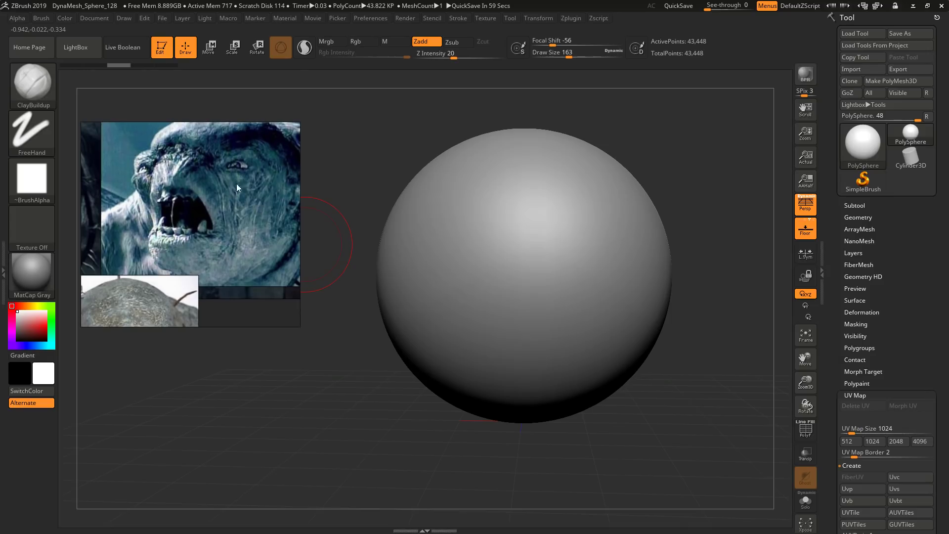
Step: Zoom out the reference board to view the collected troll images beside the sphere
scroll(220, 207, down, 4)
middle_drag(223, 245, 221, 221)
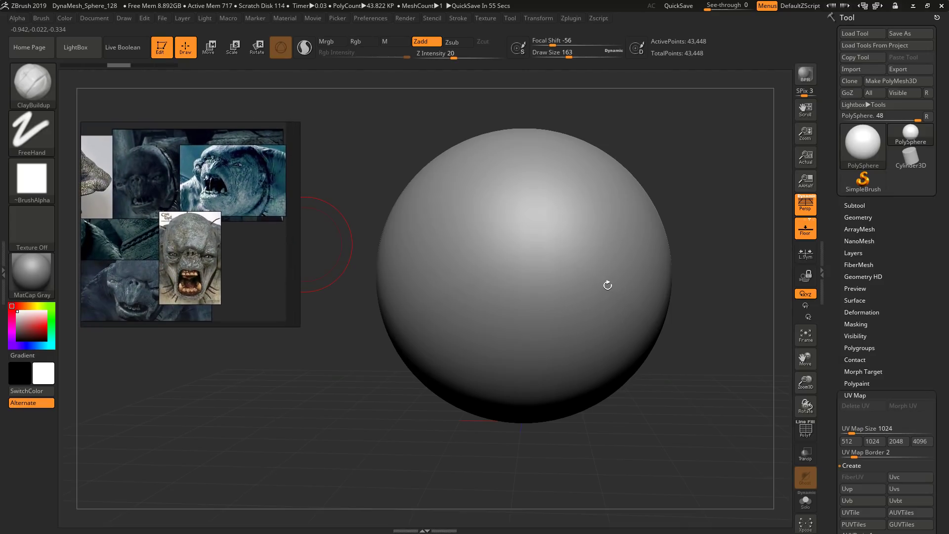
drag(608, 285, 610, 286)
right_drag(610, 288, 608, 286)
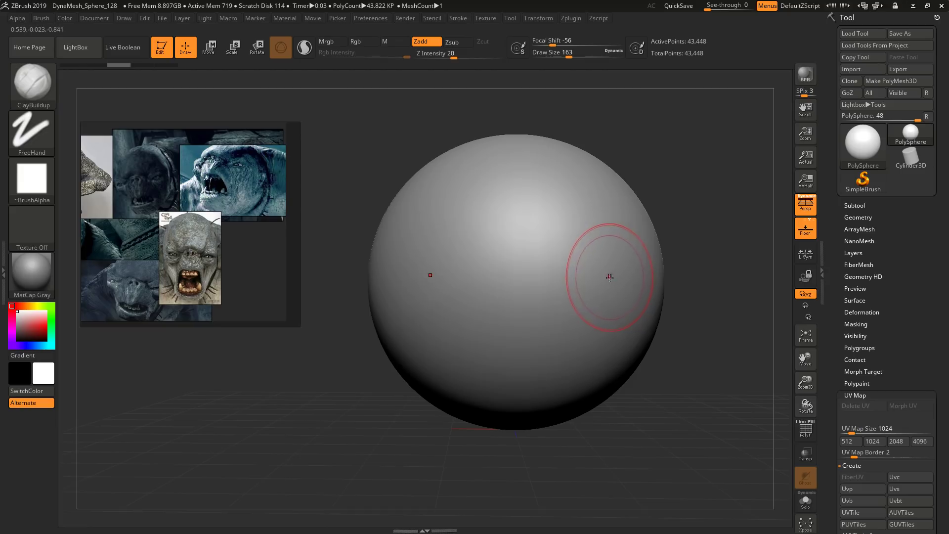
alt+right_drag(600, 275, 586, 278)
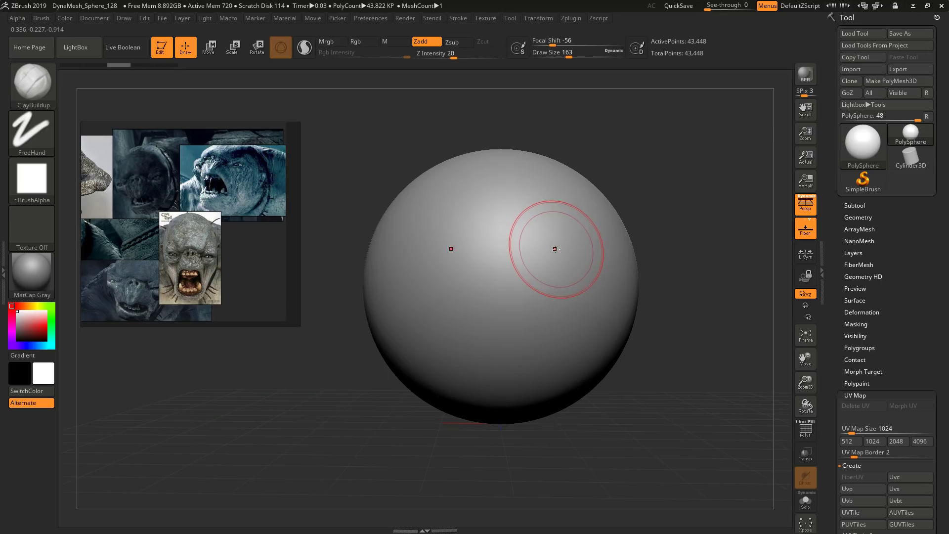
right_drag(555, 248, 555, 255)
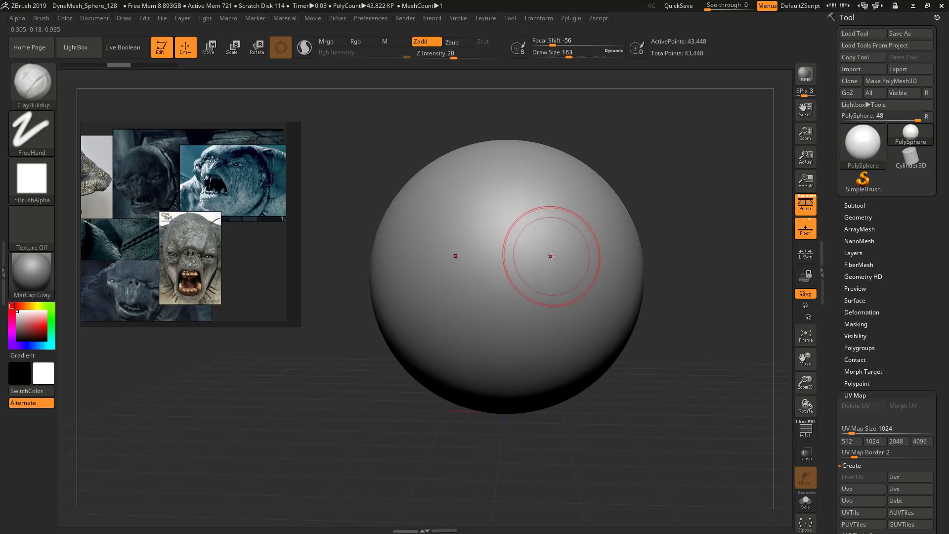
Step: Reposition the reference board so it sits beside the sphere without covering it
key(comma)
right_drag(262, 211, 177, 383)
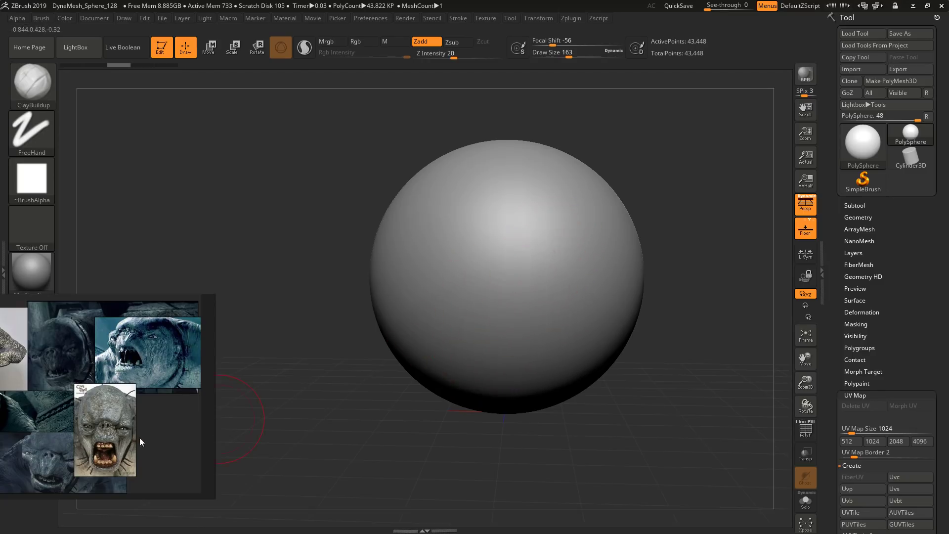
drag(139, 441, 267, 306)
right_drag(539, 313, 540, 301)
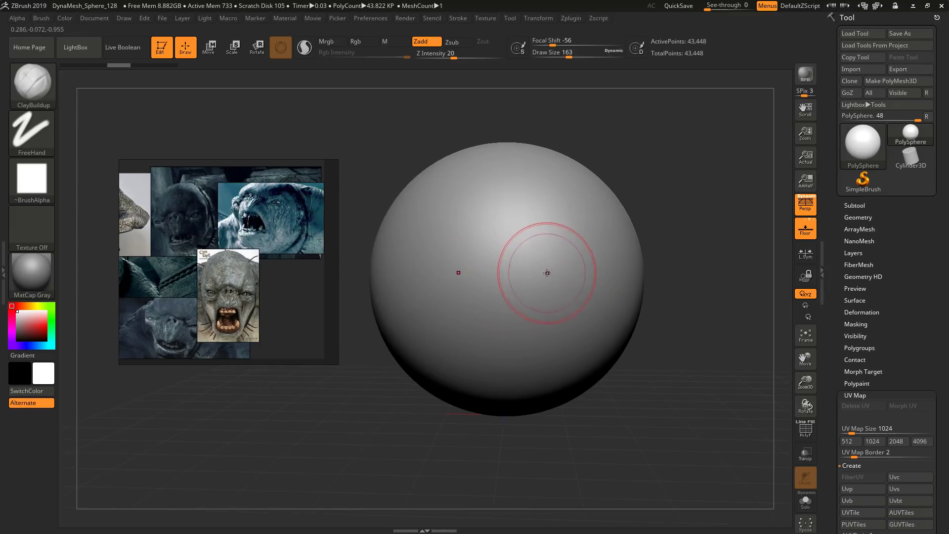
Step: Set the draw size to 172 and build up mirrored test mounds on the sphere's sides with ClayBuildup
key(s)
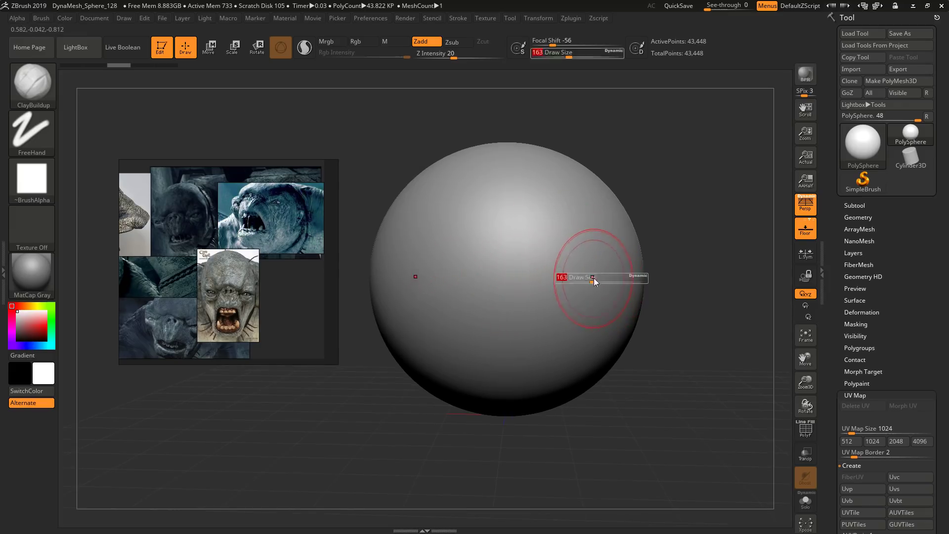
click(595, 283)
mouse_move(619, 233)
mouse_down()
mouse_move(593, 292)
mouse_move(595, 277)
mouse_move(613, 282)
mouse_up()
mouse_move(694, 275)
mouse_down()
mouse_move(692, 266)
mouse_move(691, 311)
mouse_up()
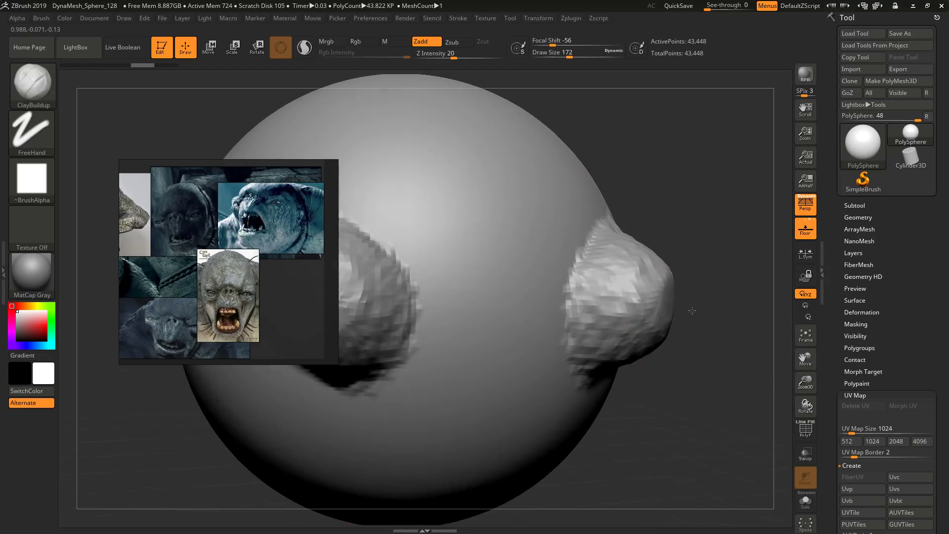
Step: Display the polyframe and try to re-DynaMesh the stretched mounds, undoing the remesh
key(shift+f)
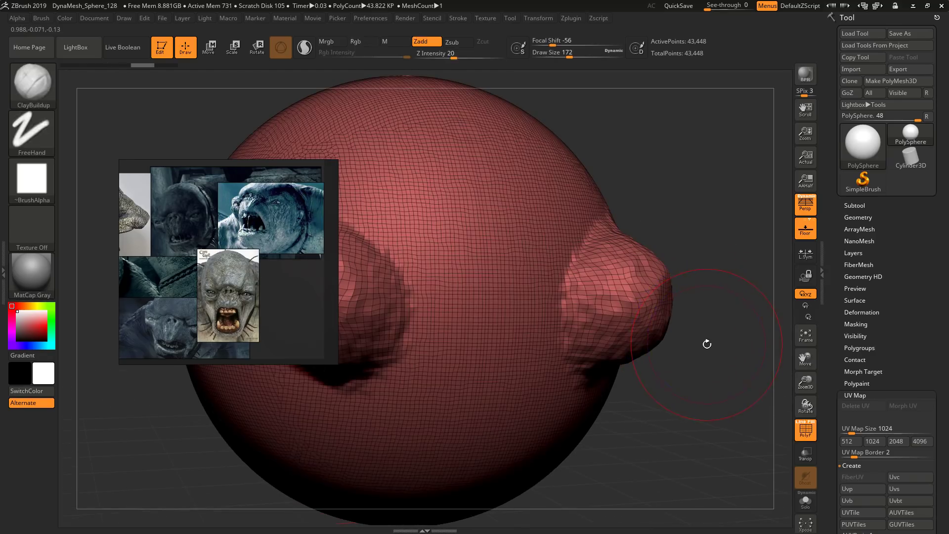
ctrl+drag(735, 322, 692, 387)
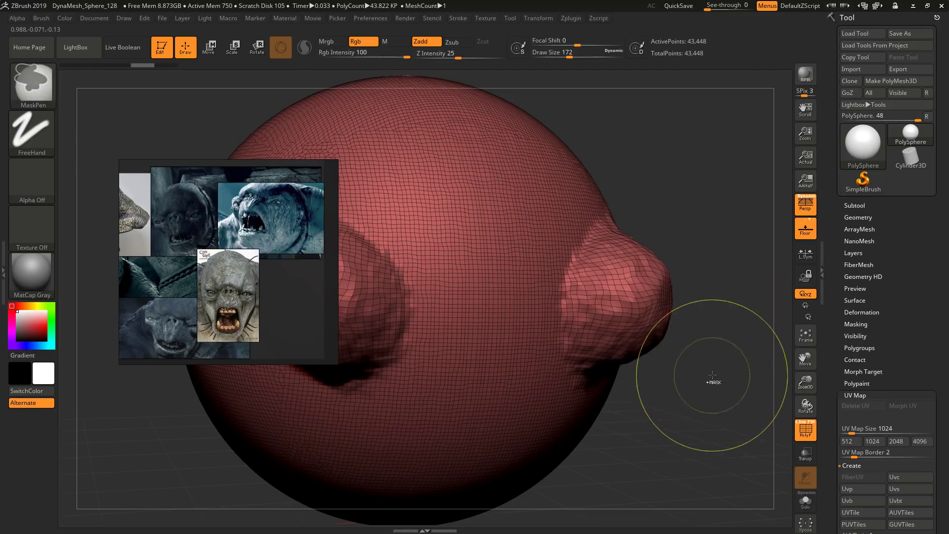
ctrl+drag(741, 339, 702, 384)
key(ctrl+z)
key(ctrl+z)
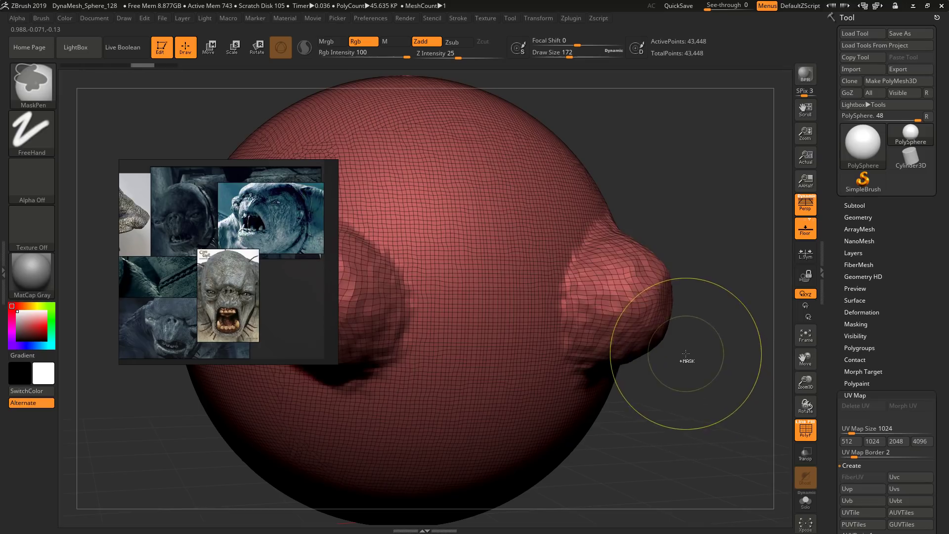
Step: Undo the test mounds back to the plain sphere and hide the polyframe
alt+right_drag(678, 342, 706, 360)
key(ctrl+z)
mouse_move(632, 317)
alt+right_down()
mouse_move(534, 302)
mouse_move(512, 321)
alt+right_up()
key(shift+f)
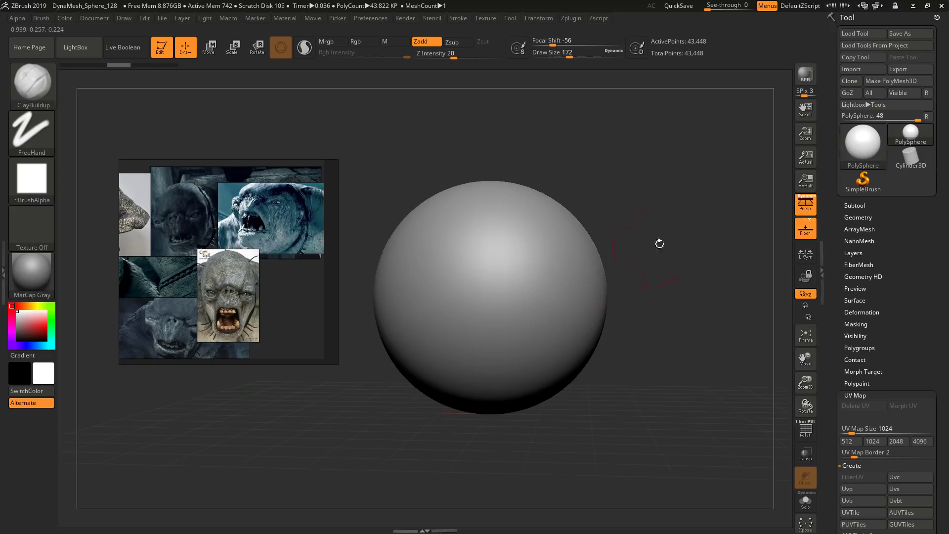
Step: Hide the floor grid and move the reference board lower beside the sphere
click(810, 233)
drag(255, 262, 220, 334)
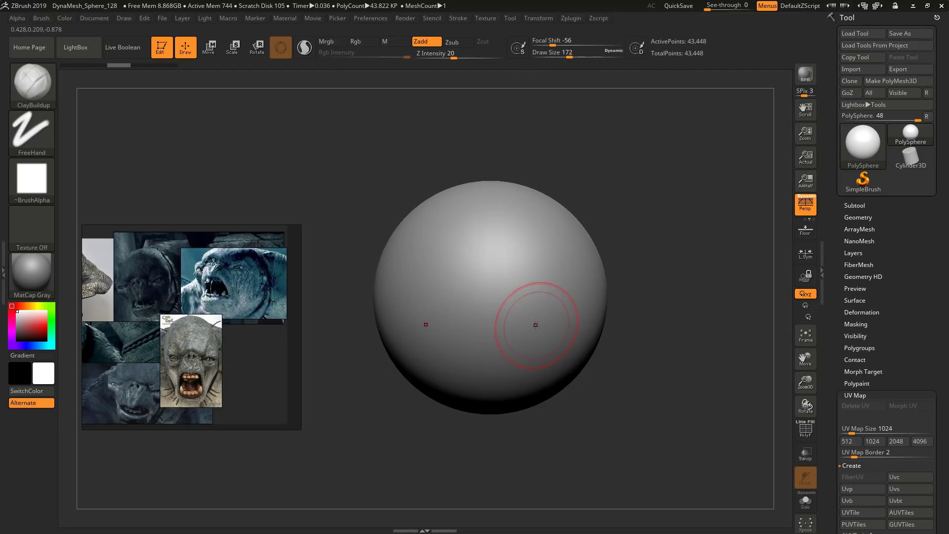
Step: Try pulling the lower part of the sphere with the Move brush and undo the deformation
key(b)
key(m)
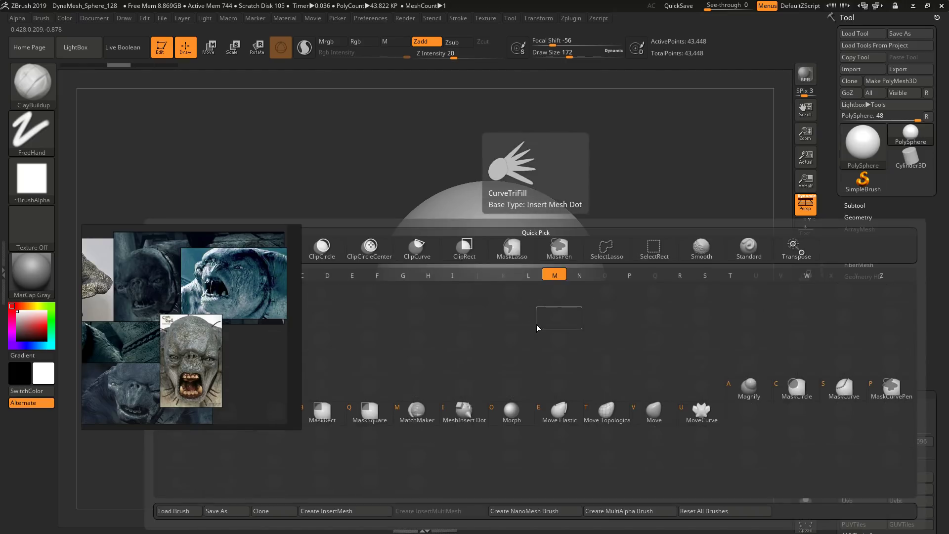
key(v)
drag(549, 328, 616, 420)
key(ctrl+z)
key(ctrl+shift+z)
key(ctrl+z)
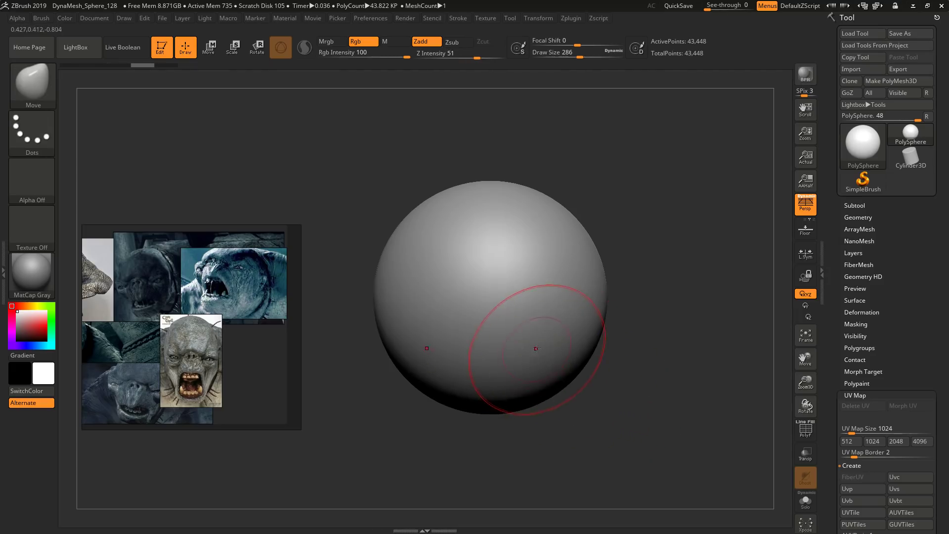
Step: Switch back to the ClayBuildup brush, set the draw size to 217, and try a stroke on the sphere's front, undoing it
key(b)
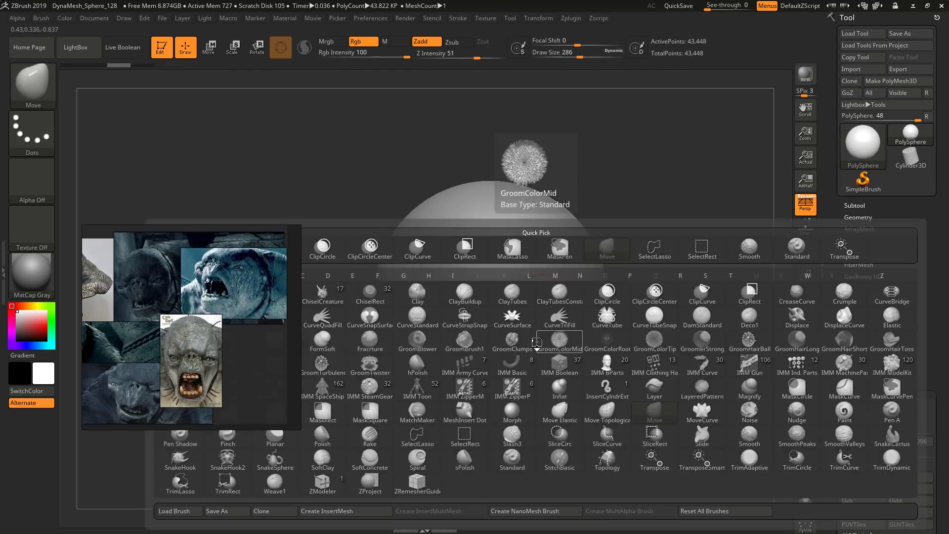
key(c)
key(b)
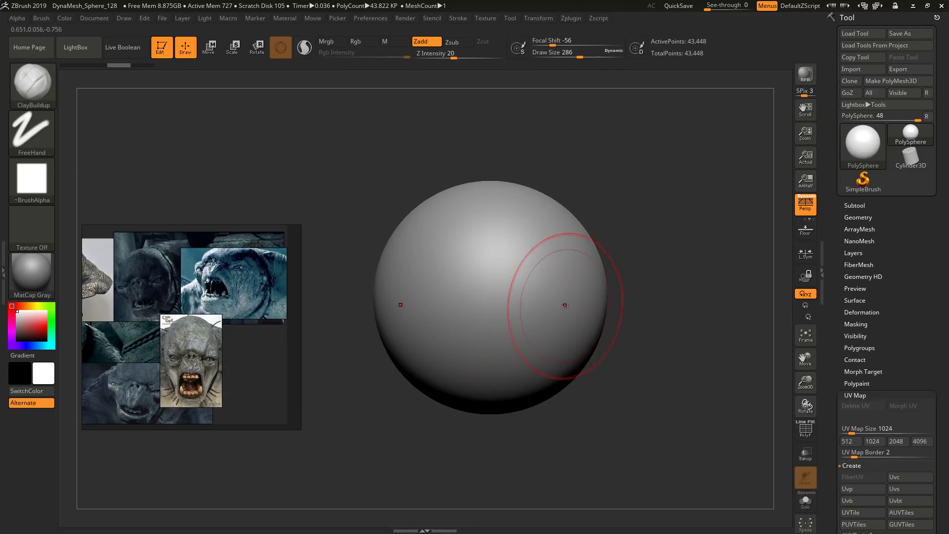
key(s)
drag(564, 305, 558, 305)
mouse_move(550, 269)
mouse_down()
mouse_move(535, 317)
mouse_move(517, 266)
mouse_move(523, 278)
mouse_up()
key(ctrl+z)
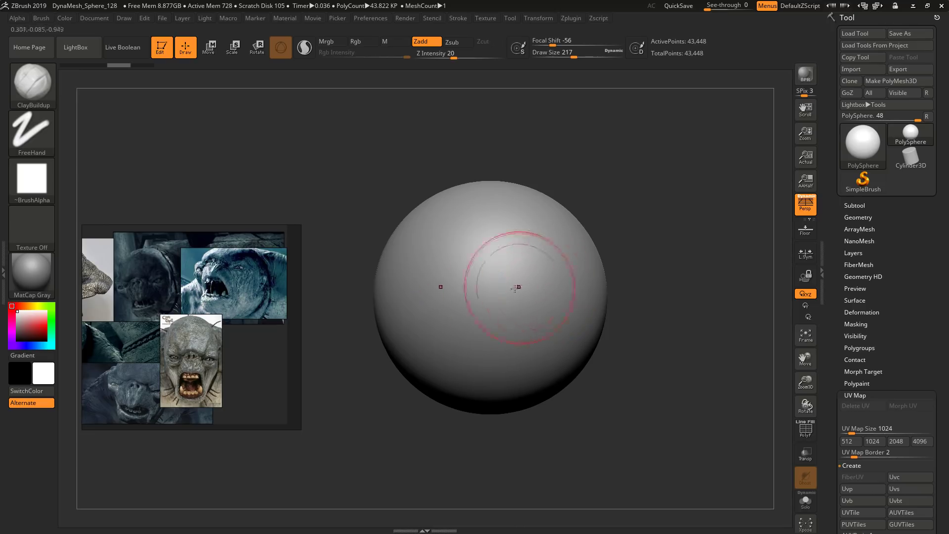
Step: Move the reference board further down beside the sphere and reduce the draw size to 197
drag(247, 304, 245, 328)
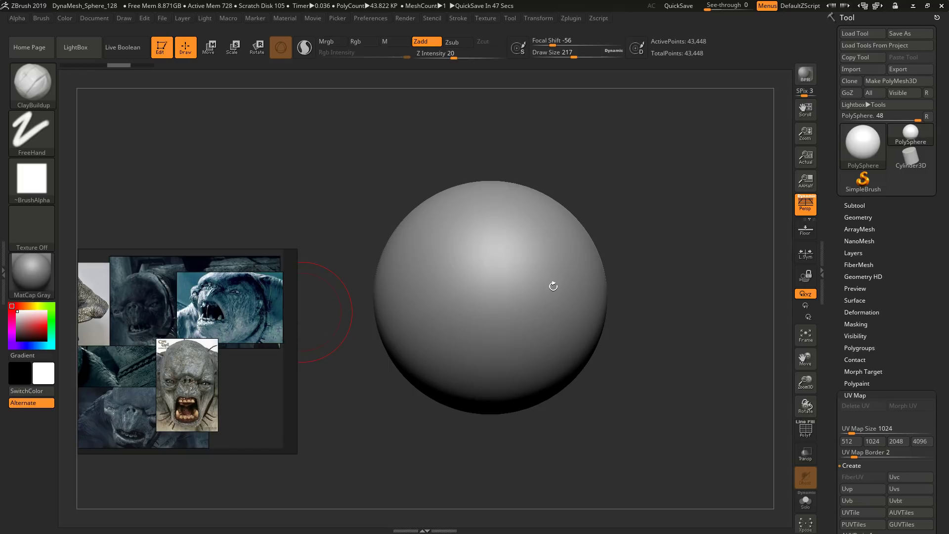
key(bracketleft)
key(bracketleft)
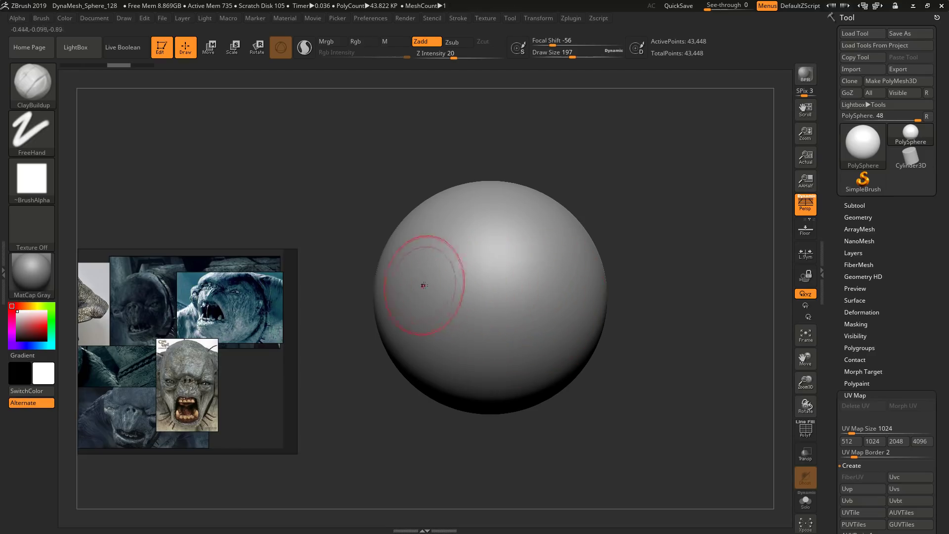
right_drag(213, 310, 210, 342)
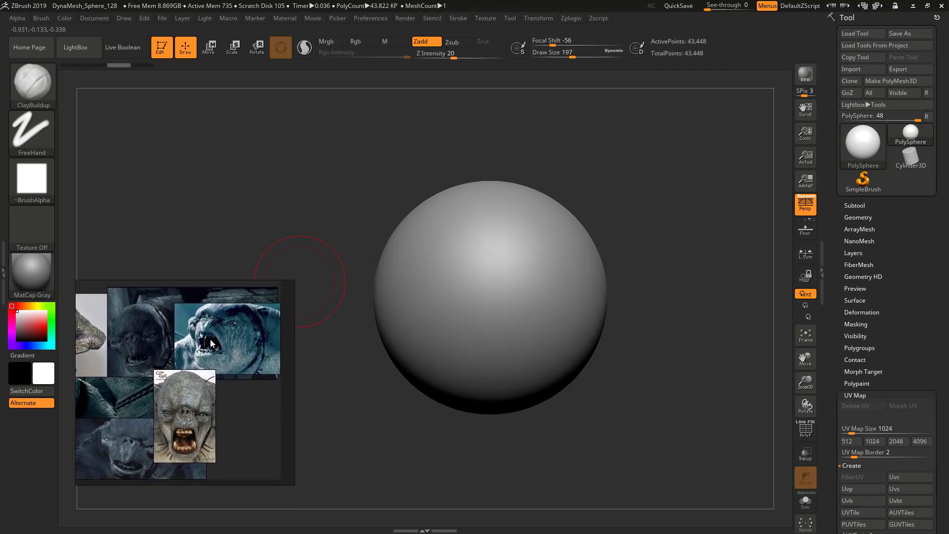
Step: Look through the brush alphas and try ClayBuildup strokes with the square alpha across the sphere's front
click(42, 192)
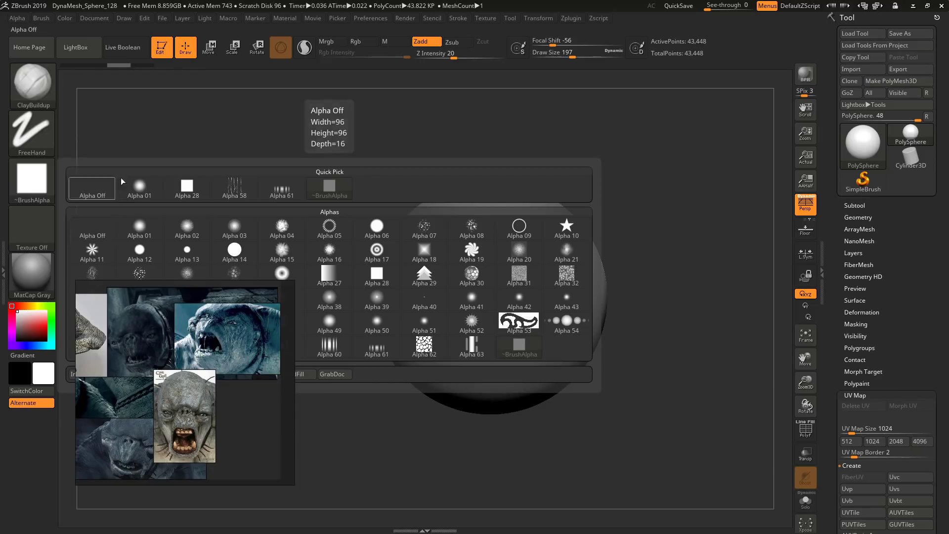
mouse_move(522, 271)
mouse_down()
mouse_move(505, 322)
mouse_move(509, 277)
mouse_up()
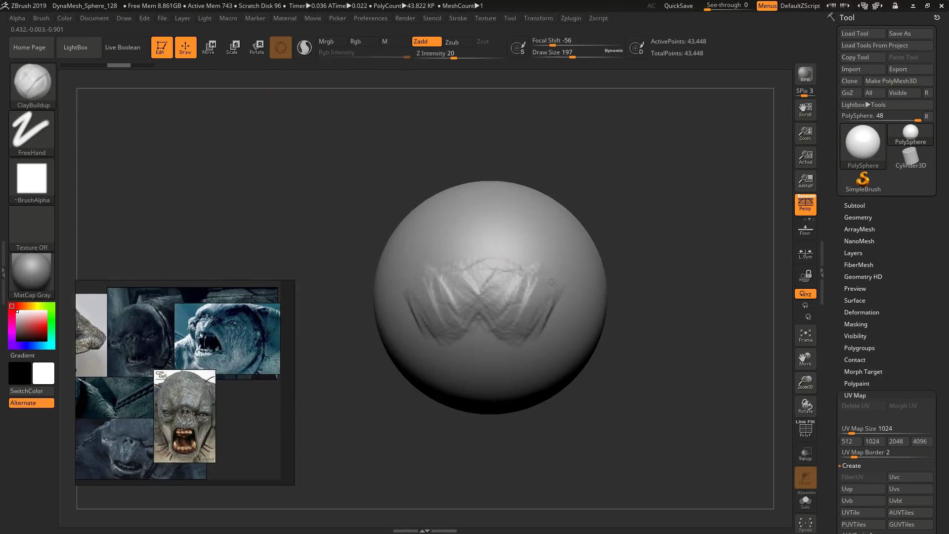
Step: Turn off the ClayBuildup alpha, undo the test strokes, and reduce the draw size to 140
click(45, 185)
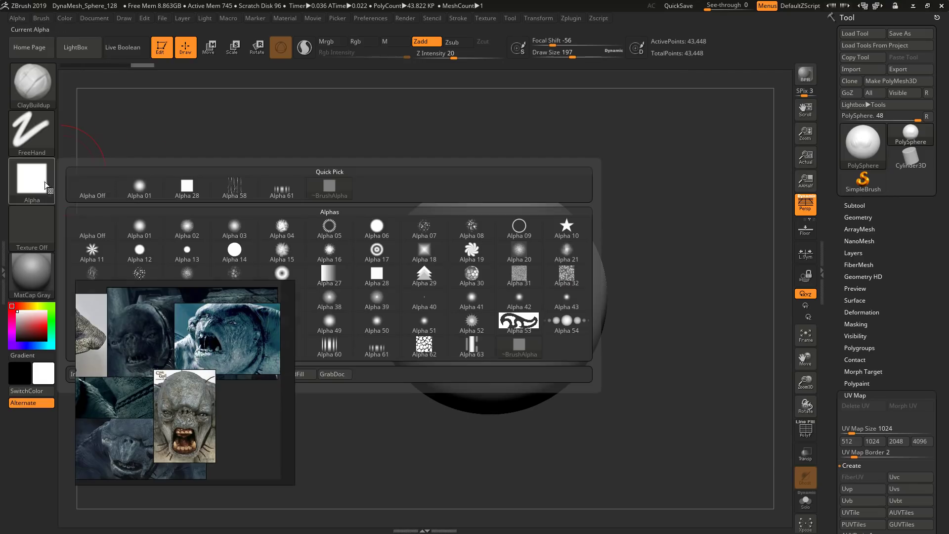
click(93, 229)
key(ctrl+z)
key(ctrl+z)
key(bracketleft)
key(bracketleft)
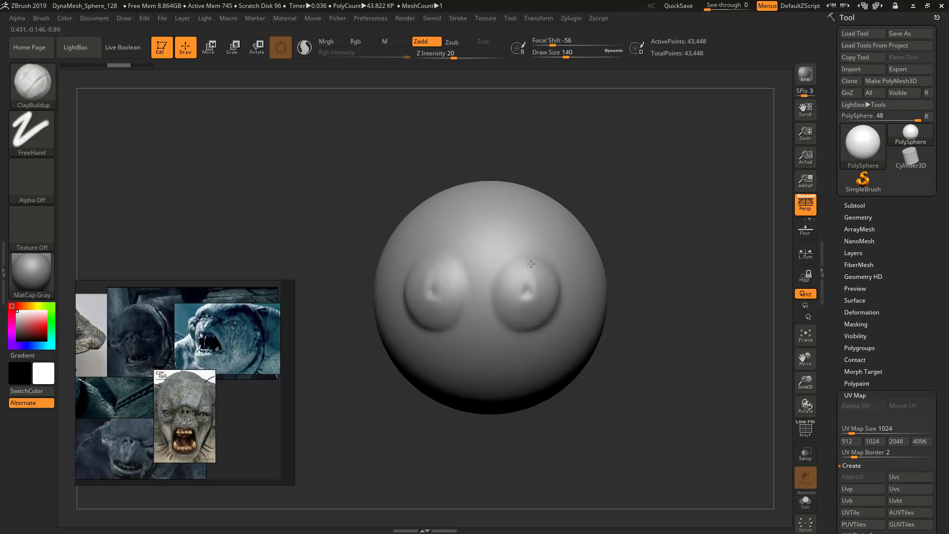
key(ctrl+z)
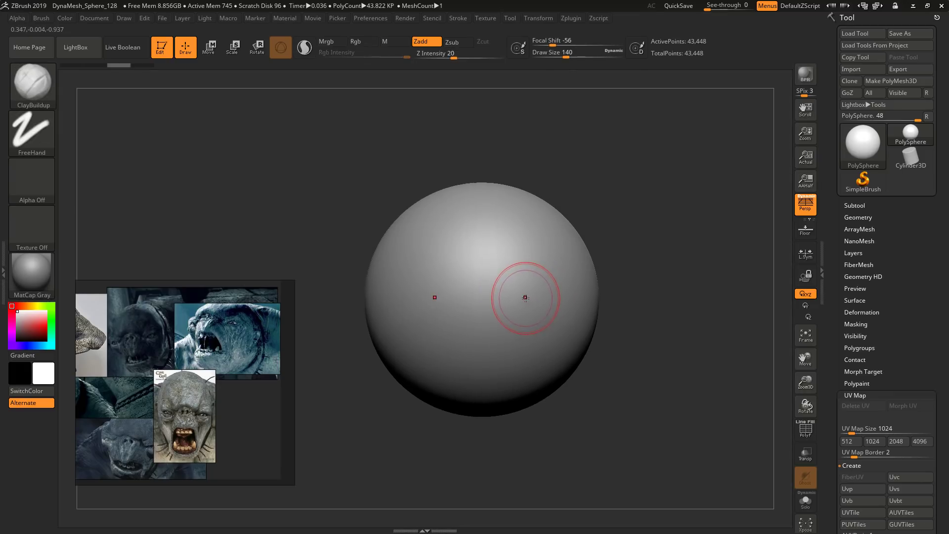
Step: Try several brush sizes over the front of the sphere and set the draw size to 172
drag(527, 303, 518, 299)
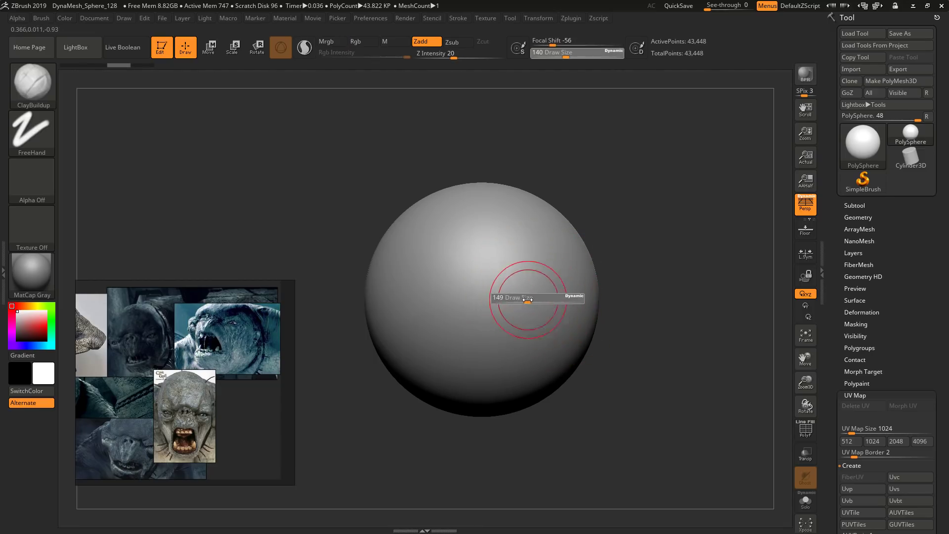
mouse_move(526, 299)
mouse_down()
mouse_move(521, 306)
mouse_move(525, 299)
mouse_up()
key(s)
key(s)
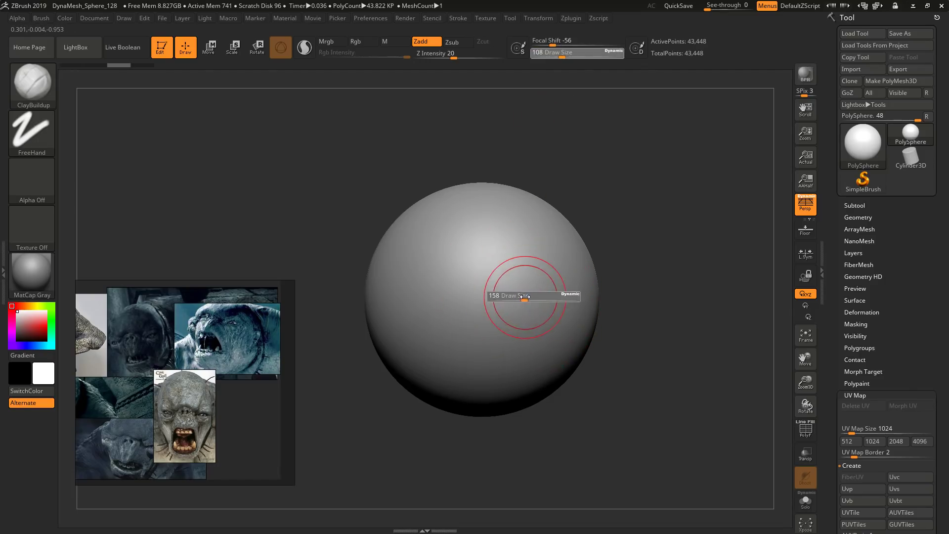
alt+right_drag(508, 302, 517, 315)
key(s)
drag(515, 307, 521, 310)
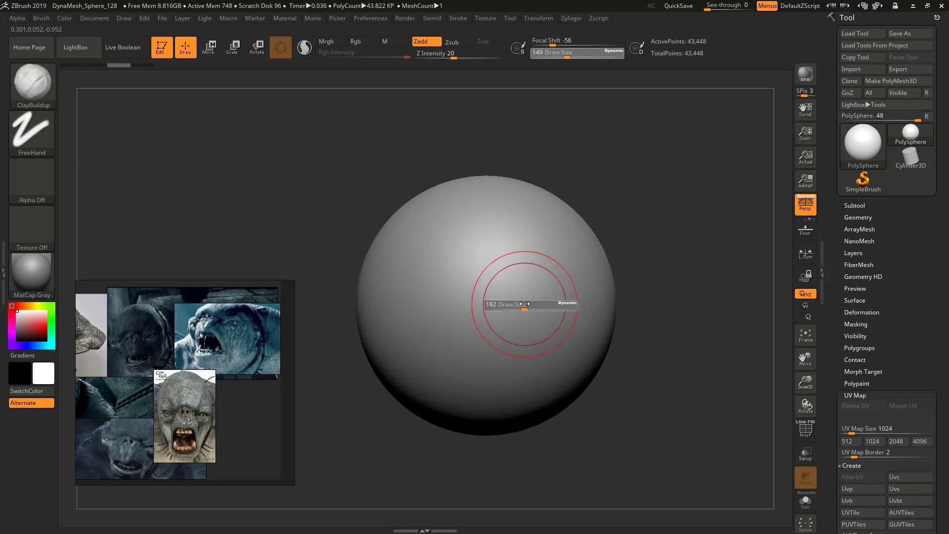
alt+right_drag(520, 314, 516, 301)
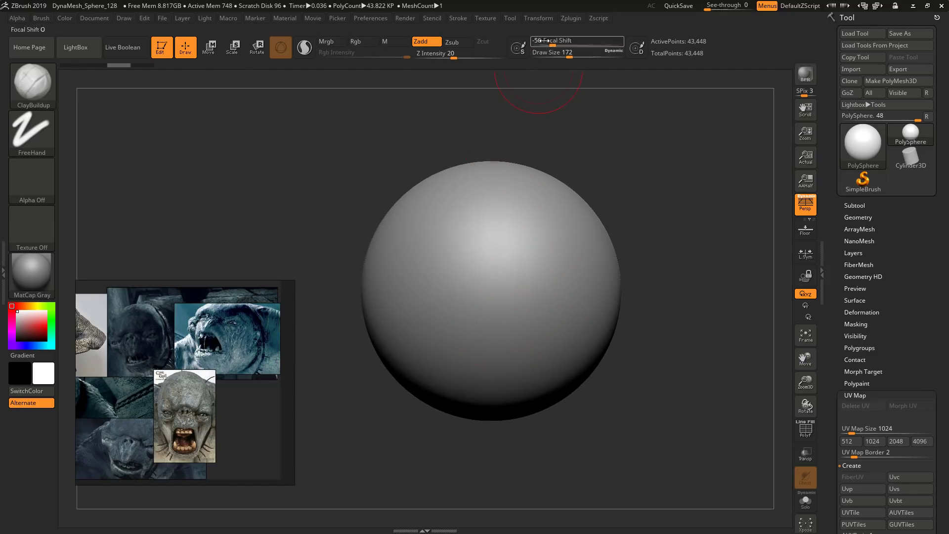
Step: Check that symmetry is active across the X axis and set the draw size to 140
click(547, 20)
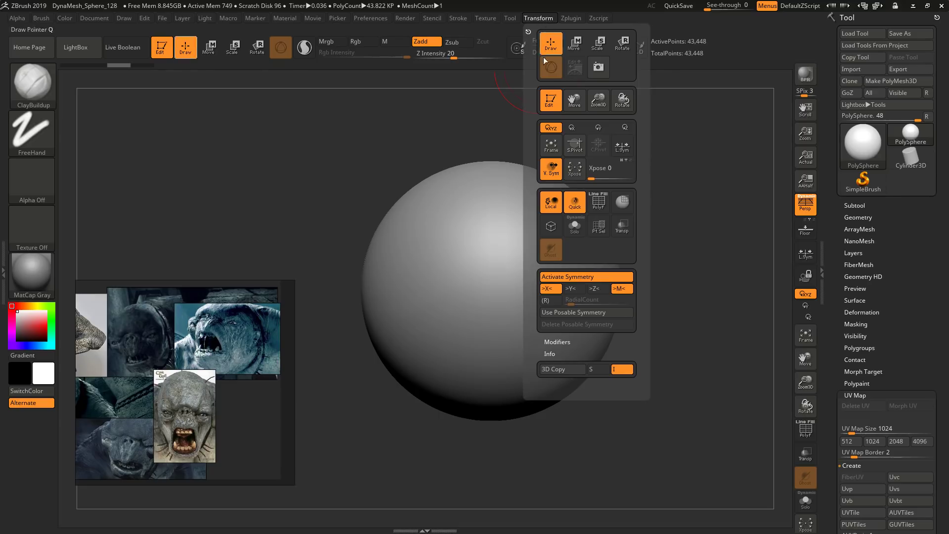
click(574, 278)
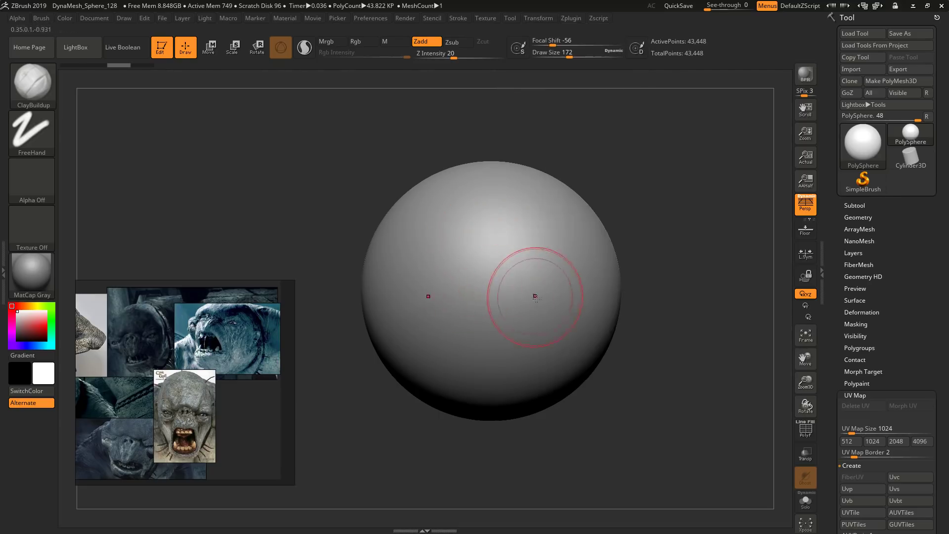
key(s)
drag(529, 296, 515, 297)
alt+right_drag(551, 288, 560, 278)
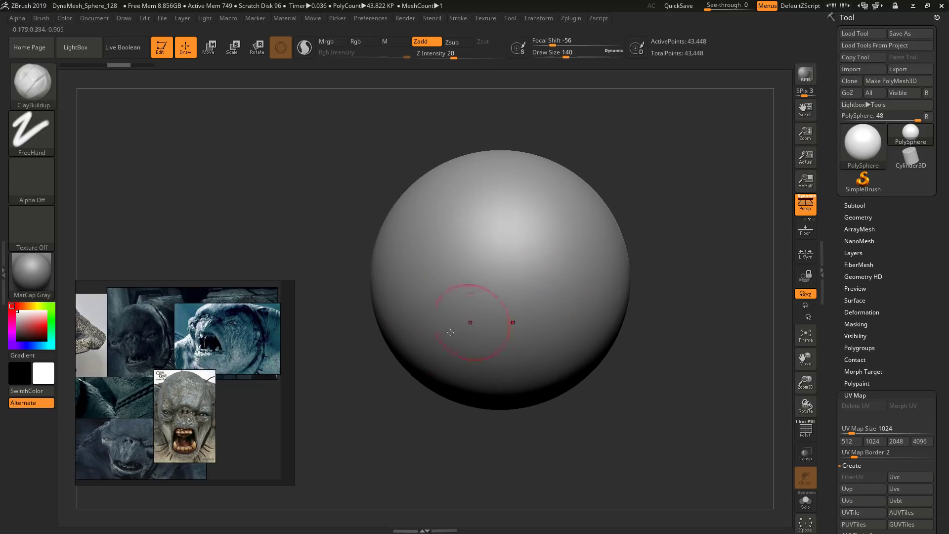
Step: Shift the images within the reference board slightly and enlarge the draw size to 172
middle_drag(228, 388, 228, 398)
right_drag(557, 313, 548, 299)
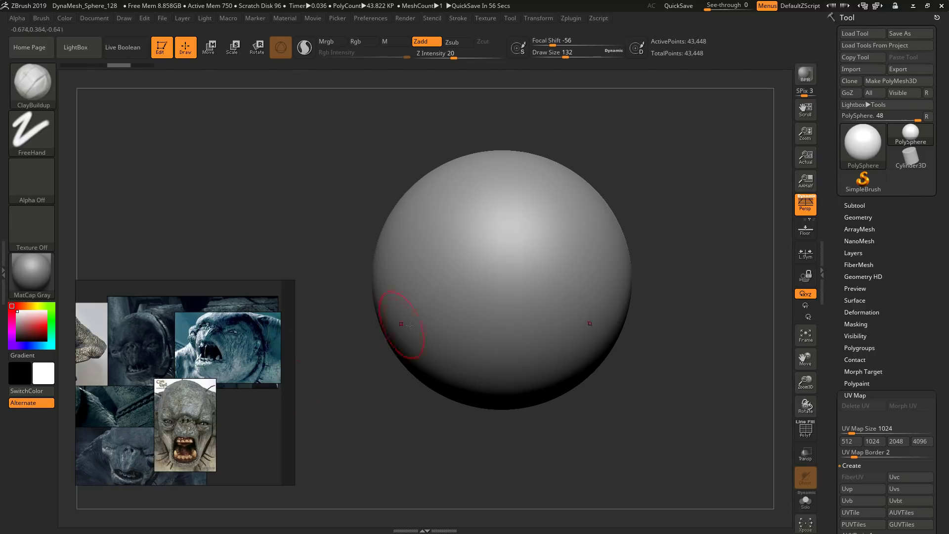
right_drag(566, 277, 563, 276)
key(bracketright)
key(bracketright)
key(bracketright)
key(bracketright)
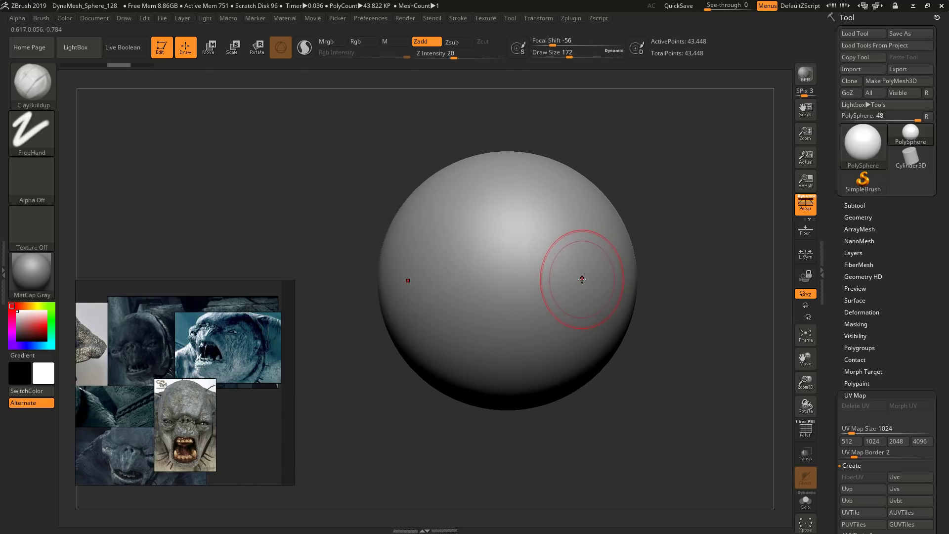
Step: Reposition the reference board beside the sphere and fit all the troll images within it
mouse_move(200, 414)
middle_down()
mouse_move(280, 433)
mouse_move(267, 381)
mouse_move(244, 410)
mouse_move(211, 424)
middle_up()
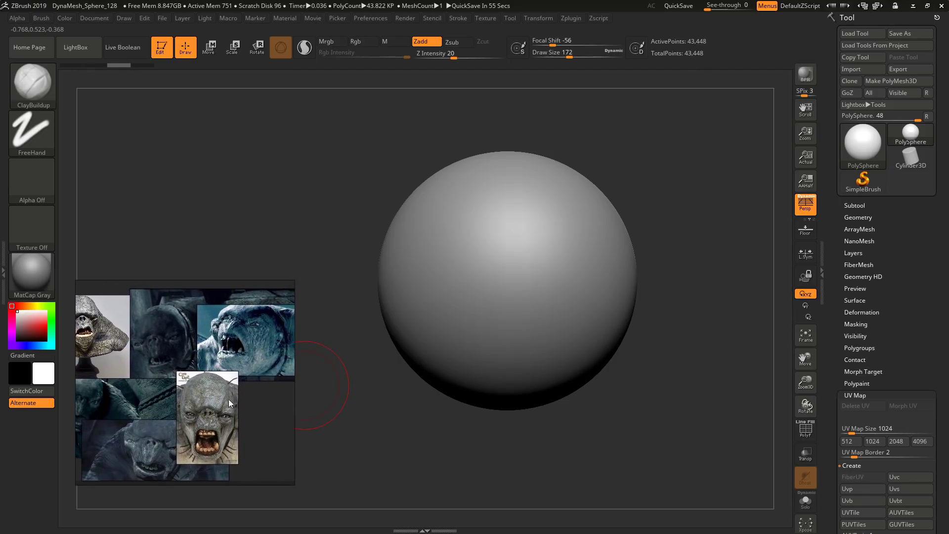
right_drag(229, 399, 257, 365)
scroll(229, 394, up, 5)
scroll(233, 389, down, 5)
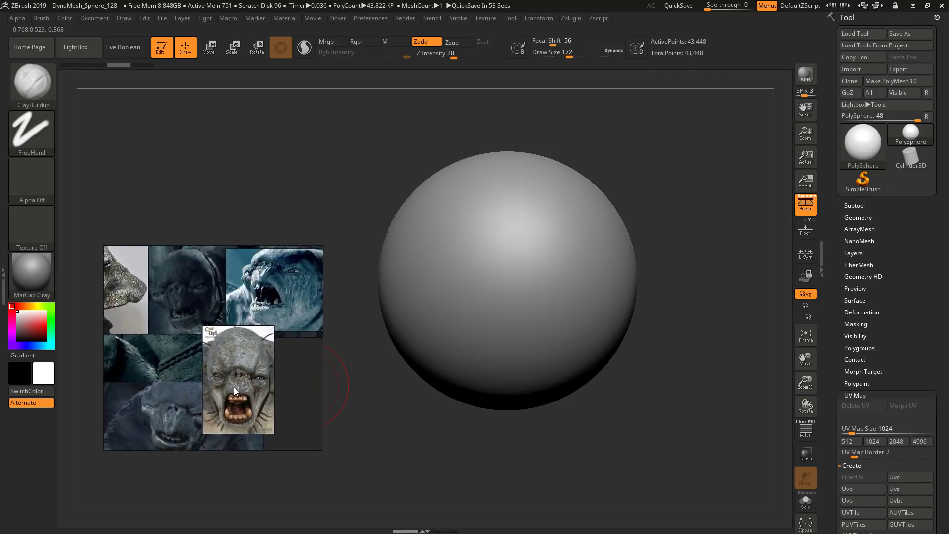
middle_drag(271, 343, 235, 394)
scroll(224, 351, up, 5)
scroll(290, 343, down, 6)
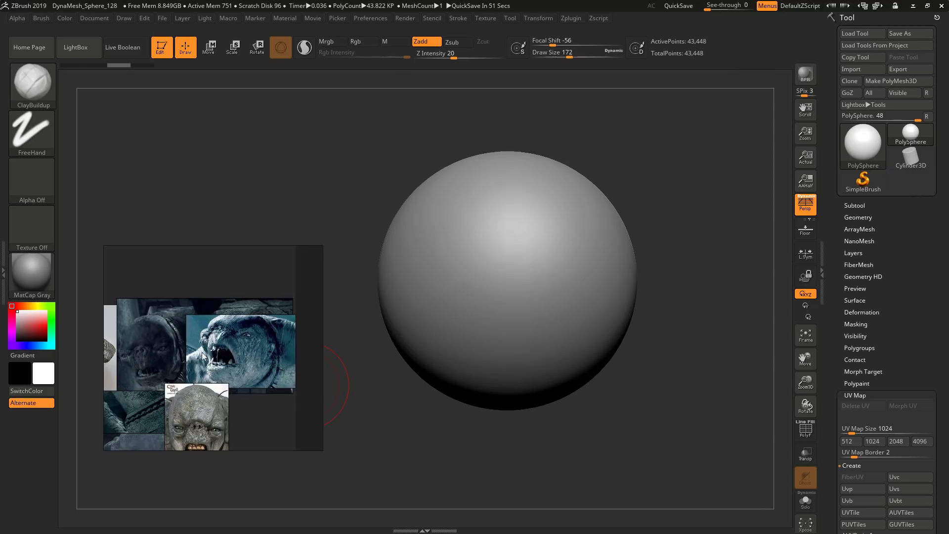
scroll(257, 328, up, 6)
scroll(201, 336, down, 5)
middle_drag(196, 347, 234, 328)
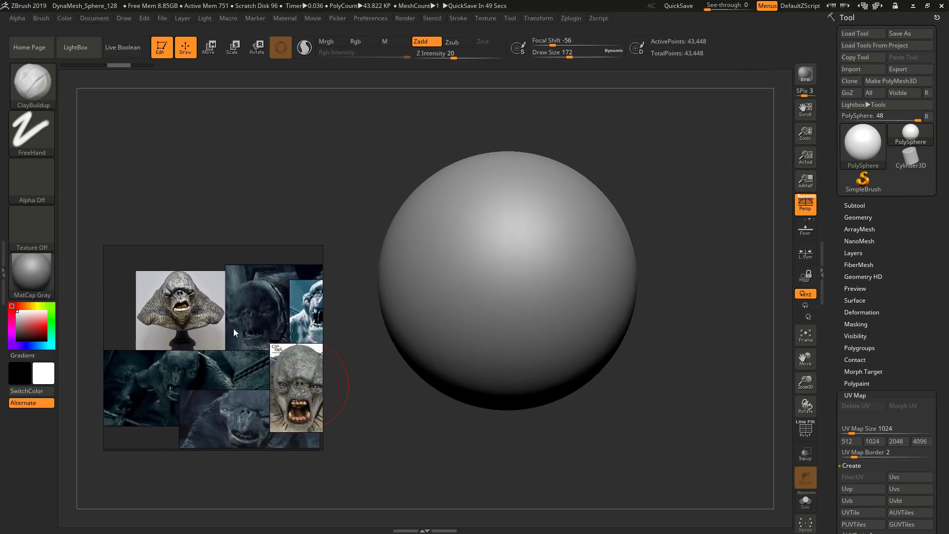
right_drag(235, 330, 204, 303)
scroll(208, 312, down, 1)
middle_drag(238, 320, 205, 315)
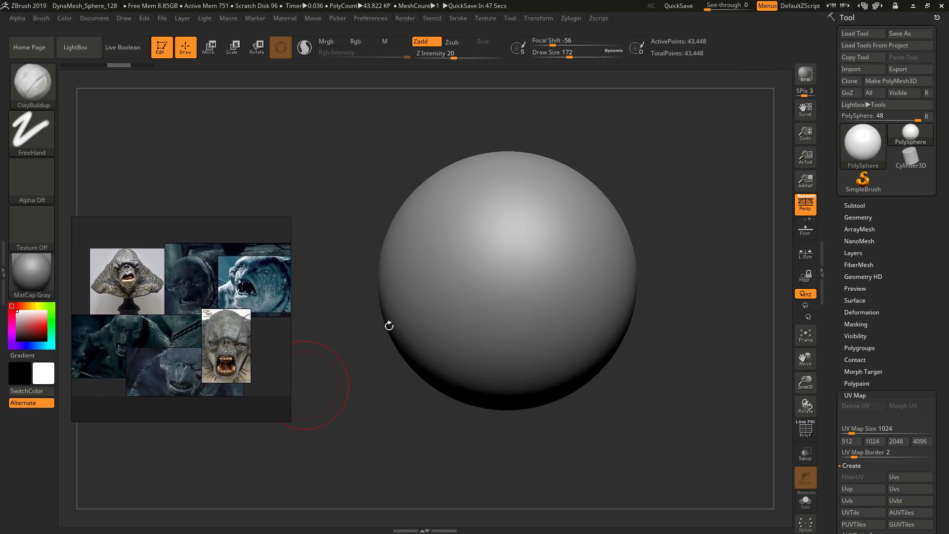
Step: Carve two symmetrical eye sockets into the front of the sphere with the ClayBuildup draw size at 136
mouse_move(544, 311)
right_down()
mouse_move(575, 303)
mouse_move(563, 289)
right_up()
key(s)
click(563, 297)
key(s)
drag(563, 289, 541, 303)
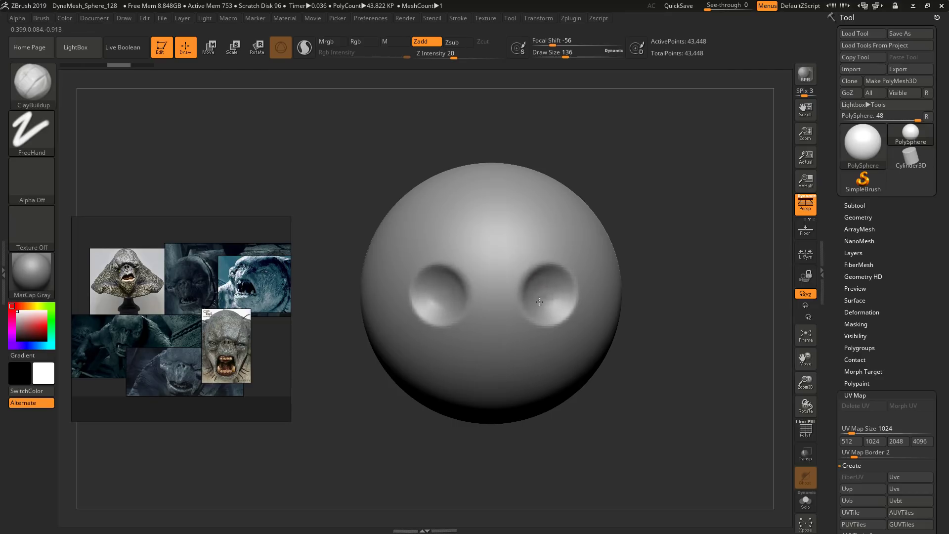
alt+drag(552, 301, 548, 295)
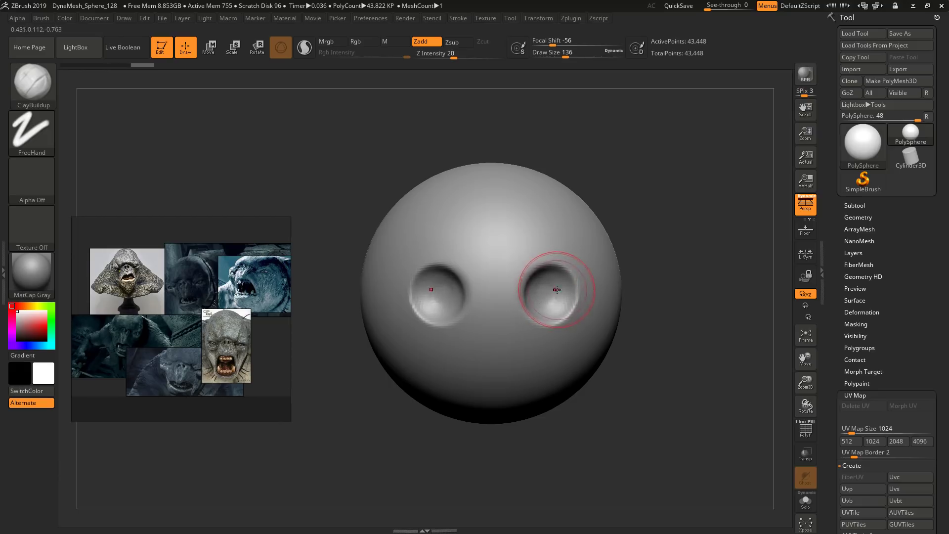
Step: Deepen and widen both eye sockets with the draw size at 116 and smooth their inner surfaces
key(bracketleft)
key(bracketleft)
drag(521, 279, 524, 283)
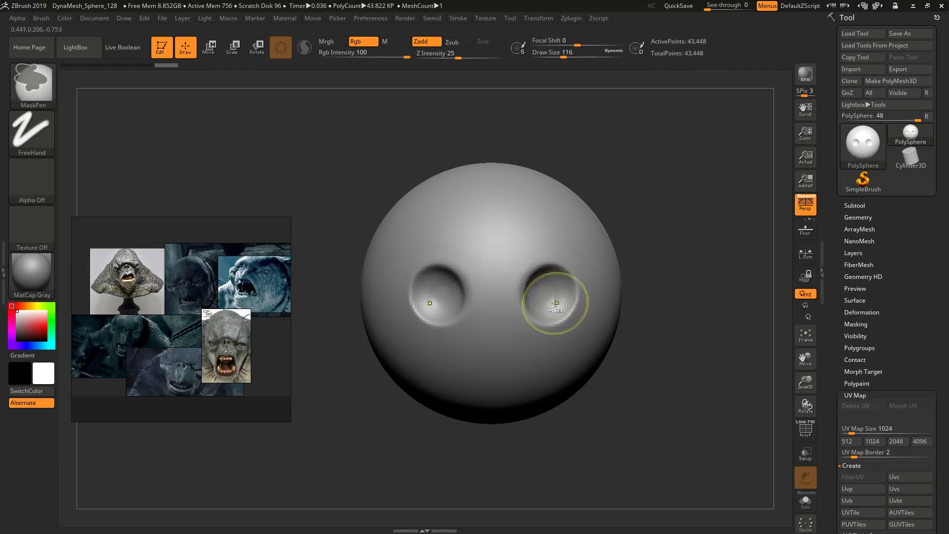
key(ctrl+z)
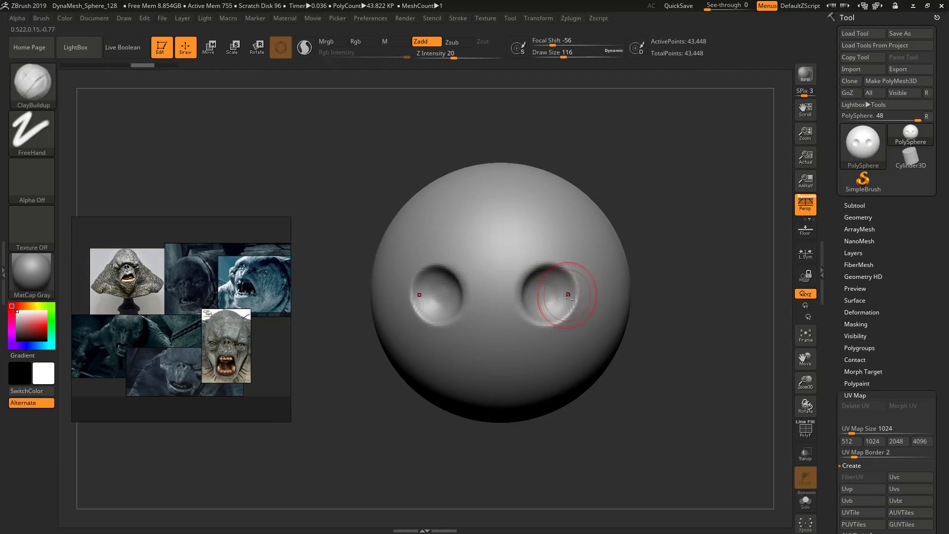
mouse_move(566, 293)
mouse_down()
mouse_move(561, 312)
mouse_move(544, 311)
mouse_up()
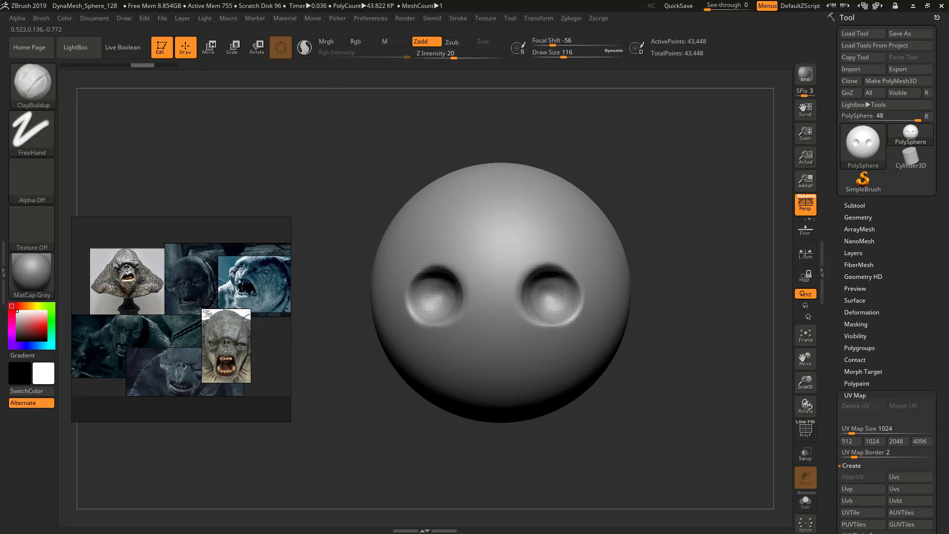
drag(543, 304, 554, 297)
right_drag(555, 296, 549, 298)
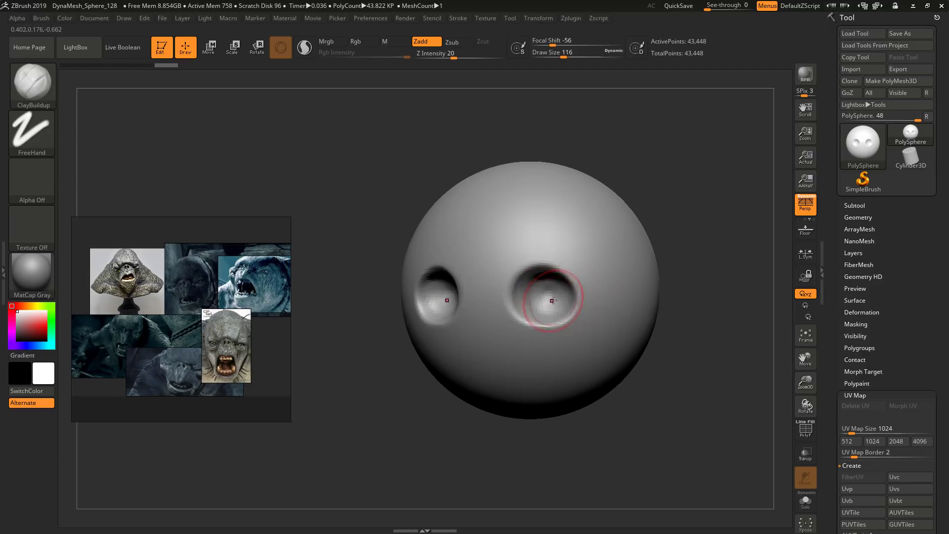
mouse_move(549, 296)
mouse_down()
mouse_move(547, 282)
mouse_move(547, 325)
mouse_move(573, 305)
mouse_move(553, 267)
mouse_move(515, 277)
mouse_move(514, 317)
mouse_move(544, 328)
mouse_move(555, 313)
mouse_up()
right_drag(555, 313, 565, 317)
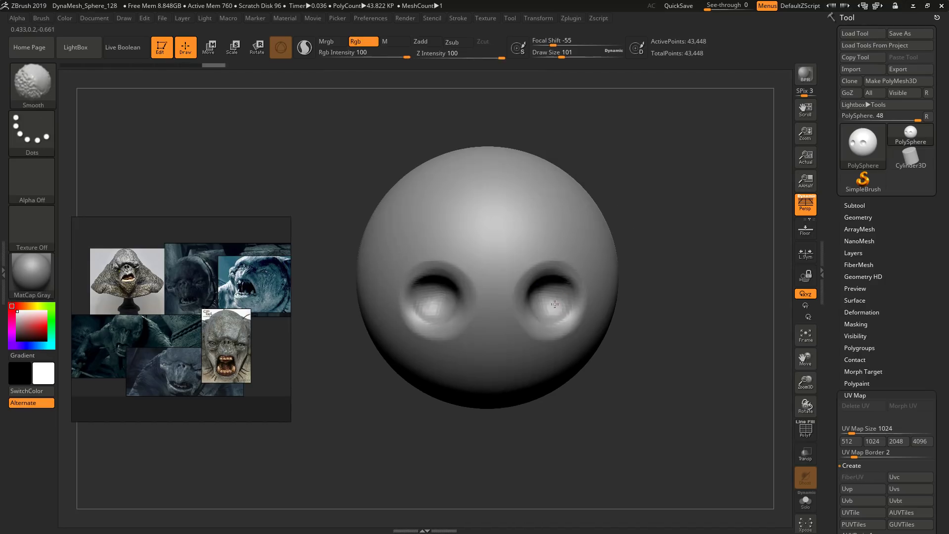
Step: Enlarge the frontal cave troll image in the reference board and reduce the draw size to 65
key(bracketleft)
key(bracketleft)
key(bracketleft)
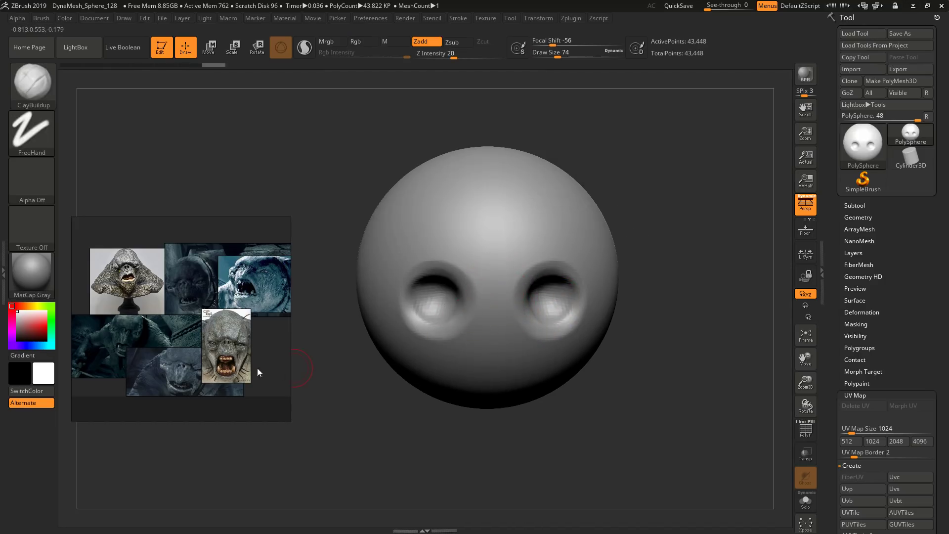
scroll(232, 346, up, 5)
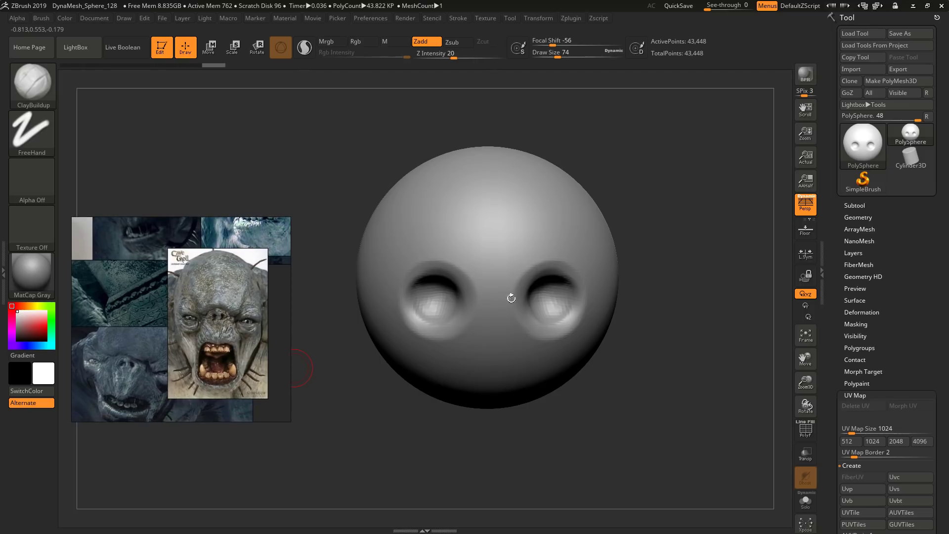
key(bracketleft)
right_drag(487, 292, 493, 297)
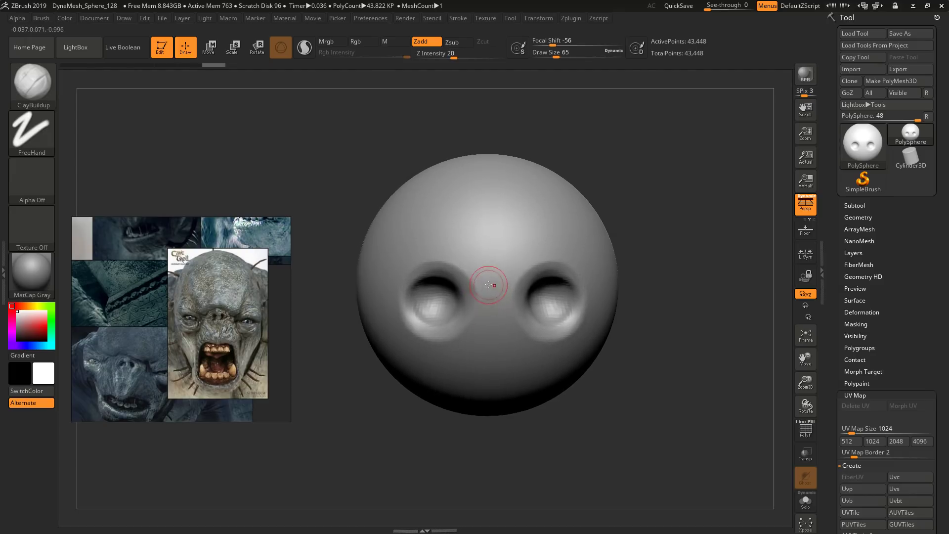
Step: Carve a small nose cavity between the eye sockets and build up its upper rim, using draw sizes between 51 and 65
key(bracketleft)
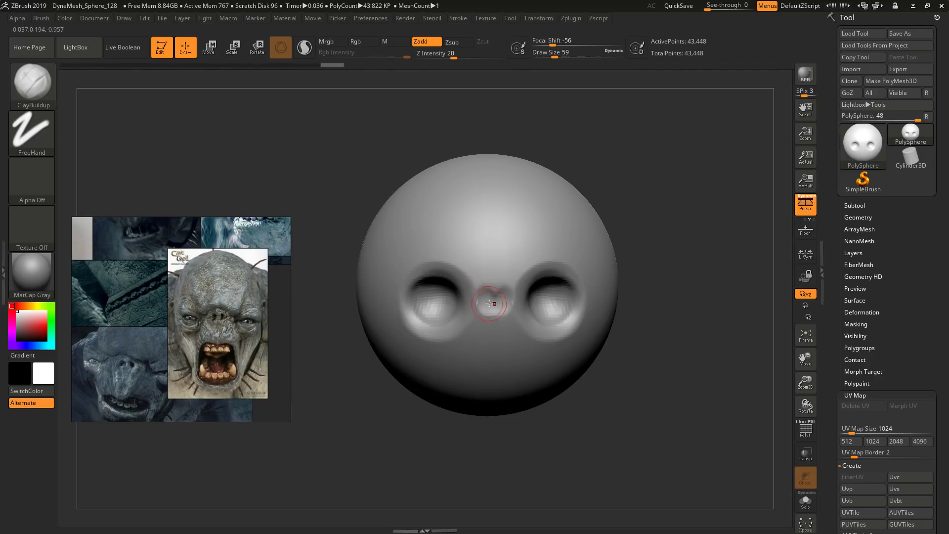
alt+drag(488, 303, 498, 300)
key(s)
mouse_move(490, 284)
mouse_down()
mouse_move(478, 288)
mouse_move(489, 314)
mouse_up()
key(s)
mouse_move(481, 309)
mouse_down()
mouse_move(491, 314)
mouse_move(486, 299)
mouse_move(492, 315)
mouse_move(489, 308)
mouse_up()
key(s)
key(s)
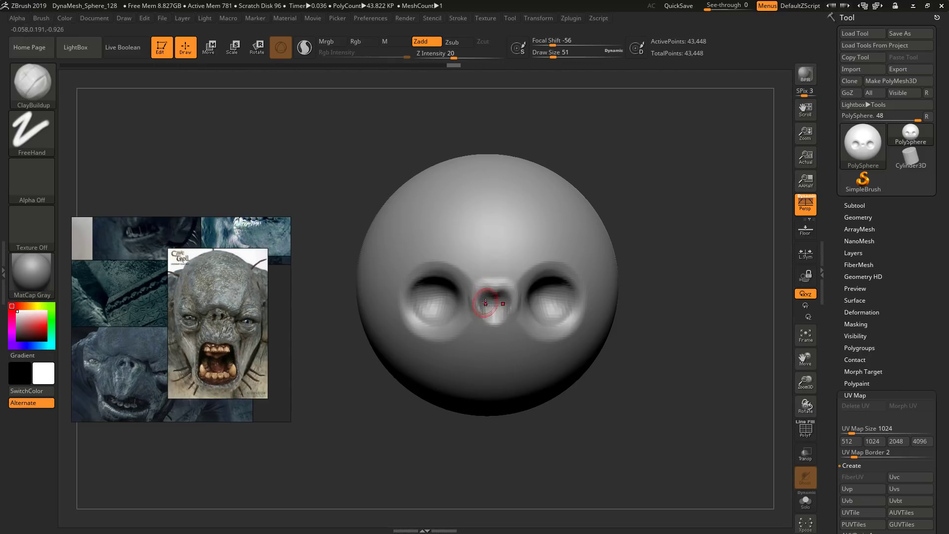
key(])
drag(491, 289, 474, 297)
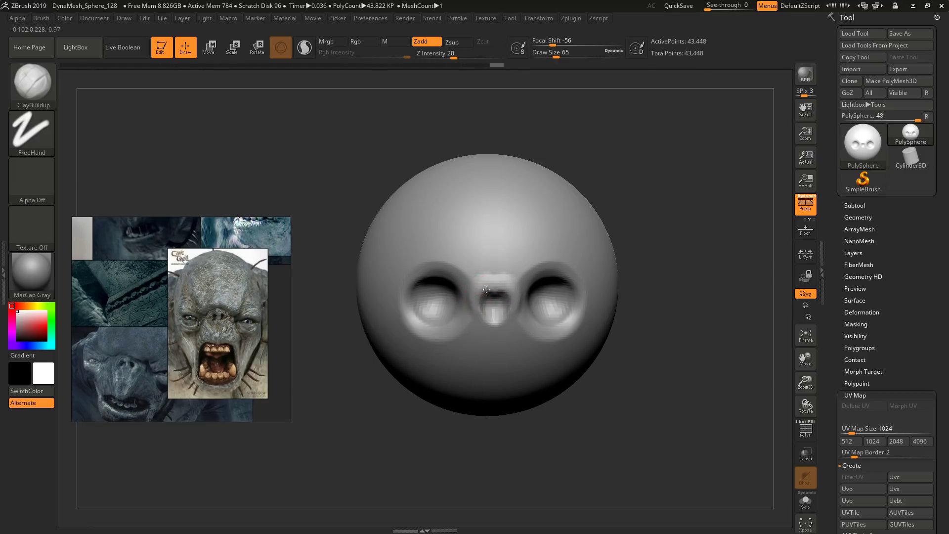
Step: Carve a large open mouth cavity beneath the nose with the draw size at 101
mouse_move(492, 300)
right_down()
mouse_move(494, 321)
mouse_move(469, 326)
mouse_move(523, 327)
mouse_move(491, 342)
right_up()
key(s)
drag(491, 343, 495, 345)
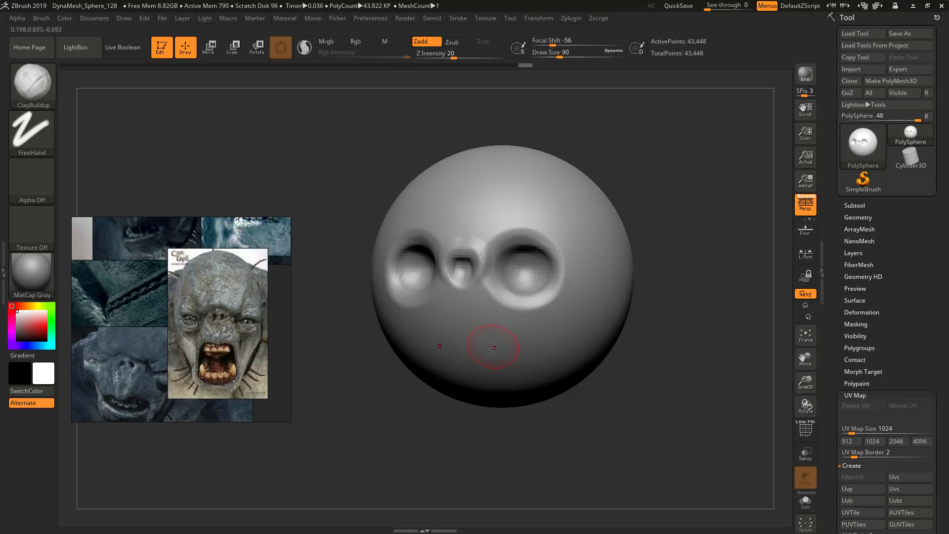
right_drag(493, 349, 479, 354)
key(s)
click(479, 353)
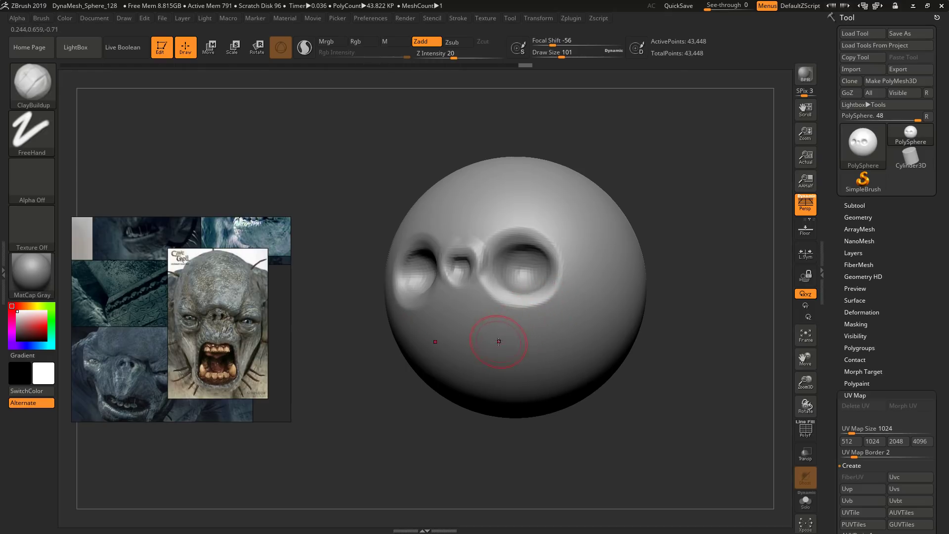
right_drag(500, 338, 519, 312)
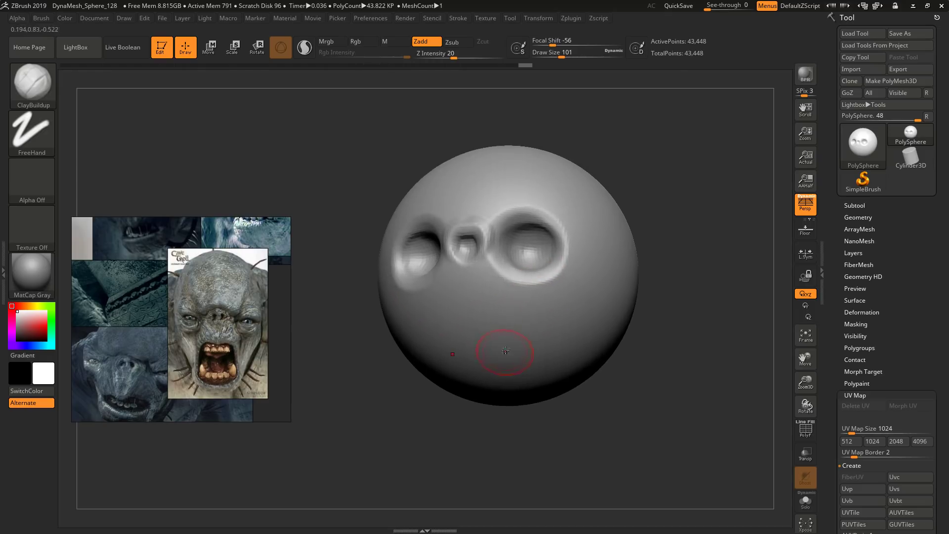
right_drag(505, 357, 508, 348)
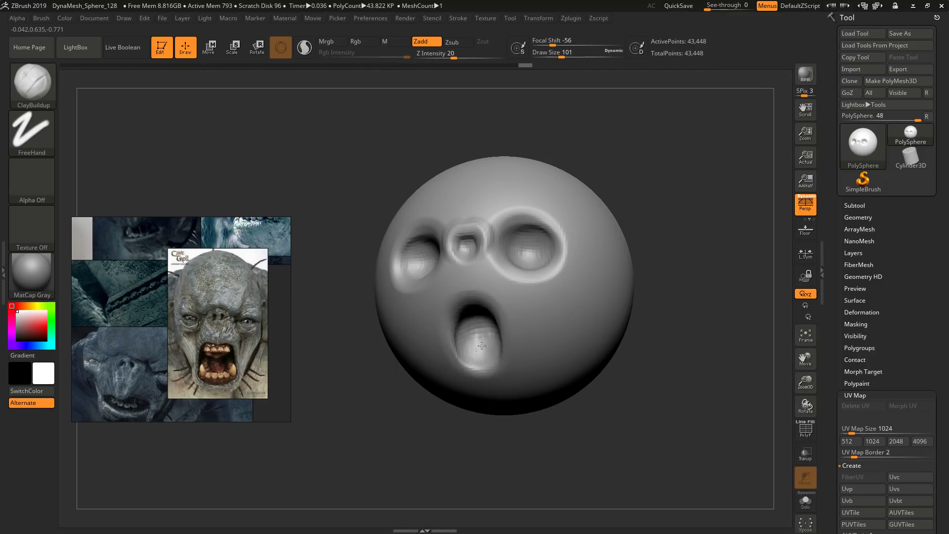
mouse_move(478, 338)
right_down()
mouse_move(494, 319)
mouse_move(482, 337)
mouse_move(504, 324)
mouse_move(523, 331)
mouse_move(465, 337)
mouse_move(491, 318)
mouse_move(519, 326)
mouse_move(514, 311)
mouse_move(486, 331)
mouse_move(483, 361)
mouse_move(511, 352)
mouse_move(448, 356)
right_up()
Step: Show the polyframe, re-DynaMesh the head, compare the mesh by undoing and redoing the update, and hide the polyframe
key(shift+f)
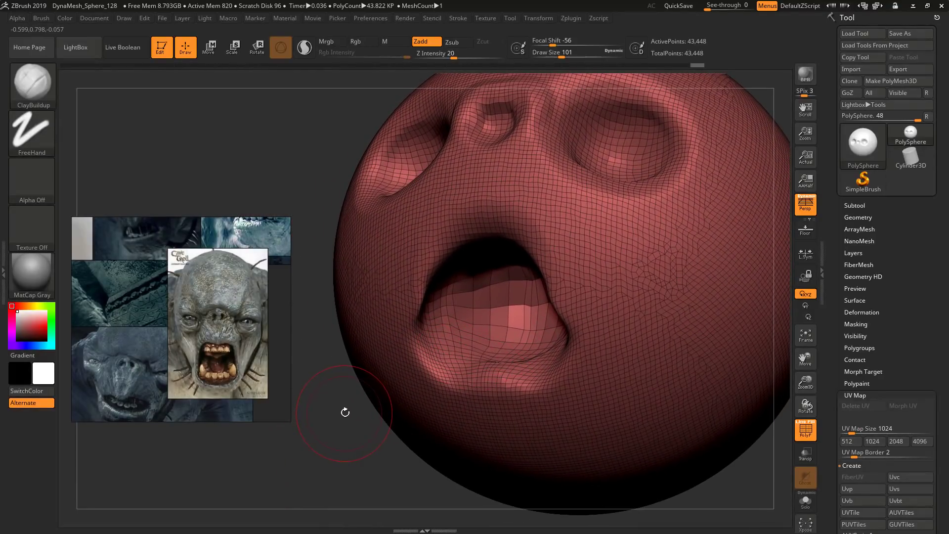
ctrl+drag(333, 423, 332, 435)
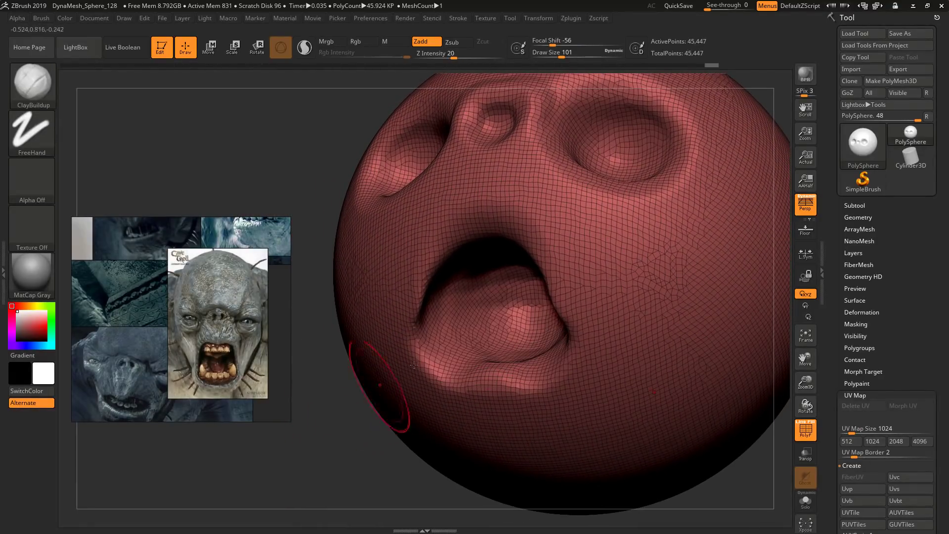
key(ctrl+z)
key(ctrl+shift+z)
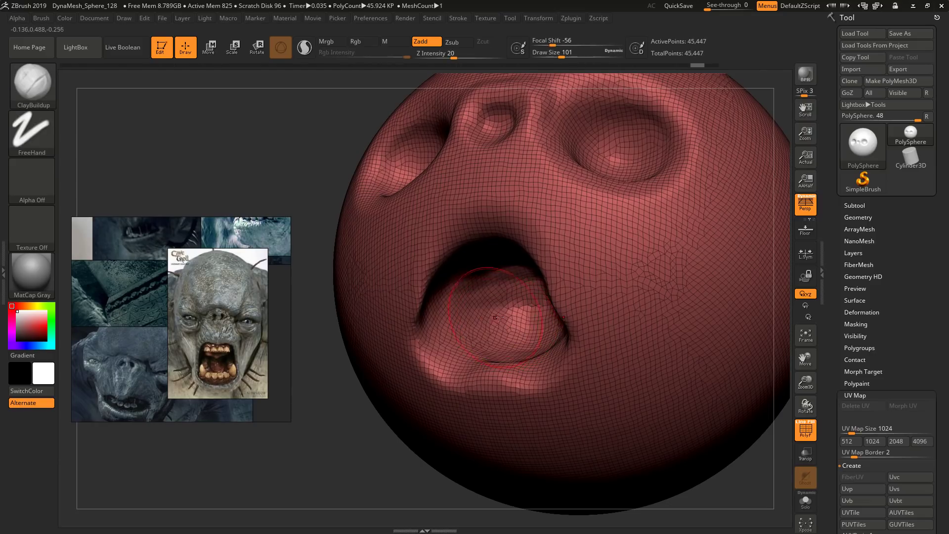
right_drag(497, 323, 540, 327)
key(shift+f)
Step: Build up the upper lip area between the nose and mouth with the draw size at 80
right_drag(607, 316, 631, 302)
key(s)
drag(631, 302, 627, 302)
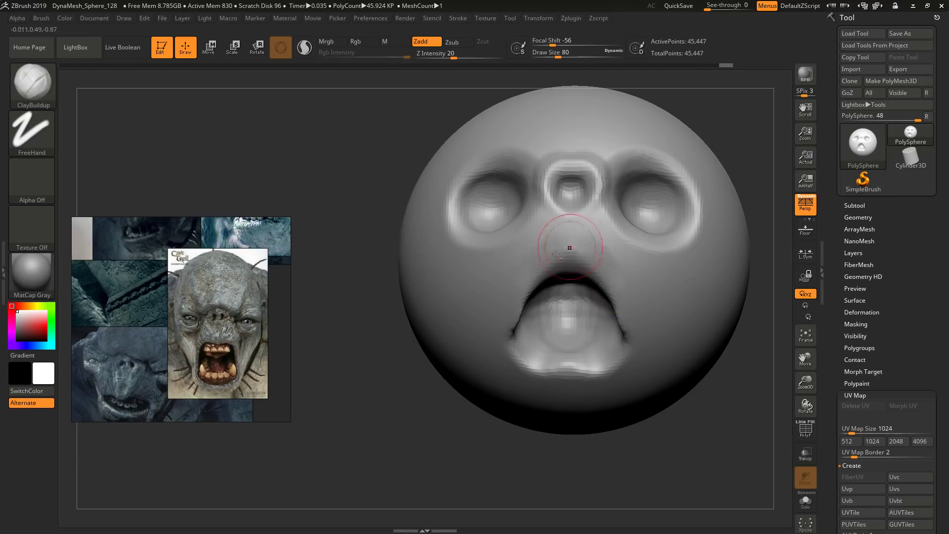
key(ctrl)
ctrl+drag(328, 325, 329, 324)
Step: Build cheekbone ridges from beneath the eye sockets toward the sides of the head with the draw size at 97
mouse_move(622, 304)
alt+right_down()
mouse_move(585, 307)
mouse_move(593, 365)
mouse_move(548, 367)
mouse_move(580, 371)
mouse_move(555, 377)
mouse_move(637, 280)
alt+right_up()
key(s)
mouse_move(636, 280)
mouse_down()
mouse_move(644, 272)
mouse_move(607, 277)
mouse_move(570, 264)
mouse_move(624, 261)
mouse_move(617, 292)
mouse_move(624, 275)
mouse_move(613, 262)
mouse_up()
key(s)
right_drag(628, 269, 586, 270)
mouse_move(613, 277)
mouse_down()
mouse_move(712, 271)
mouse_move(637, 273)
mouse_up()
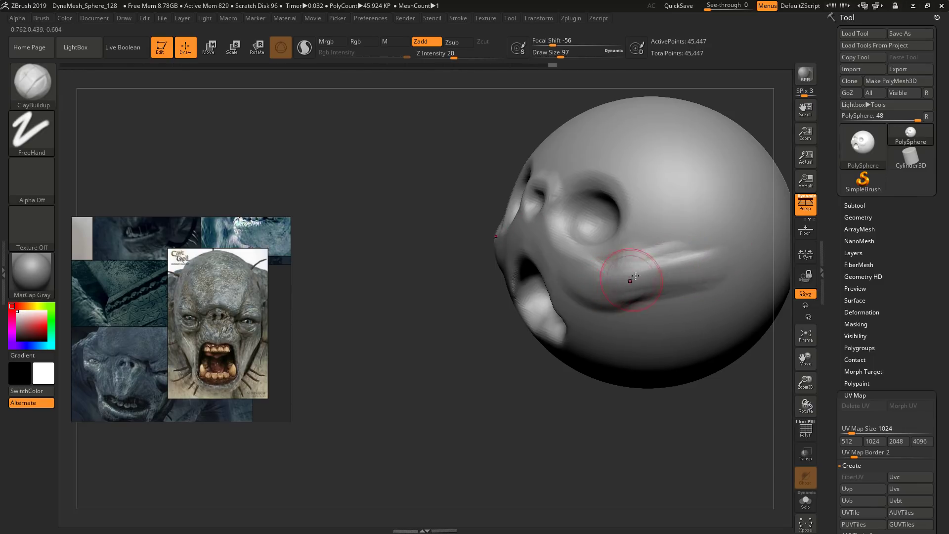
Step: Refine the cheekbone ridges and blend them into the area around the mouth, eye sockets and sides of the head
mouse_move(630, 278)
alt+right_down()
mouse_move(604, 304)
mouse_move(664, 286)
mouse_move(673, 293)
alt+right_up()
mouse_move(606, 306)
mouse_down()
mouse_move(545, 312)
mouse_move(583, 286)
mouse_move(557, 280)
mouse_move(544, 262)
mouse_move(572, 300)
mouse_up()
right_drag(655, 267, 650, 297)
key(s)
drag(659, 297, 663, 297)
mouse_move(675, 279)
mouse_down()
mouse_move(628, 297)
mouse_move(571, 301)
mouse_up()
right_drag(577, 298, 633, 278)
mouse_move(635, 280)
mouse_down()
mouse_move(581, 308)
mouse_move(518, 281)
mouse_move(514, 257)
mouse_up()
mouse_move(514, 244)
mouse_down()
mouse_move(525, 279)
mouse_move(588, 302)
mouse_up()
right_drag(642, 302, 605, 257)
key([)
Step: Bring the blue roaring troll image into view in the reference board and set the draw size to 87
mouse_move(192, 339)
middle_down()
mouse_move(209, 366)
mouse_move(218, 419)
mouse_move(195, 385)
middle_up()
mouse_move(607, 297)
right_down()
mouse_move(609, 282)
mouse_move(633, 309)
mouse_move(611, 319)
right_up()
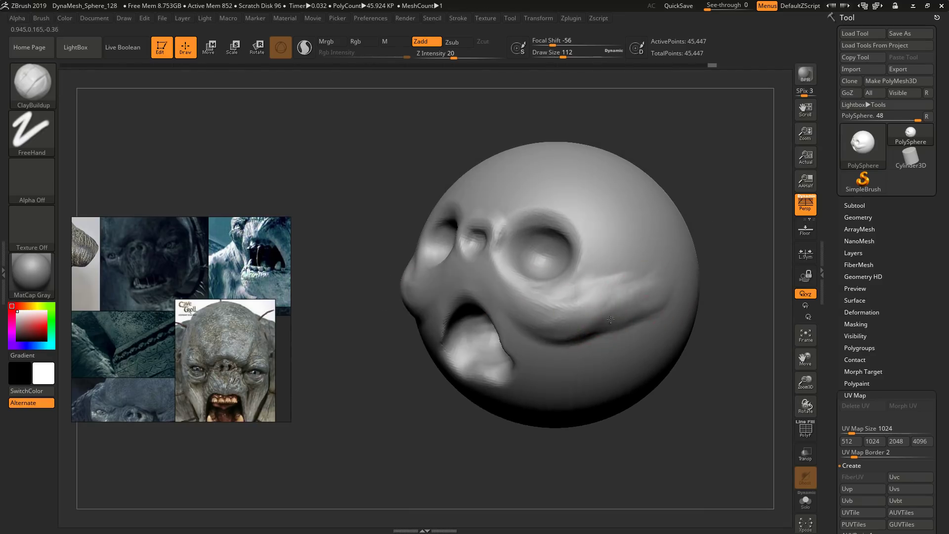
right_drag(655, 299, 638, 287)
scroll(171, 346, up, 3)
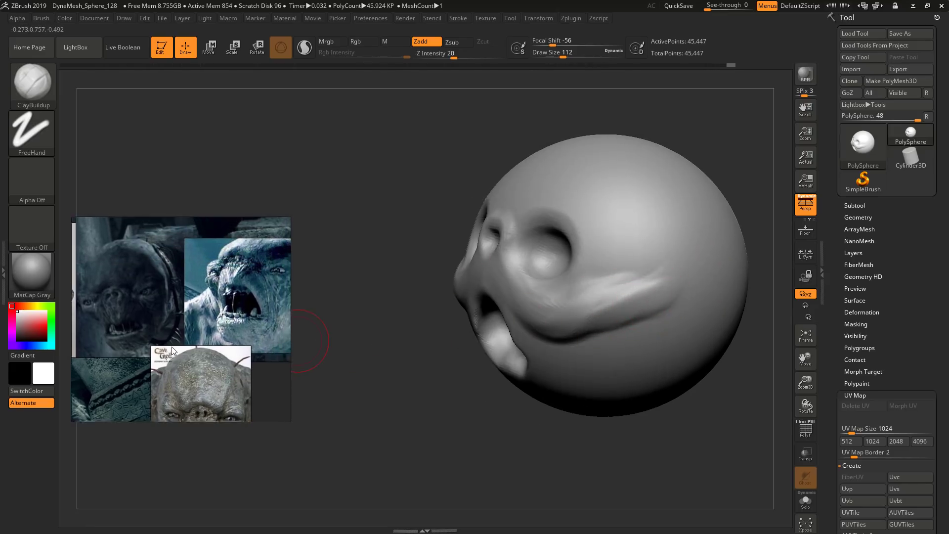
middle_drag(149, 318, 145, 322)
mouse_move(657, 317)
right_down()
mouse_move(662, 299)
mouse_move(637, 290)
right_up()
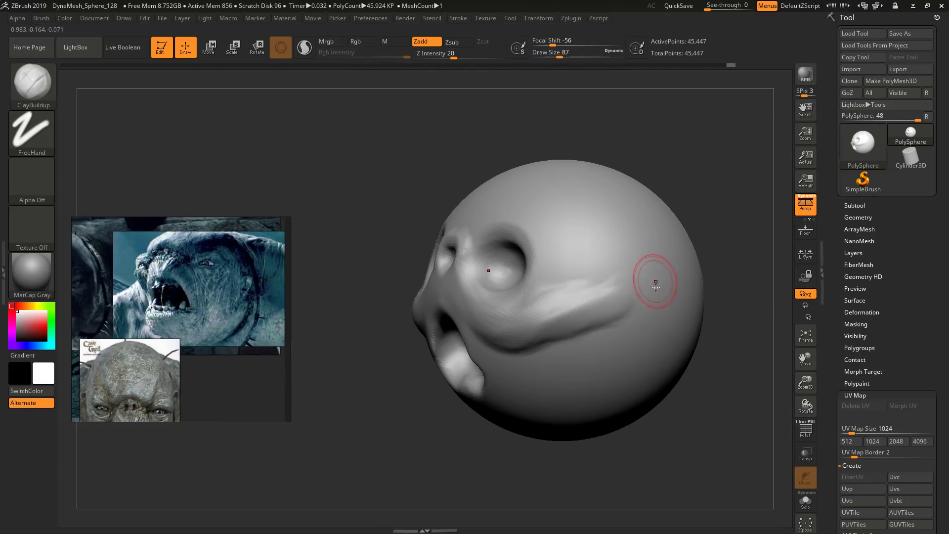
Step: Build up a rounded ear shape at the back end of each cheekbone ridge with the draw size at 87
drag(653, 289, 653, 307)
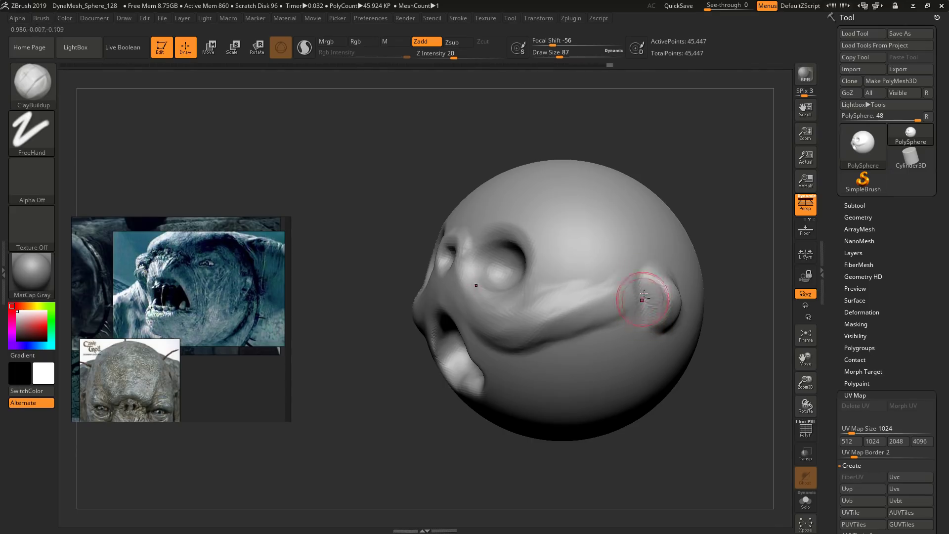
drag(646, 297, 652, 322)
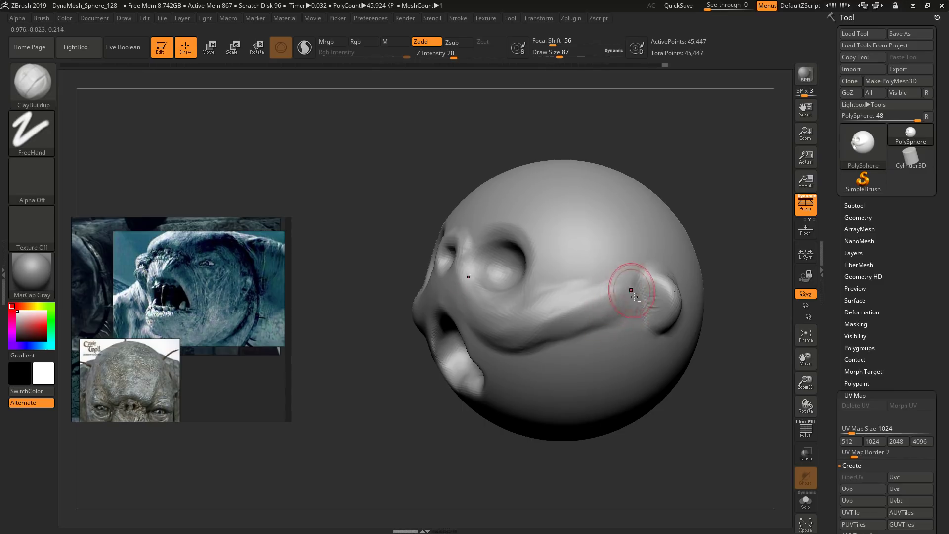
mouse_move(631, 284)
mouse_down()
mouse_move(686, 317)
mouse_move(637, 334)
mouse_move(626, 326)
mouse_move(635, 339)
mouse_move(657, 342)
mouse_move(644, 343)
mouse_up()
Step: Build up the brow arches and outer rims around the eye sockets at draw size 108, and reduce the draw size to 62
right_drag(643, 344, 635, 340)
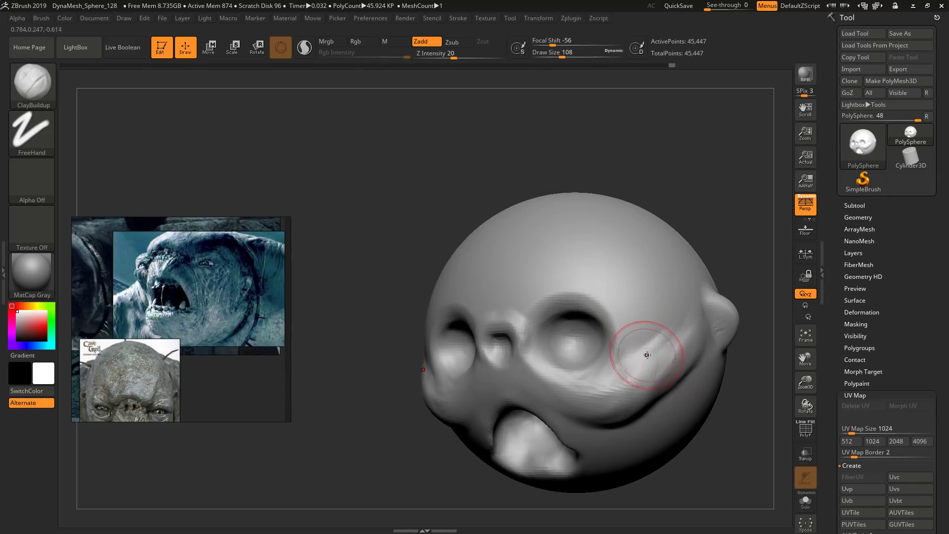
mouse_move(641, 348)
mouse_down()
mouse_move(649, 332)
mouse_move(601, 288)
mouse_move(553, 285)
mouse_move(519, 299)
mouse_move(613, 307)
mouse_move(624, 351)
mouse_up()
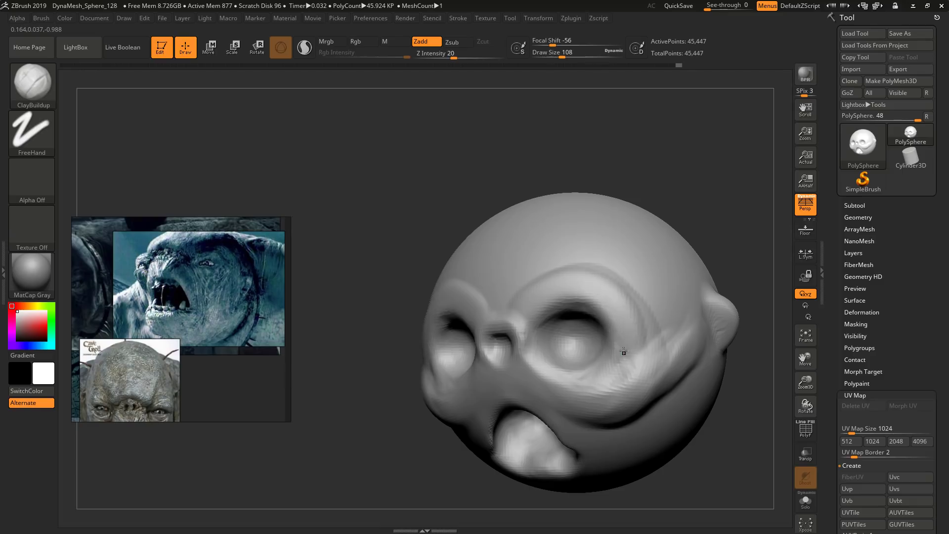
key(bracketleft)
key(bracketleft)
key(bracketleft)
right_drag(568, 318, 572, 312)
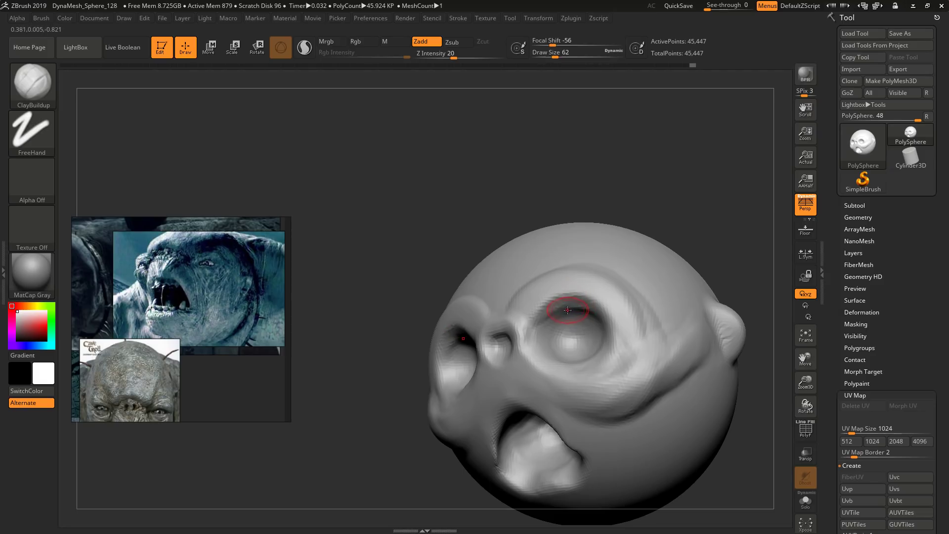
Step: Build up the inner brows over the upper eye sockets, slanting down toward the nose, at draw size 62
mouse_move(567, 309)
shift+right_down()
mouse_move(605, 319)
mouse_move(564, 303)
shift+right_up()
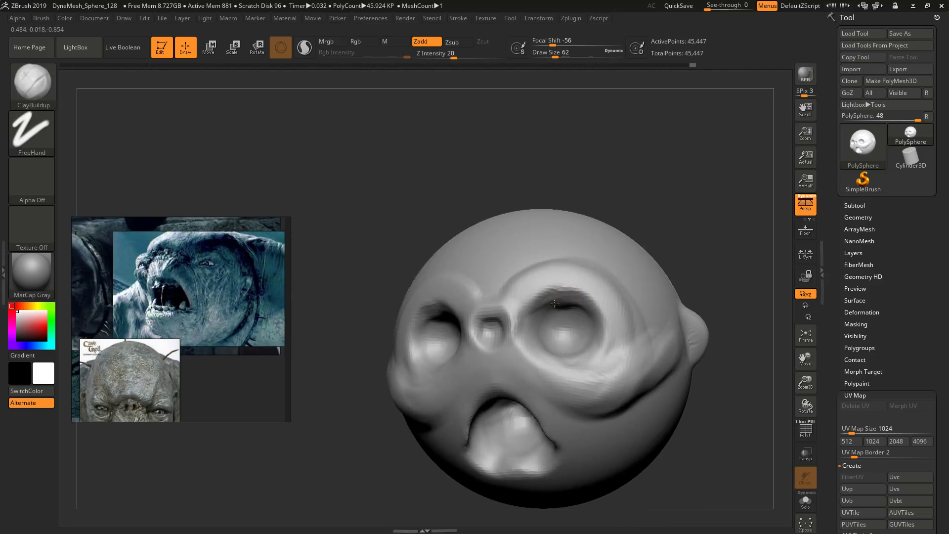
mouse_move(554, 304)
mouse_down()
mouse_move(536, 318)
mouse_move(526, 310)
mouse_up()
drag(559, 277, 534, 304)
drag(561, 282, 543, 302)
mouse_move(544, 303)
right_down()
mouse_move(555, 276)
mouse_move(552, 299)
right_up()
Step: Carve the upper eye sockets deeper and thicken the inner brows at draw size 83
key(bracketright)
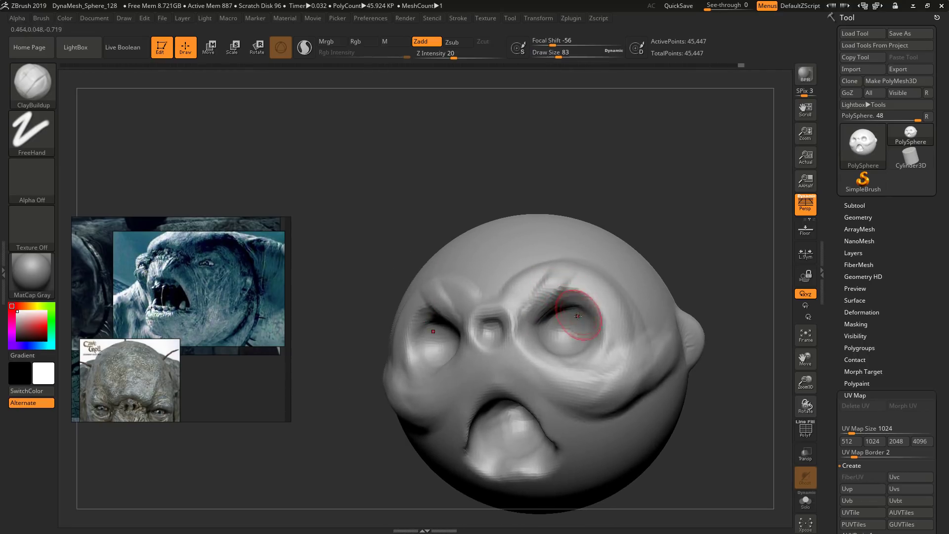
alt+drag(574, 306, 536, 315)
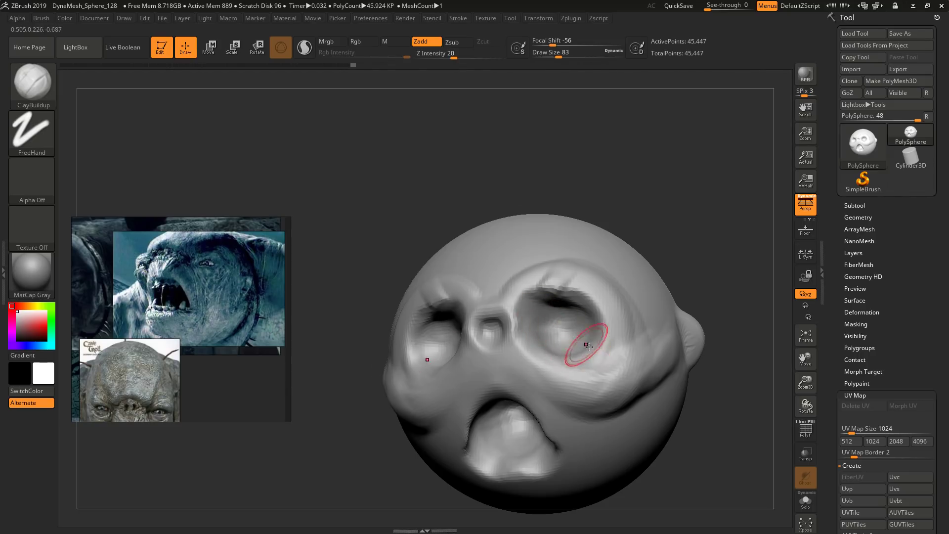
mouse_move(583, 346)
shift+right_down()
mouse_move(610, 363)
mouse_move(588, 346)
shift+right_up()
drag(536, 319, 562, 296)
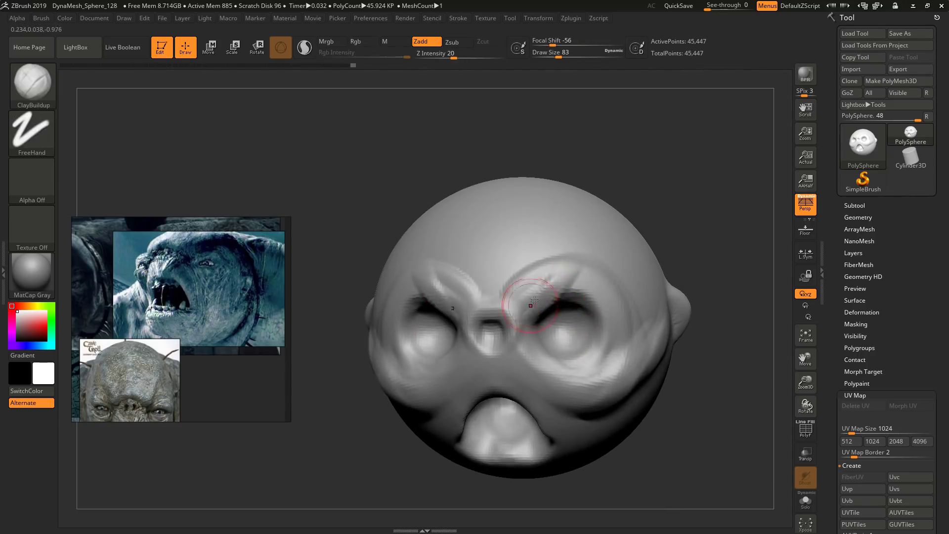
Step: Sculpt frown folds between the brows and build up the outer eye rims at draw size 54
key(bracketleft)
drag(506, 272, 511, 264)
drag(566, 280, 630, 342)
right_drag(645, 340, 630, 321)
drag(617, 330, 613, 306)
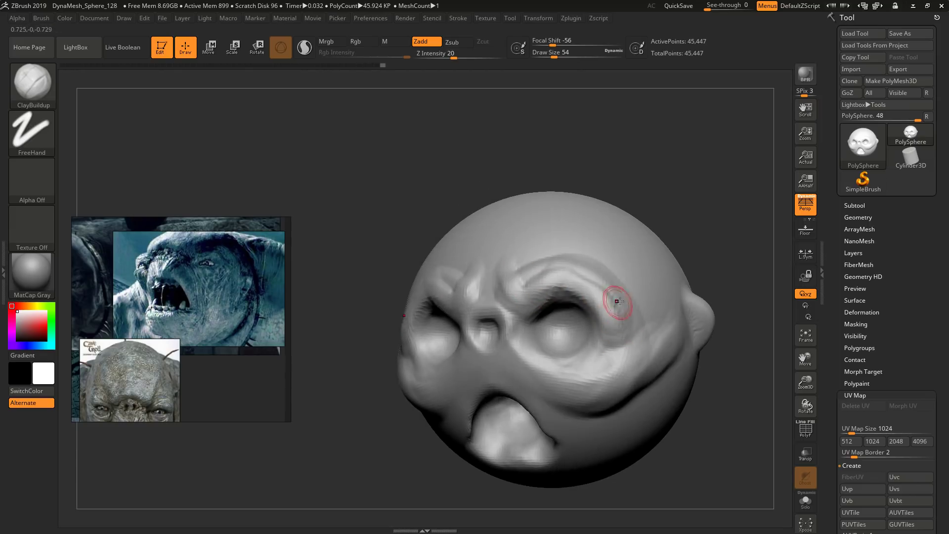
mouse_move(587, 325)
right_down()
mouse_move(604, 328)
mouse_move(568, 388)
mouse_move(578, 361)
mouse_move(566, 316)
mouse_move(556, 334)
right_up()
mouse_move(557, 320)
right_down()
mouse_move(638, 321)
mouse_move(594, 308)
right_up()
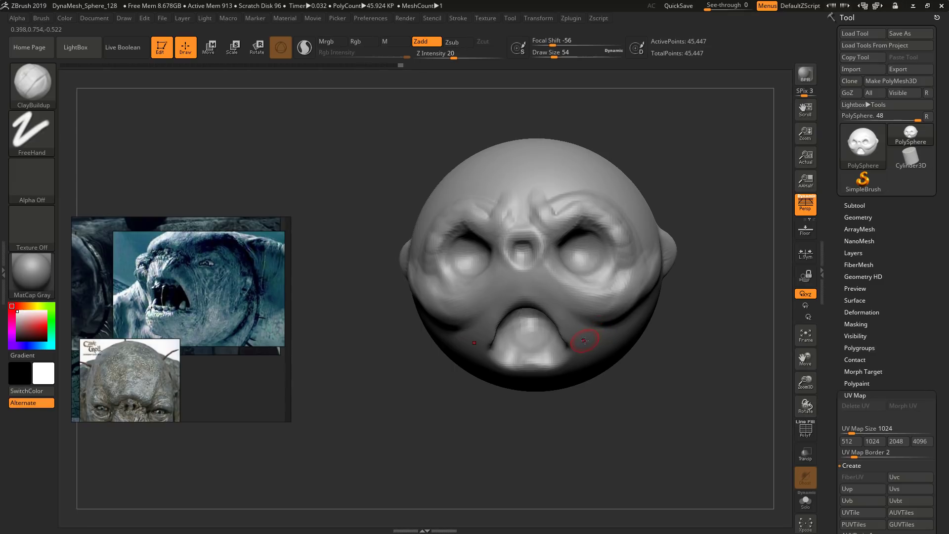
Step: Raise the draw size to 108 and build up the start of a jaw ridge just below the ear
mouse_move(585, 347)
right_down()
mouse_move(573, 343)
mouse_move(588, 336)
mouse_move(576, 331)
mouse_move(584, 351)
right_up()
key(s)
drag(577, 376, 582, 378)
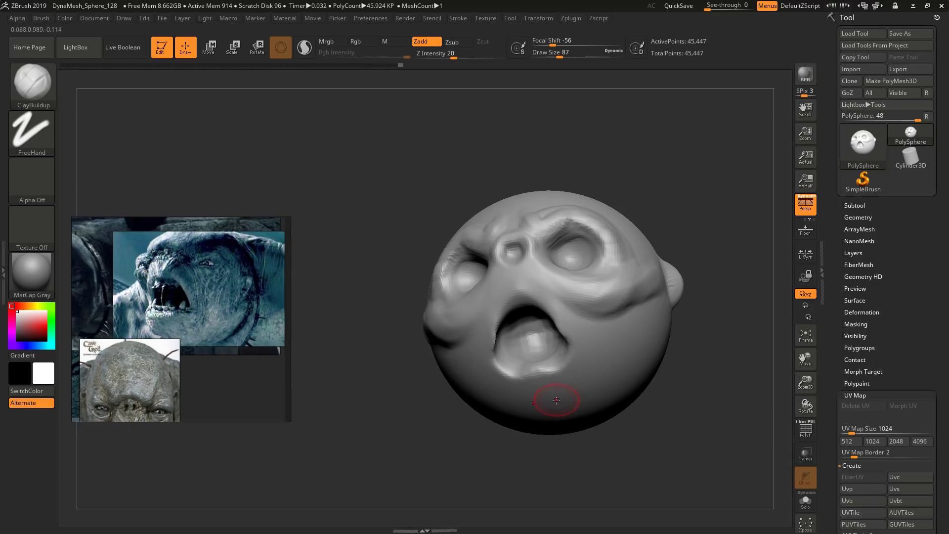
right_drag(566, 379, 517, 374)
mouse_move(640, 346)
right_down()
mouse_move(542, 328)
mouse_move(636, 343)
right_up()
key(s)
drag(636, 332, 643, 333)
drag(649, 288, 646, 321)
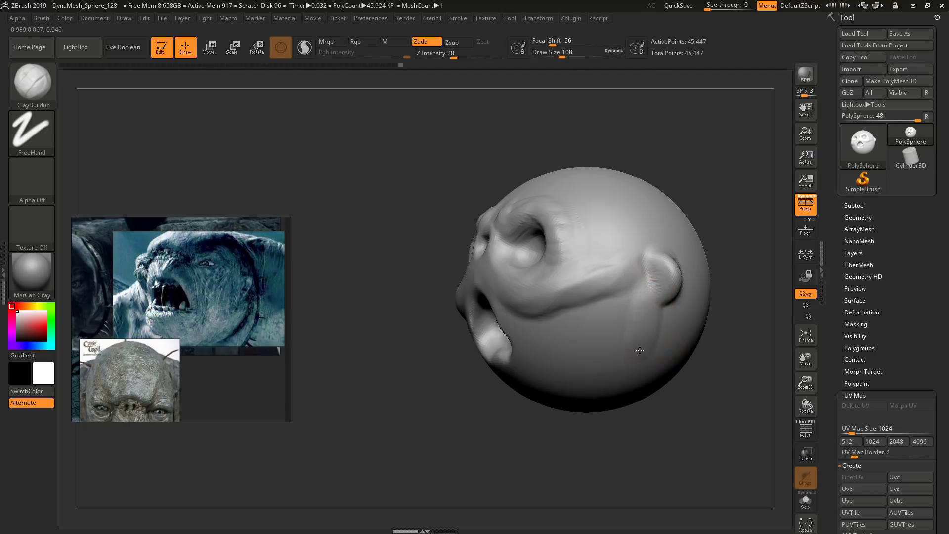
Step: Extend the jaw ridge from below the ear forward to the chin and blend it into the lower cheek
right_drag(623, 374, 628, 346)
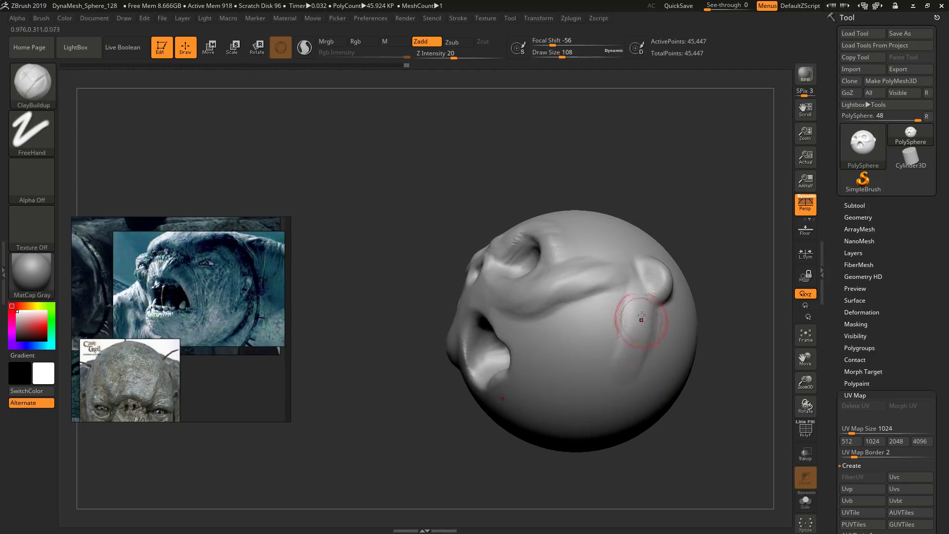
mouse_move(642, 298)
mouse_down()
mouse_move(636, 350)
mouse_move(615, 374)
mouse_move(558, 384)
mouse_up()
drag(527, 412, 510, 420)
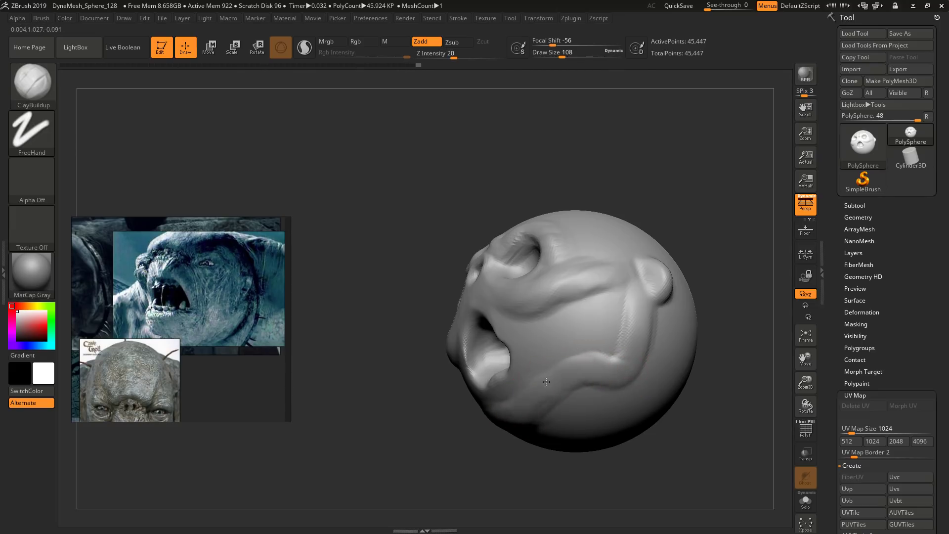
drag(592, 367, 629, 346)
mouse_move(711, 403)
mouse_down()
mouse_move(681, 390)
mouse_move(618, 390)
mouse_move(665, 398)
mouse_up()
mouse_move(591, 356)
mouse_down()
mouse_move(613, 328)
mouse_move(565, 372)
mouse_move(620, 289)
mouse_up()
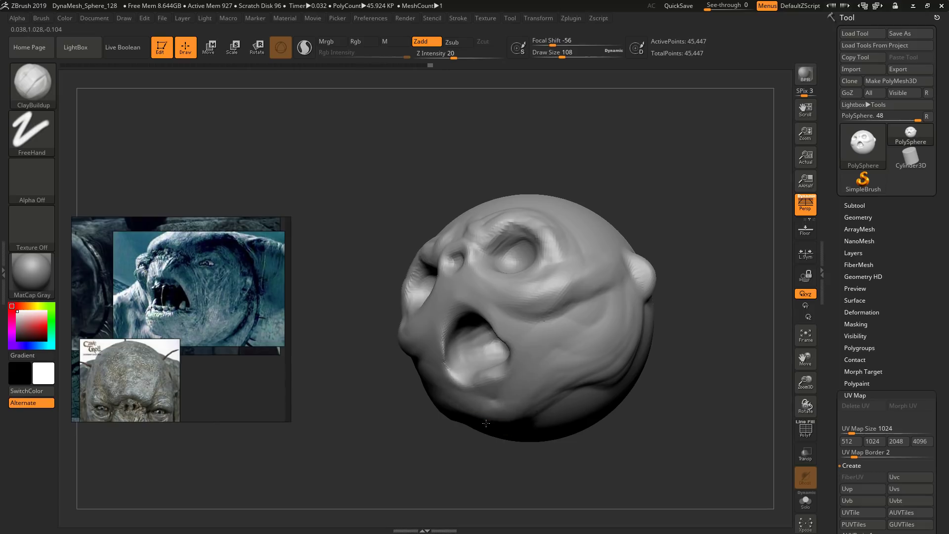
Step: Build up a chin bulge beneath the mouth at draw size 71
right_drag(486, 423, 514, 408)
key(s)
drag(516, 403, 511, 403)
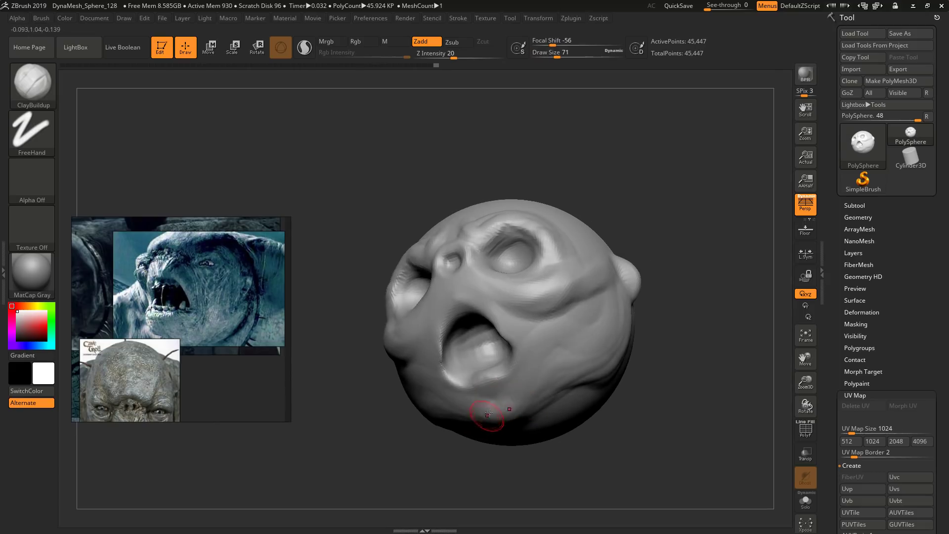
right_drag(489, 412, 524, 412)
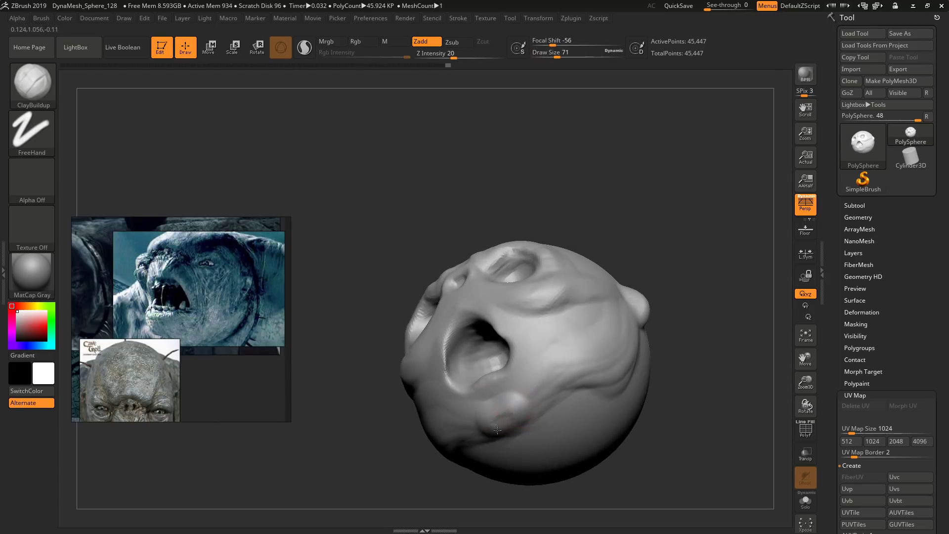
Step: Fill out the jaw and lower cheek between the chin and the ear at draw size 112
key(s)
drag(538, 417, 544, 416)
right_drag(550, 414, 532, 416)
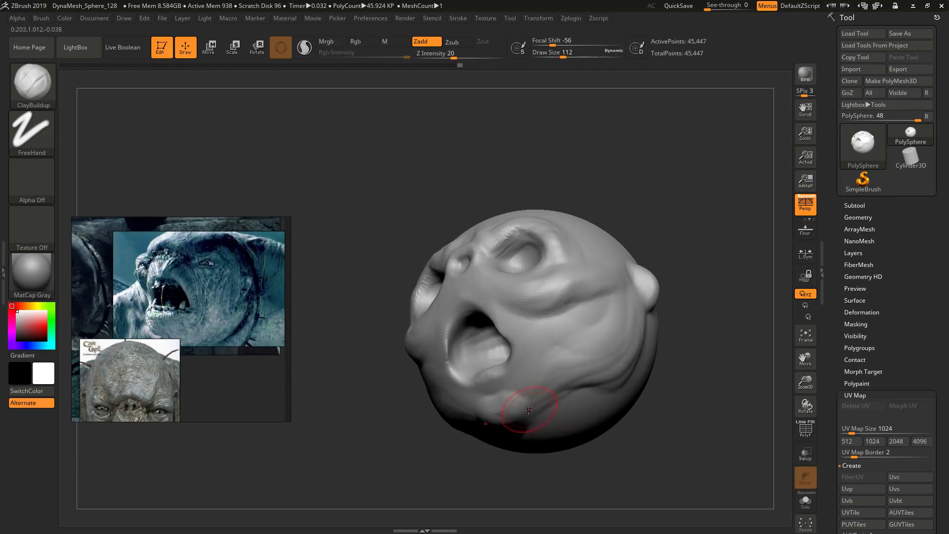
mouse_move(527, 420)
mouse_down()
mouse_move(558, 378)
mouse_move(625, 365)
mouse_up()
right_drag(625, 365, 653, 314)
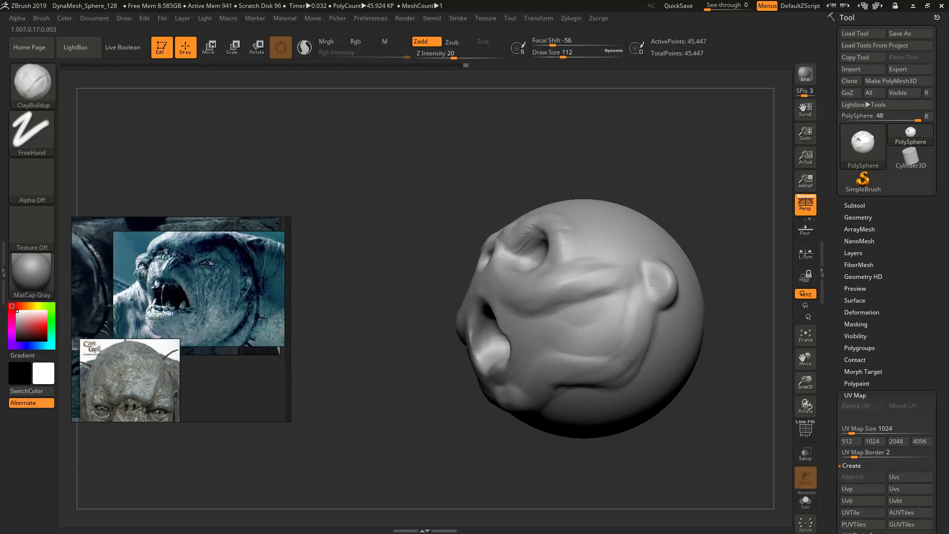
drag(629, 360, 594, 368)
mouse_move(642, 325)
mouse_down()
mouse_move(591, 362)
mouse_move(555, 363)
mouse_up()
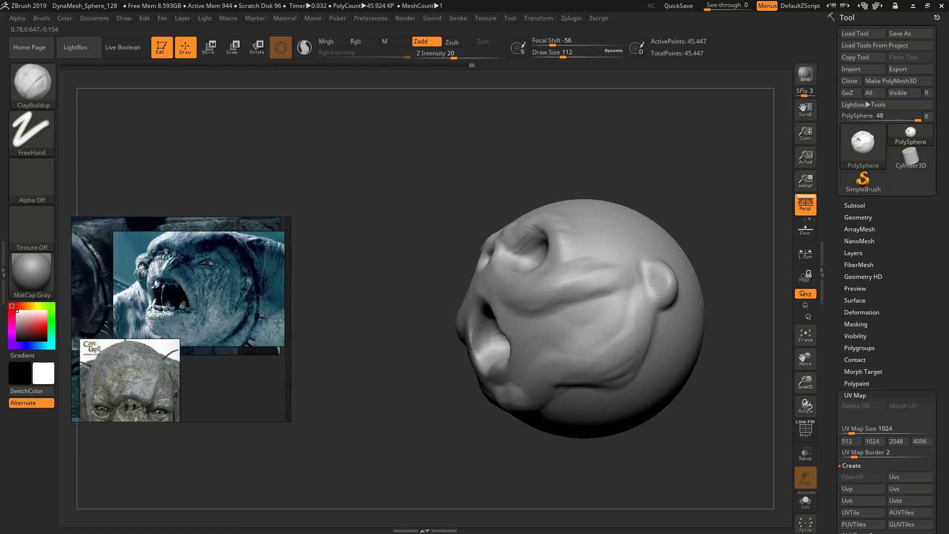
Step: Shape the temple area beside the outer eye socket, reducing the draw size from 101 to 77
mouse_move(555, 363)
right_down()
mouse_move(587, 366)
mouse_move(563, 321)
mouse_move(529, 317)
right_up()
key(s)
drag(584, 312, 583, 311)
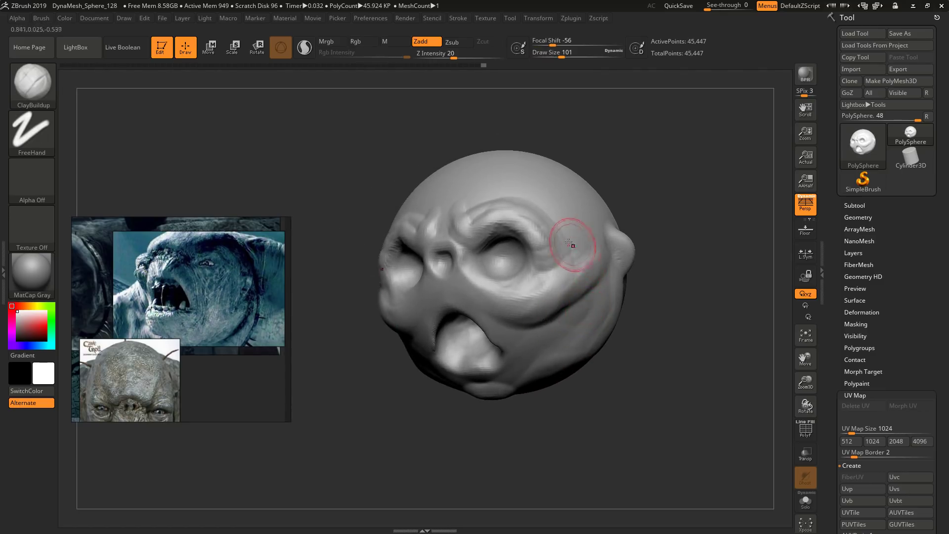
right_drag(568, 243, 550, 238)
key(s)
drag(553, 237, 548, 238)
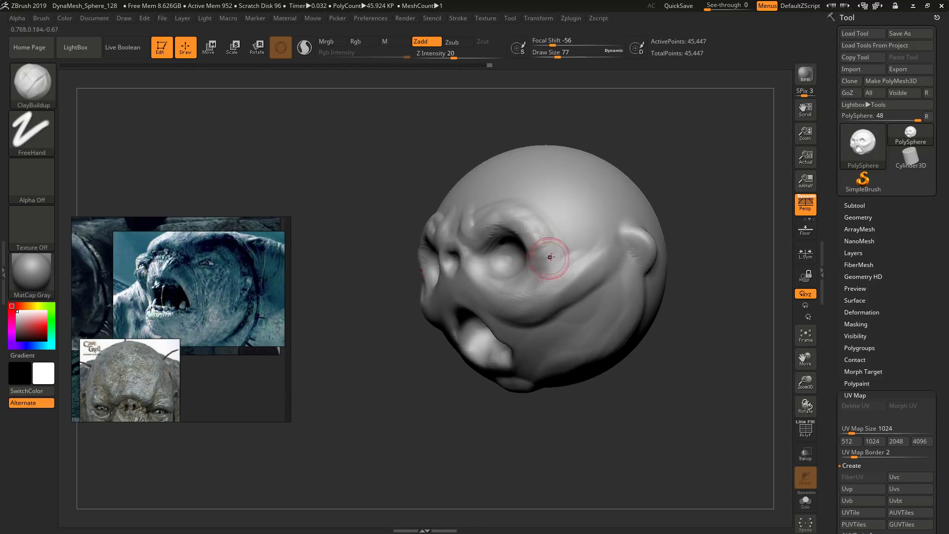
mouse_move(567, 292)
ctrl+right_down()
mouse_move(504, 242)
mouse_move(553, 238)
mouse_move(565, 270)
ctrl+right_up()
mouse_move(540, 314)
right_down()
mouse_move(499, 283)
mouse_move(478, 291)
mouse_move(556, 295)
mouse_move(540, 289)
mouse_move(544, 280)
mouse_move(560, 317)
right_up()
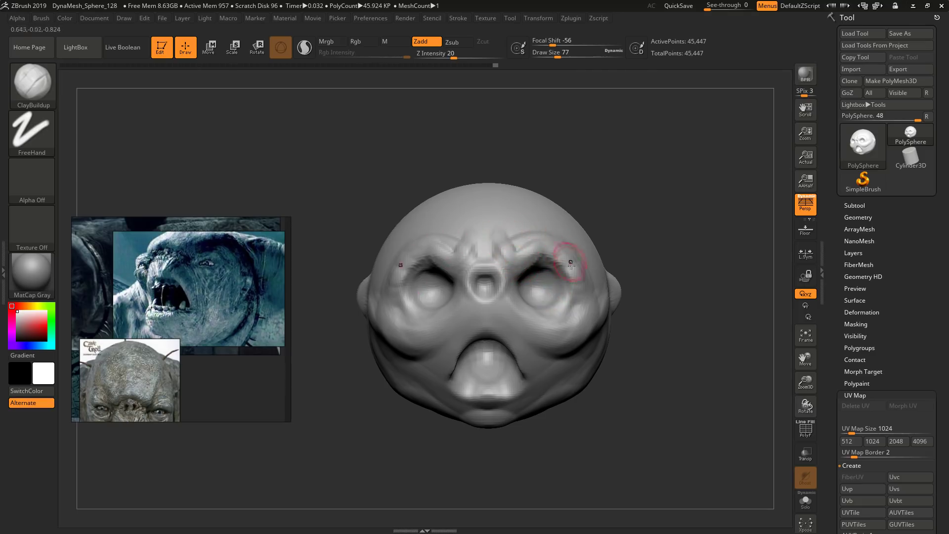
Step: Build up the outer brow and side rim of the eye sockets at draw size 77
right_drag(571, 265, 576, 301)
mouse_move(540, 270)
mouse_down()
mouse_move(510, 251)
mouse_move(549, 233)
mouse_move(573, 252)
mouse_move(583, 280)
mouse_up()
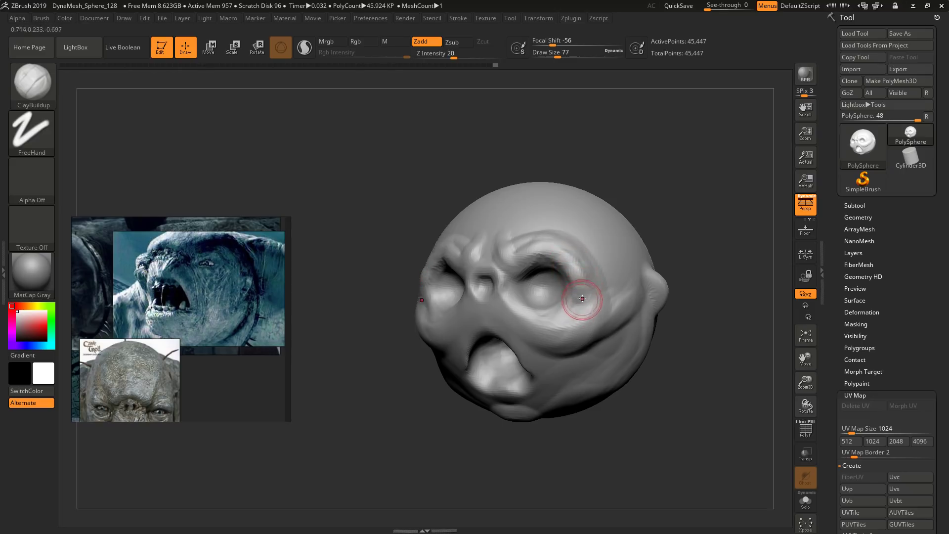
mouse_move(586, 265)
right_down()
mouse_move(549, 260)
mouse_move(529, 271)
mouse_move(536, 276)
right_up()
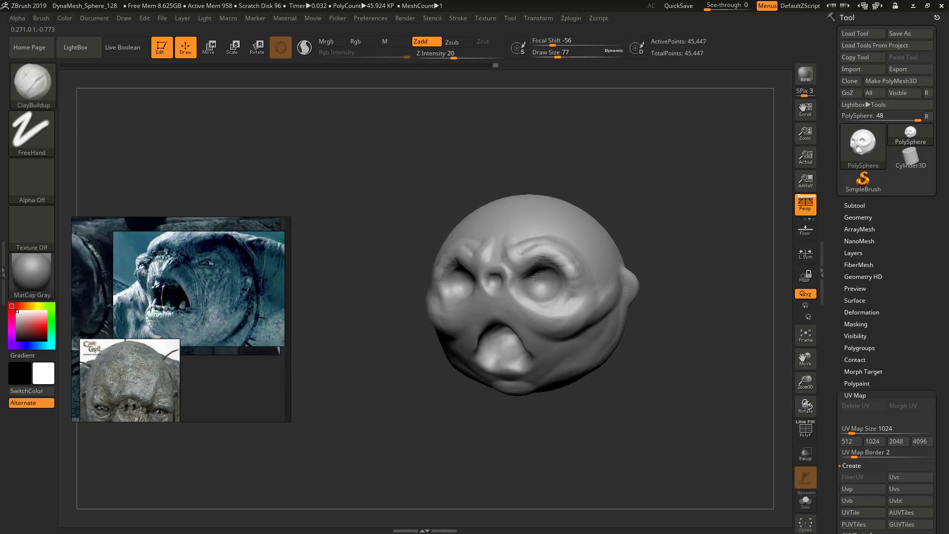
right_drag(543, 311, 557, 311)
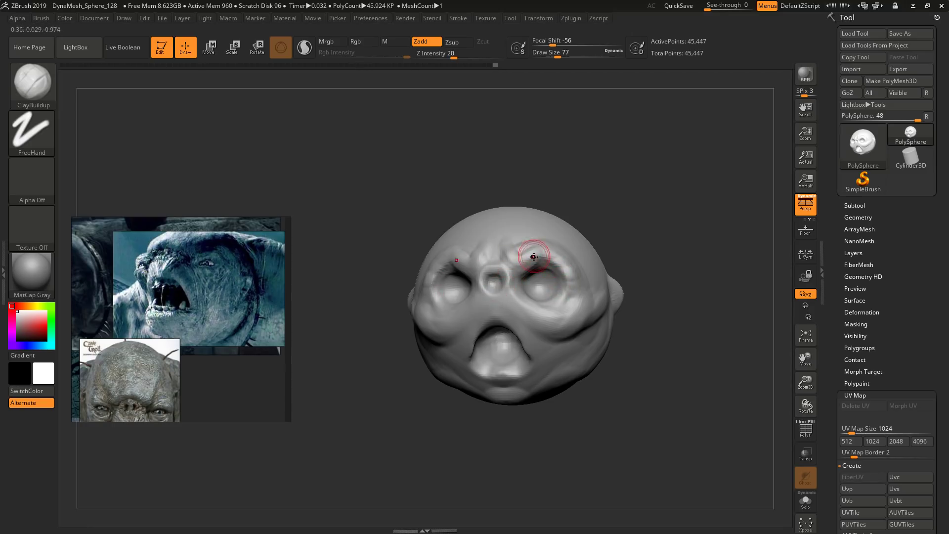
Step: Switch to the Move brush and reshape the eye sockets and surrounding brows at draw sizes 202 and 212
key(b)
key(m)
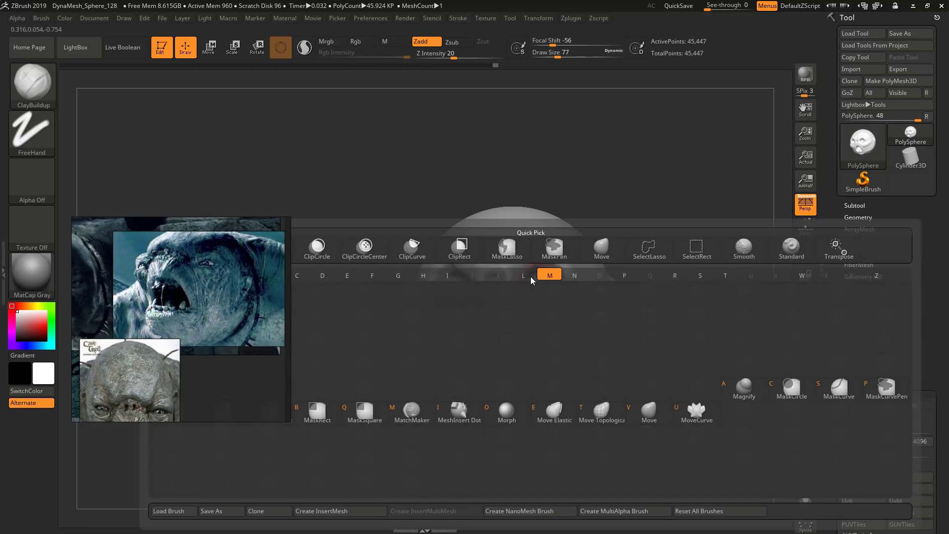
key(v)
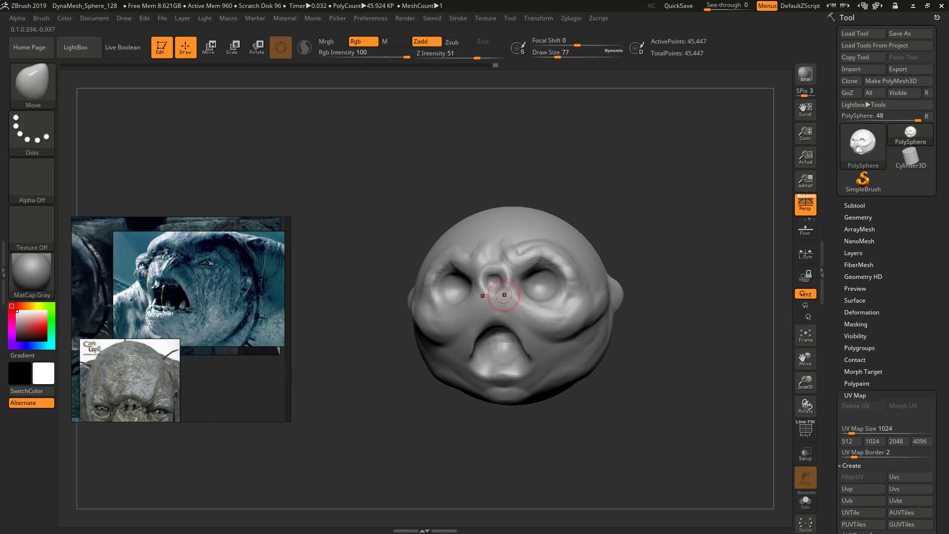
shift+right_drag(564, 277, 573, 292)
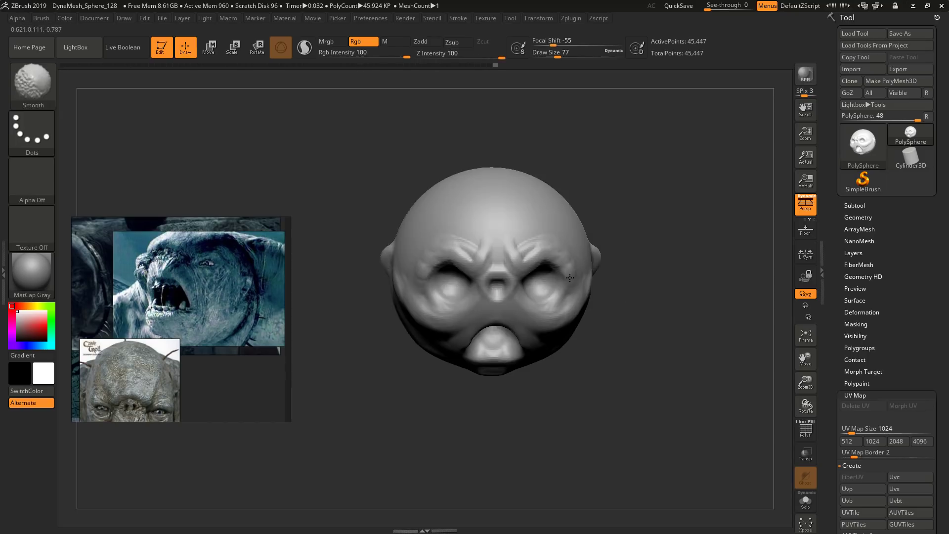
key(bracketright)
key(bracketright)
drag(573, 290, 567, 287)
right_drag(566, 287, 561, 274)
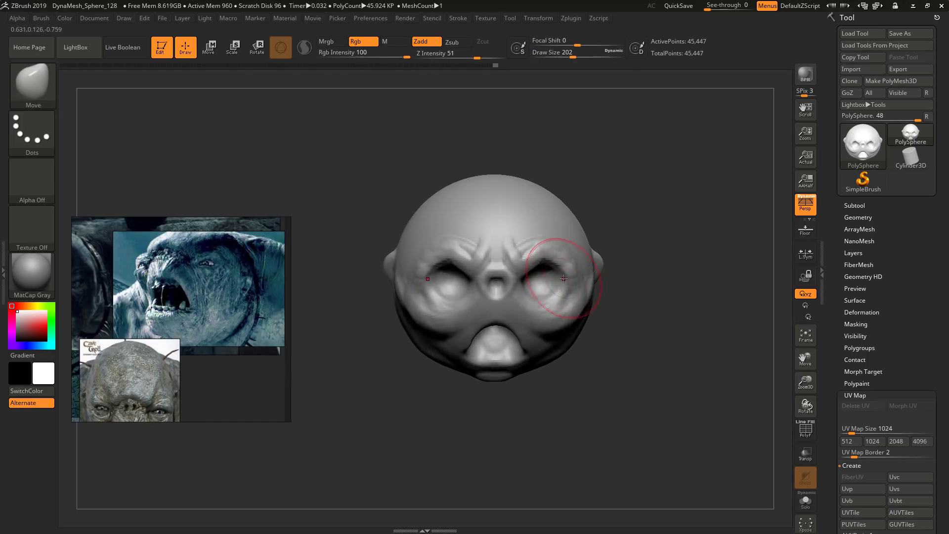
drag(561, 274, 560, 286)
right_drag(561, 286, 555, 266)
key(bracketright)
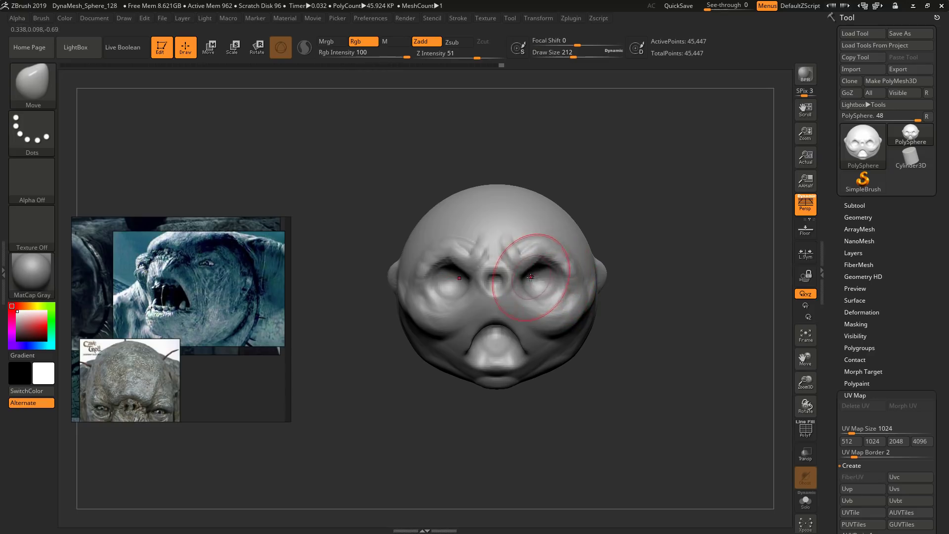
Step: Bring the whole Cave Troll face image into view in the reference board and place the board nearer the model
middle_drag(212, 370, 244, 297)
scroll(230, 334, up, 1)
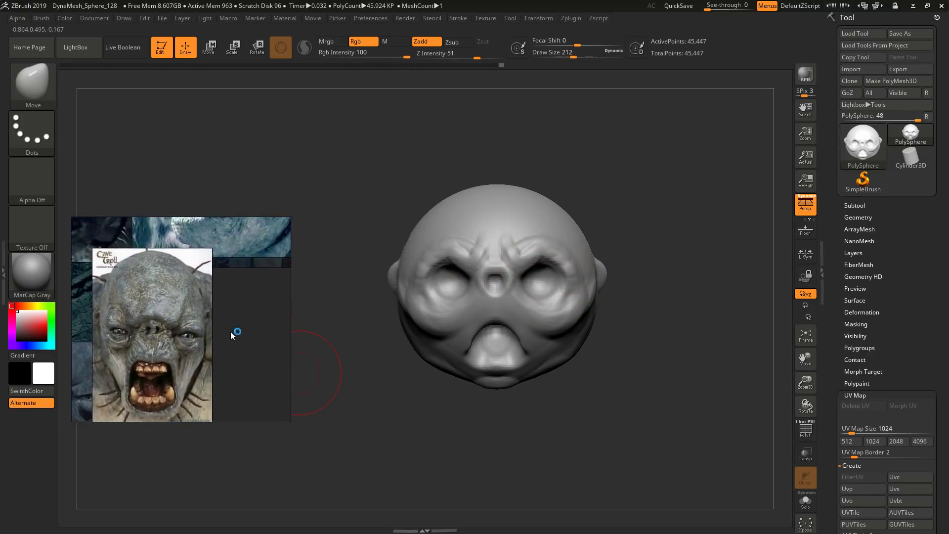
scroll(231, 332, down, 1)
middle_drag(230, 331, 282, 285)
Step: Enlarge and raise the nose between the eyes with the Move brush, and set the draw size to 132
key(s)
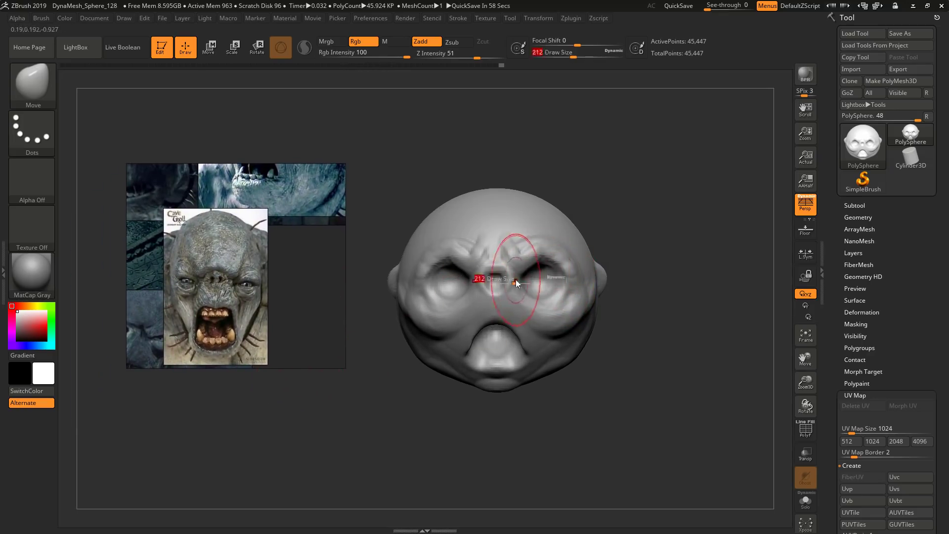
mouse_move(515, 281)
mouse_down()
mouse_move(499, 273)
mouse_move(548, 263)
mouse_move(518, 277)
mouse_up()
key(s)
key(s)
key(s)
drag(512, 276, 508, 276)
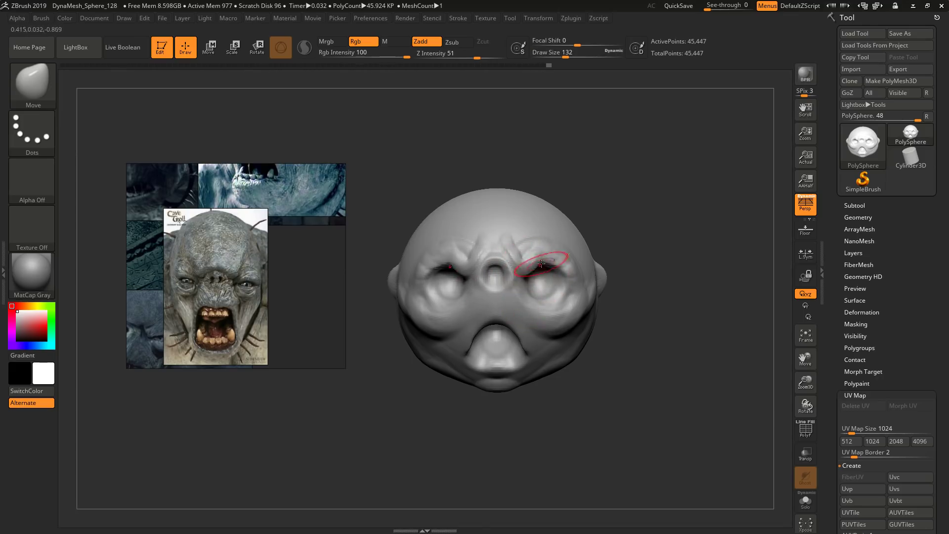
Step: Pull the brows down over the eyes to flatten their upper edge, and reduce the draw size to 74
drag(558, 269, 532, 273)
key(s)
drag(534, 272, 535, 273)
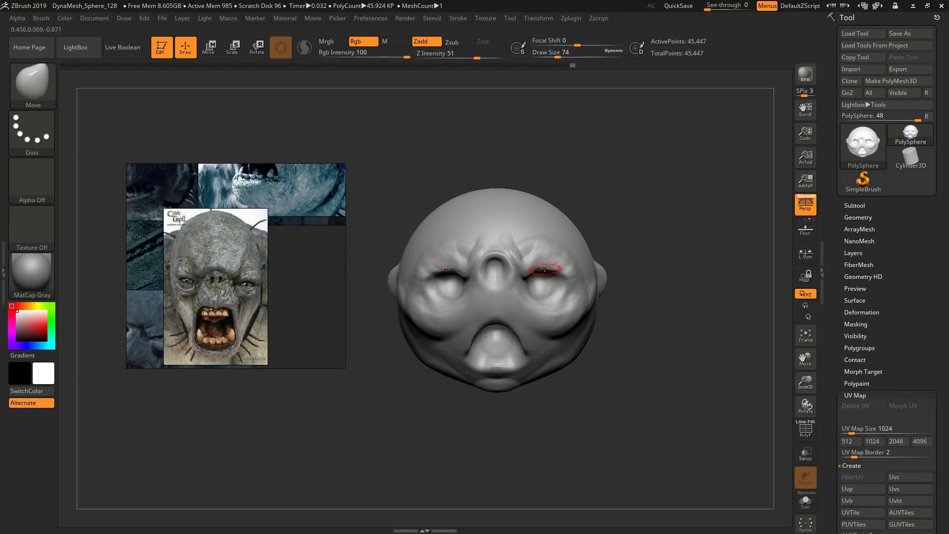
Step: Refine the brow, nose and eye socket shapes from several angles at varying draw sizes, ending at 132
right_drag(544, 267, 499, 272)
key(s)
drag(524, 277, 529, 277)
right_drag(529, 277, 568, 284)
key(s)
drag(543, 297, 545, 296)
right_drag(544, 297, 523, 310)
key(s)
drag(515, 329, 512, 318)
key(s)
key(s)
mouse_move(514, 317)
right_down()
mouse_move(526, 316)
mouse_move(508, 335)
right_up()
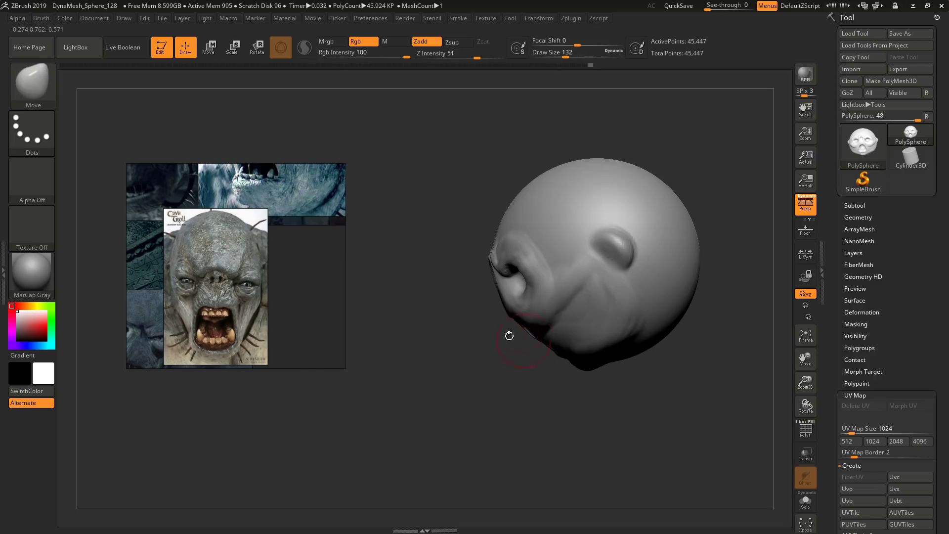
Step: Bring the blue roaring troll image back into view in the reference board
middle_drag(264, 310, 276, 349)
scroll(274, 298, down, 2)
mouse_move(292, 243)
middle_down()
mouse_move(285, 272)
mouse_move(243, 266)
middle_up()
scroll(285, 273, up, 2)
Step: Adjust the cheek and jaw shape below the cheekbone with the Move brush at draw size 132
mouse_move(467, 256)
right_down()
mouse_move(544, 250)
mouse_move(477, 299)
mouse_move(488, 317)
right_up()
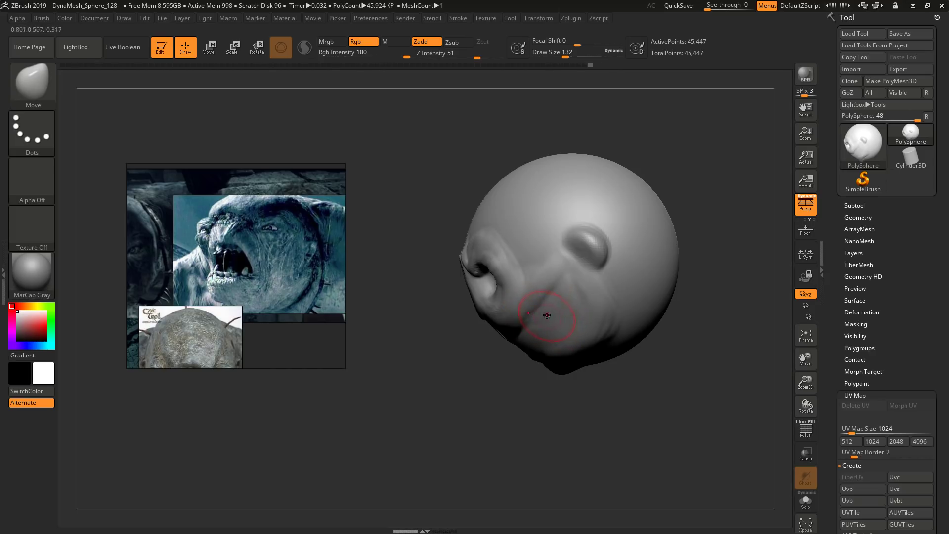
drag(547, 315, 539, 307)
mouse_move(524, 309)
right_down()
mouse_move(583, 298)
mouse_move(520, 308)
right_up()
right_drag(532, 365, 539, 357)
Step: Pull the lower jaw down and forward with the Move brush at draw size 500
key(s)
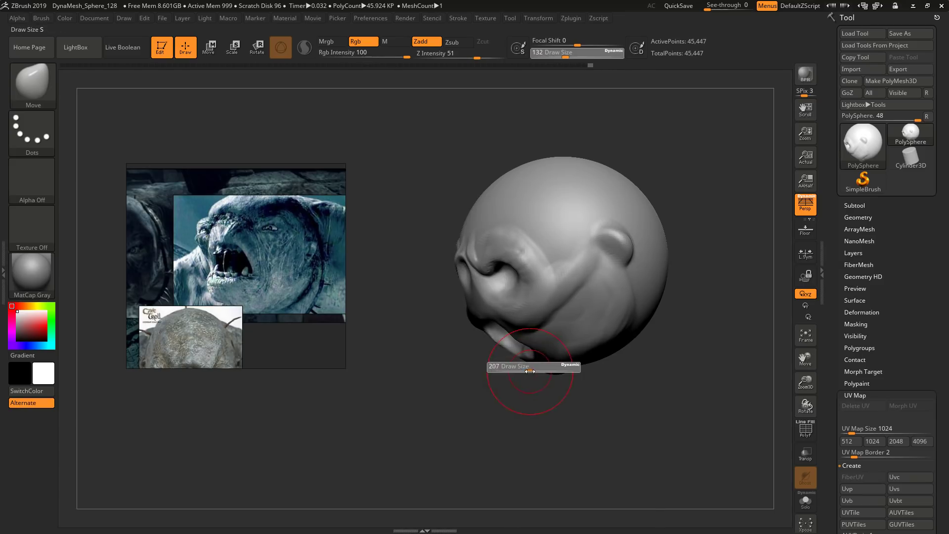
drag(524, 367, 547, 367)
right_drag(546, 367, 554, 370)
key(s)
drag(554, 369, 560, 370)
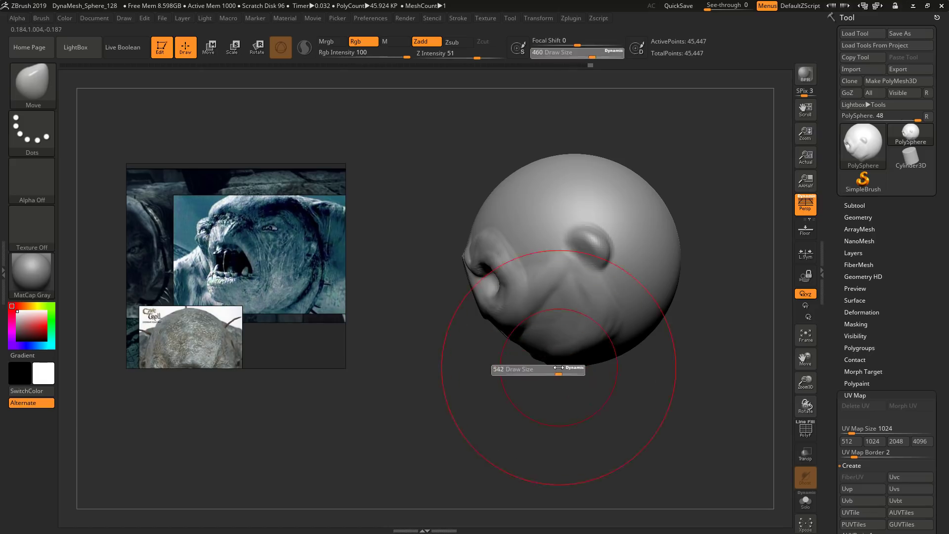
mouse_move(560, 369)
right_down()
mouse_move(576, 360)
mouse_move(522, 362)
mouse_move(507, 317)
mouse_move(564, 299)
mouse_move(525, 306)
right_up()
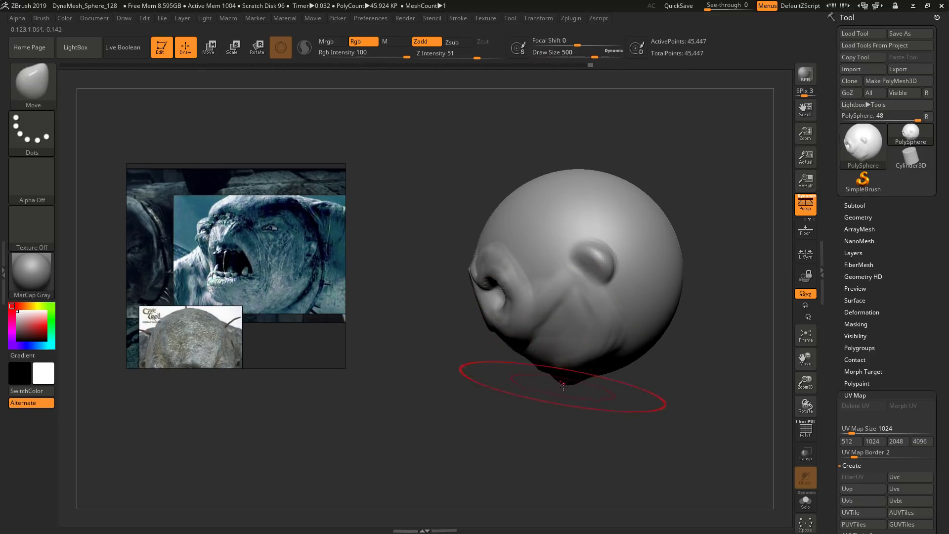
drag(541, 370, 508, 402)
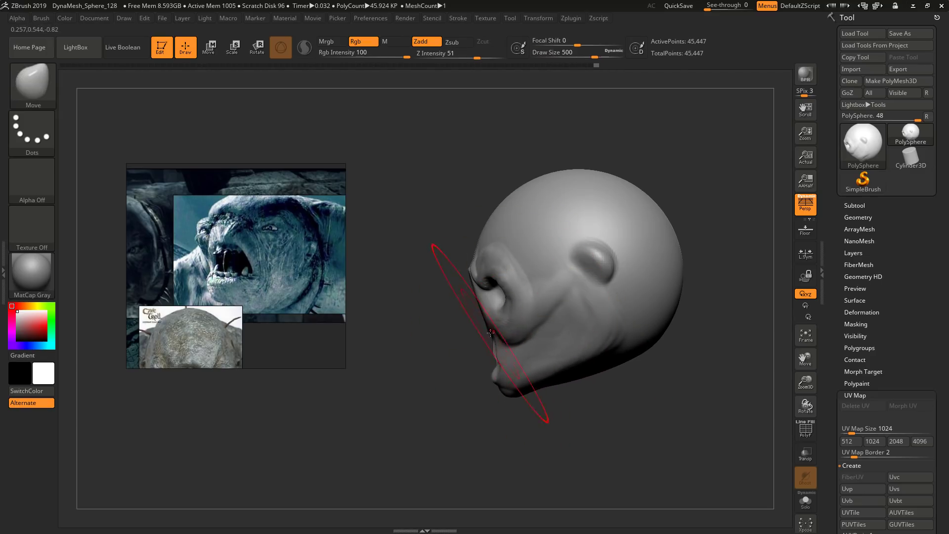
Step: Pull the nose and upper muzzle forward at draw size 386, and adjust the underside of the jaw at 344
drag(491, 333, 481, 328)
key(s)
drag(486, 327, 479, 327)
drag(475, 269, 467, 262)
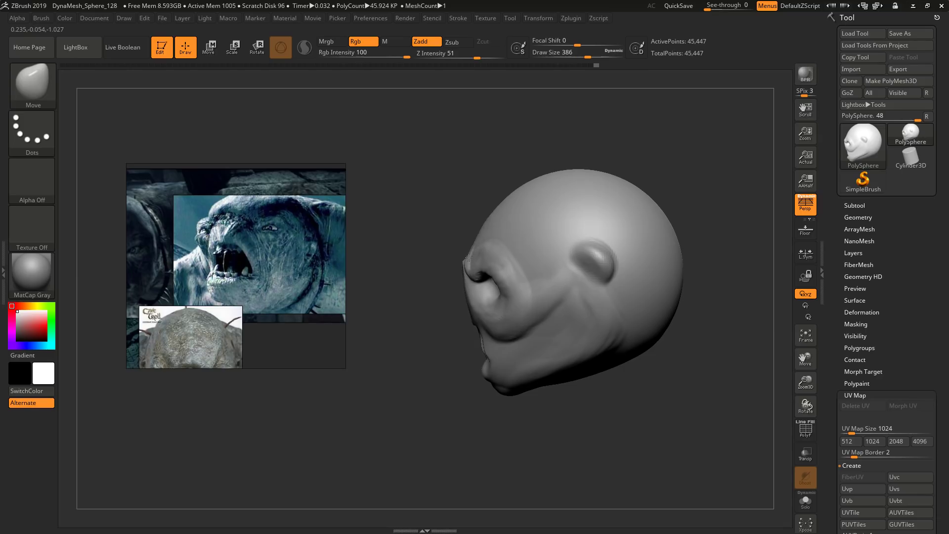
key(s)
drag(484, 329, 478, 329)
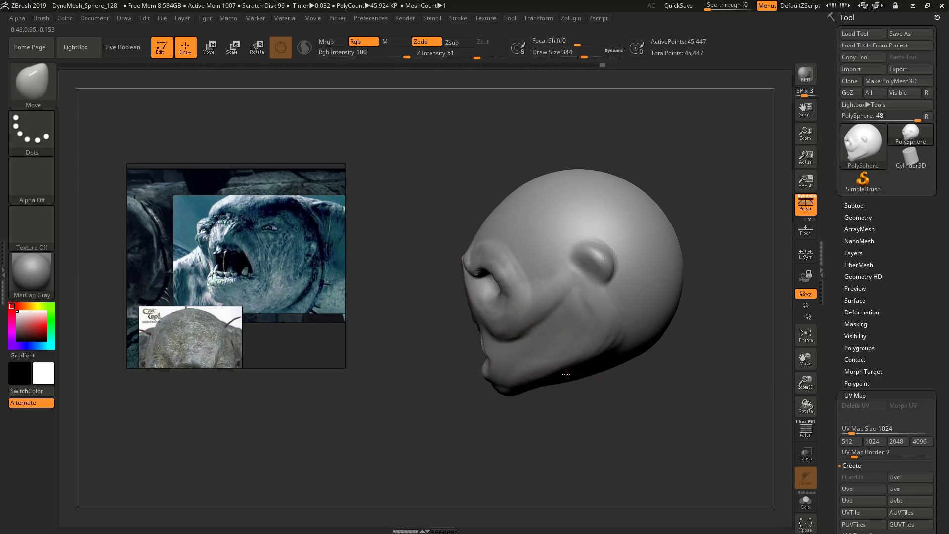
drag(566, 374, 562, 366)
Step: Shape the mouth opening and lower lip in profile with the Move brush, reducing the draw size to 187
mouse_move(482, 348)
right_down()
mouse_move(519, 339)
mouse_move(470, 318)
right_up()
key(s)
drag(471, 316, 462, 316)
key(s)
drag(494, 347, 488, 347)
right_drag(488, 347, 480, 341)
key(s)
drag(487, 344, 484, 344)
mouse_move(484, 346)
right_down()
mouse_move(495, 356)
mouse_move(287, 277)
right_up()
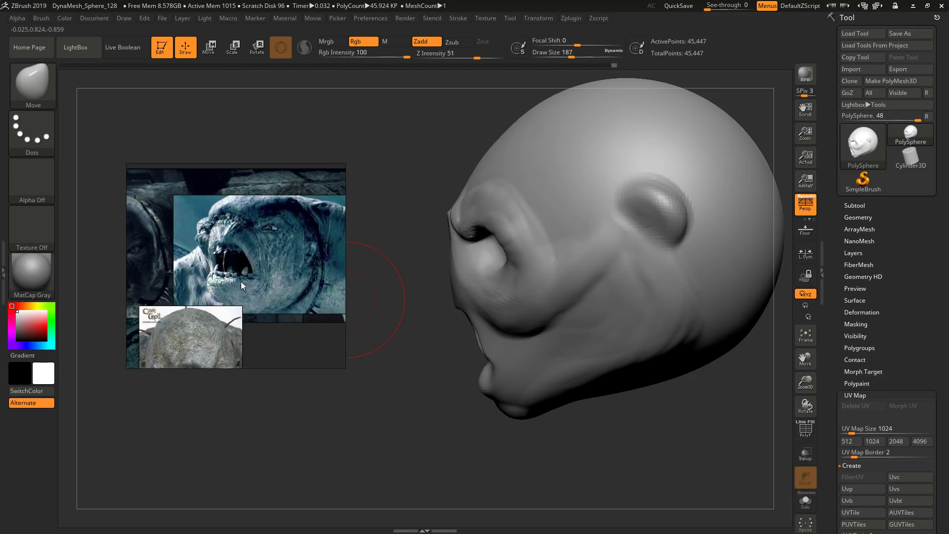
Step: Refine the lower lip near the mouth corner with the draw size reduced to 54
right_drag(383, 289, 435, 297)
key(s)
drag(493, 349, 463, 330)
key(s)
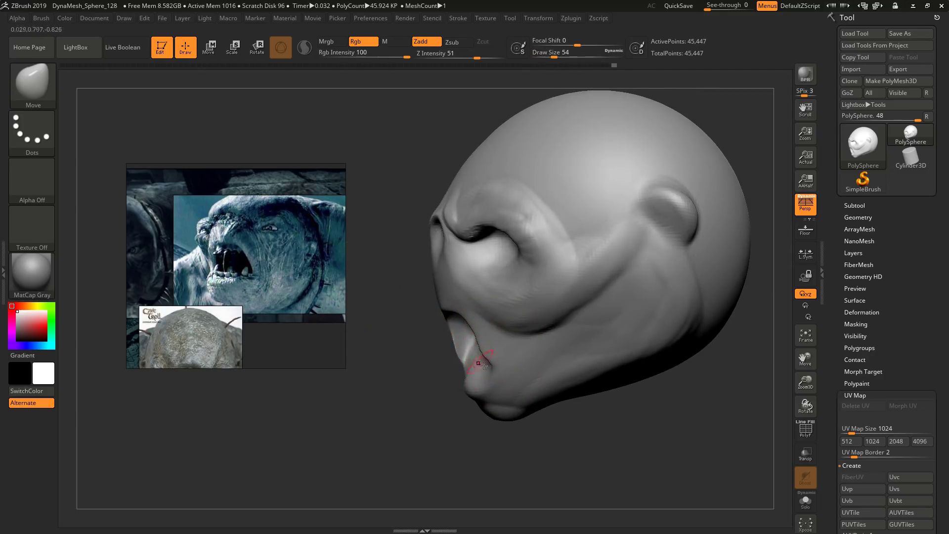
Step: Stretch the mouth corners outward and back with the Move brush, ending at draw size 177
key(s)
drag(479, 363, 488, 362)
mouse_move(489, 363)
right_down()
mouse_move(505, 344)
mouse_move(519, 346)
right_up()
drag(511, 349, 527, 355)
right_drag(528, 356, 522, 363)
key(s)
drag(523, 362, 531, 362)
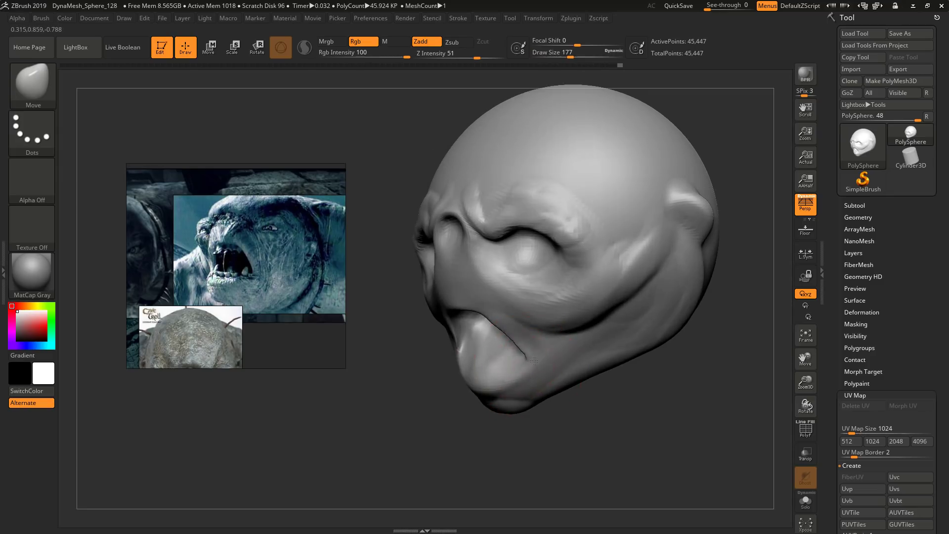
Step: Adjust the mouth corners at draw size 149 and smooth their inner edges
right_drag(533, 361, 533, 348)
key(s)
drag(532, 348, 532, 349)
key(s)
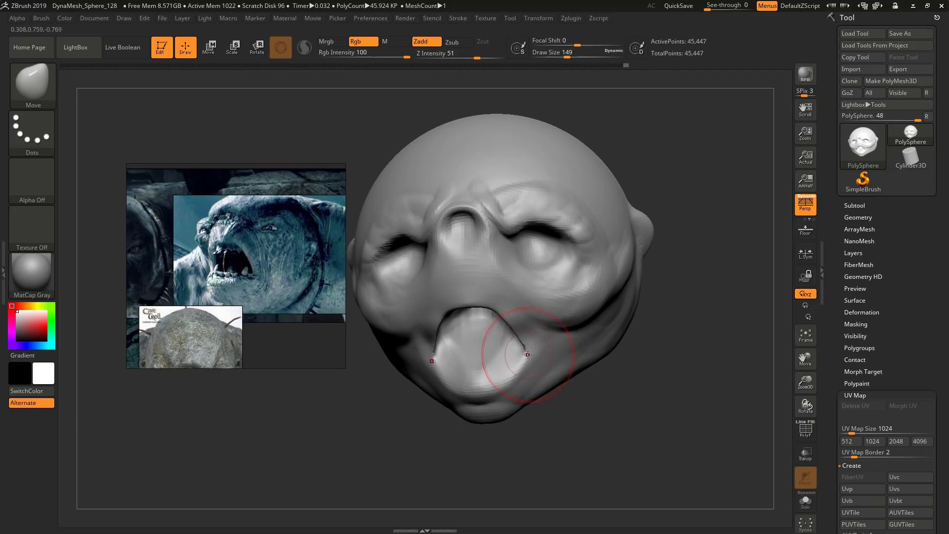
key(shift)
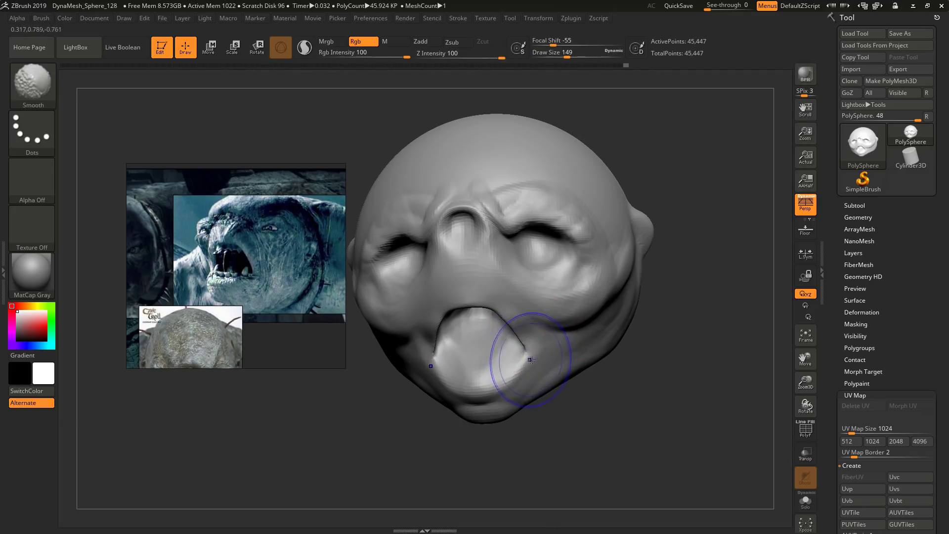
shift+drag(517, 328, 511, 330)
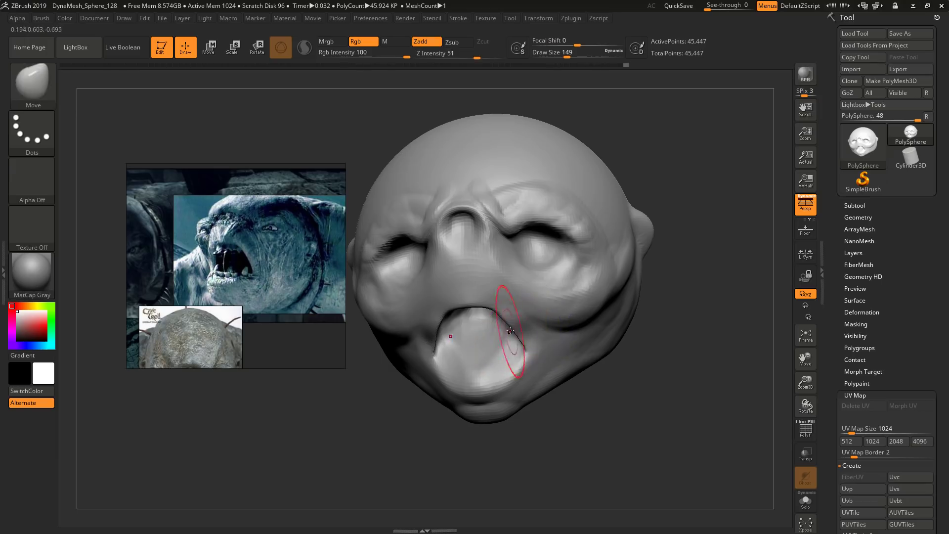
Step: Remesh the head with DynaMesh and smooth around the mouth corners, undoing the last change
ctrl+drag(613, 402, 605, 399)
mouse_move(540, 346)
shift+mouse_down()
mouse_move(512, 338)
mouse_move(489, 351)
mouse_move(537, 361)
shift+mouse_up()
key(shift)
shift+click(434, 42)
key(ctrl+z)
Step: Shape the cheekbone and the area in front of the ear with the Move brush, starting at draw size 124
key(s)
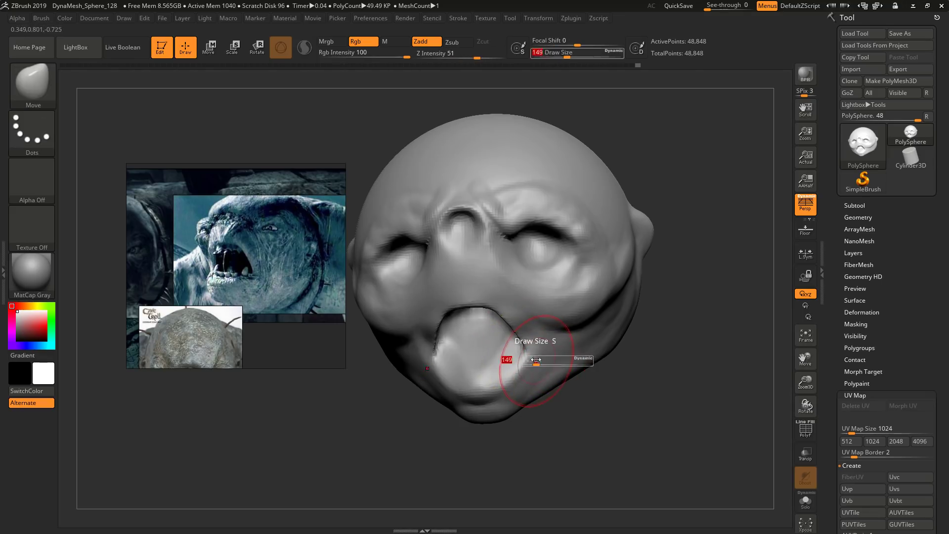
mouse_move(544, 347)
right_down()
mouse_move(555, 320)
mouse_move(547, 311)
mouse_move(596, 316)
right_up()
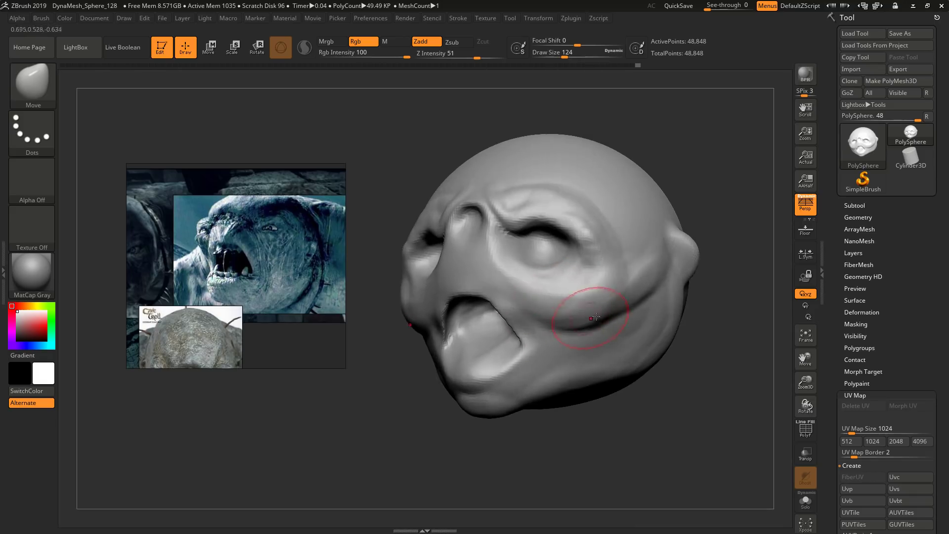
key(s)
mouse_move(590, 318)
mouse_down()
mouse_move(602, 317)
mouse_move(585, 293)
mouse_move(629, 283)
mouse_move(659, 258)
mouse_up()
mouse_move(659, 258)
right_down()
mouse_move(704, 257)
mouse_move(667, 259)
right_up()
key(s)
mouse_move(648, 260)
mouse_down()
mouse_move(662, 260)
mouse_move(622, 270)
mouse_up()
mouse_move(622, 271)
right_down()
mouse_move(661, 277)
mouse_move(615, 284)
right_up()
right_drag(615, 287, 627, 300)
Step: Widen the sides of the lower jaw with the Move brush at draw size 372
key(s)
drag(627, 308, 617, 324)
key(bracketright)
key(bracketright)
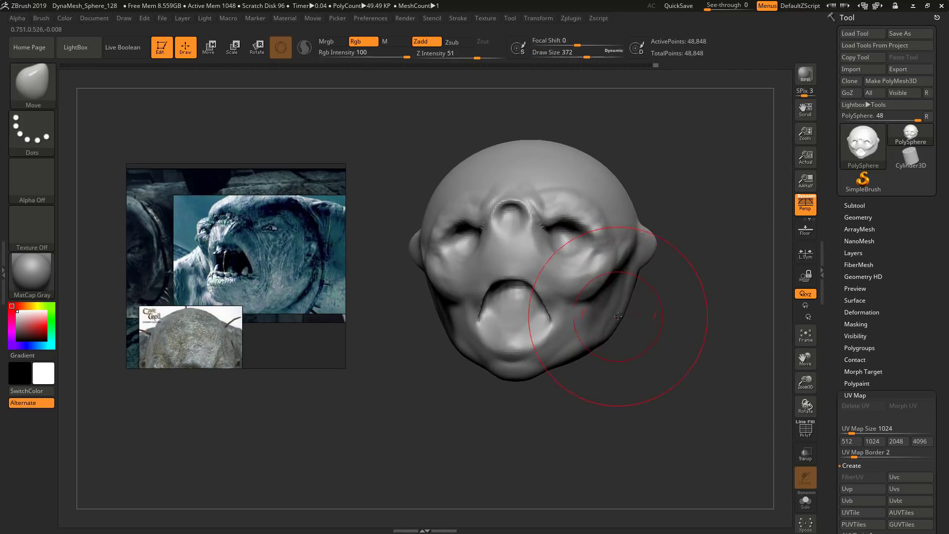
drag(617, 312, 629, 316)
Step: Bring the dark troll face into view on the reference board and adjust the inner brow at draw size 158
mouse_move(628, 317)
right_down()
mouse_move(563, 312)
mouse_move(600, 303)
mouse_move(584, 298)
mouse_move(580, 308)
right_up()
key(s)
drag(580, 312, 568, 312)
right_drag(567, 312, 538, 309)
mouse_move(187, 277)
middle_down()
mouse_move(284, 287)
mouse_move(256, 283)
middle_up()
right_drag(457, 263, 425, 240)
key(s)
mouse_move(425, 238)
mouse_down()
mouse_move(404, 234)
mouse_move(437, 226)
mouse_up()
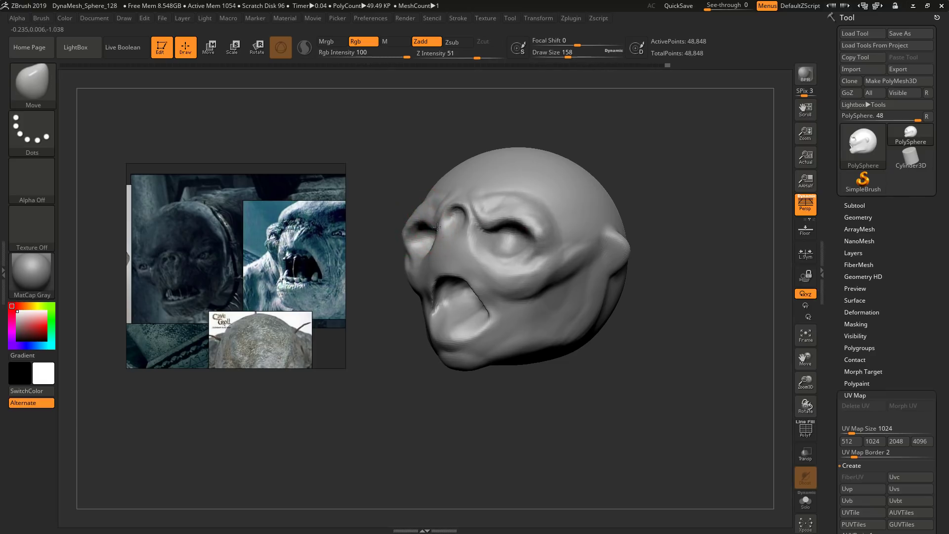
Step: Shift the reference board toward the blue troll and adjust the far cheek beside the muzzle at draw size 192
mouse_move(437, 267)
right_down()
mouse_move(427, 267)
mouse_move(502, 283)
right_up()
middle_drag(315, 255, 292, 266)
mouse_move(457, 262)
right_down()
mouse_move(423, 248)
mouse_move(423, 303)
right_up()
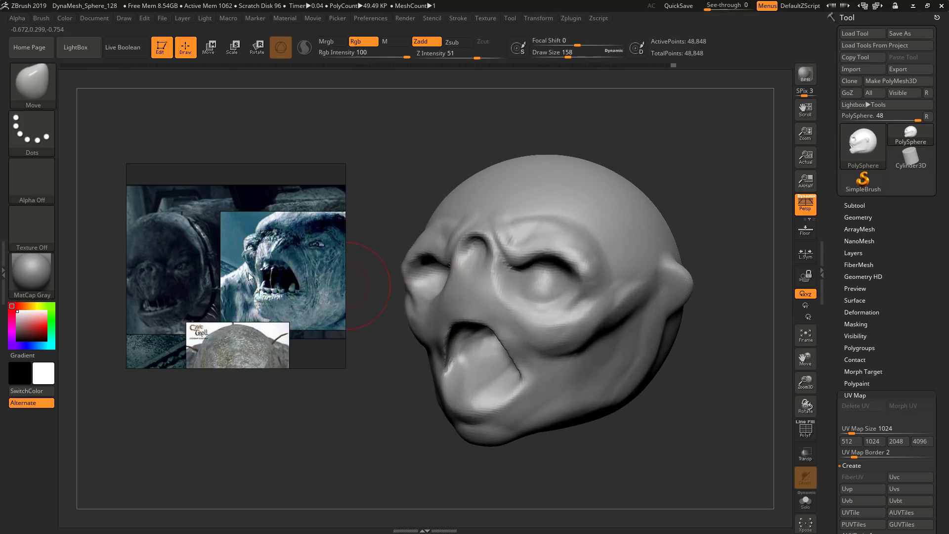
key(s)
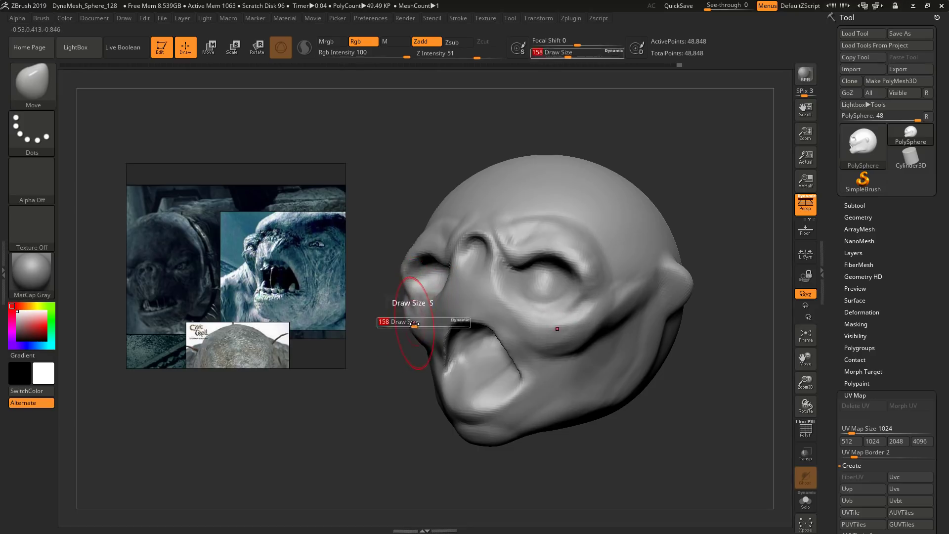
drag(415, 324, 416, 329)
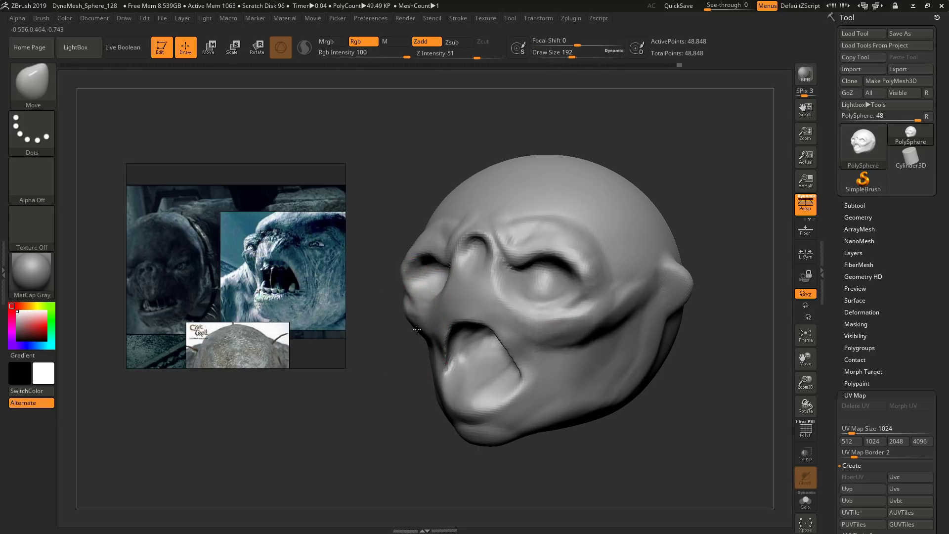
Step: Reshape the upper lip, mouth opening and chin with the Move brush, ending at draw size 177
key(s)
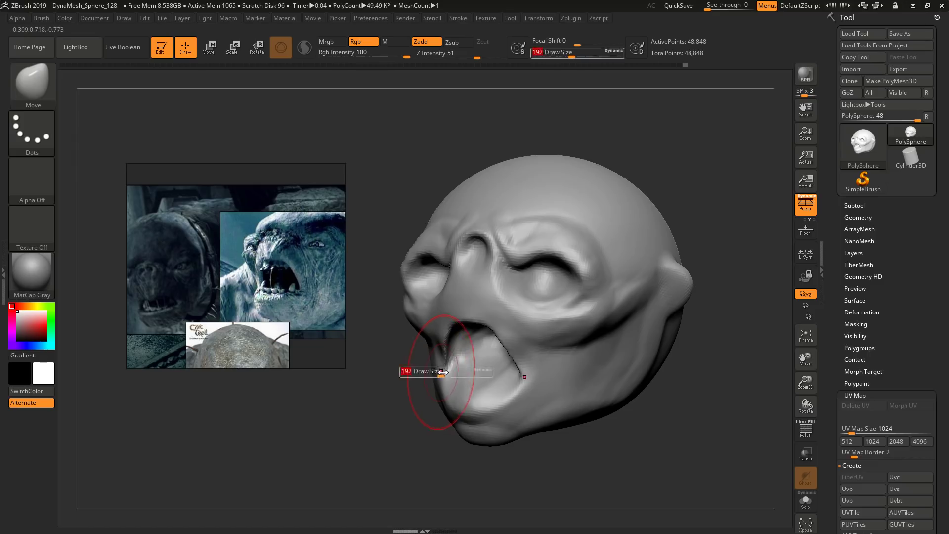
drag(440, 371, 442, 371)
drag(466, 411, 467, 400)
key(s)
mouse_move(439, 361)
mouse_down()
mouse_move(431, 361)
mouse_move(455, 336)
mouse_move(455, 315)
mouse_up()
key(s)
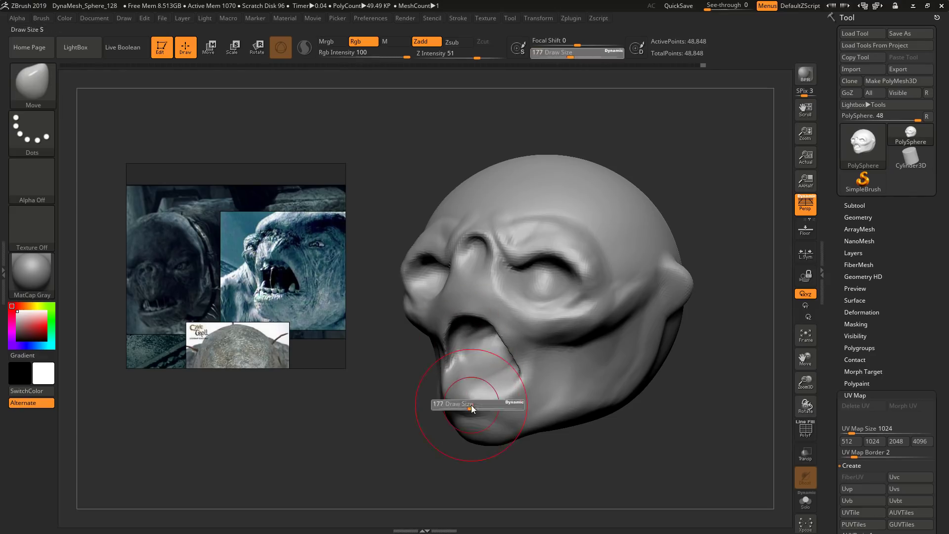
drag(476, 440, 476, 434)
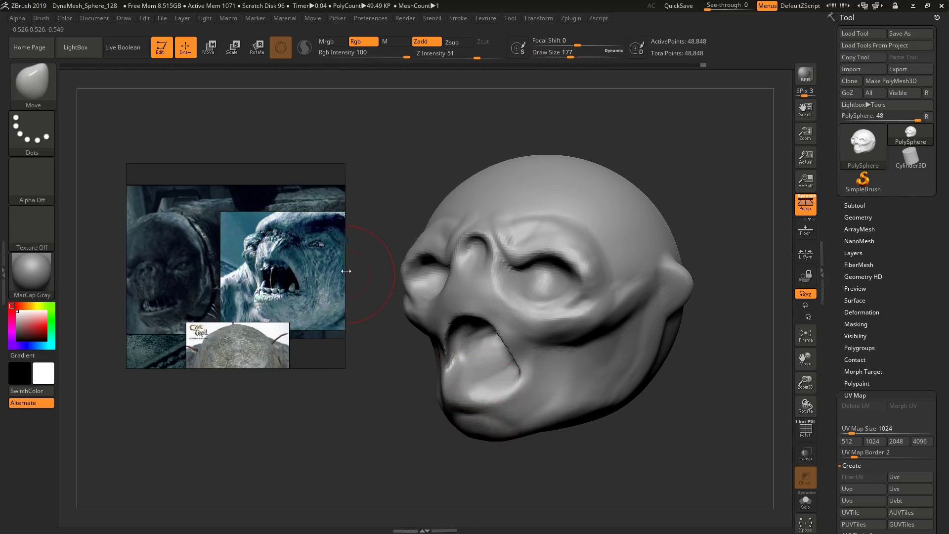
Step: Widen the reference board around the blue troll image and reshape the rear jaw, starting at draw size 430
drag(347, 271, 373, 273)
middle_drag(343, 285, 327, 288)
mouse_move(604, 360)
right_down()
mouse_move(615, 359)
mouse_move(599, 356)
right_up()
key(s)
key(s)
mouse_move(631, 360)
mouse_down()
mouse_move(652, 358)
mouse_move(640, 381)
mouse_move(625, 379)
mouse_up()
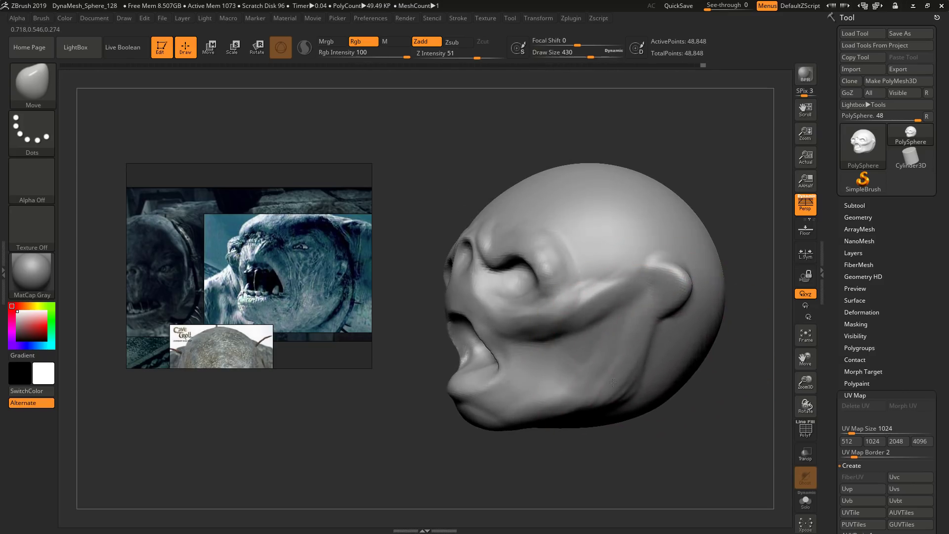
mouse_move(624, 378)
right_down()
mouse_move(648, 374)
mouse_move(637, 372)
right_up()
key(s)
drag(638, 374, 582, 364)
key(s)
Step: Adjust the mouth corner and the cheek beside it with the Move brush at draw size 132
right_drag(582, 360, 564, 365)
key(s)
drag(538, 354, 530, 353)
right_drag(525, 345, 505, 337)
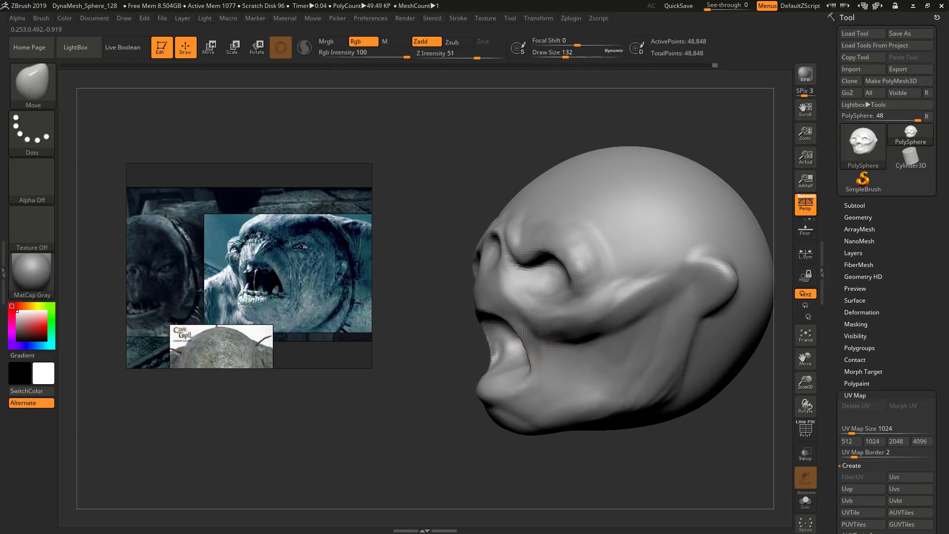
right_drag(545, 364, 565, 359)
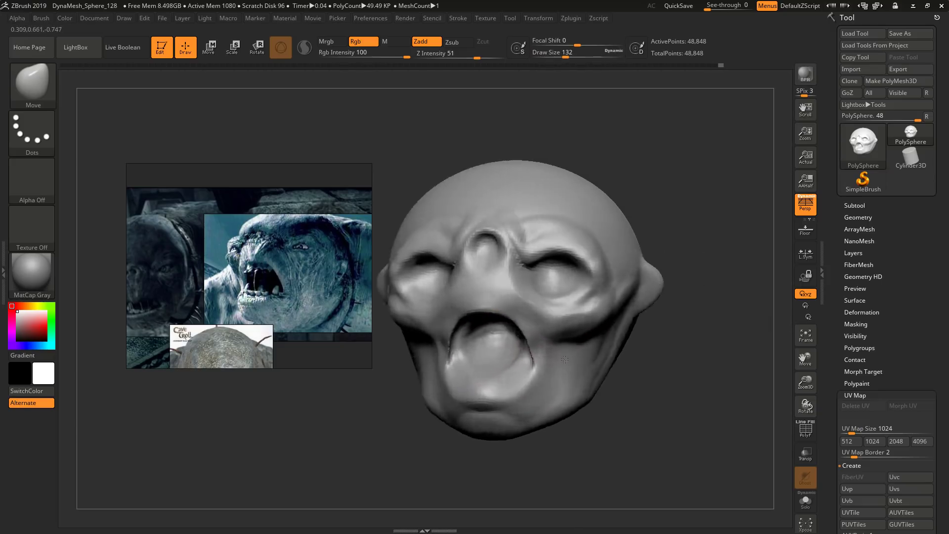
drag(543, 367, 551, 368)
Step: Reshape the ear base and its junction with the cheekbone, ending at draw size 120
mouse_move(554, 370)
right_down()
mouse_move(582, 371)
mouse_move(530, 367)
mouse_move(541, 359)
right_up()
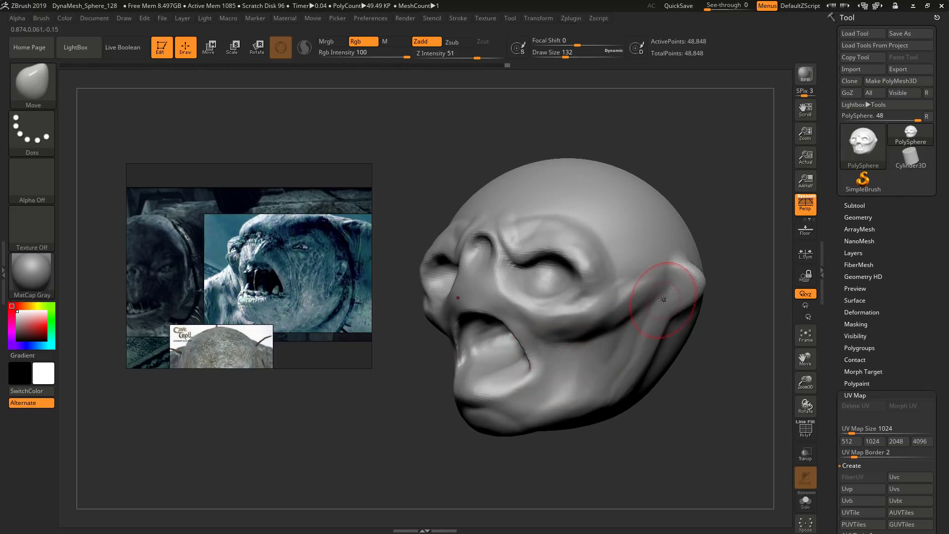
key(bracketright)
right_drag(677, 297, 671, 295)
drag(684, 301, 674, 307)
key(s)
mouse_move(683, 302)
right_down()
mouse_move(657, 300)
mouse_move(692, 296)
right_up()
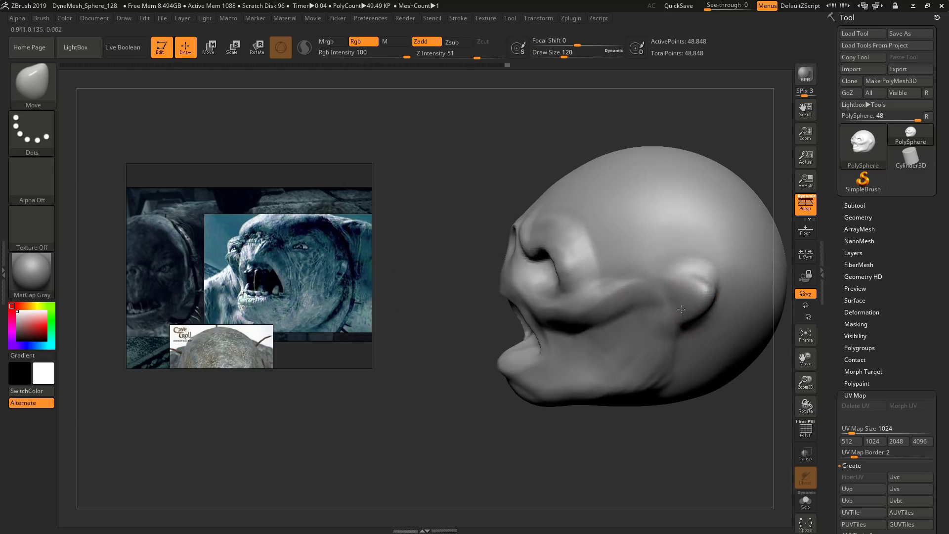
key(s)
drag(696, 298, 690, 299)
Step: Enlarge the Move brush and adjust the jaw and cheek surface below the ear
mouse_move(696, 296)
right_down()
mouse_move(732, 290)
mouse_move(678, 291)
mouse_move(696, 311)
mouse_move(657, 306)
mouse_move(641, 340)
right_up()
key(])
key(s)
drag(641, 339, 648, 340)
right_drag(648, 339, 684, 337)
drag(634, 328, 621, 331)
Step: Round the mouth opening and smooth its edge at draw size 124
mouse_move(610, 340)
right_down()
mouse_move(568, 332)
mouse_move(532, 344)
right_up()
key(s)
drag(532, 344, 523, 344)
right_drag(514, 330, 532, 336)
drag(514, 335, 493, 291)
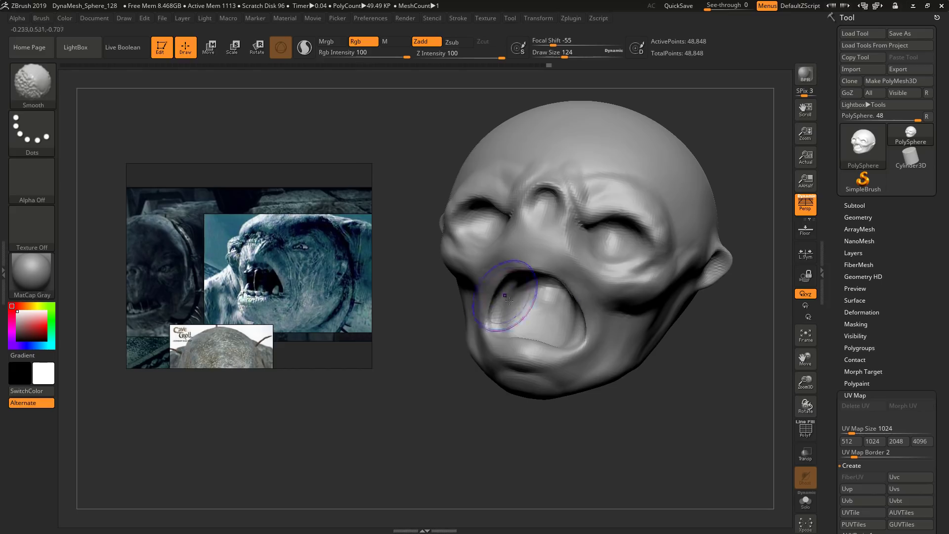
Step: Adjust the far brow from a raised view with the Move brush at draw size 158
mouse_move(509, 300)
right_down()
mouse_move(510, 273)
mouse_move(543, 290)
right_up()
mouse_move(626, 317)
right_down()
mouse_move(608, 309)
mouse_move(579, 259)
mouse_move(604, 264)
mouse_move(581, 260)
mouse_move(604, 256)
mouse_move(557, 273)
mouse_move(519, 212)
mouse_move(491, 223)
right_up()
key(s)
drag(492, 219, 486, 219)
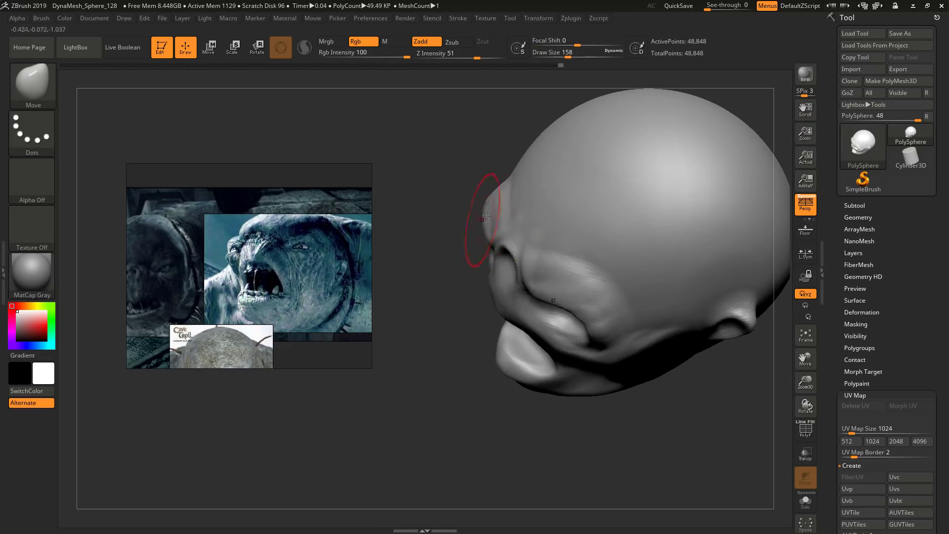
Step: Refine the far cheek contour at draw size 128 and the lower lip edge at 87
mouse_move(486, 216)
right_down()
mouse_move(498, 293)
mouse_move(514, 286)
right_up()
key(s)
click(498, 291)
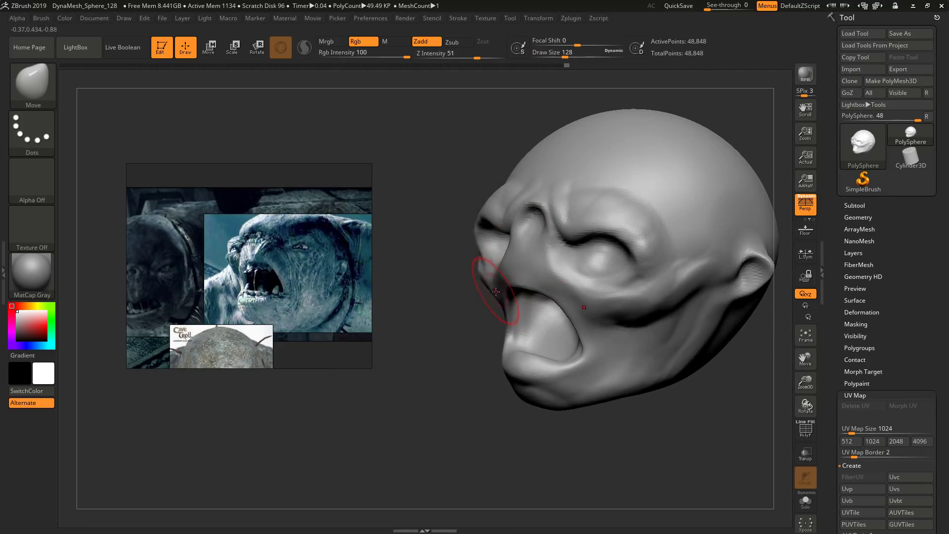
key(s)
click(497, 310)
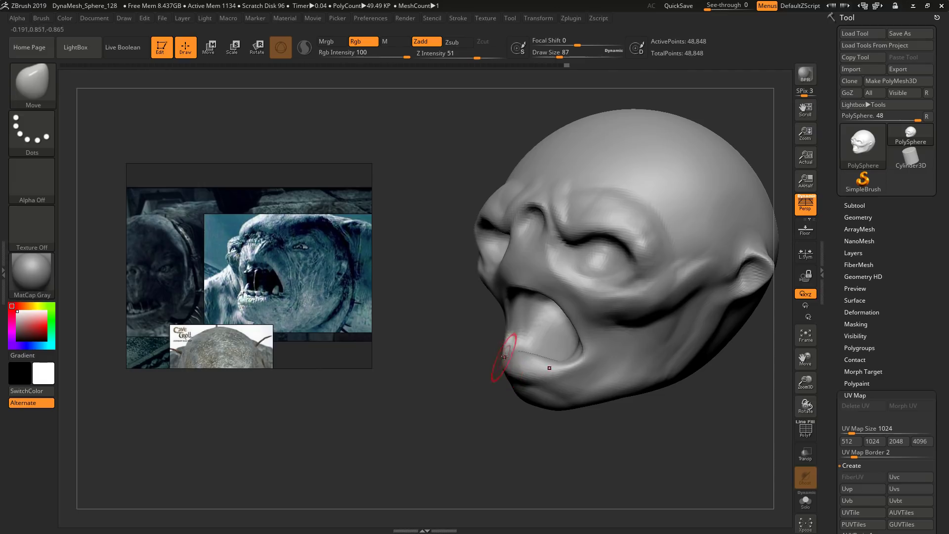
Step: Push out the brow ridge and outer eye area at varying draw sizes from 120 to 163
key(s)
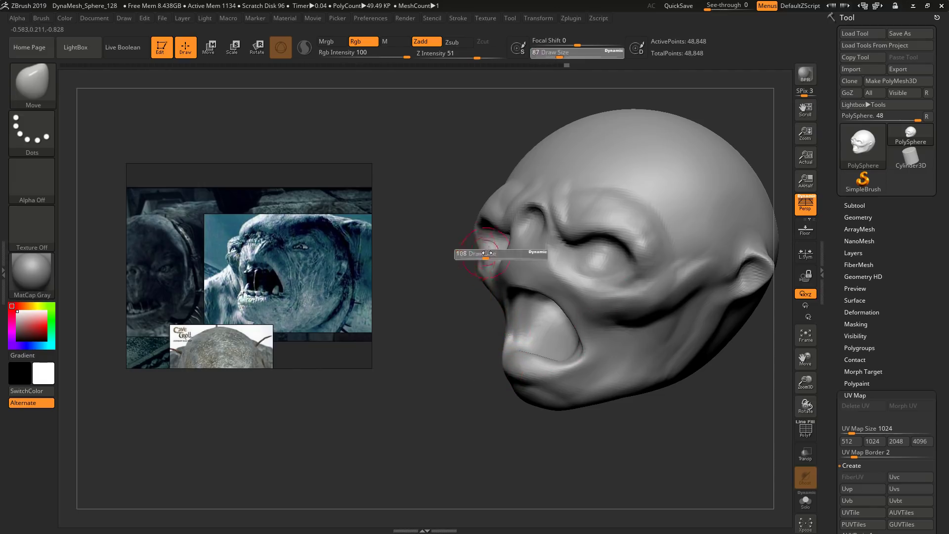
click(488, 254)
right_drag(496, 232, 508, 186)
key(s)
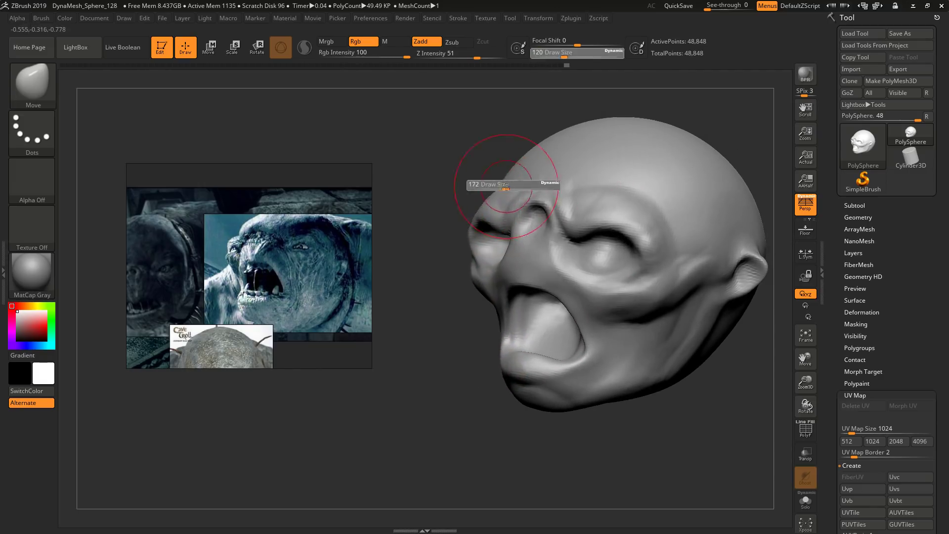
click(509, 185)
key(s)
click(469, 238)
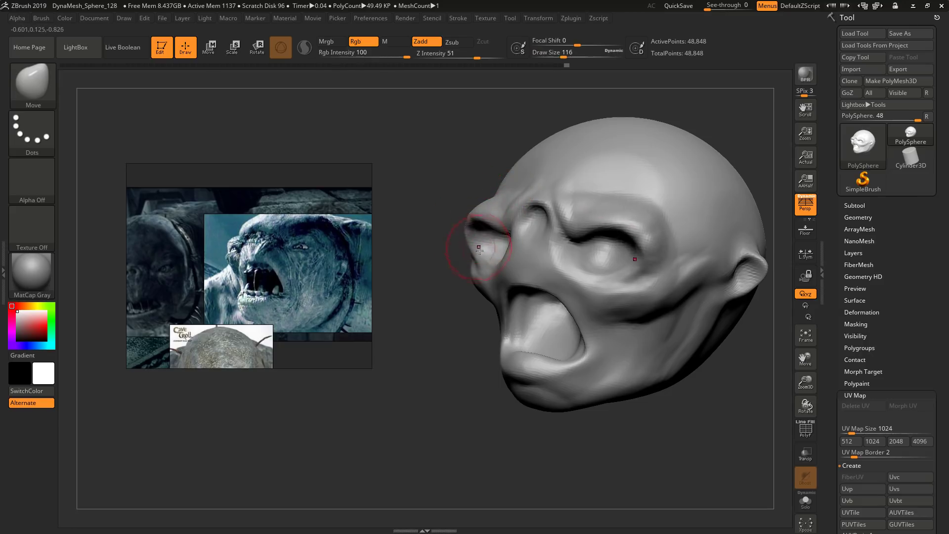
key(s)
click(499, 197)
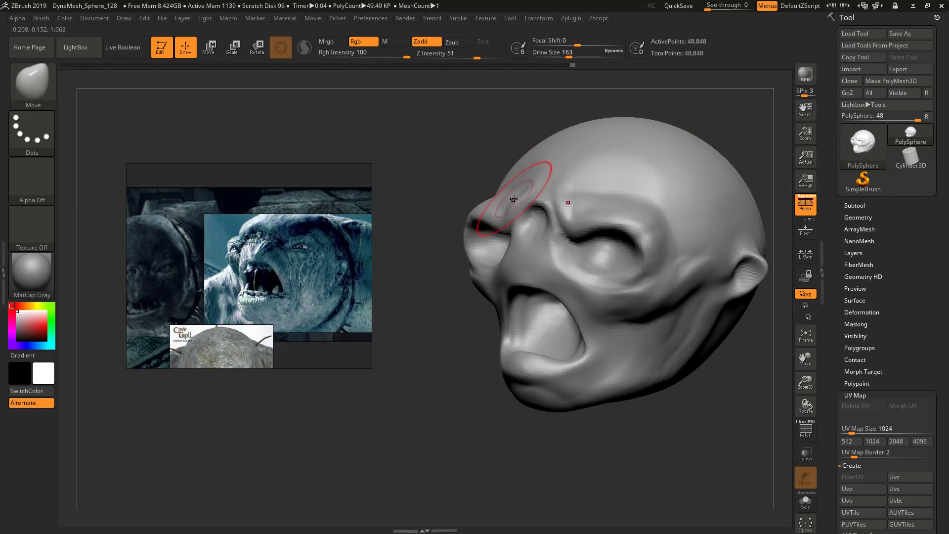
Step: Reshape the forehead and front face profile in side view with the Move brush at draw size 197
right_drag(567, 156, 549, 179)
key(s)
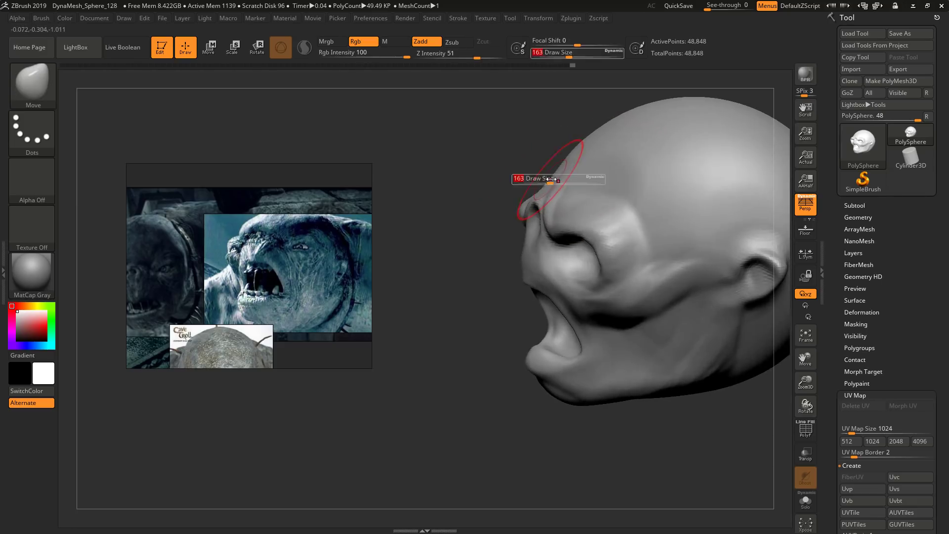
click(561, 180)
drag(621, 147, 618, 143)
shift+right_drag(619, 144, 576, 208)
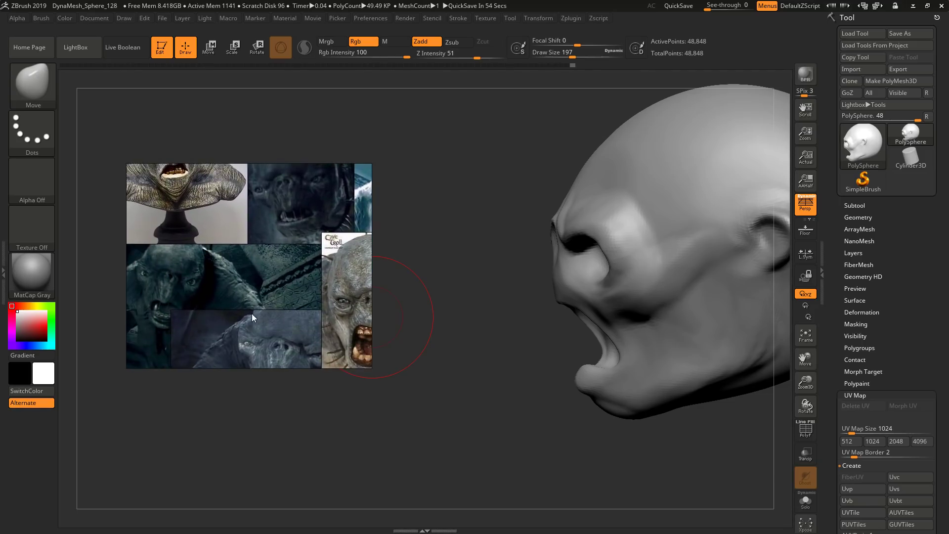
drag(549, 282, 528, 295)
shift+right_drag(528, 295, 538, 300)
Step: Reshape the outer cheeks and jaw sides from front and three-quarter views with the Move brush at draw size 257
key(bracketright)
key(bracketright)
key(bracketright)
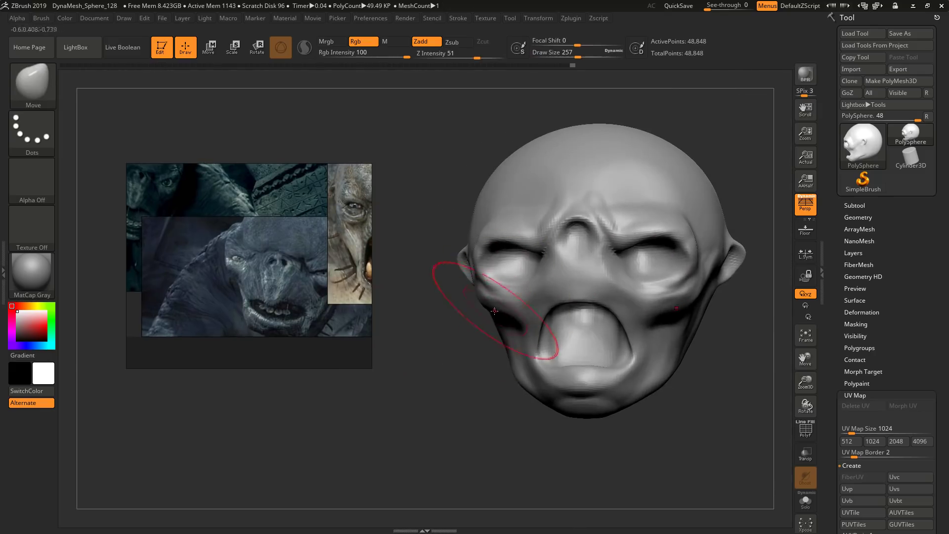
drag(496, 310, 494, 291)
right_drag(481, 318, 491, 316)
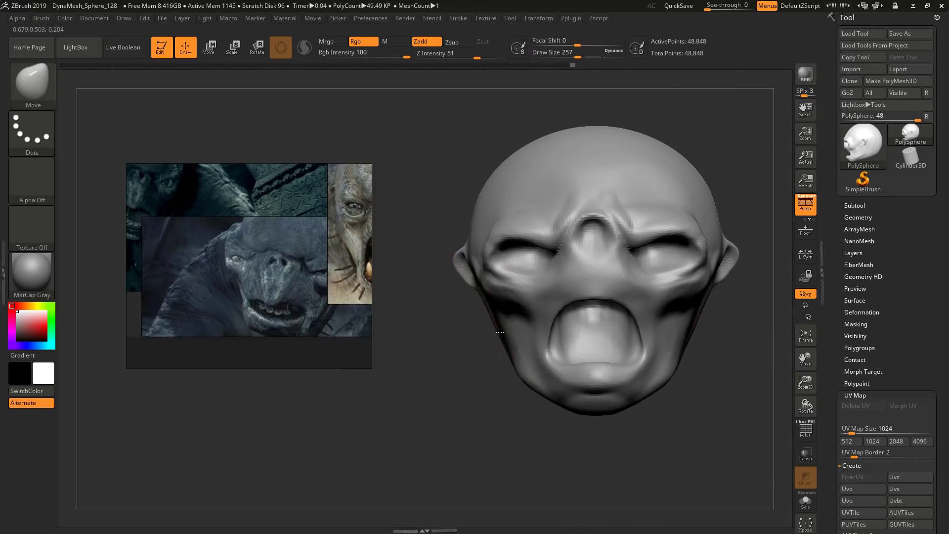
drag(499, 333, 496, 330)
right_drag(460, 297, 486, 283)
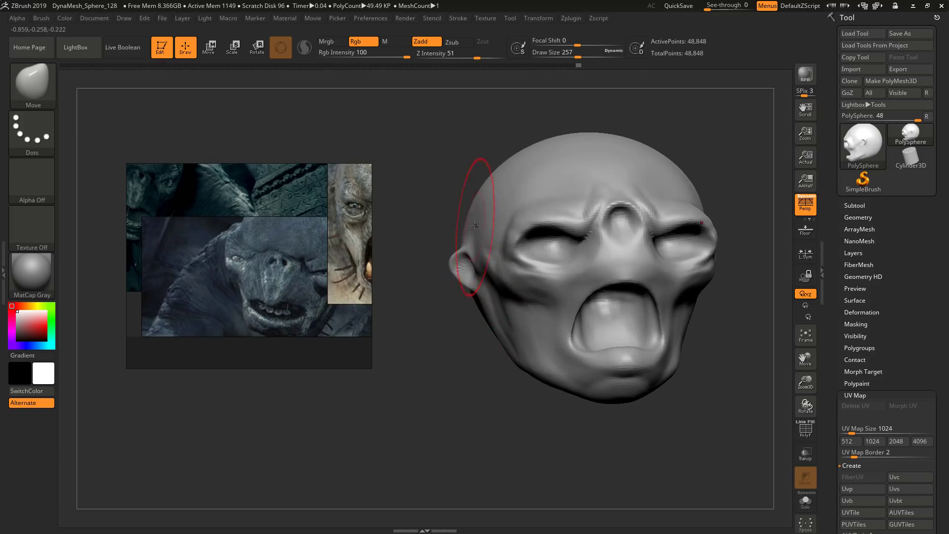
mouse_move(476, 224)
right_down()
mouse_move(484, 223)
mouse_move(263, 311)
right_up()
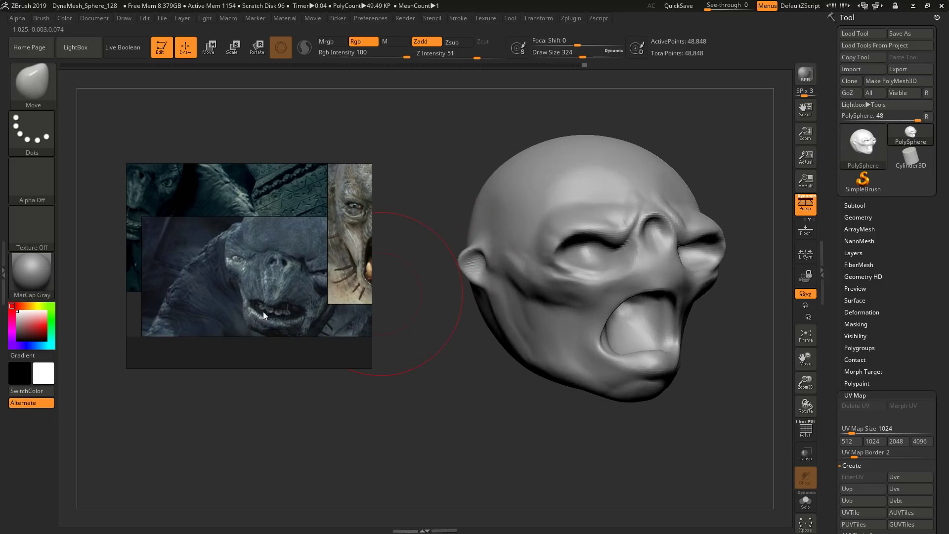
Step: Refine the brow and eye sockets with the Move brush at draw size 124, comparing them with the snarling troll references
middle_drag(263, 312, 233, 307)
mouse_move(581, 288)
right_down()
mouse_move(541, 289)
mouse_move(536, 299)
mouse_move(548, 291)
mouse_move(523, 287)
right_up()
key(s)
mouse_move(652, 217)
mouse_down()
mouse_move(635, 217)
mouse_move(636, 206)
mouse_up()
mouse_move(641, 229)
right_down()
mouse_move(600, 201)
mouse_move(613, 229)
right_up()
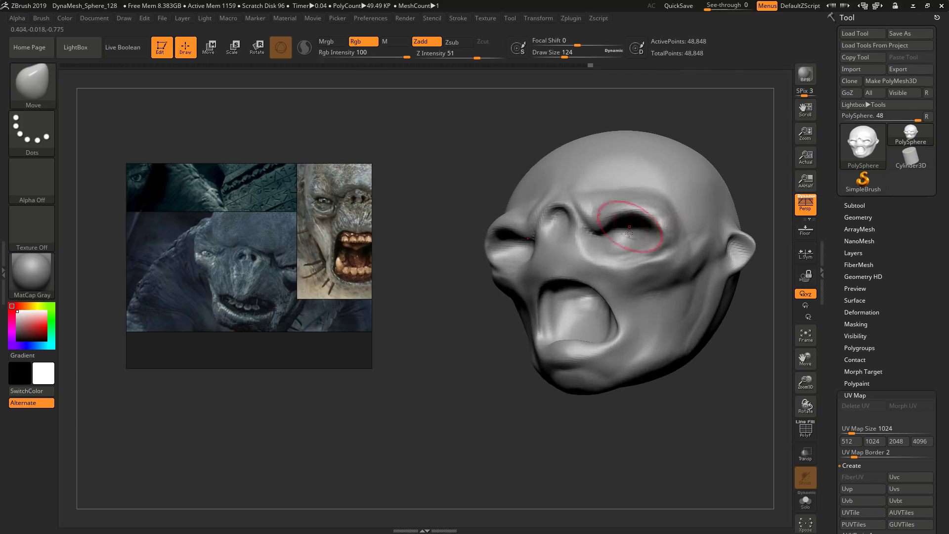
shift+drag(629, 233, 627, 233)
right_drag(637, 243, 624, 264)
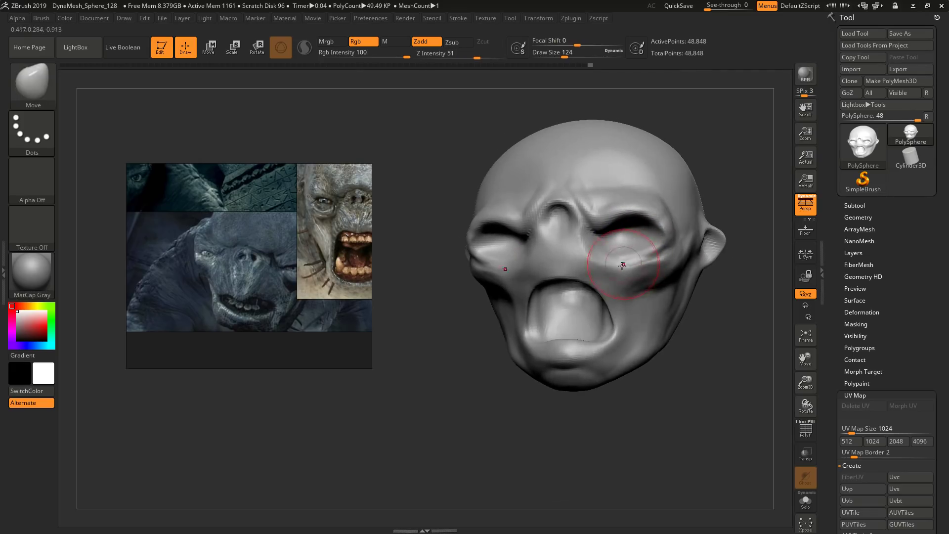
right_drag(503, 286, 517, 261)
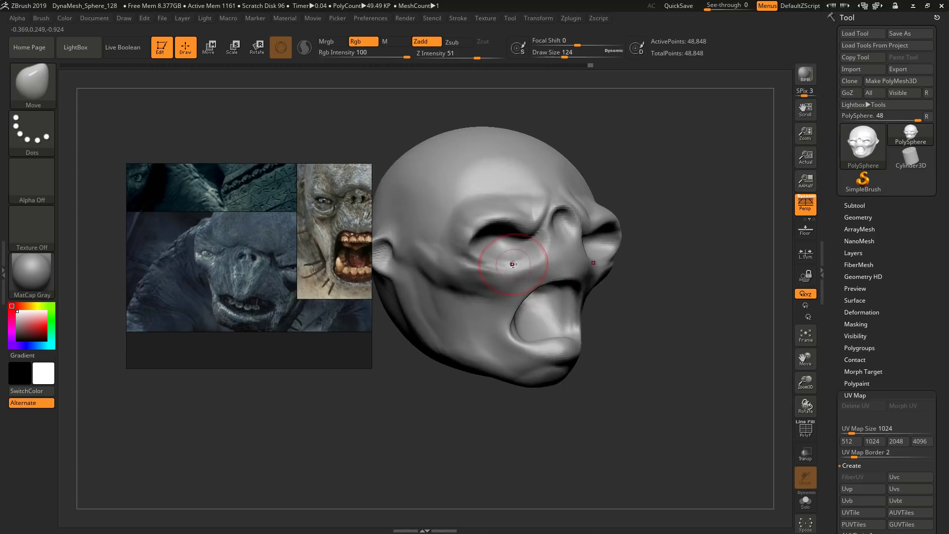
middle_drag(322, 298, 308, 305)
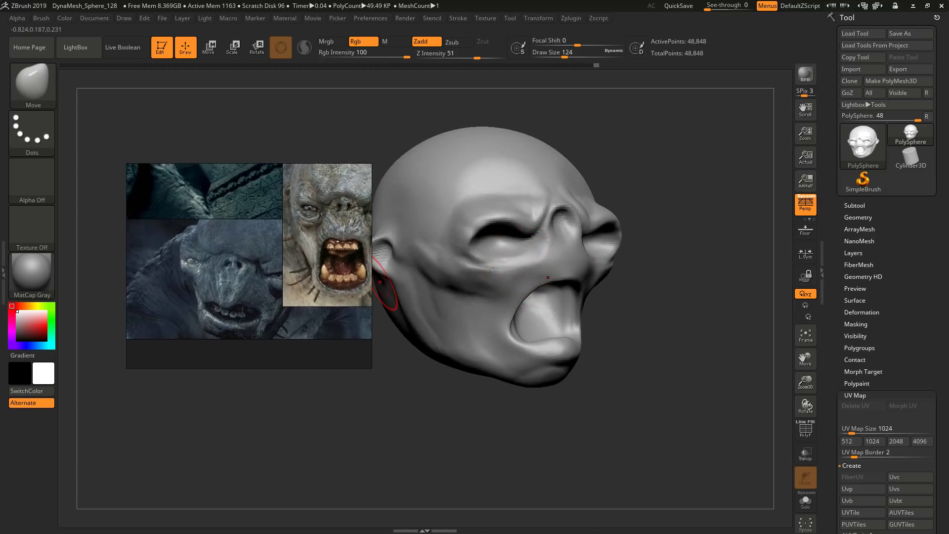
mouse_move(554, 273)
right_down()
mouse_move(588, 272)
mouse_move(547, 254)
right_up()
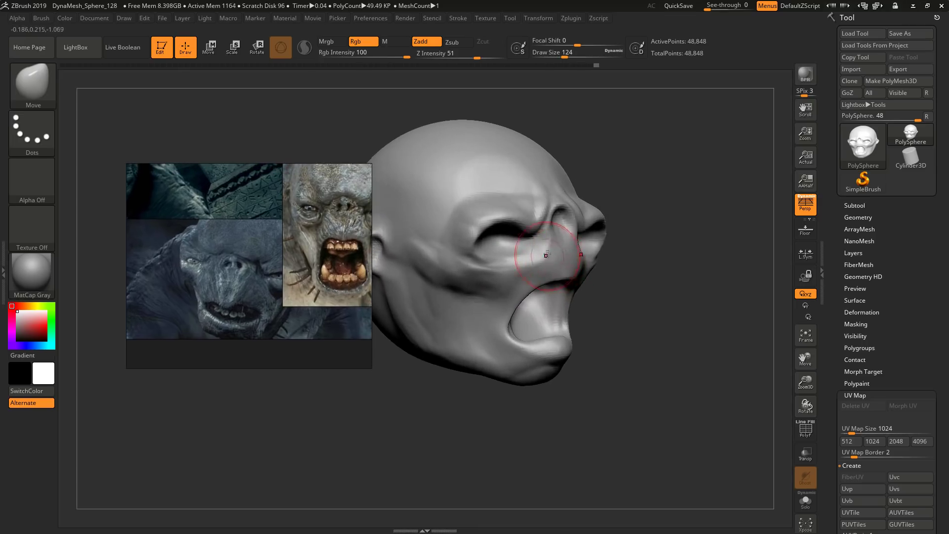
shift+drag(556, 243, 528, 292)
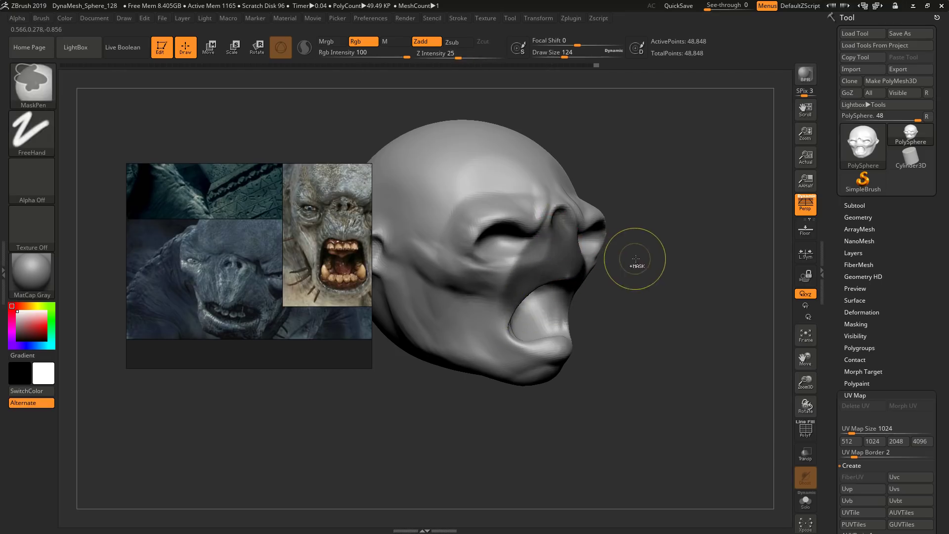
key(ctrl+z)
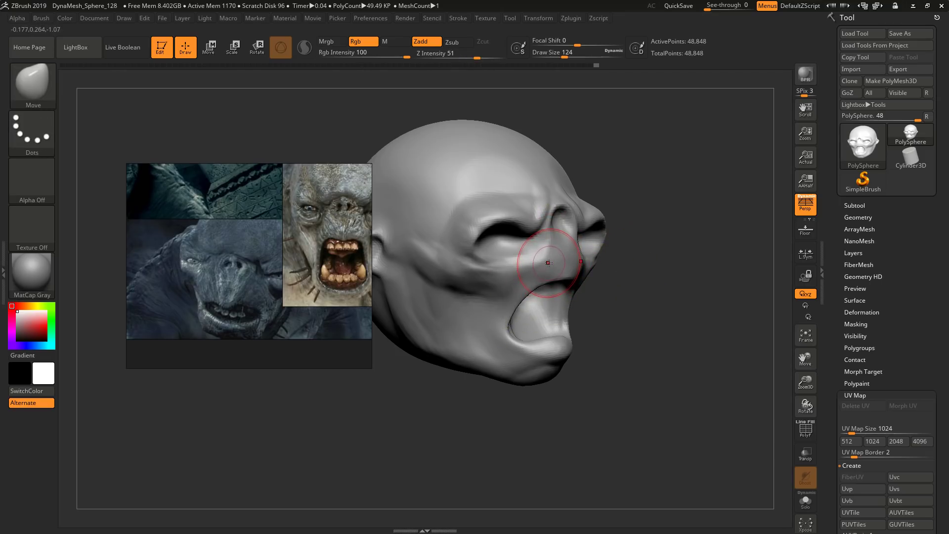
Step: Switch to the ClayBuildup brush and build up the cheek and muzzle beside the mouth at draw size 116
key(b)
key(c)
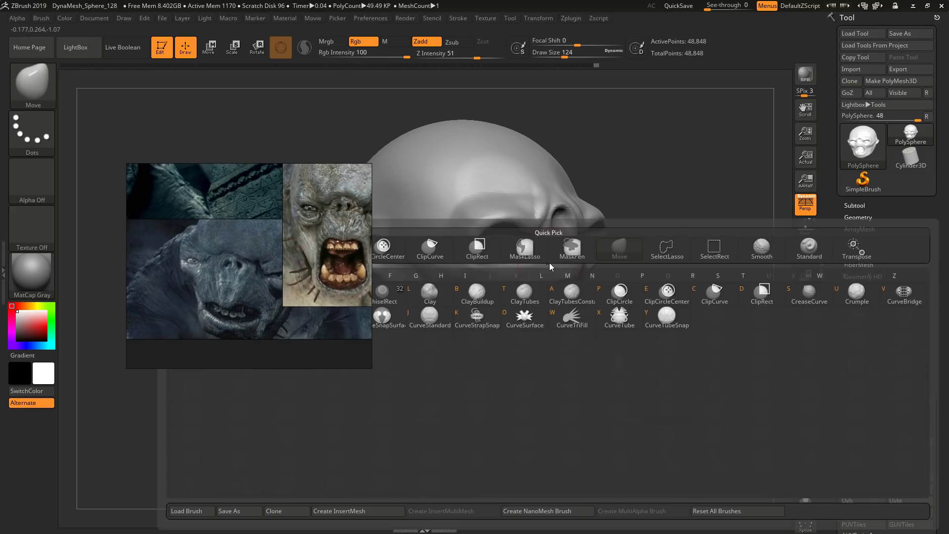
key(b)
right_drag(548, 267, 531, 265)
drag(520, 281, 550, 221)
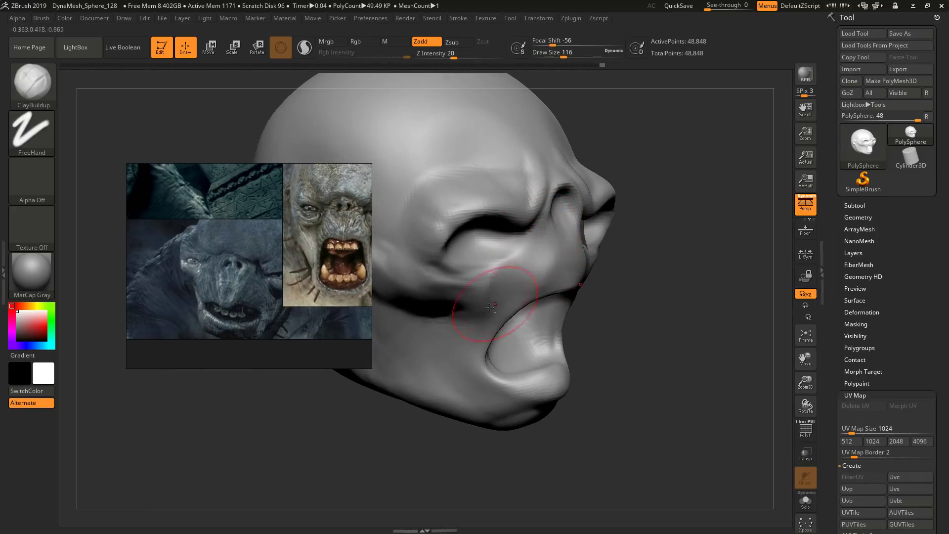
drag(498, 305, 525, 290)
alt+drag(540, 244, 544, 247)
Step: Build up the cheek fold and lower eyelid area with ClayBuildup at draw sizes from 68 to 97
right_drag(543, 247, 515, 283)
key([)
drag(468, 318, 517, 254)
mouse_move(518, 254)
right_down()
mouse_move(557, 246)
mouse_move(492, 254)
right_up()
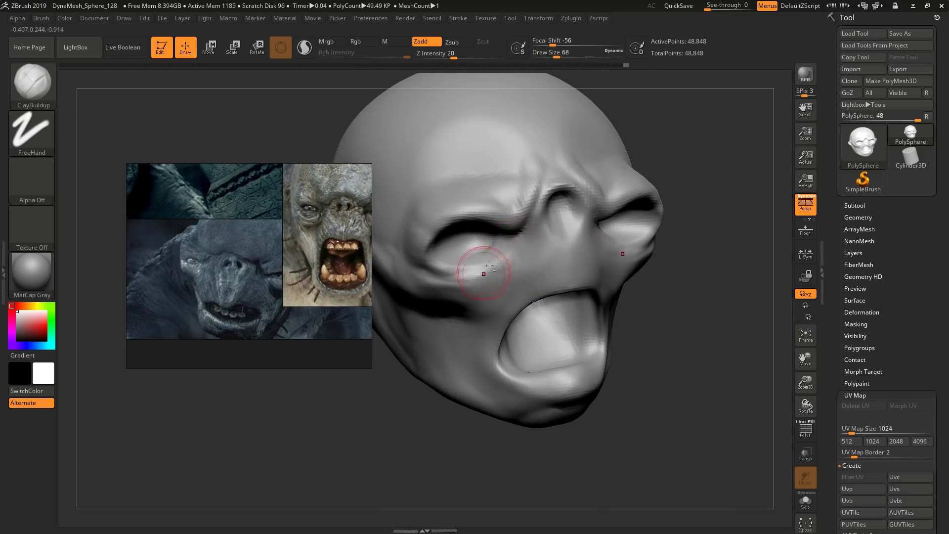
right_drag(492, 265, 499, 277)
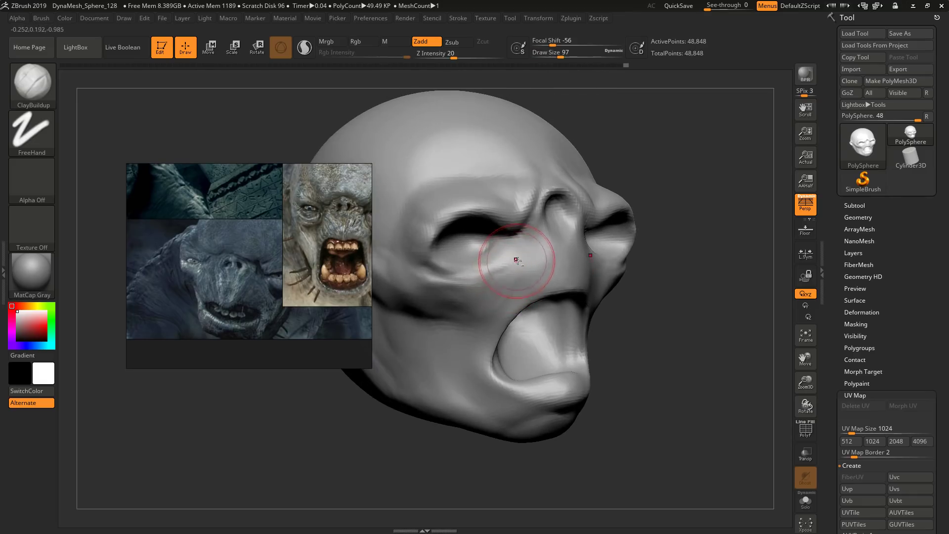
right_drag(467, 323, 487, 296)
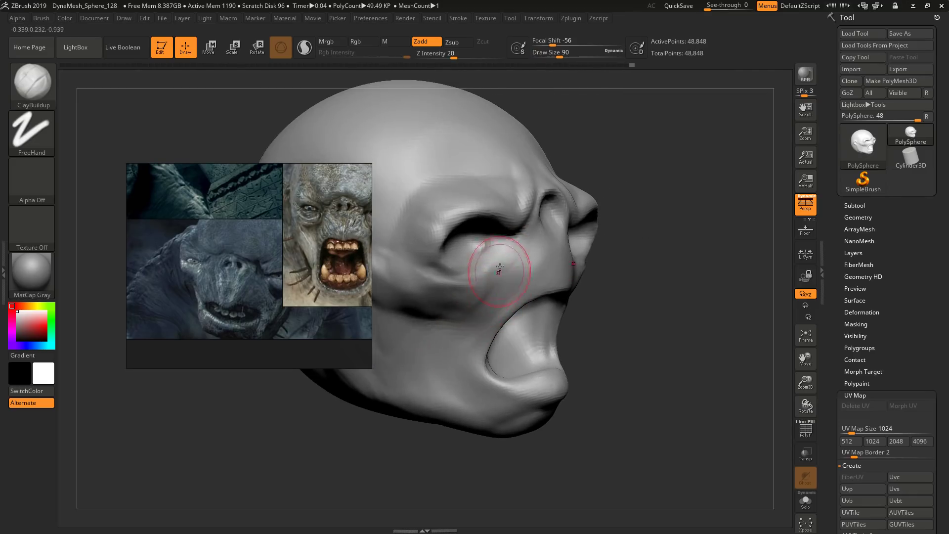
Step: Add volume below the eye and across the muzzle beside the nose with ClayBuildup at draw size 108
right_drag(498, 212, 469, 238)
key(s)
drag(469, 239, 471, 239)
mouse_move(471, 239)
right_down()
mouse_move(504, 266)
mouse_move(539, 254)
right_up()
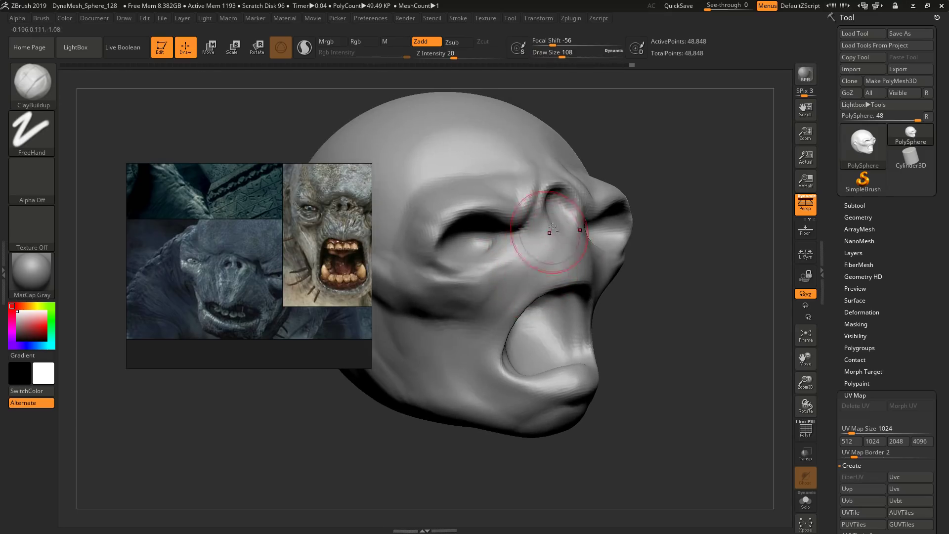
mouse_move(539, 258)
mouse_down()
mouse_move(506, 299)
mouse_move(503, 269)
mouse_up()
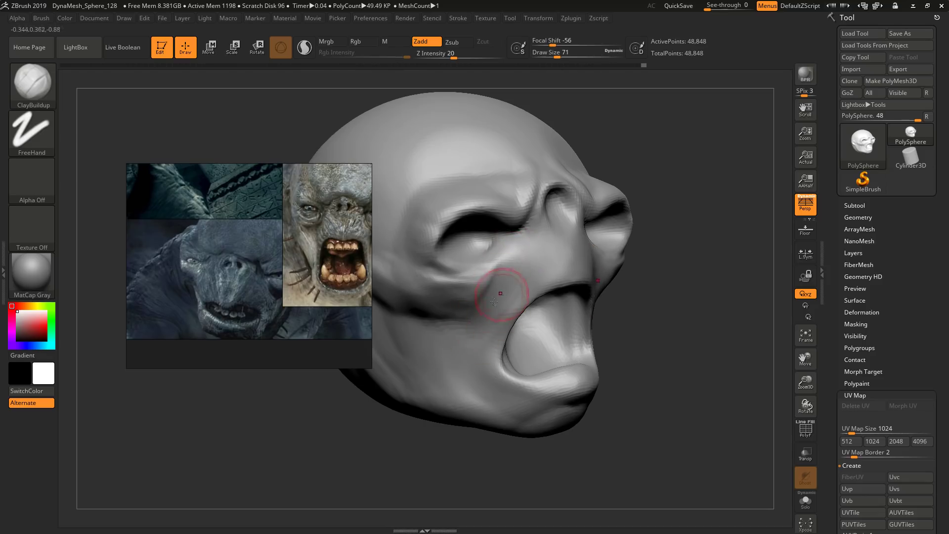
Step: Build up the cheekbone and the cheek below it with ClayBuildup at draw sizes 71 and 87
right_drag(493, 352, 502, 280)
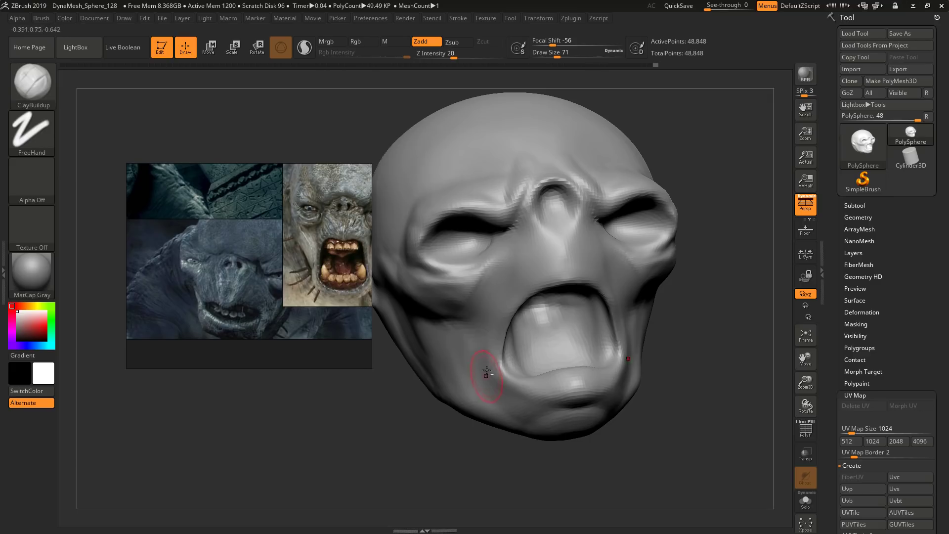
right_drag(487, 372, 516, 283)
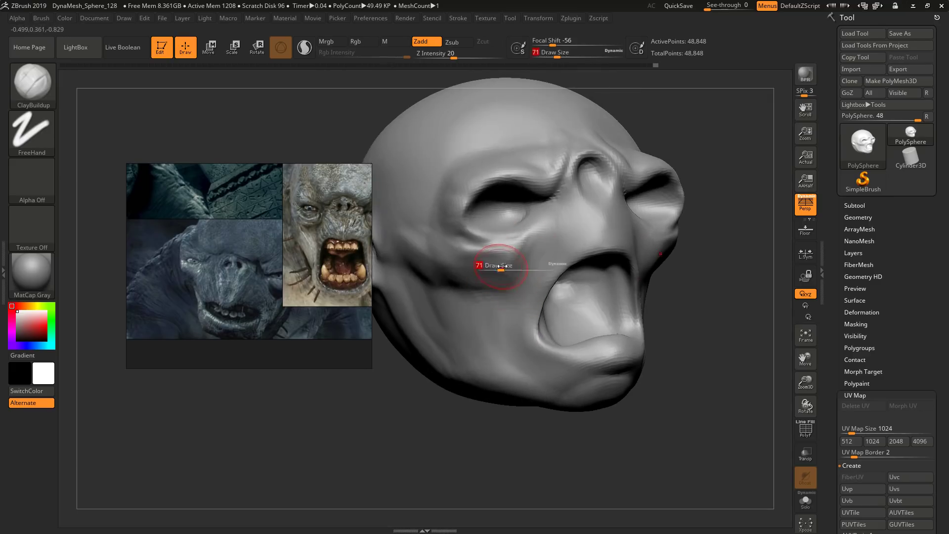
right_drag(492, 220, 496, 244)
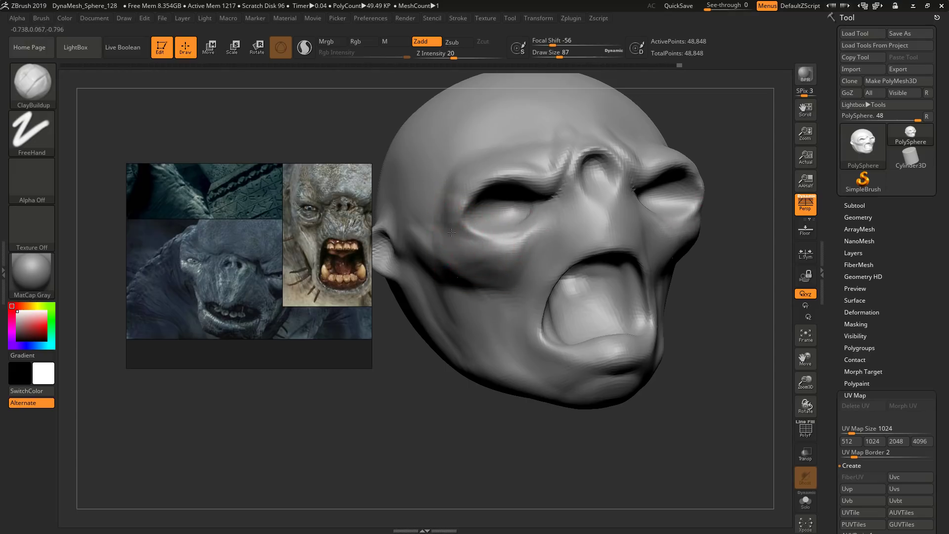
right_drag(473, 255, 506, 257)
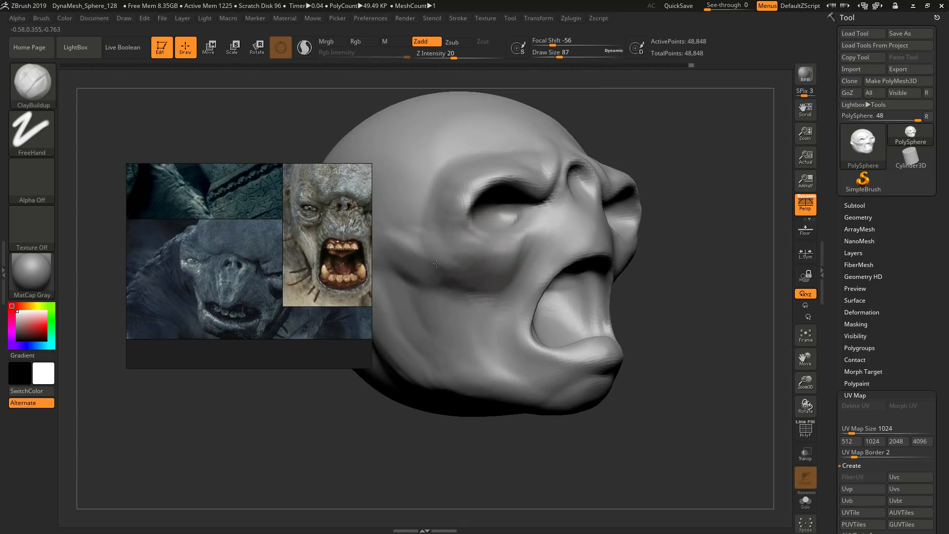
mouse_move(436, 263)
right_down()
mouse_move(604, 272)
mouse_move(630, 235)
mouse_move(600, 244)
right_up()
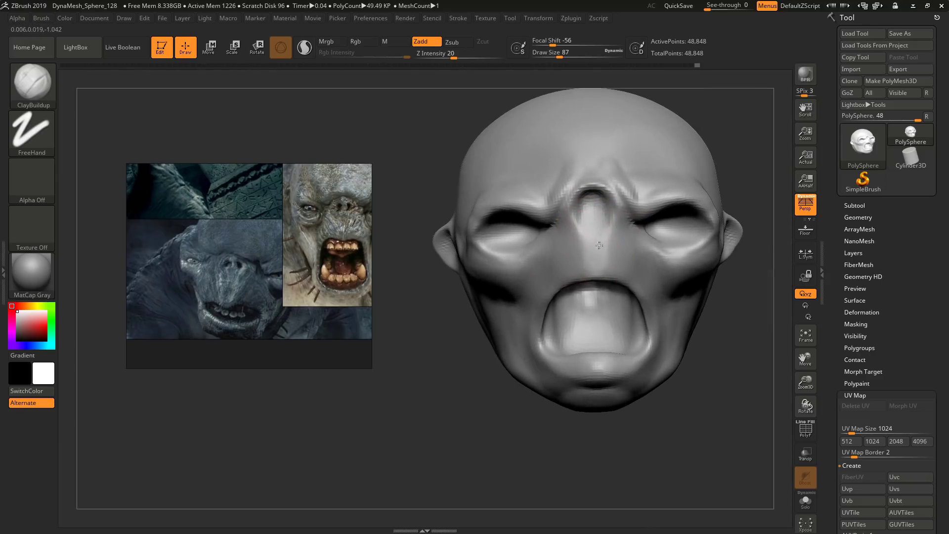
Step: Shape the nose and upper muzzle with ClayBuildup strokes at draw size 87, reducing the draw size to 71
mouse_move(586, 248)
right_down()
mouse_move(622, 242)
mouse_move(591, 253)
right_up()
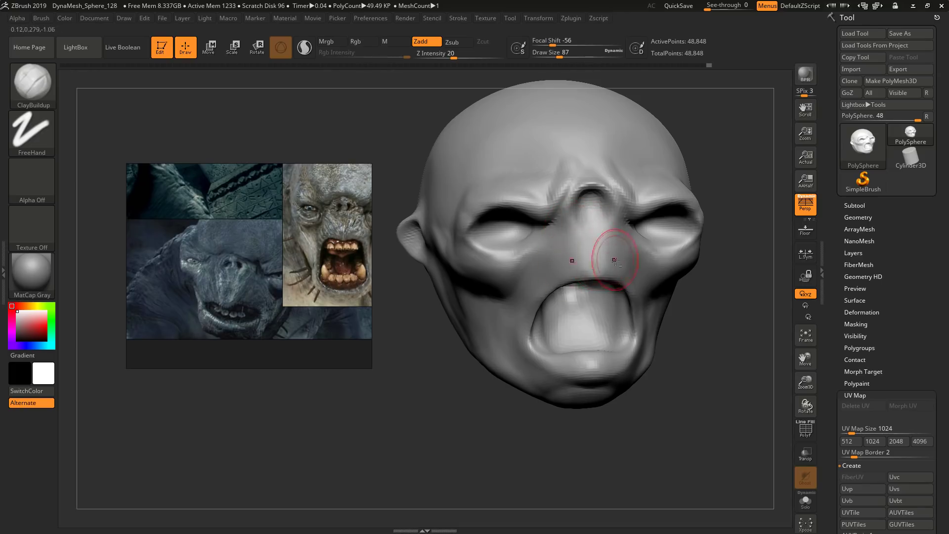
drag(589, 210, 584, 241)
right_drag(584, 242, 568, 254)
key(bracketleft)
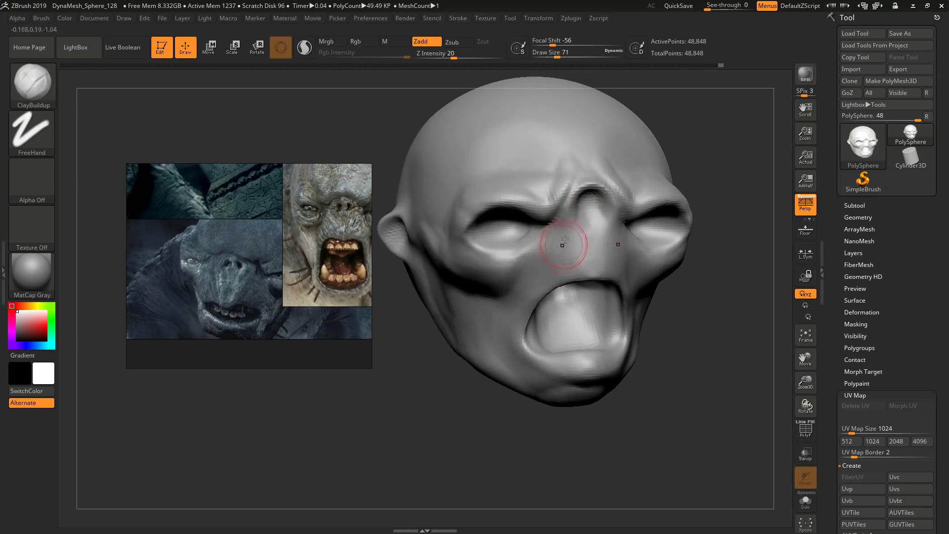
key(bracketright)
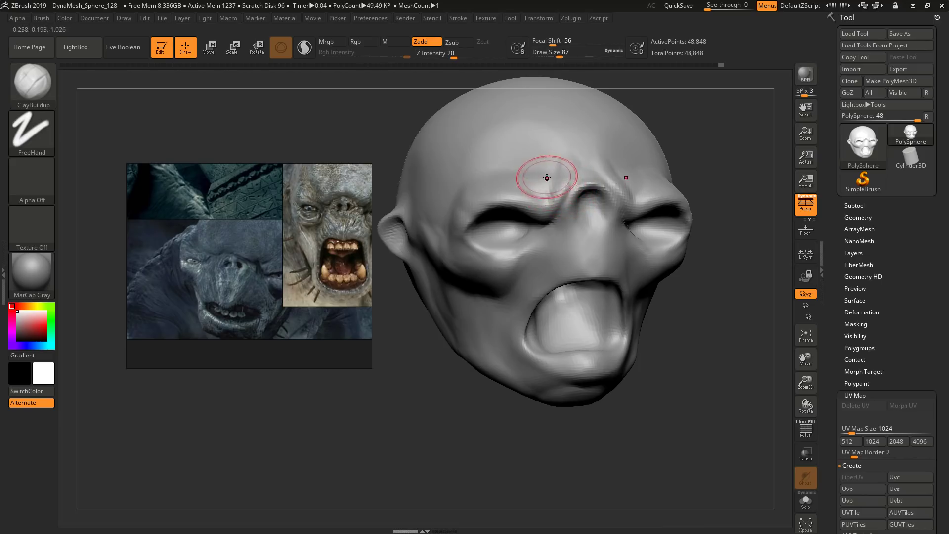
mouse_move(551, 187)
mouse_down()
mouse_move(469, 198)
mouse_move(521, 167)
mouse_move(544, 171)
mouse_up()
key(ctrl+z)
key(s)
drag(554, 131, 490, 165)
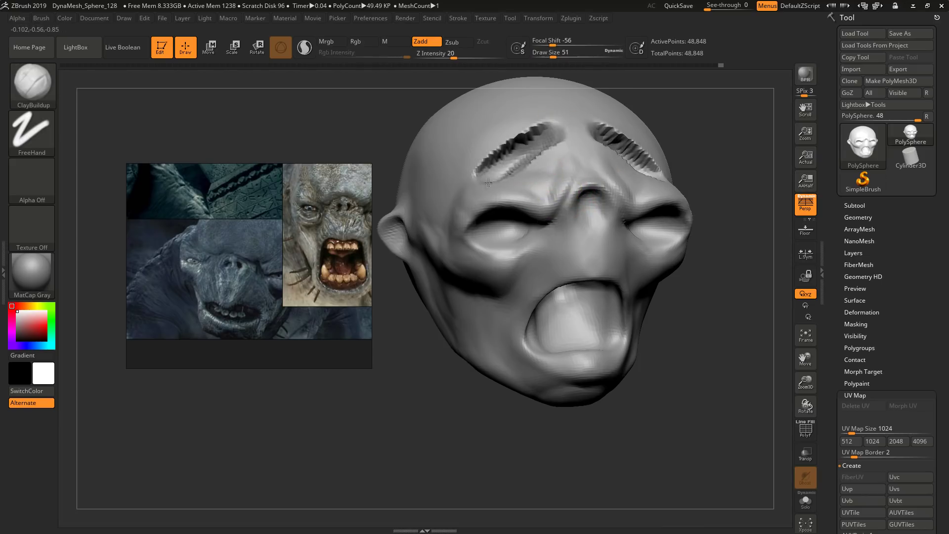
key(ctrl+z)
Step: Build up the brow and the cheek beside the mouth with ClayBuildup at draw size 83
right_drag(545, 185, 552, 193)
key(s)
mouse_move(552, 193)
mouse_down()
mouse_move(560, 193)
mouse_move(518, 188)
mouse_up()
right_drag(514, 251, 517, 238)
drag(515, 243, 487, 339)
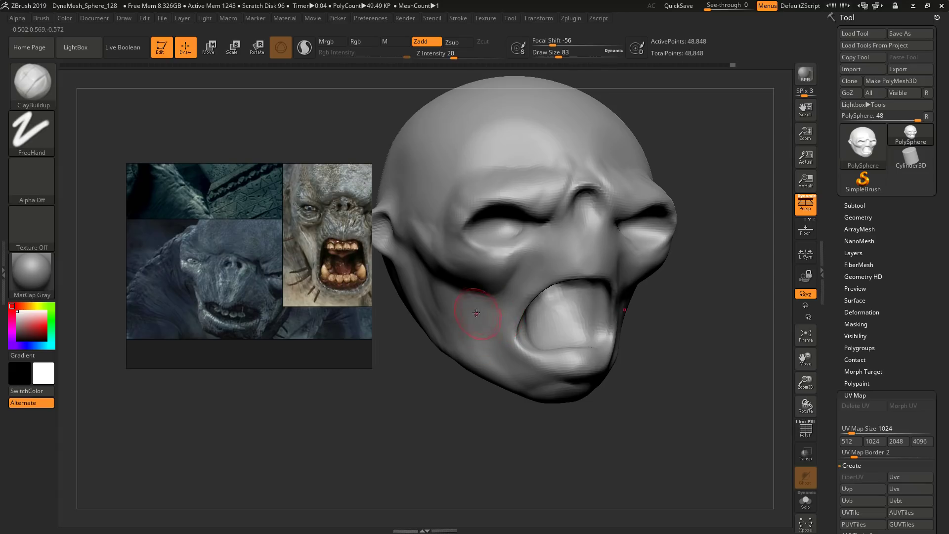
Step: Define the cheekbone, inner eye corners and upper eye socket rim with ClayBuildup at draw sizes from 68 to 83
right_drag(476, 312, 515, 265)
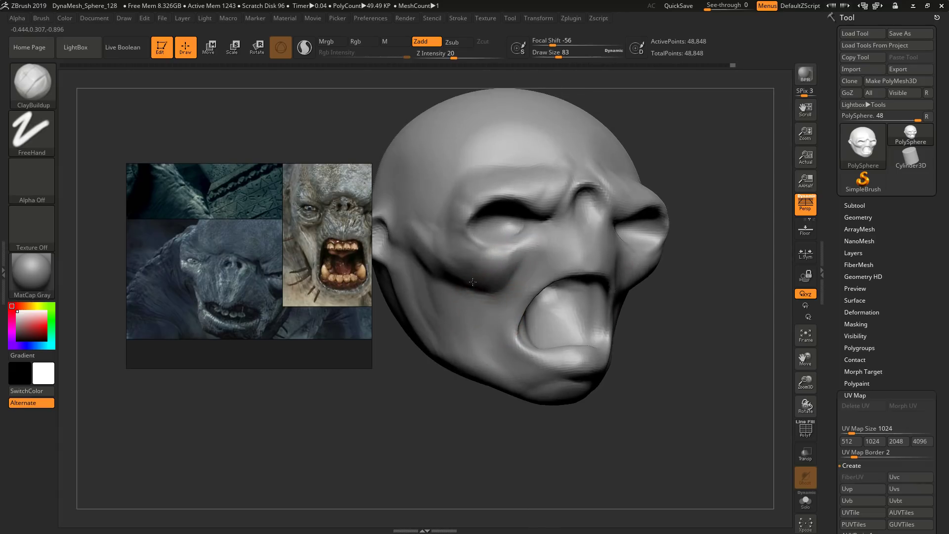
right_drag(454, 244, 509, 247)
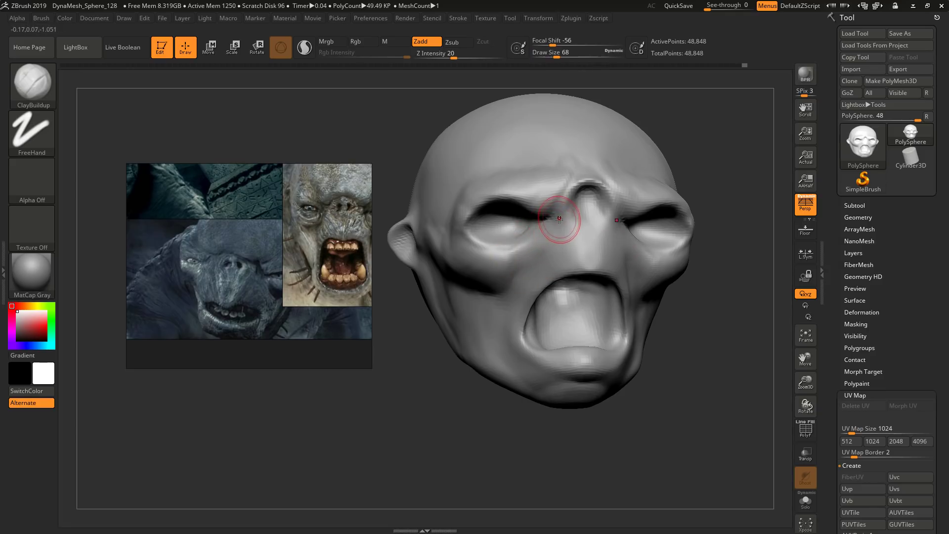
mouse_move(559, 218)
right_down()
mouse_move(584, 188)
mouse_move(532, 218)
mouse_move(509, 192)
right_up()
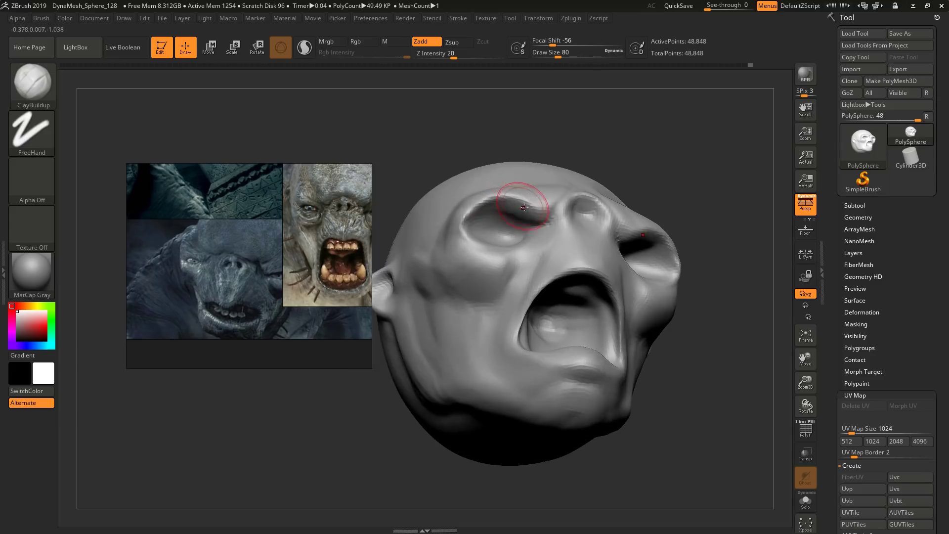
mouse_move(523, 197)
mouse_down()
mouse_move(542, 211)
mouse_move(520, 202)
mouse_move(471, 213)
mouse_up()
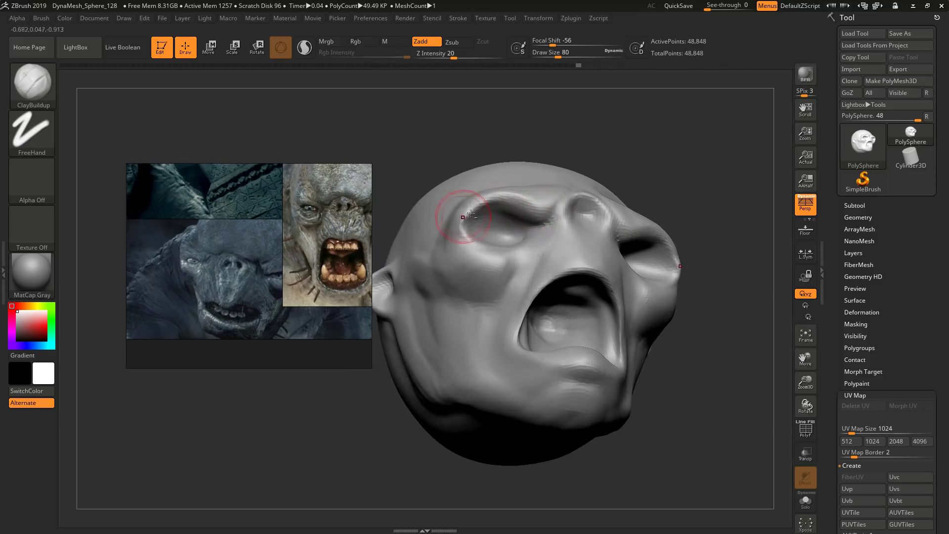
mouse_move(463, 238)
right_down()
mouse_move(454, 210)
mouse_move(454, 228)
right_up()
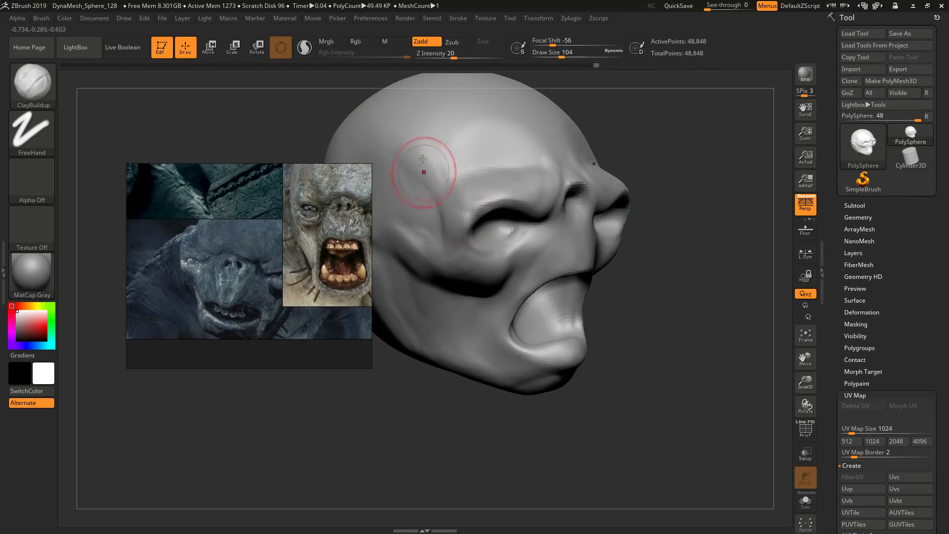
Step: Build up the temple and the cheekbone toward the ear with ClayBuildup at draw sizes 104 and 124
drag(435, 167, 444, 211)
right_drag(445, 216, 515, 250)
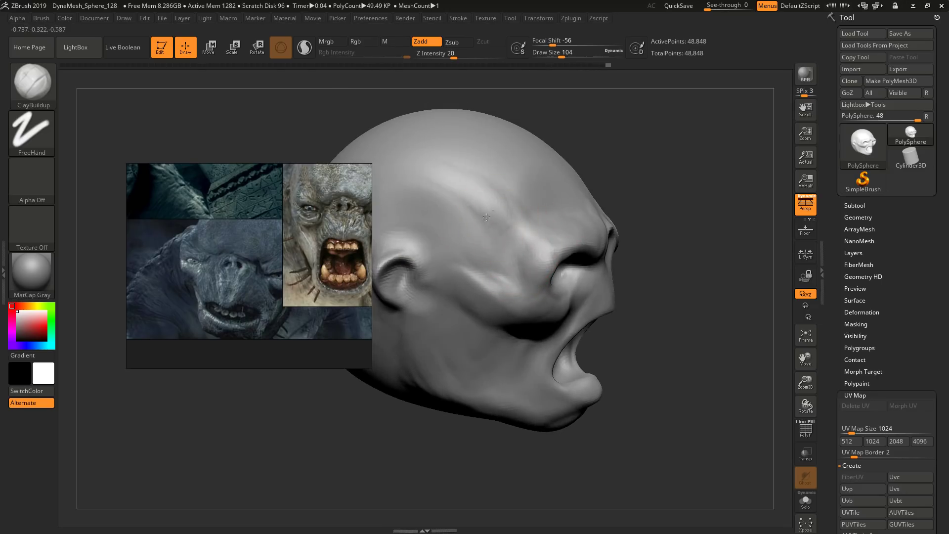
right_drag(509, 229, 549, 238)
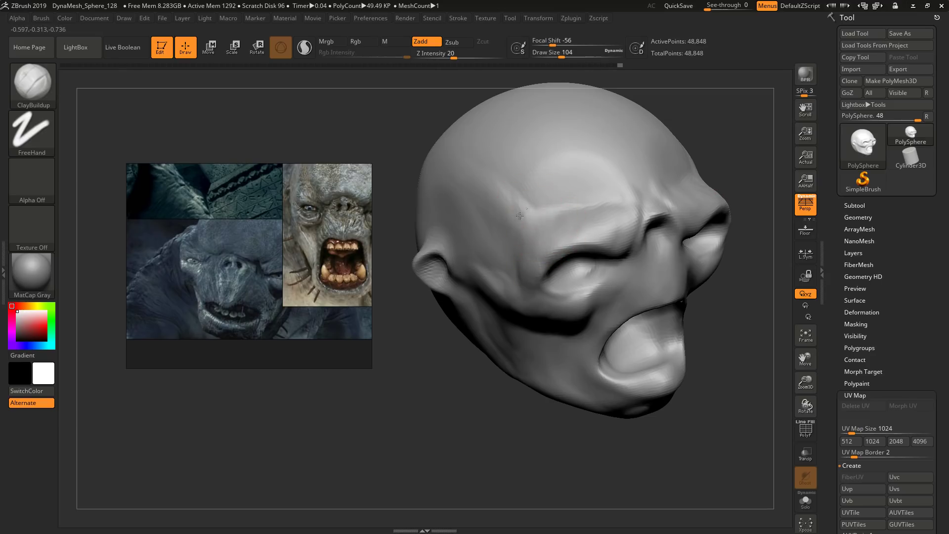
mouse_move(556, 241)
right_down()
mouse_move(567, 218)
mouse_move(613, 274)
mouse_move(580, 259)
mouse_move(628, 299)
right_up()
right_drag(702, 273, 690, 260)
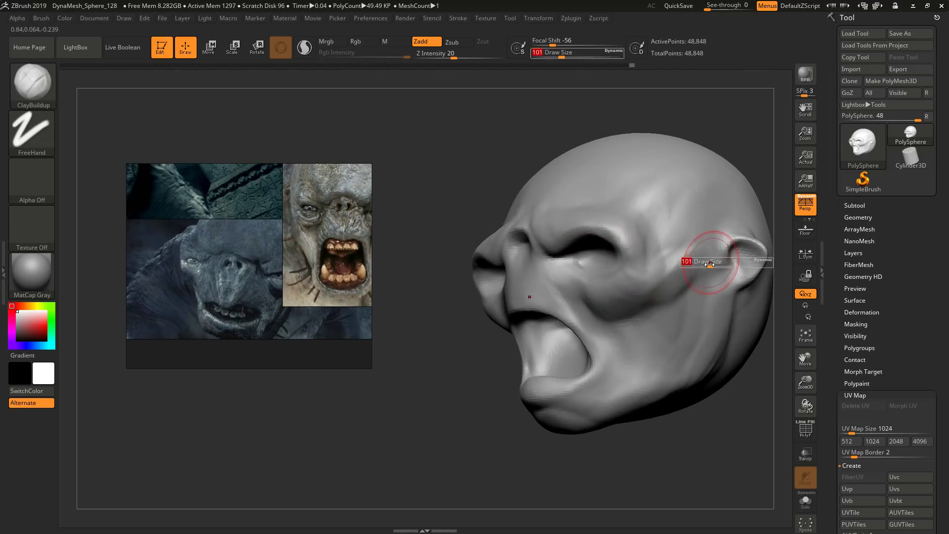
drag(673, 288, 644, 309)
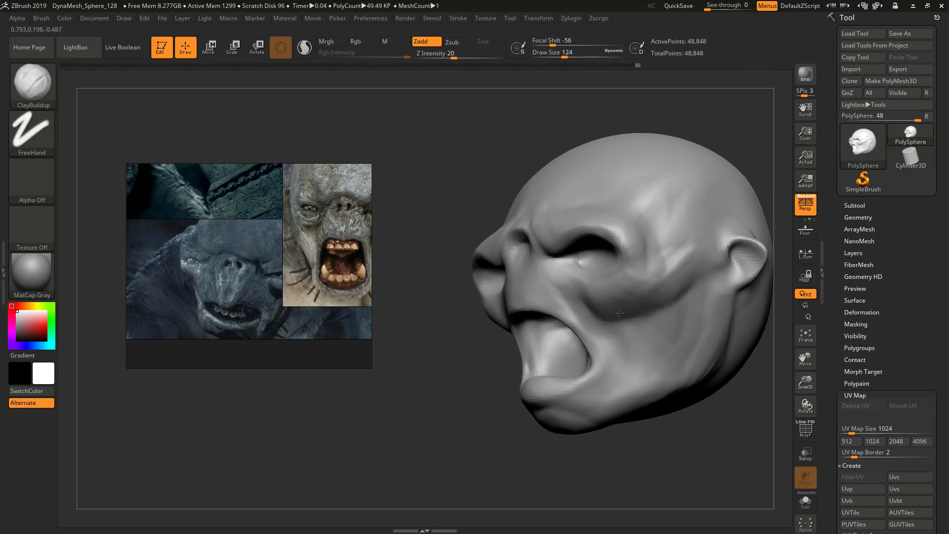
drag(691, 277, 704, 262)
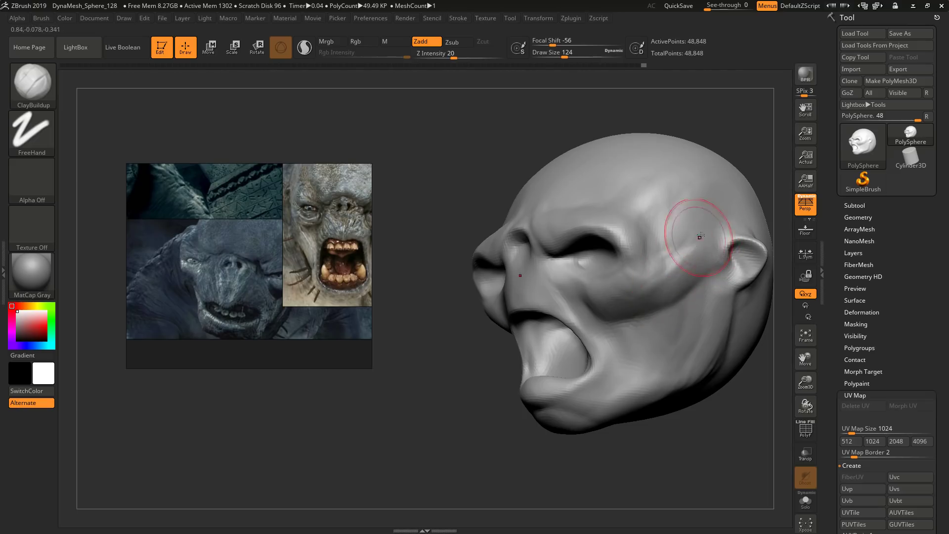
Step: Reduce the ClayBuildup draw size to 80 and shape the cheek beside the mouth corner
right_drag(698, 234, 660, 278)
mouse_move(701, 242)
right_down()
mouse_move(676, 274)
mouse_move(625, 295)
mouse_move(604, 330)
right_up()
key(s)
click(669, 278)
key(s)
click(597, 327)
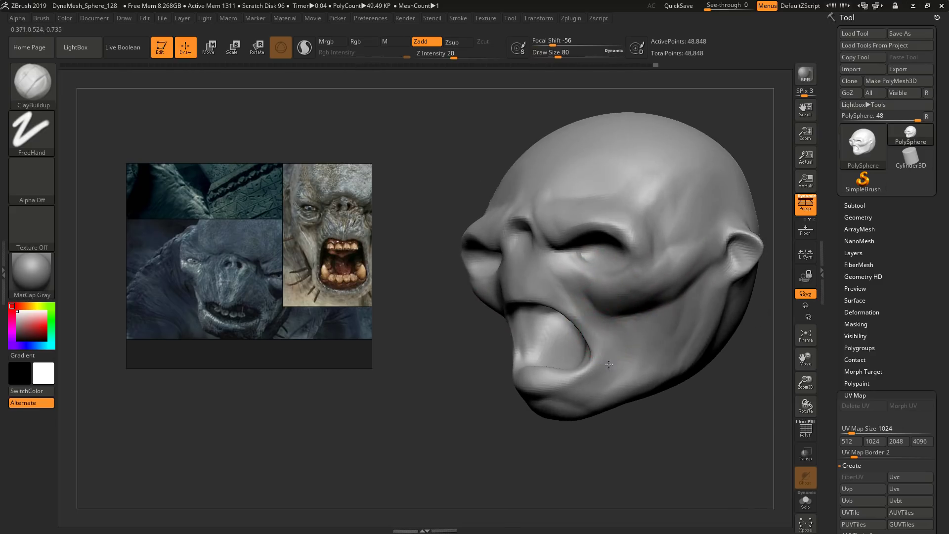
Step: Remesh the head with DynaMesh, turning the polyframe on to check the topology and off again
mouse_move(609, 376)
right_down()
mouse_move(549, 358)
mouse_move(623, 378)
right_up()
key(shift+f)
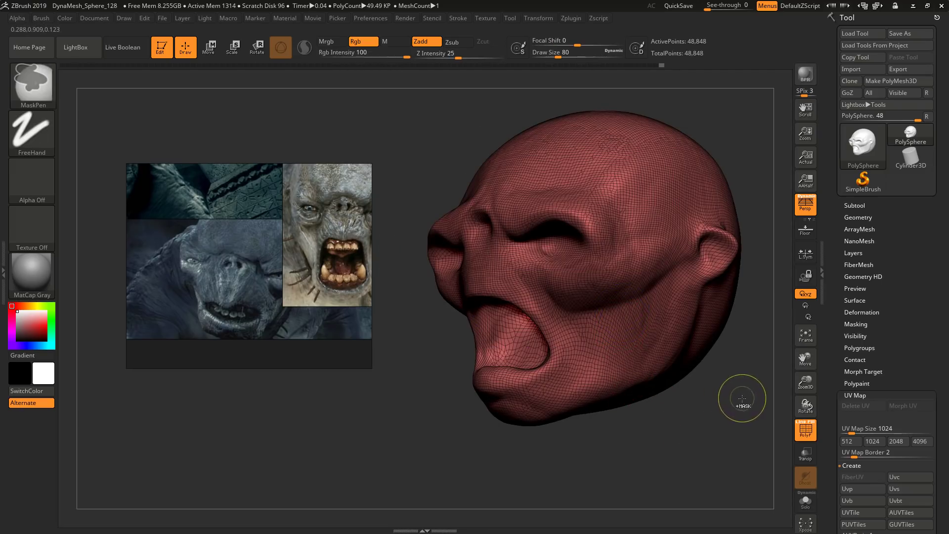
ctrl+drag(741, 398, 702, 439)
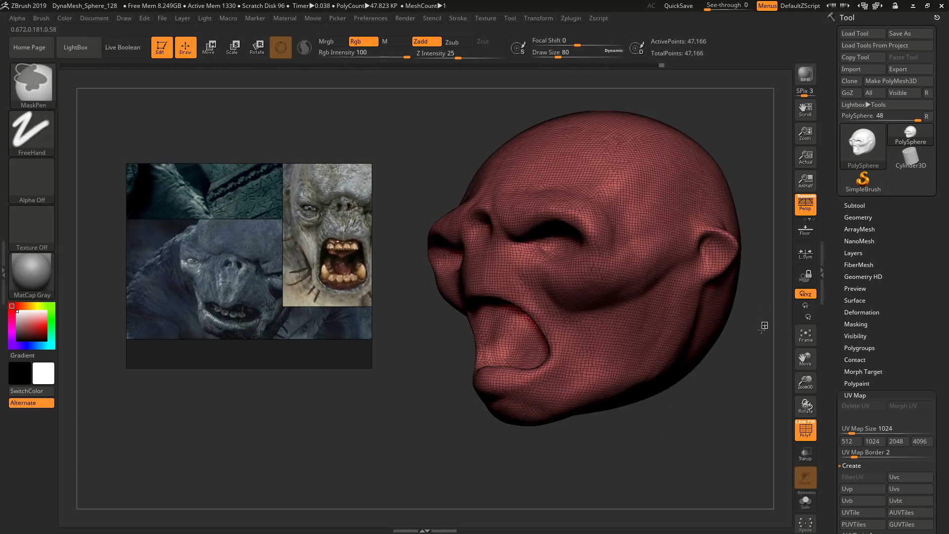
key(shift+f)
Step: Sculpt the nostrils in the nose hollow with ClayBuildup at draw size 29 and smooth them
mouse_move(635, 324)
right_down()
mouse_move(583, 310)
mouse_move(565, 333)
mouse_move(543, 303)
mouse_move(559, 223)
right_up()
mouse_move(513, 244)
ctrl+right_down()
mouse_move(491, 271)
mouse_move(517, 256)
ctrl+right_up()
key(s)
key(s)
drag(517, 256, 509, 254)
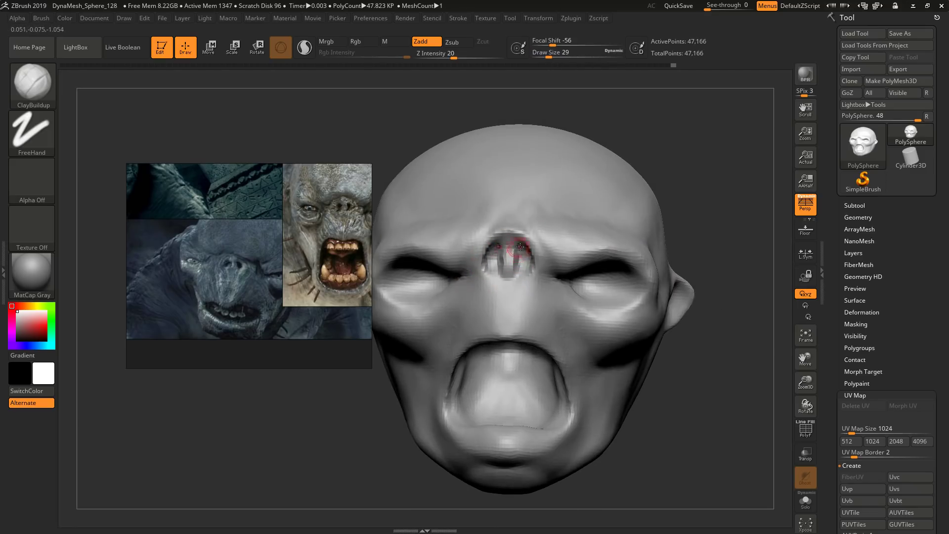
key(shift)
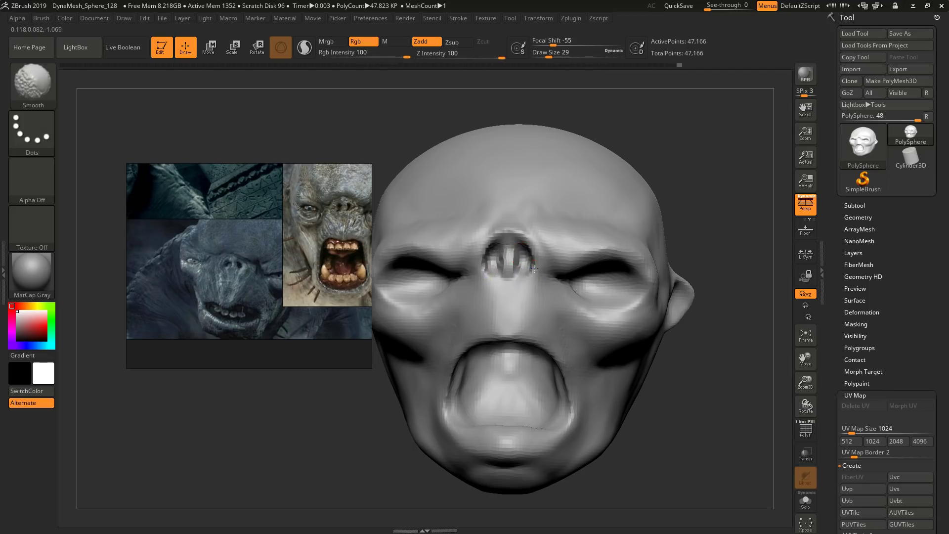
shift+drag(515, 267, 524, 242)
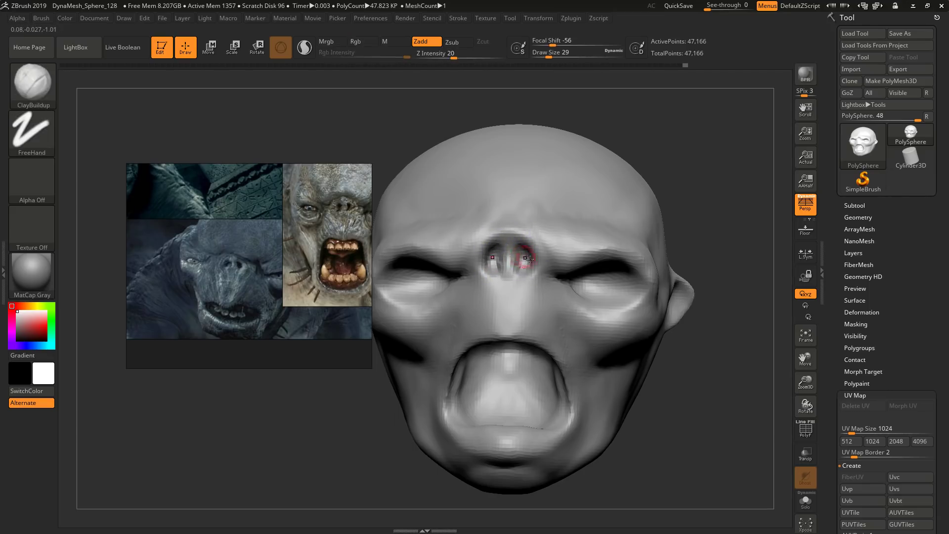
Step: Refine the nostril area with ClayBuildup at draw size 51 and pan the reference board to the troll's full face
mouse_move(525, 255)
right_down()
mouse_move(606, 258)
mouse_move(524, 264)
mouse_move(551, 266)
right_up()
key(s)
drag(551, 266, 556, 265)
right_drag(575, 251, 580, 245)
key(s)
drag(581, 245, 582, 245)
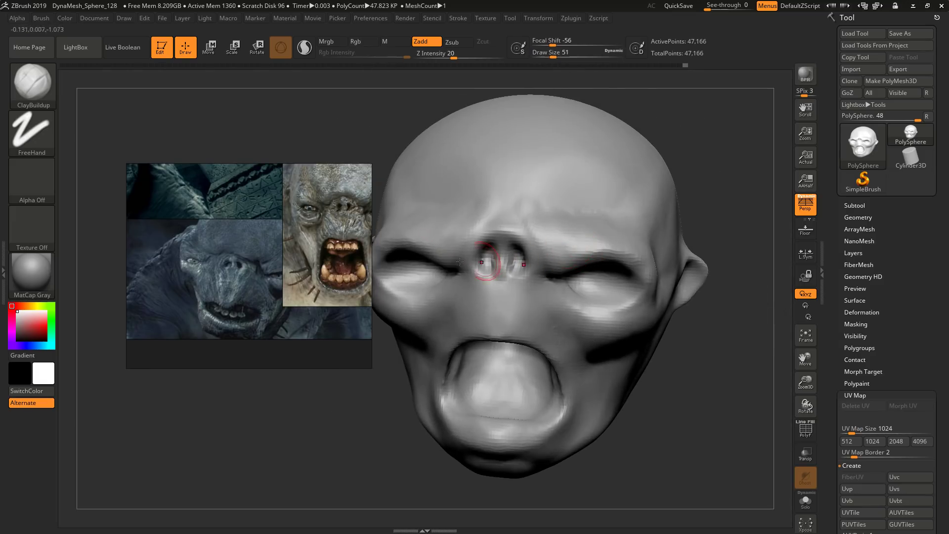
middle_drag(307, 233, 266, 252)
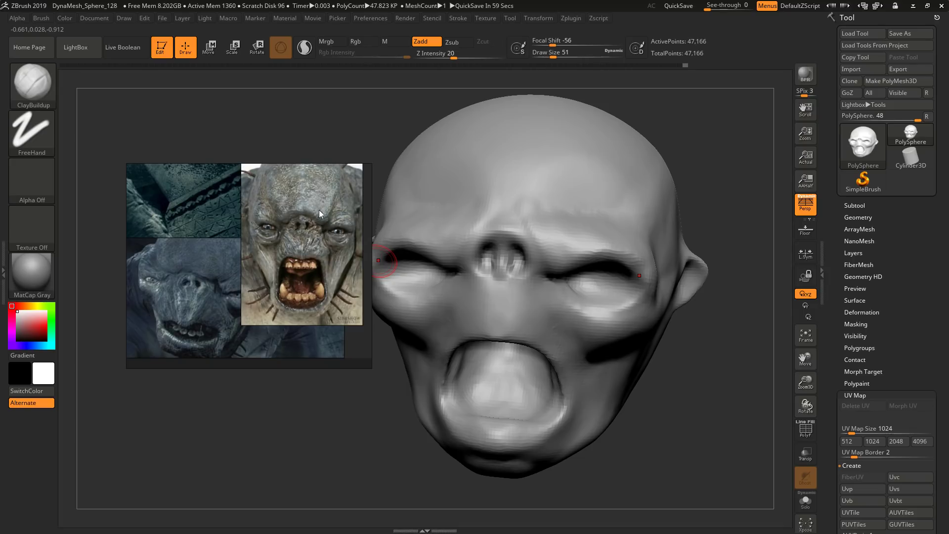
Step: Build up the arched fold above the nose and the inner brows with ClayBuildup at draw sizes 71 and 65
right_drag(542, 212, 543, 224)
key(s)
drag(545, 222, 550, 223)
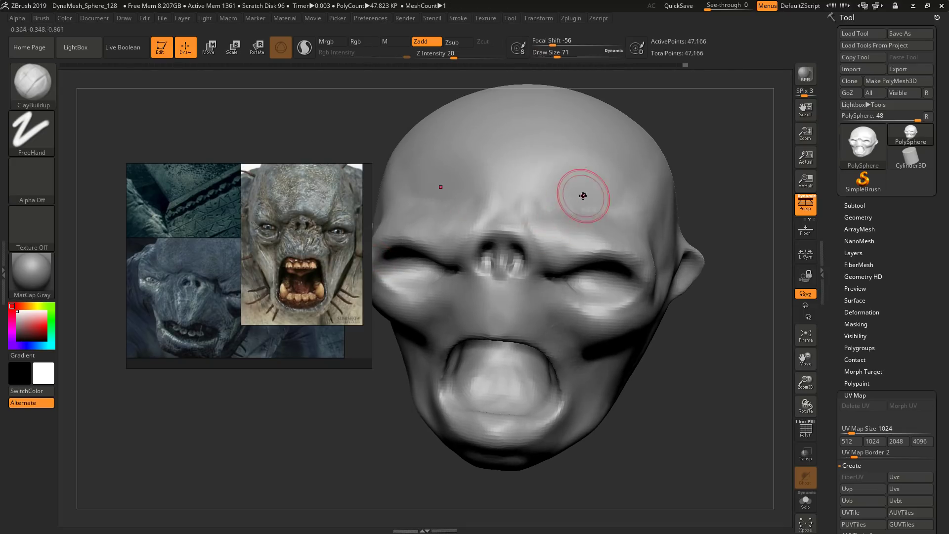
right_drag(601, 172, 600, 176)
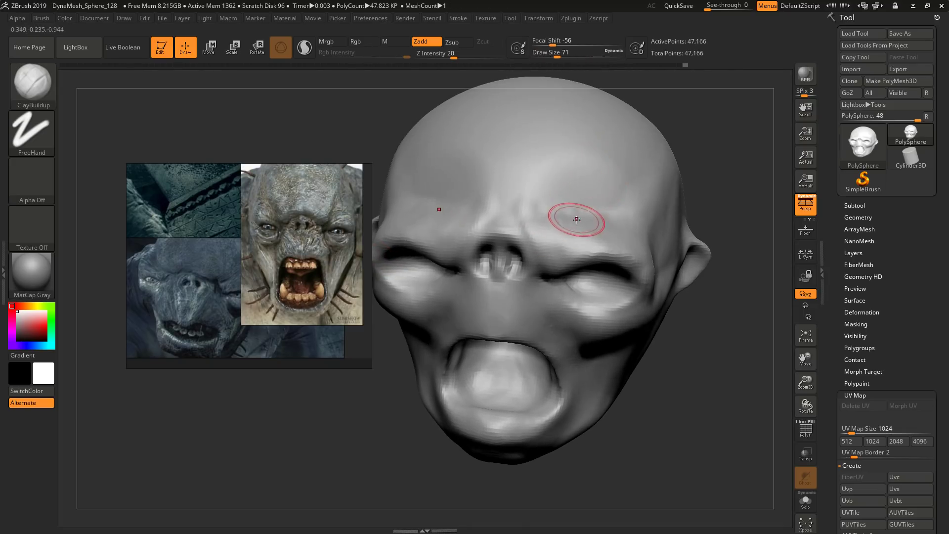
drag(572, 238, 548, 218)
key(s)
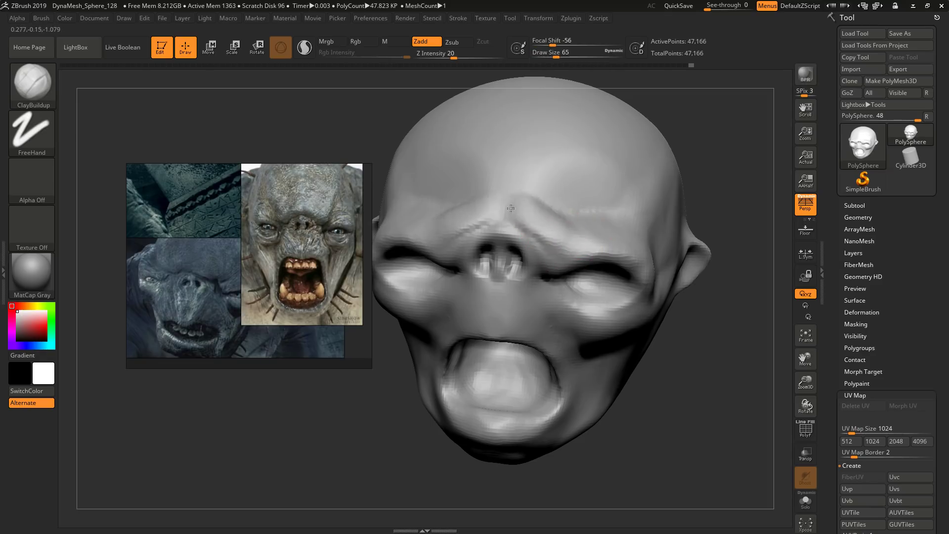
drag(484, 212, 536, 226)
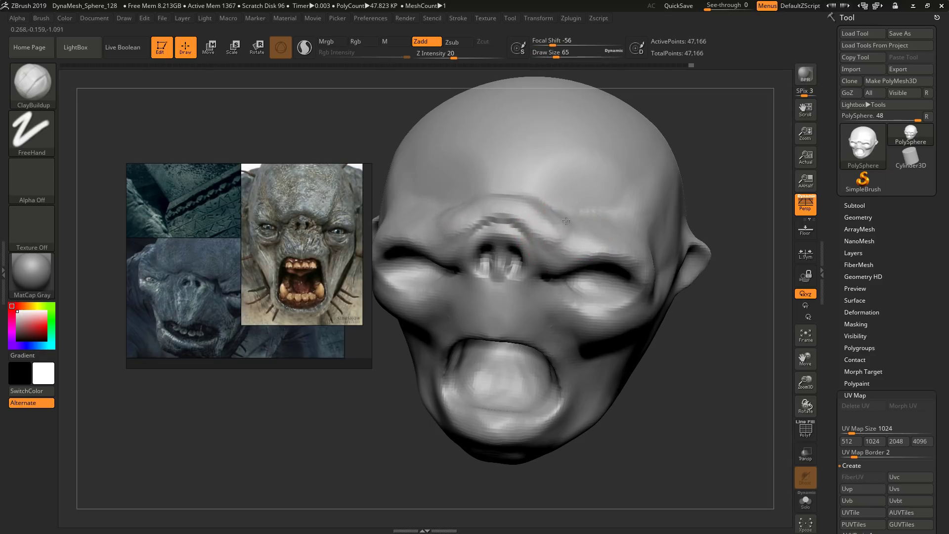
drag(617, 166, 575, 211)
Step: Sculpt diagonal frown creases across the forehead and brow with ClayBuildup at draw sizes 80, 39 and 65, following the cave troll reference
right_drag(575, 211, 572, 191)
key(s)
drag(515, 196, 517, 196)
middle_drag(332, 243, 313, 262)
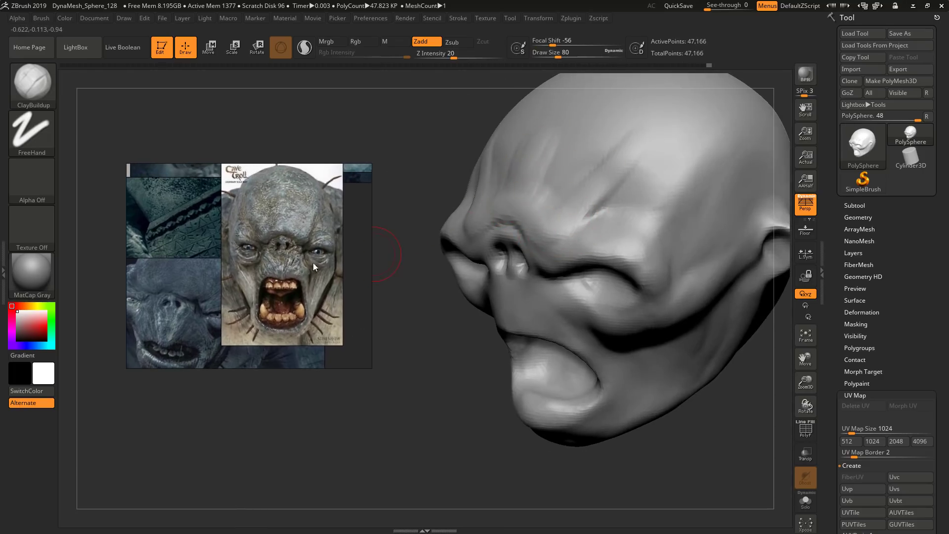
mouse_move(511, 210)
right_down()
mouse_move(562, 226)
mouse_move(557, 214)
right_up()
drag(557, 214, 572, 198)
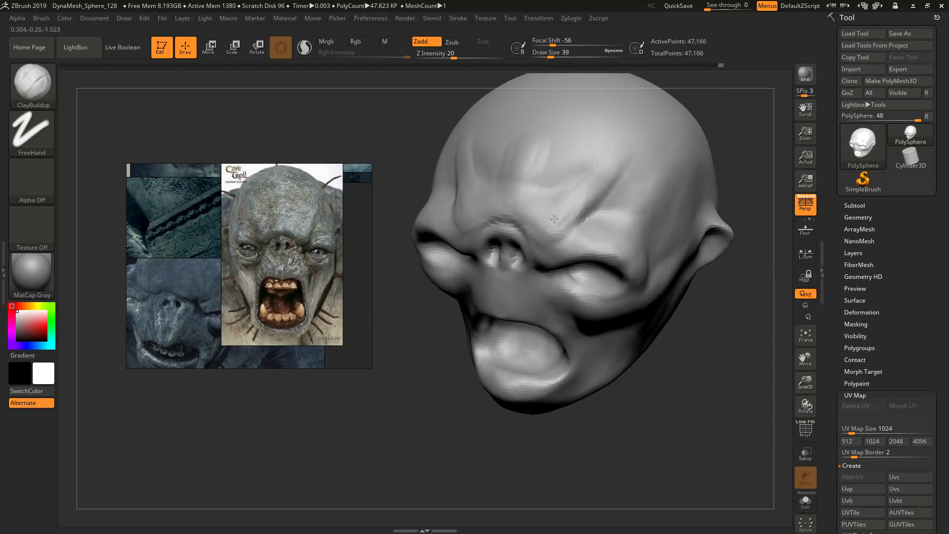
key(s)
drag(521, 218, 550, 221)
right_drag(556, 216, 566, 198)
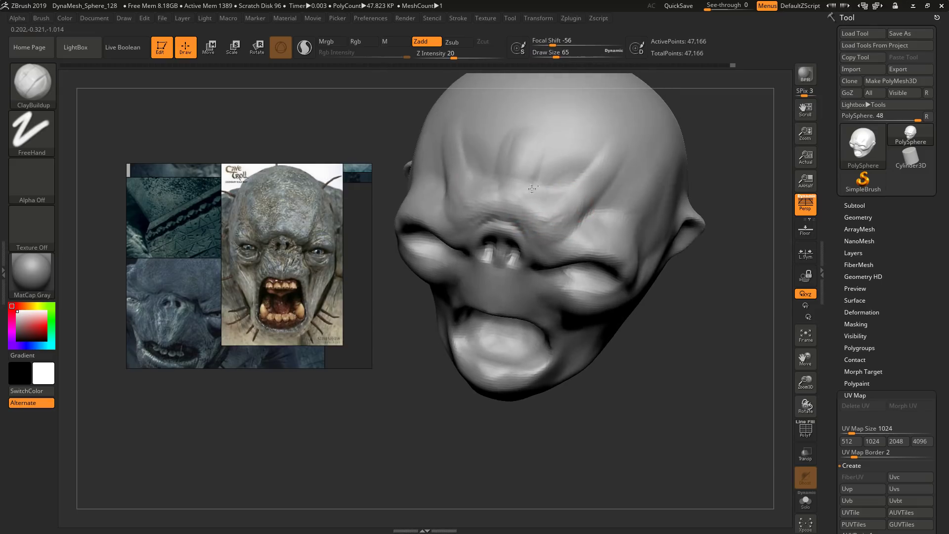
Step: Build up the forehead ridges between the creases with ClayBuildup at draw sizes 108 and 94
alt+right_drag(551, 91, 545, 107)
right_drag(553, 209, 549, 184)
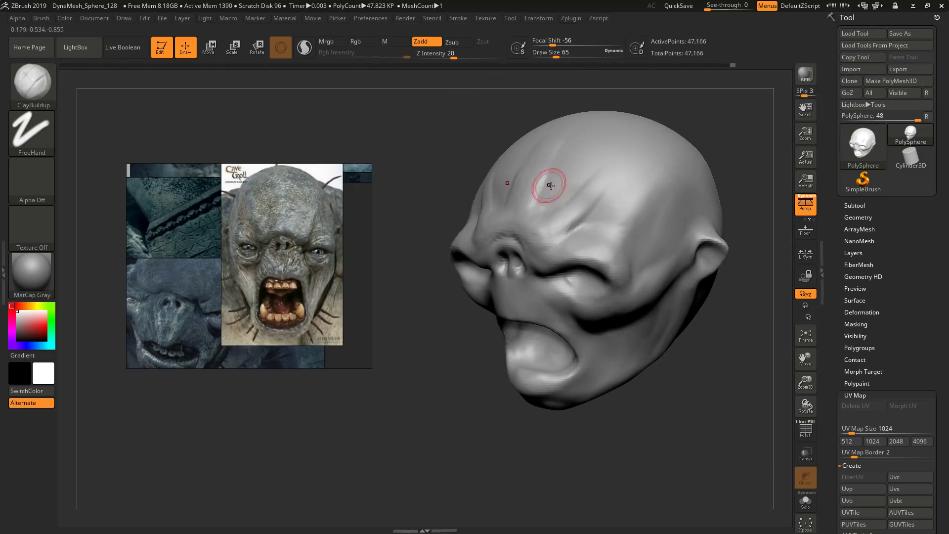
key(s)
drag(549, 185, 538, 182)
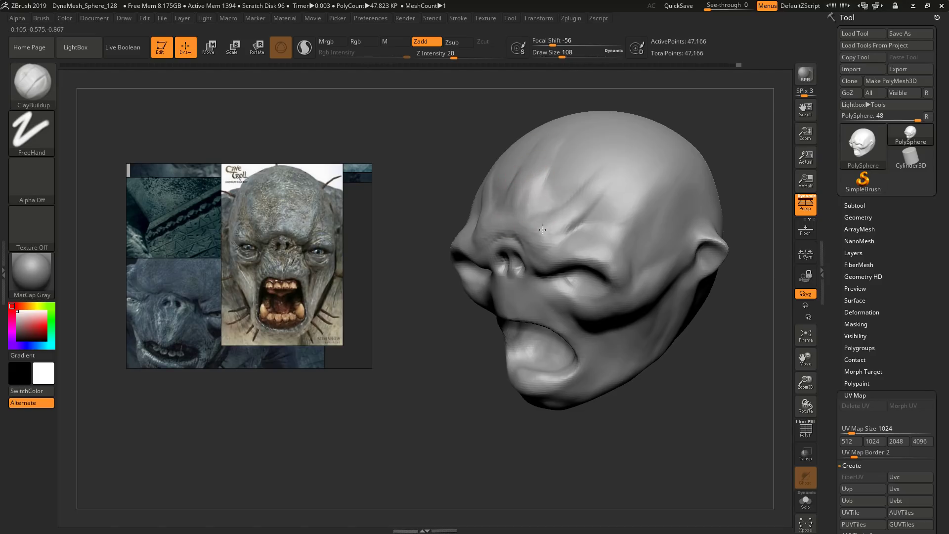
right_drag(542, 230, 563, 218)
key(s)
drag(564, 218, 562, 218)
drag(549, 240, 517, 206)
right_drag(494, 215, 518, 210)
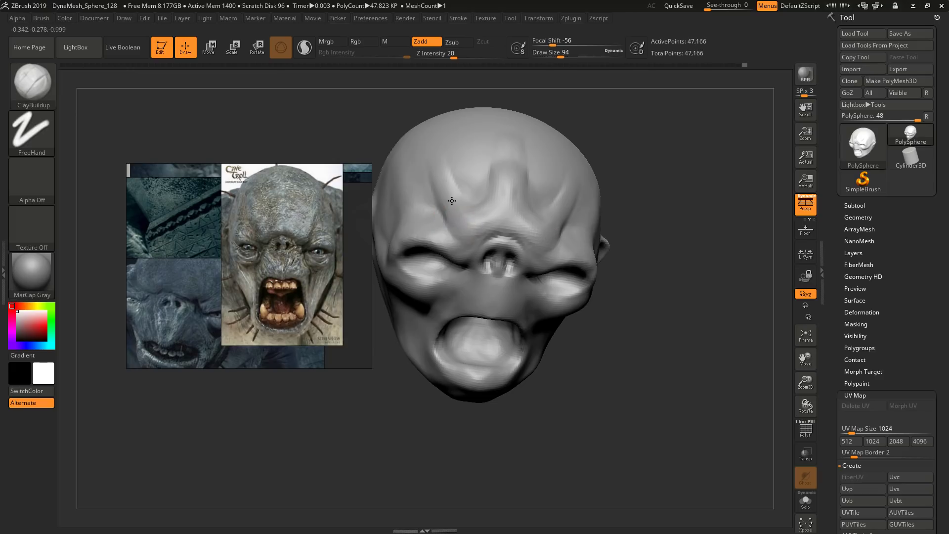
Step: Fill out the central forehead above the nose with ClayBuildup at draw sizes 77 and 140
right_drag(520, 216, 555, 226)
key(s)
drag(577, 228, 556, 237)
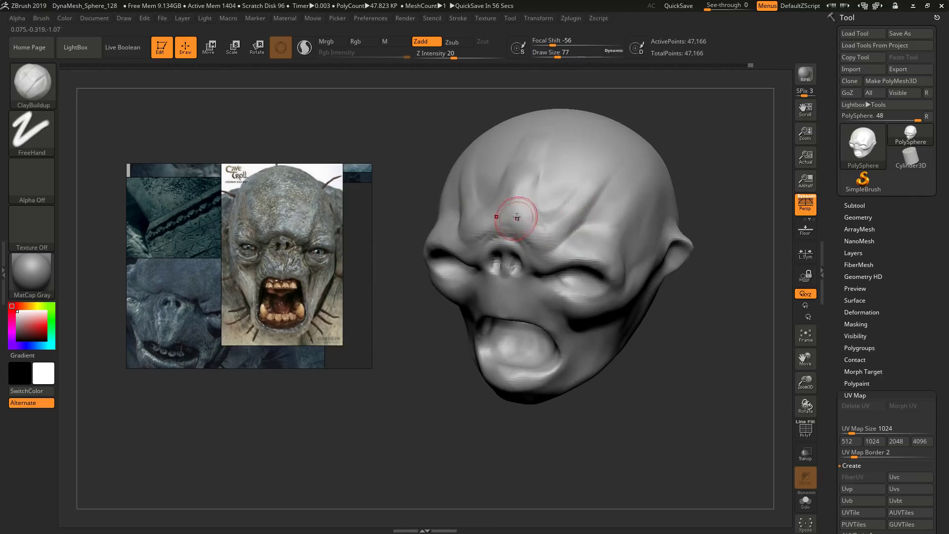
right_drag(482, 228, 555, 218)
key(s)
drag(555, 218, 563, 227)
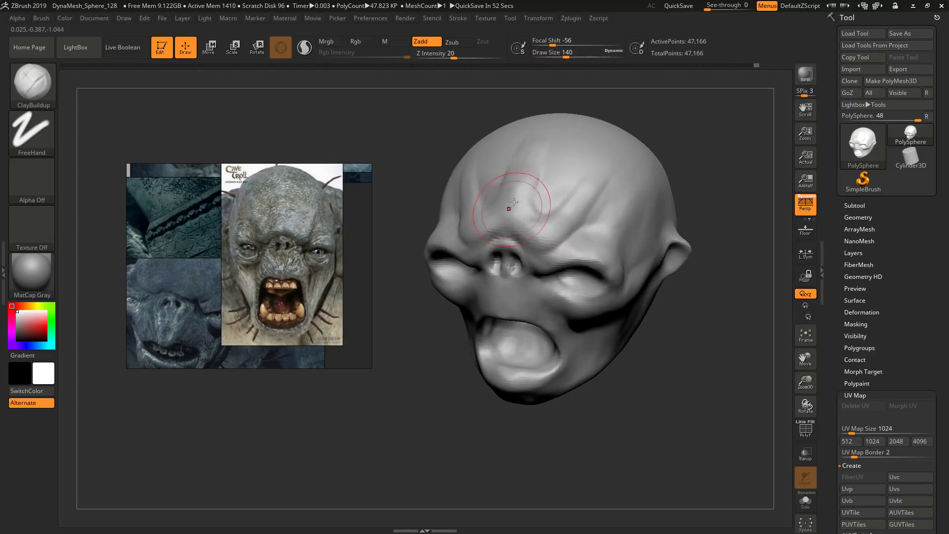
right_drag(526, 180, 547, 159)
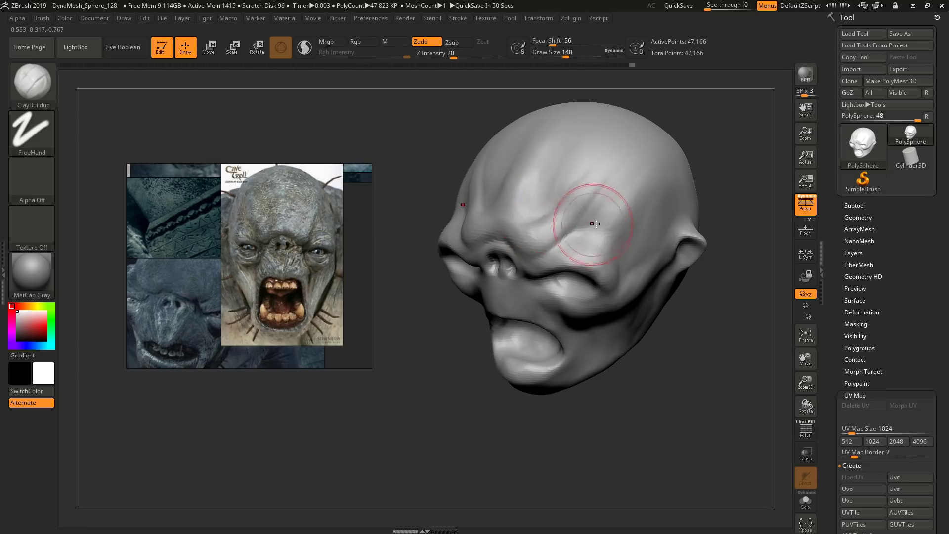
Step: Switch to the Move brush at draw size 207 and reshape the brow and nose profile from the side
mouse_move(597, 228)
right_down()
mouse_move(558, 212)
mouse_move(568, 217)
mouse_move(554, 238)
mouse_move(494, 247)
mouse_move(491, 258)
mouse_move(522, 253)
right_up()
key(b)
key(m)
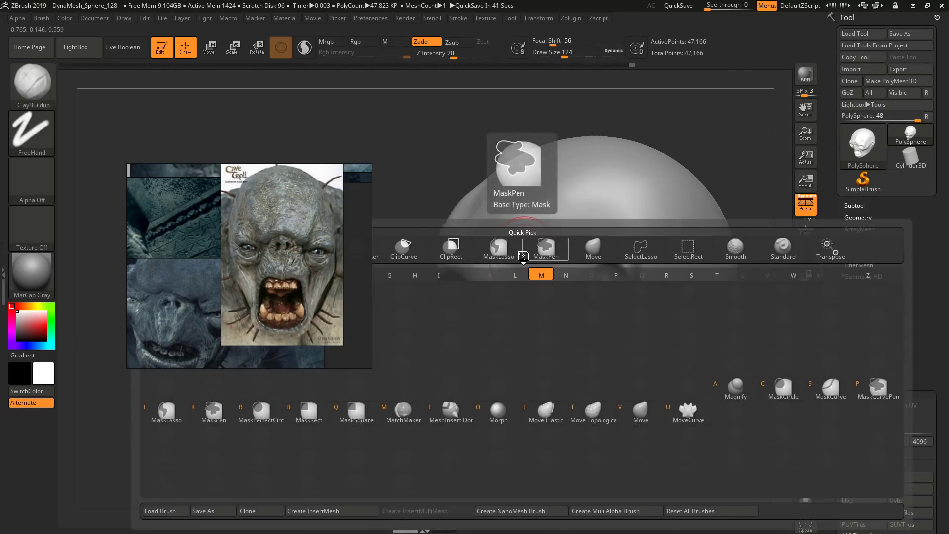
key(v)
key(s)
drag(514, 251, 532, 251)
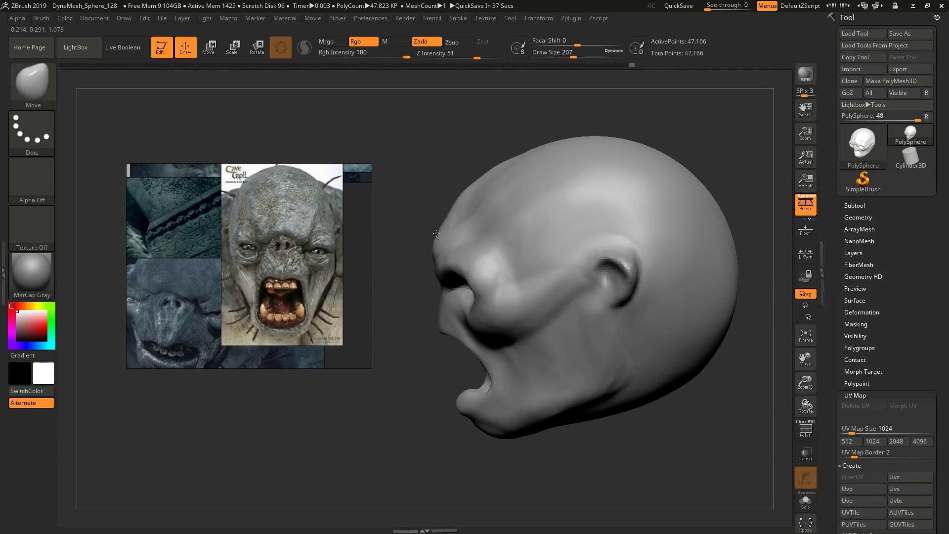
mouse_move(434, 239)
right_down()
mouse_move(491, 205)
mouse_move(483, 261)
right_up()
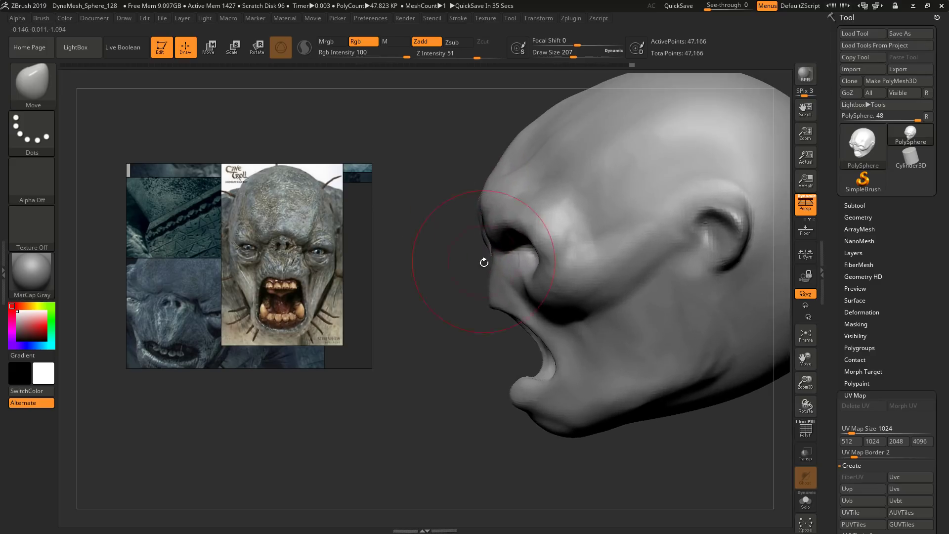
key(s)
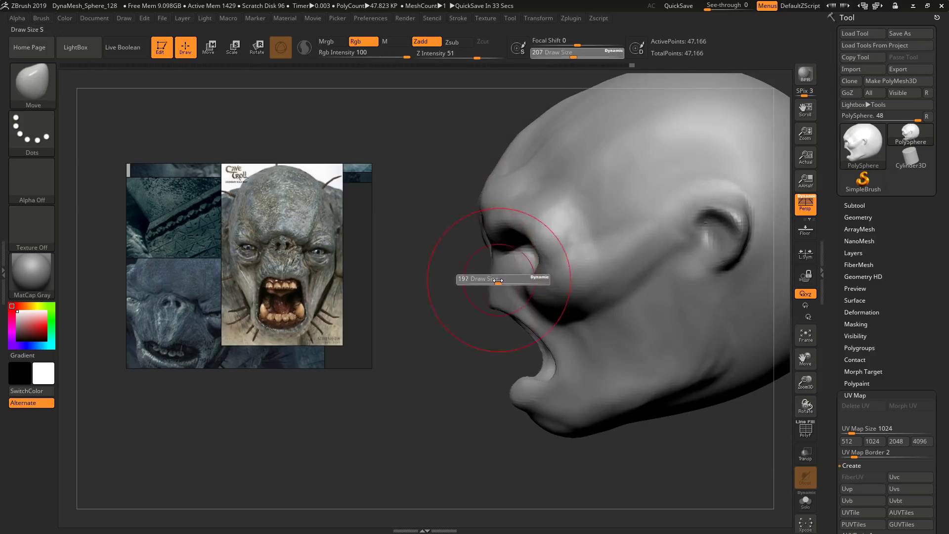
drag(504, 282, 497, 284)
key(s)
drag(467, 254, 455, 255)
Step: Adjust the skull's silhouette with the Move brush from side and front views, using draw sizes 453 and 358
mouse_move(511, 246)
alt+right_down()
mouse_move(439, 205)
mouse_move(436, 169)
alt+right_up()
alt+right_drag(615, 215, 630, 240)
key(s)
mouse_move(628, 229)
mouse_down()
mouse_move(645, 228)
mouse_move(675, 197)
mouse_move(651, 189)
mouse_up()
shift+right_drag(529, 166, 624, 161)
key(s)
drag(597, 179, 592, 179)
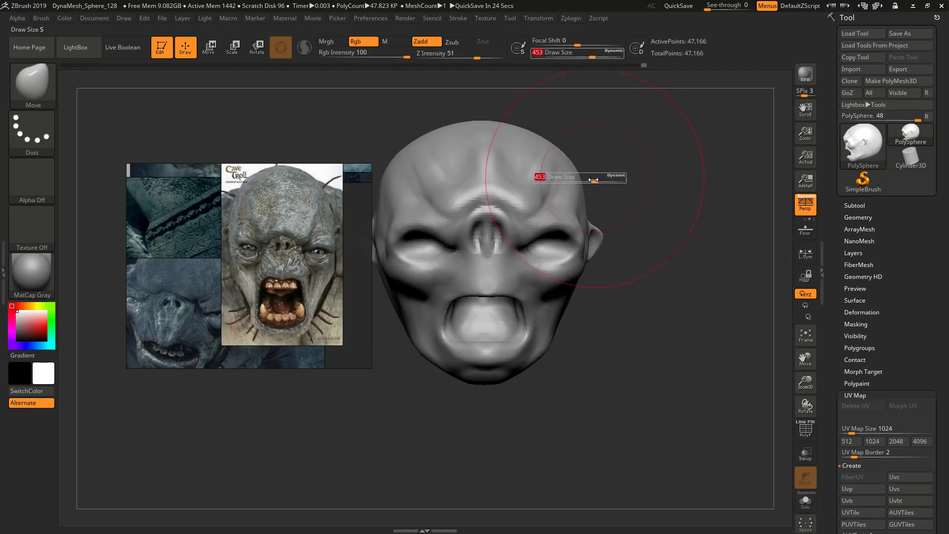
shift+right_drag(573, 203, 594, 203)
key(s)
drag(569, 187, 558, 186)
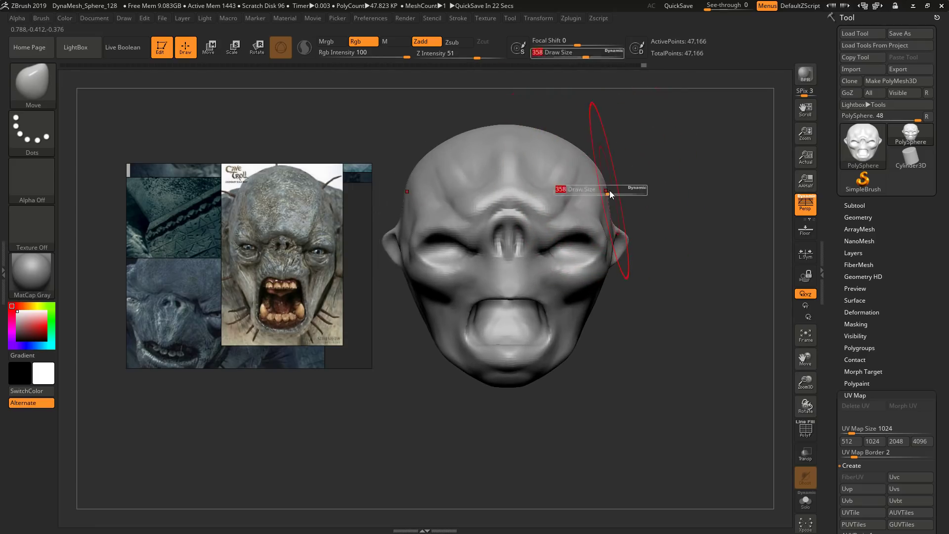
Step: Reshape the sides of the cranium and the temples with the Move brush at draw sizes 324 and 274
mouse_move(602, 184)
right_down()
mouse_move(616, 182)
mouse_move(593, 180)
right_up()
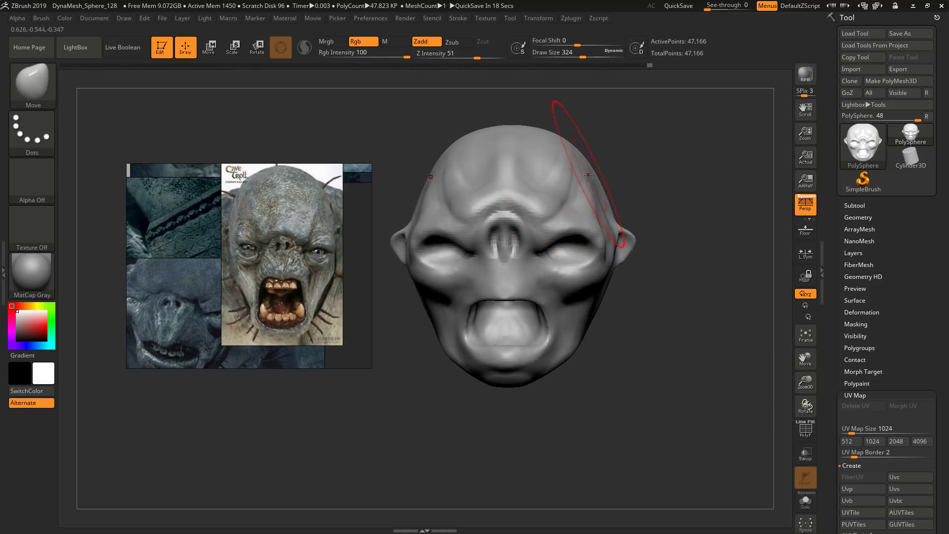
key(s)
drag(593, 193, 584, 194)
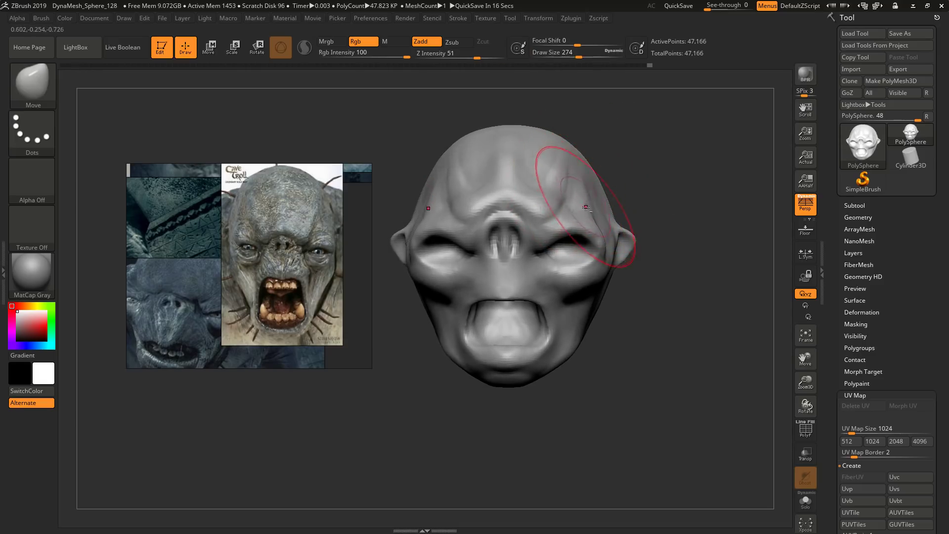
mouse_move(586, 207)
right_down()
mouse_move(623, 210)
mouse_move(591, 212)
mouse_move(600, 220)
mouse_move(583, 236)
mouse_move(600, 213)
right_up()
key(s)
drag(599, 212, 604, 212)
Step: Pull the ear into shape against the side of the head with the Move brush at draw size 94
mouse_move(604, 213)
right_down()
mouse_move(611, 230)
mouse_move(601, 250)
mouse_move(599, 242)
right_up()
key(s)
key(s)
mouse_move(598, 242)
mouse_down()
mouse_move(593, 234)
mouse_move(611, 228)
mouse_move(604, 241)
mouse_up()
key(s)
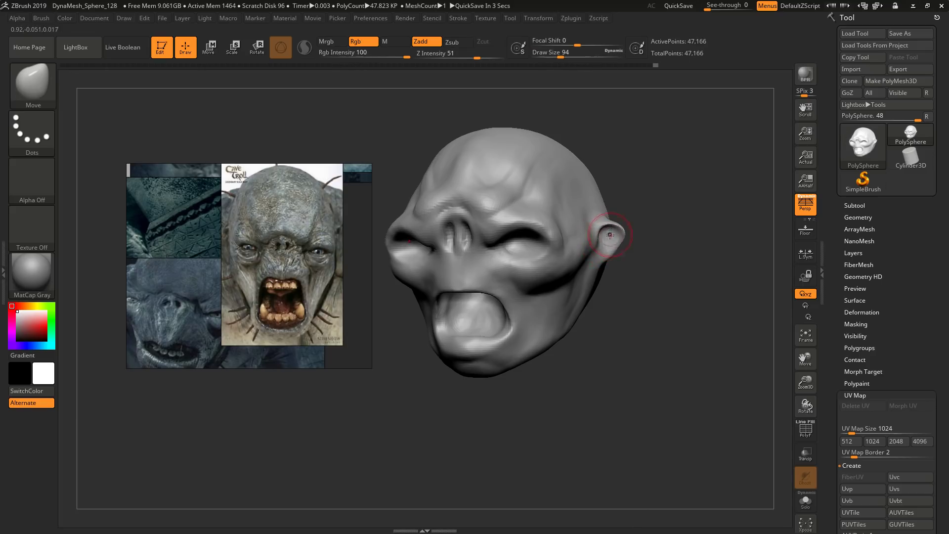
Step: Adjust the lower part of the ear where it joins the jaw with the Move brush at draw size 163
right_drag(610, 235, 604, 253)
key(s)
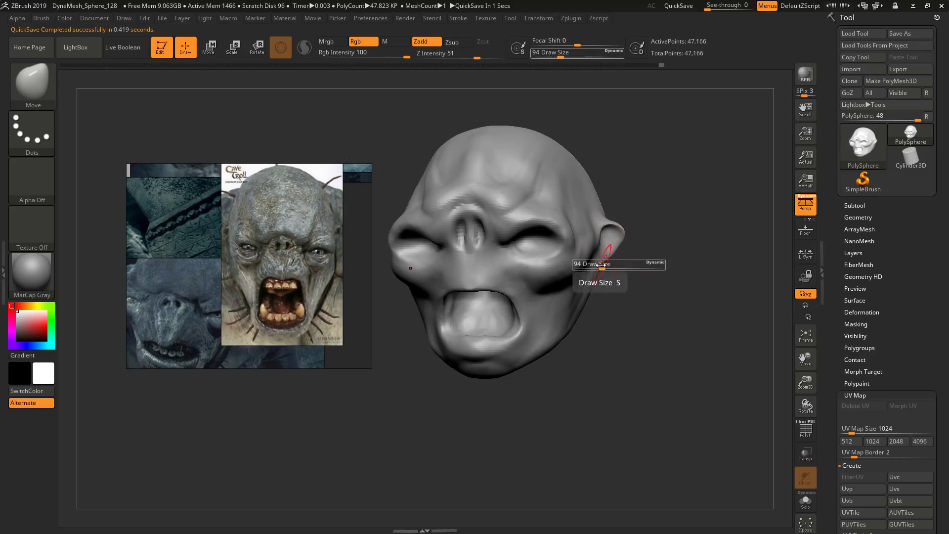
drag(599, 265, 607, 265)
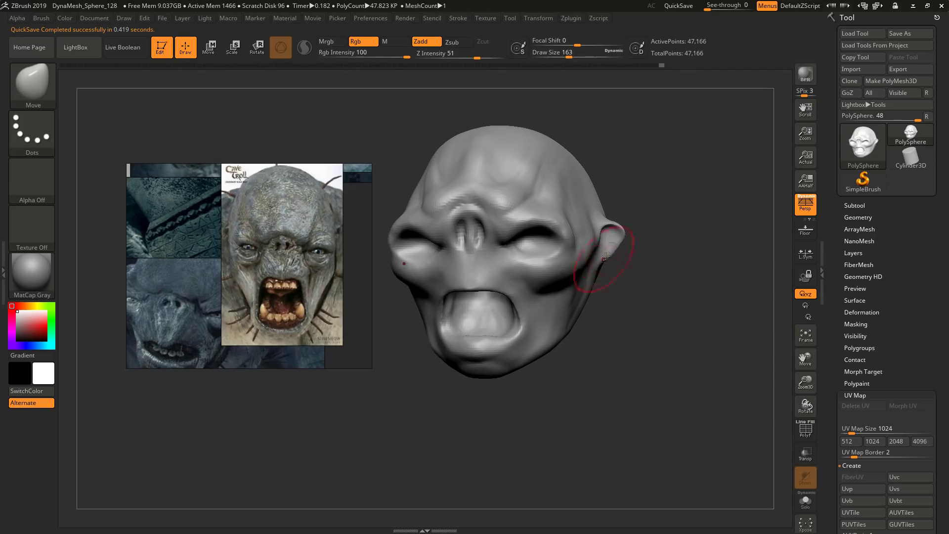
shift+right_drag(605, 256, 621, 251)
Step: Pull the upper rim of the ear upward in side view with the Move brush at draw size 74
key(s)
drag(615, 241, 614, 233)
key(s)
drag(610, 223, 605, 222)
mouse_move(638, 223)
right_down()
mouse_move(593, 219)
mouse_move(598, 213)
mouse_move(626, 241)
mouse_move(626, 206)
right_up()
shift+right_drag(631, 228, 636, 227)
key(s)
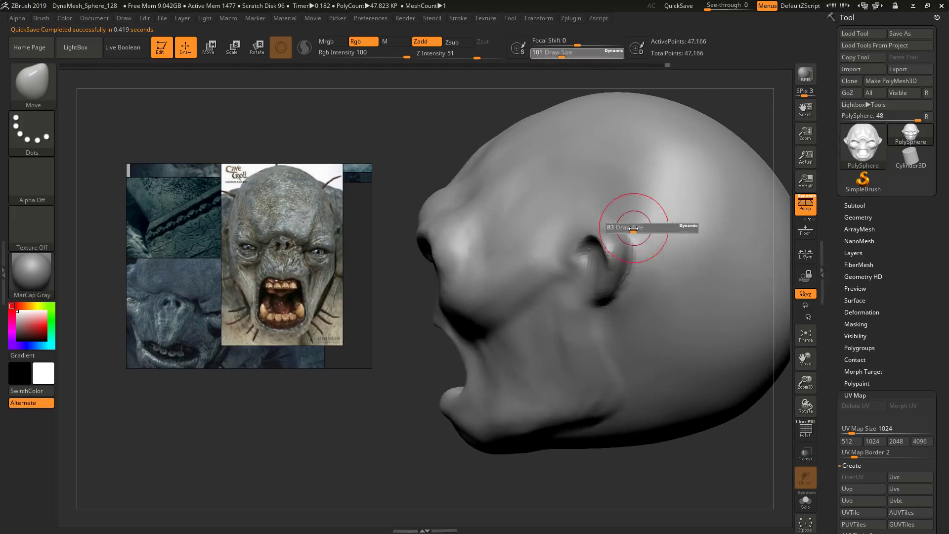
drag(636, 227, 631, 227)
drag(615, 236, 617, 223)
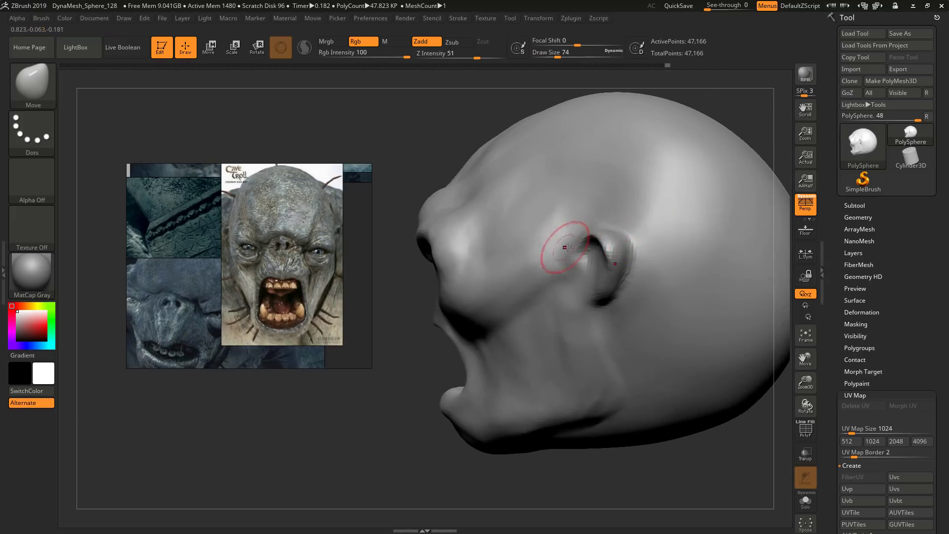
Step: Push the outer edge of the ear outward and refine its curve with the Move brush, ending at draw size 65
mouse_move(566, 249)
right_down()
mouse_move(595, 227)
mouse_move(649, 229)
right_up()
drag(639, 236, 649, 242)
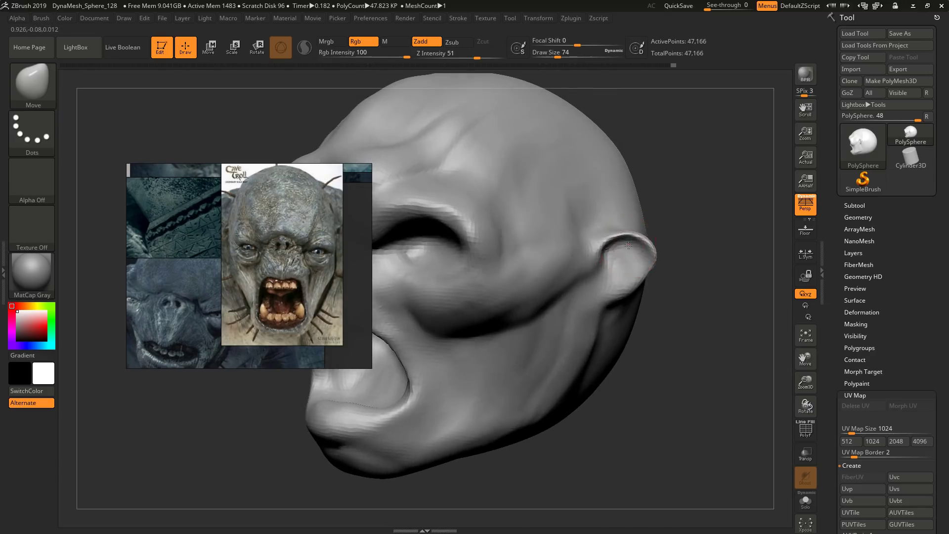
key(bracketleft)
mouse_move(663, 247)
right_down()
mouse_move(636, 252)
mouse_move(649, 261)
mouse_move(601, 263)
right_up()
key(bracketright)
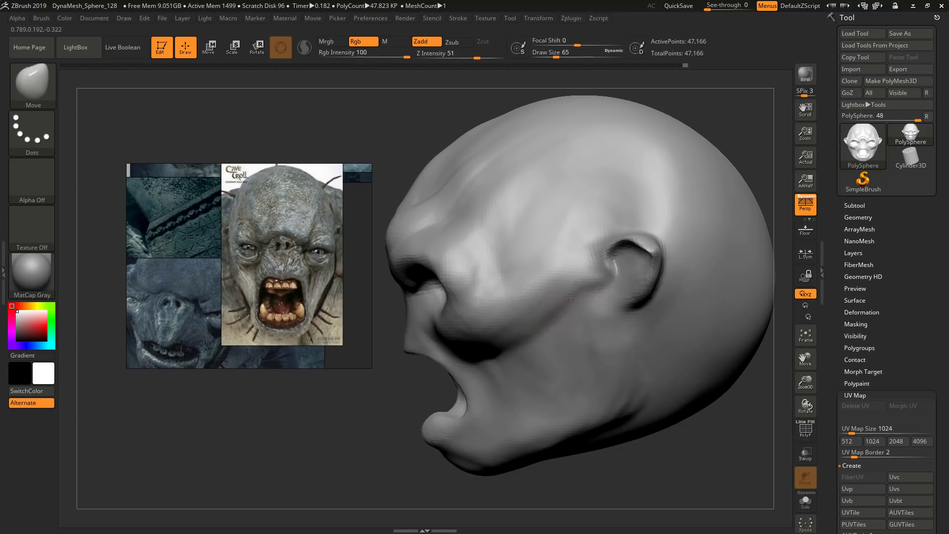
Step: Reshape the head around the ear and behind the jaw with the Move brush enlarged to draw size 234
alt+right_drag(570, 297, 625, 245)
key(s)
drag(626, 245, 634, 244)
mouse_move(610, 250)
right_down()
mouse_move(659, 259)
mouse_move(614, 258)
mouse_move(642, 311)
right_up()
key(s)
drag(641, 311, 642, 312)
right_drag(643, 311, 655, 318)
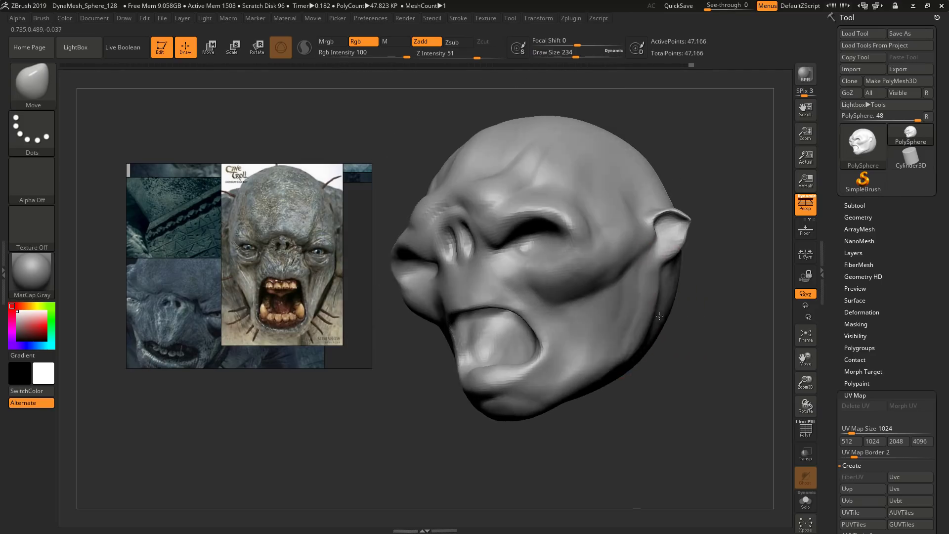
Step: Refine the ear's outer rim and back edge with progressively smaller Move brush sizes
key(s)
drag(617, 311, 619, 311)
mouse_move(618, 311)
right_down()
mouse_move(637, 324)
mouse_move(563, 317)
mouse_move(535, 293)
mouse_move(576, 253)
mouse_move(566, 242)
right_up()
ctrl+right_drag(566, 242, 591, 269)
key(s)
drag(621, 234, 614, 234)
key(s)
drag(616, 231, 606, 232)
key(s)
mouse_move(614, 231)
mouse_down()
mouse_move(603, 250)
mouse_move(586, 247)
mouse_move(598, 229)
mouse_up()
key(s)
Step: Shape the hollow inside the ear beneath its upper rim with the Move brush
right_drag(591, 251, 620, 242)
key(s)
drag(606, 238, 604, 239)
mouse_move(603, 240)
right_down()
mouse_move(611, 241)
mouse_move(589, 244)
right_up()
drag(596, 241, 601, 239)
ctrl+right_drag(602, 239, 607, 262)
right_drag(607, 262, 578, 238)
Step: Form the inner fold and front edge of the ear opening with the Move brush at draw size 46
key(s)
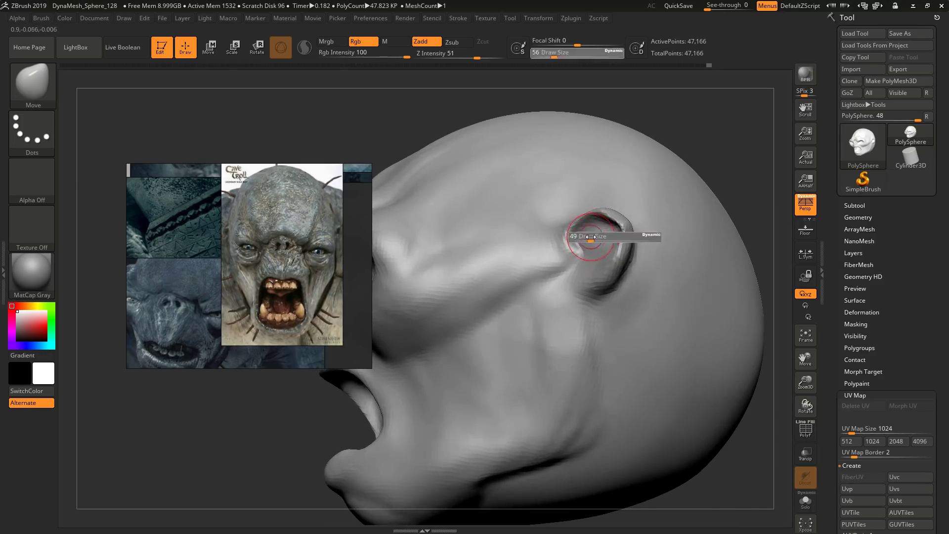
drag(591, 239, 588, 240)
right_drag(591, 241, 579, 246)
drag(583, 251, 594, 251)
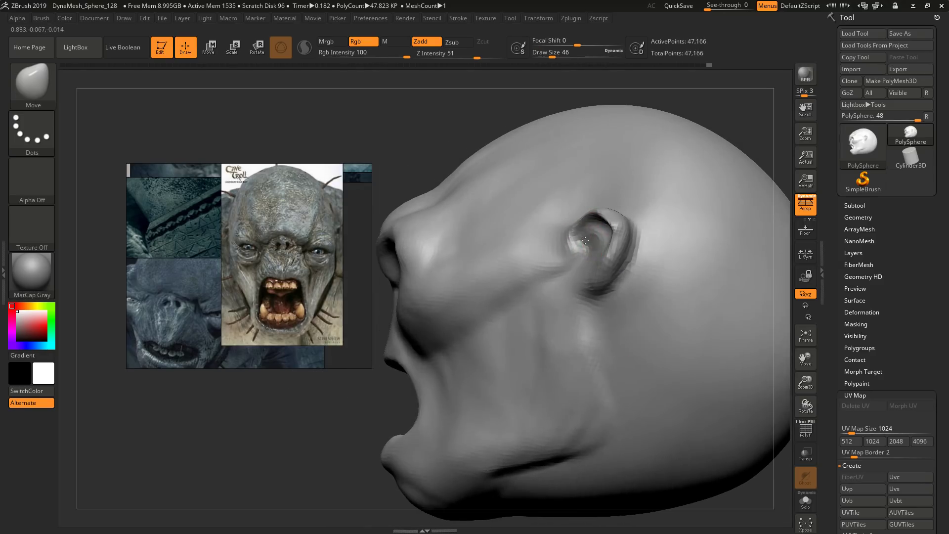
right_drag(590, 248, 585, 249)
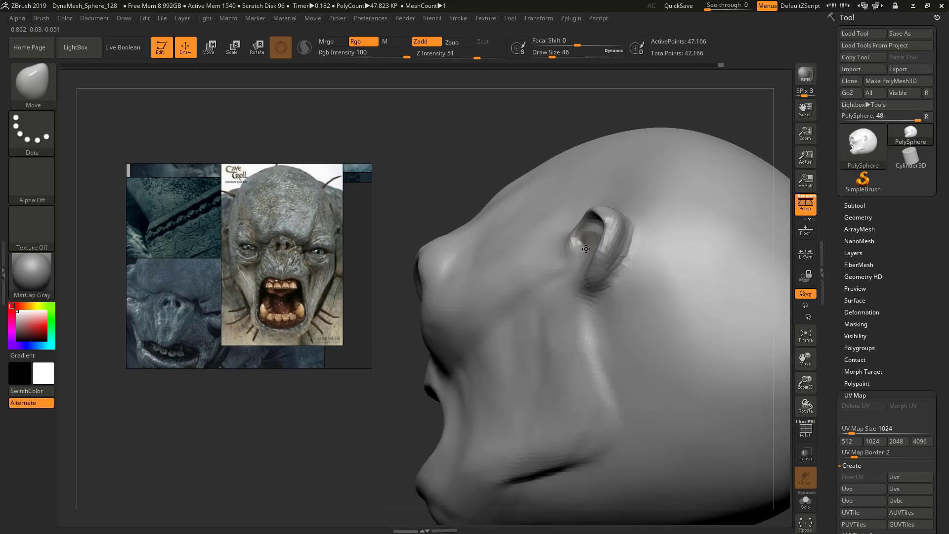
drag(582, 228, 587, 228)
right_drag(586, 227, 578, 214)
mouse_move(582, 225)
mouse_down()
mouse_move(579, 216)
mouse_move(572, 227)
mouse_up()
Step: Adjust the front of the ear where it meets the cheek with the Move brush at draw size 59
mouse_move(574, 232)
right_down()
mouse_move(587, 248)
mouse_move(597, 242)
right_up()
key(s)
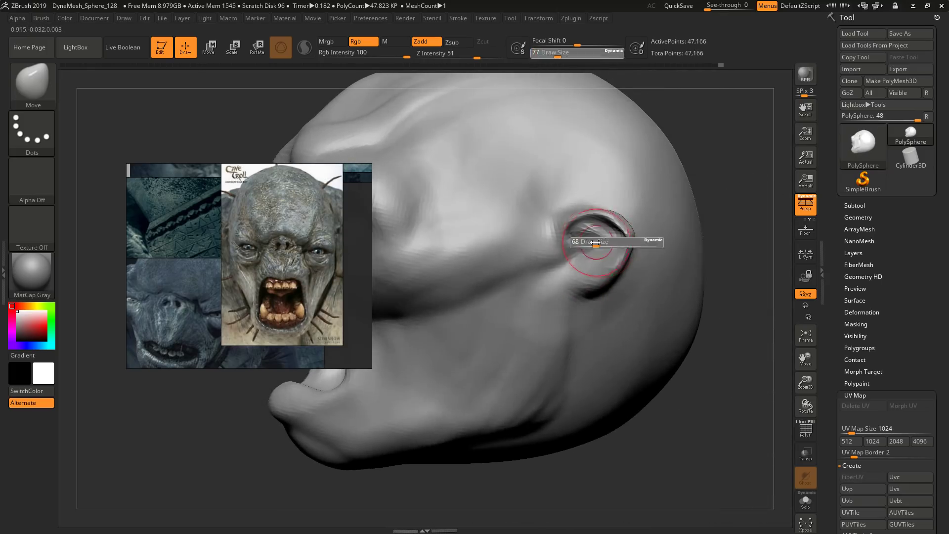
drag(597, 241, 594, 242)
right_drag(594, 242, 582, 252)
drag(582, 252, 587, 251)
mouse_move(590, 253)
ctrl+right_down()
mouse_move(539, 217)
mouse_move(530, 254)
mouse_move(556, 262)
ctrl+right_up()
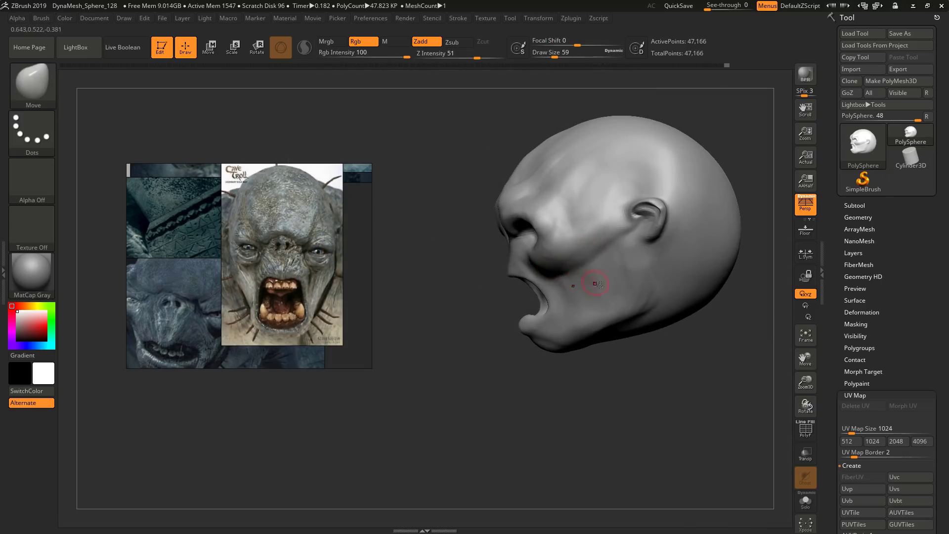
Step: Build up the jaw muscle below the ear with the ClayBuildup brush at draw sizes 132 and 116
right_drag(599, 285, 637, 273)
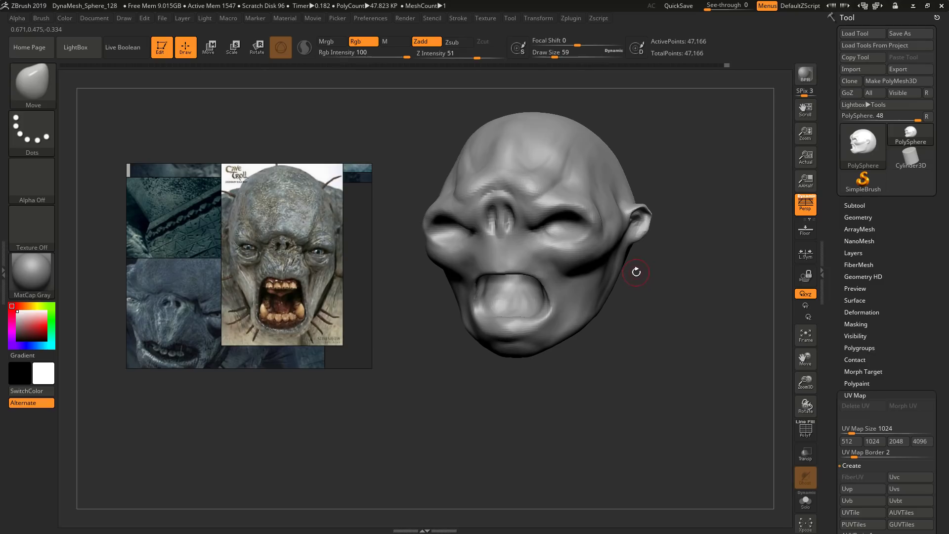
key(b)
key(c)
key(b)
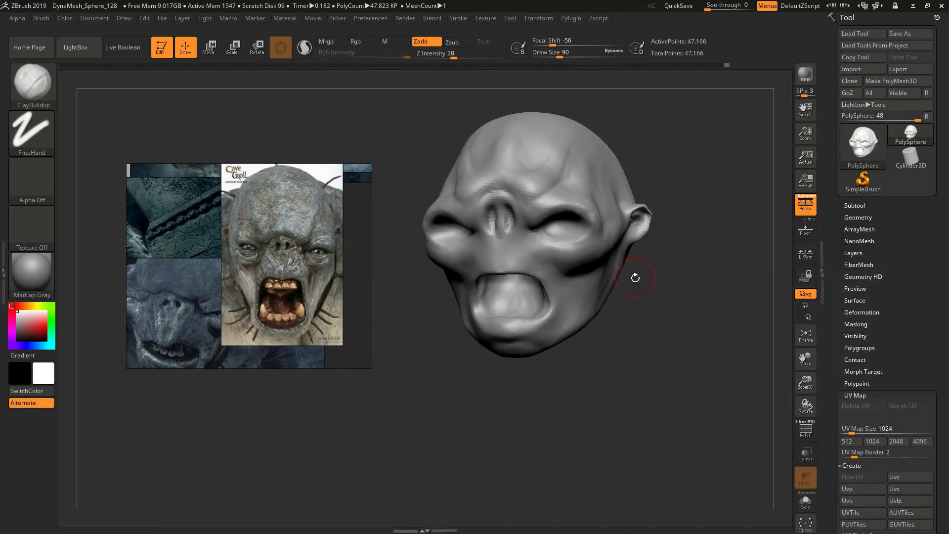
right_drag(636, 277, 608, 292)
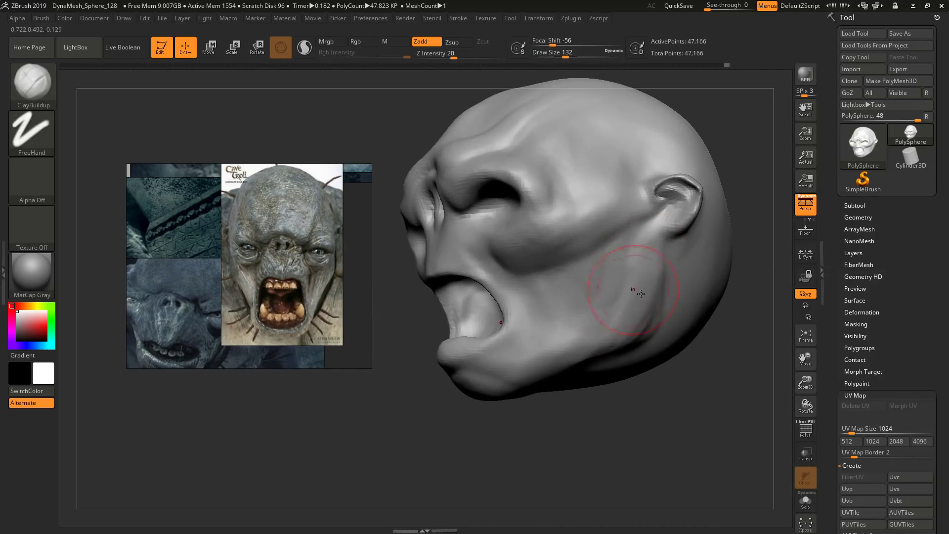
key(bracketleft)
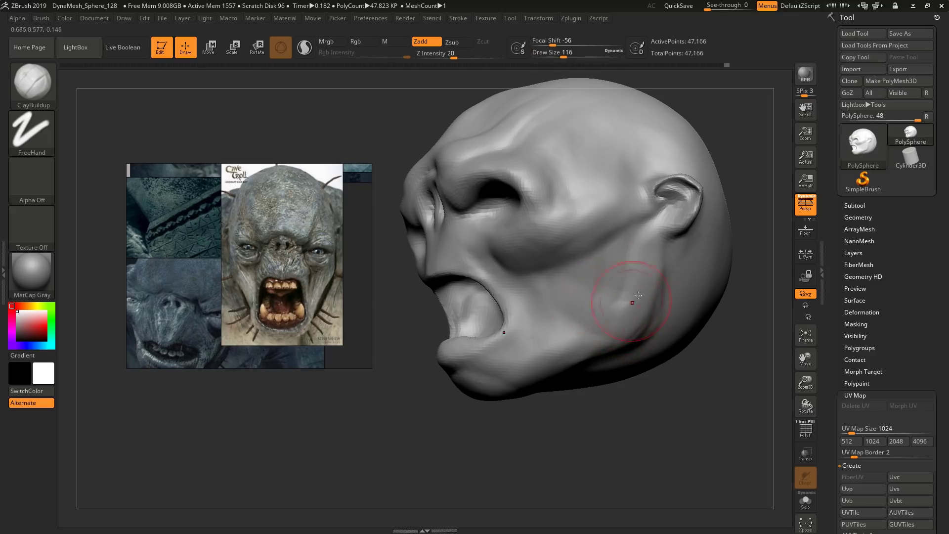
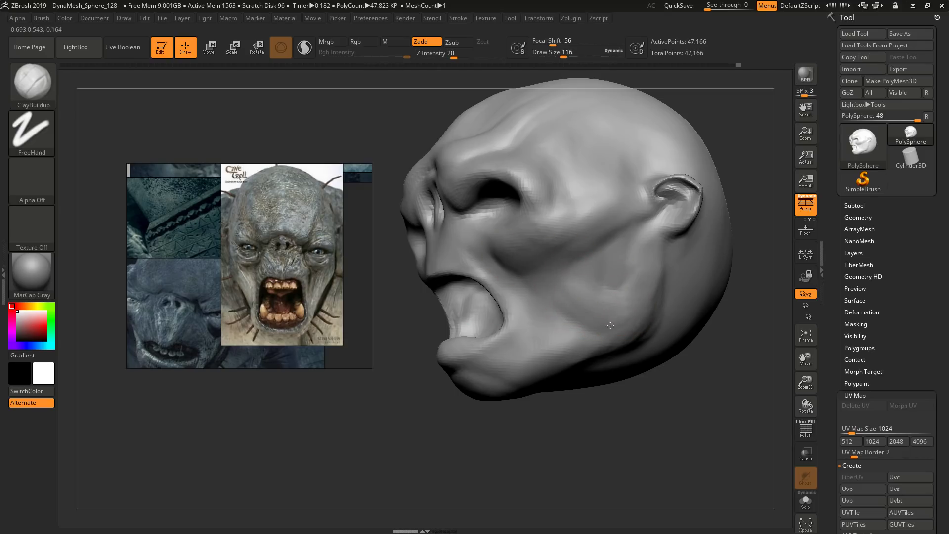
Step: Define the lower edge of the jaw with ClayBuildup at draw size 87
key(s)
drag(624, 325, 620, 325)
right_drag(618, 359, 620, 341)
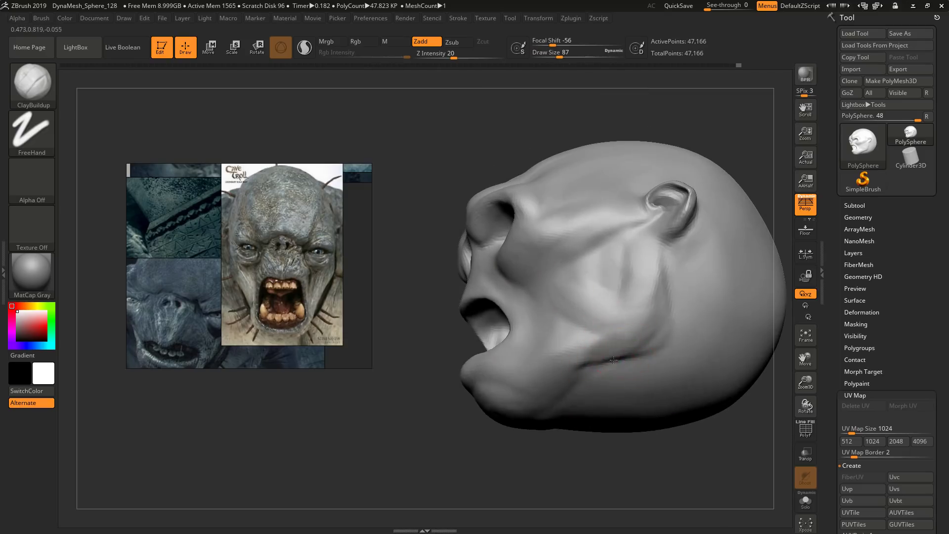
right_drag(598, 359, 614, 354)
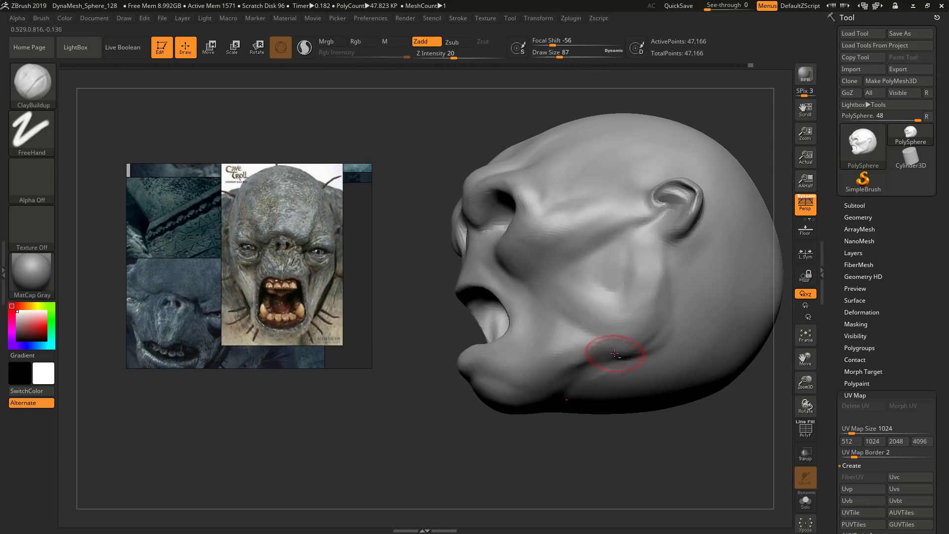
Step: Sculpt the rear jaw corner at draw size 77 and the neck muscles behind it at draw size 124
key(s)
drag(658, 339, 651, 339)
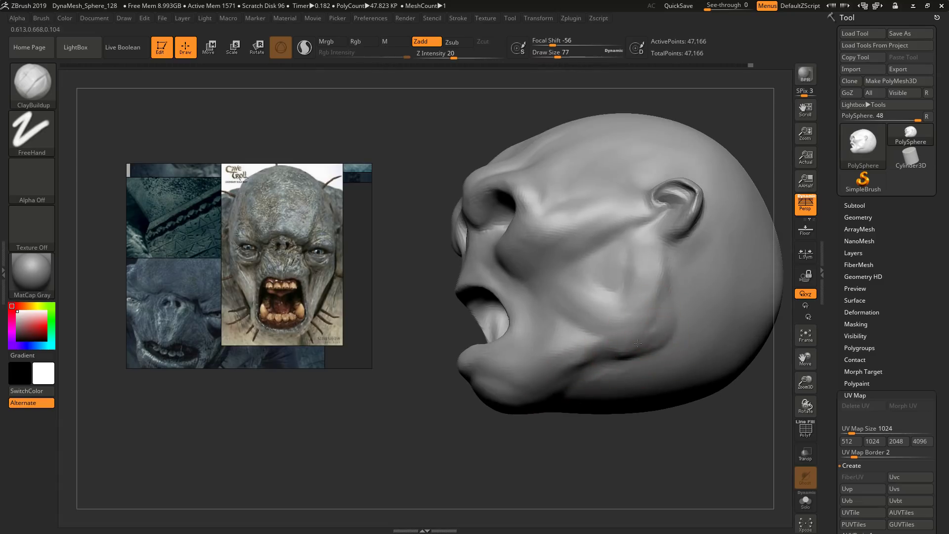
key(s)
drag(678, 296, 702, 297)
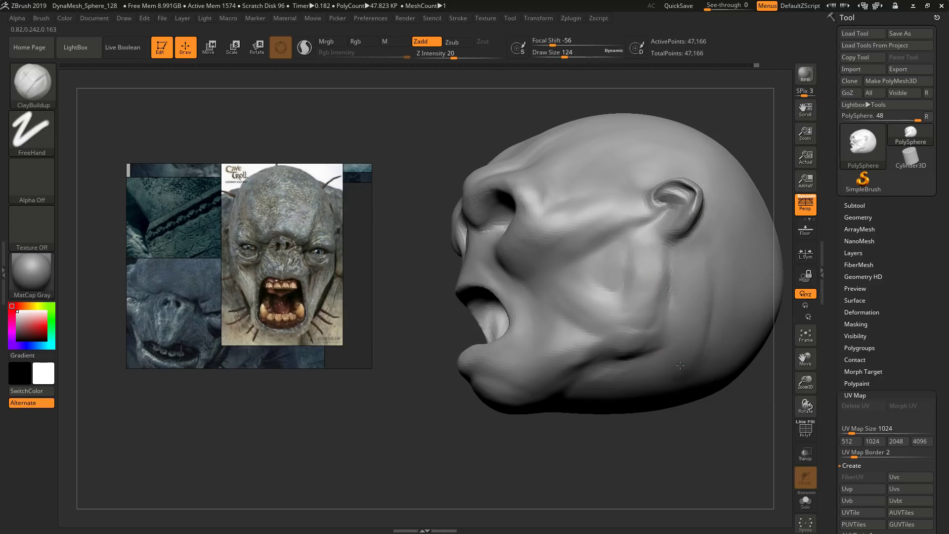
Step: Sculpt the lower cheek between the jaw and the mouth with ClayBuildup at draw size 71
key(s)
drag(578, 356, 571, 355)
right_drag(569, 346, 600, 355)
drag(544, 345, 537, 342)
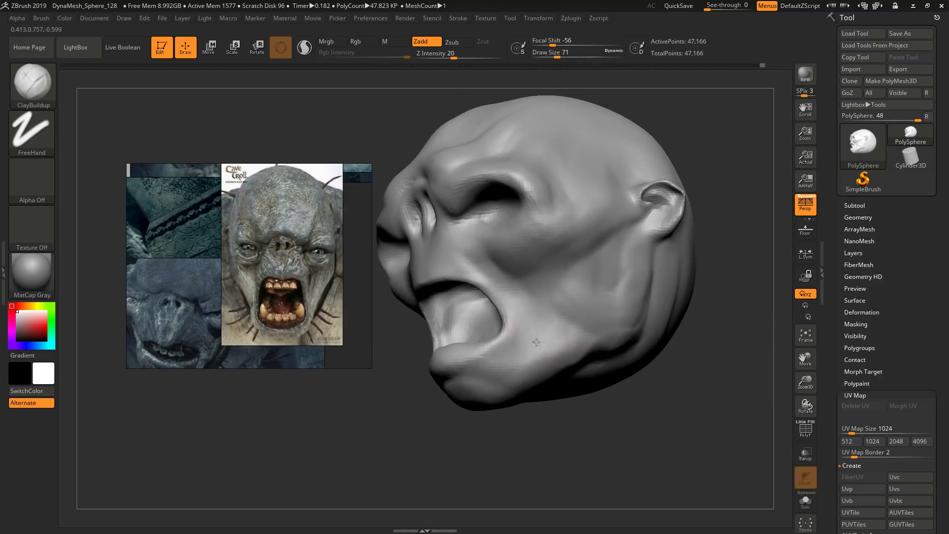
Step: Build up the corner of the mouth and carve below the lower lip with ClayBuildup at draw size 62
right_drag(537, 342, 533, 327)
key(s)
drag(538, 323, 511, 315)
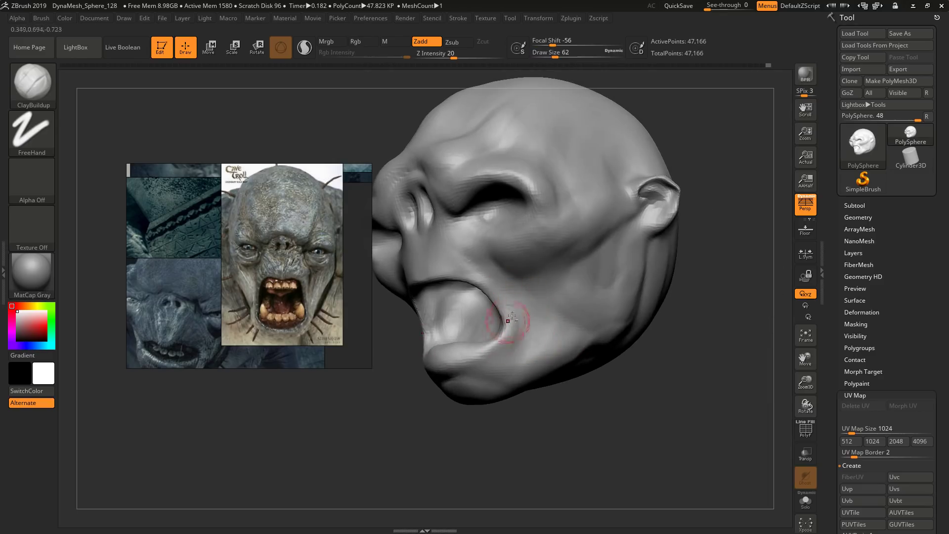
alt+drag(484, 355, 474, 356)
Step: Sculpt the inner corner of the eye socket beside the nose with ClayBuildup at draw size 68
mouse_move(477, 355)
right_down()
mouse_move(615, 345)
mouse_move(600, 329)
mouse_move(588, 269)
mouse_move(618, 264)
mouse_move(609, 252)
right_up()
key([)
key([)
key(s)
drag(609, 252, 614, 250)
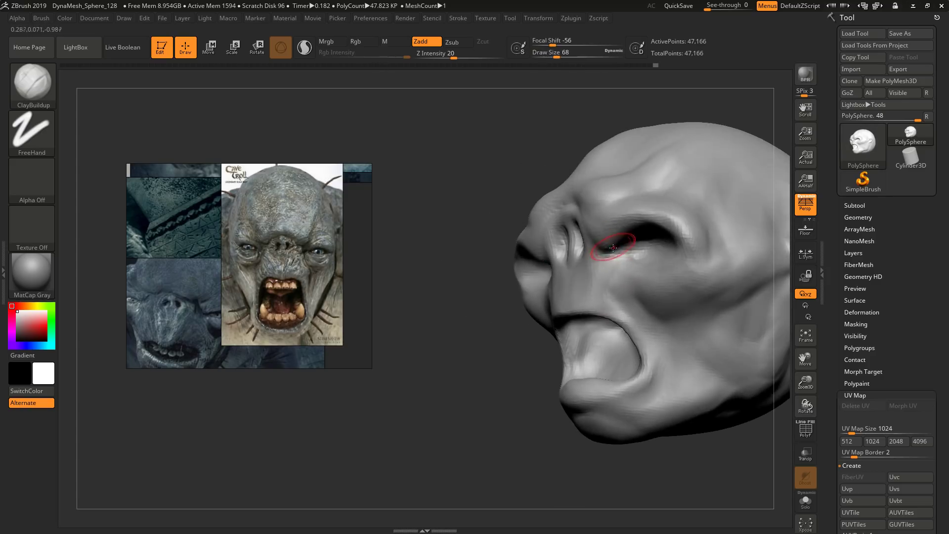
right_drag(614, 247, 616, 240)
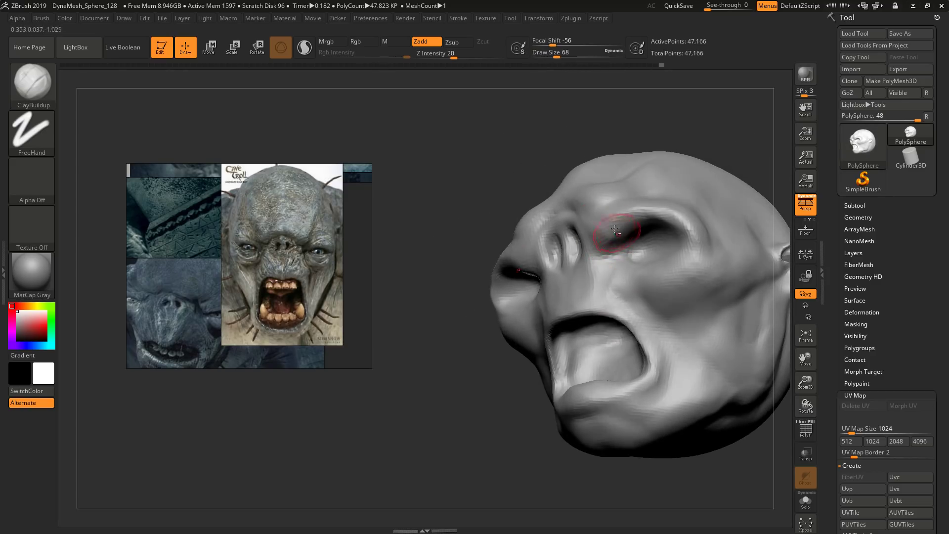
Step: Build up the outer rim of the eye socket and the upper cheek with ClayBuildup at draw sizes 62 and 56
mouse_move(586, 250)
right_down()
mouse_move(509, 244)
mouse_move(494, 261)
mouse_move(447, 254)
mouse_move(477, 248)
mouse_move(499, 269)
right_up()
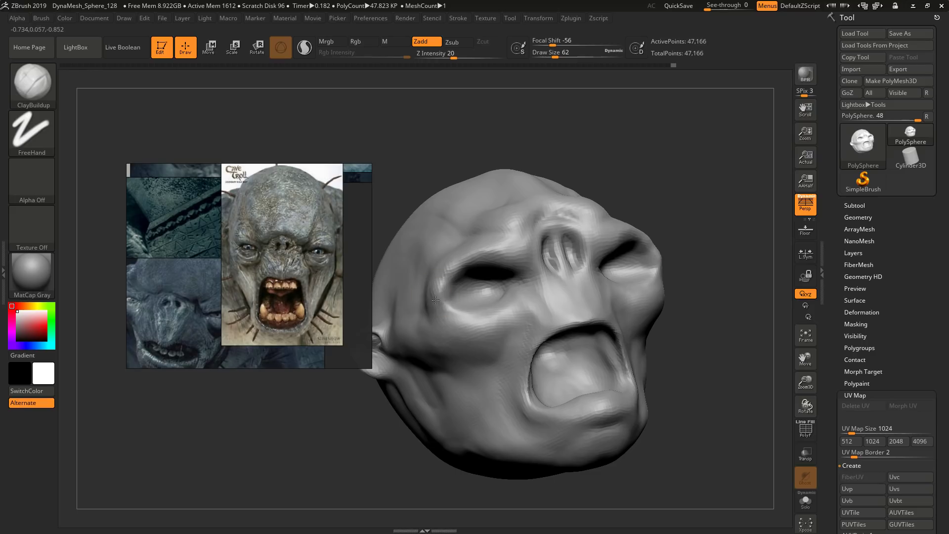
right_drag(450, 313, 464, 326)
key(s)
drag(472, 311, 470, 310)
drag(470, 309, 452, 316)
right_drag(452, 315, 535, 324)
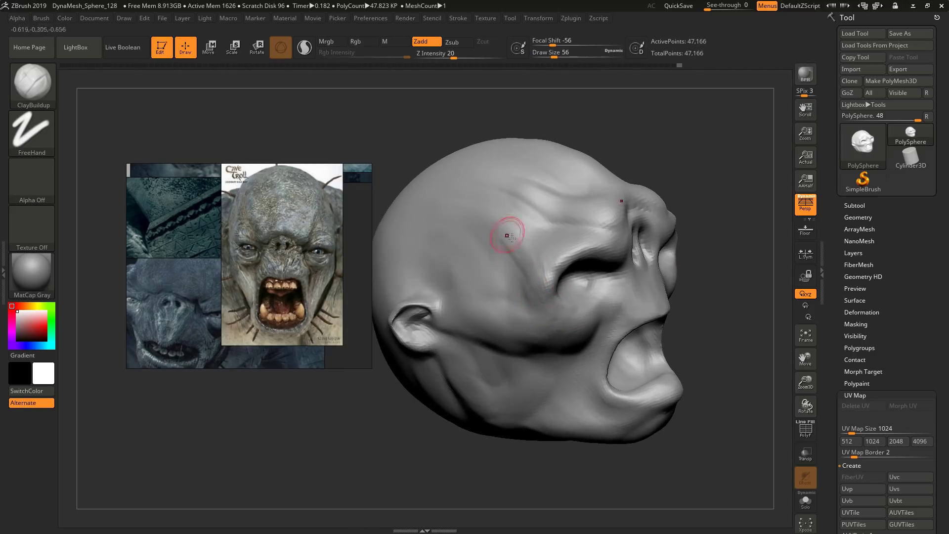
Step: Sculpt the temple and the outer corner of the eye socket with ClayBuildup at draw size 56
right_drag(502, 227, 542, 254)
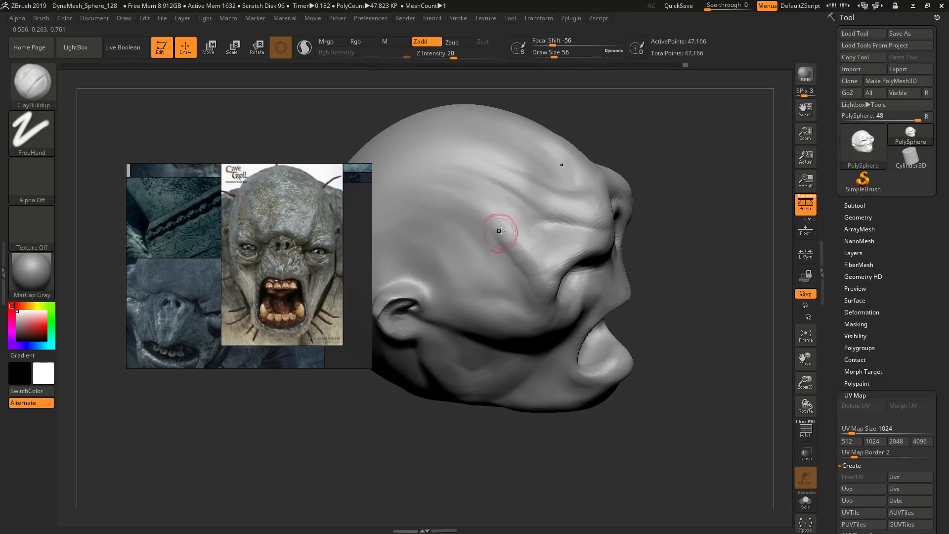
mouse_move(499, 224)
right_down()
mouse_move(462, 197)
mouse_move(471, 185)
right_up()
drag(562, 271, 566, 316)
Step: Refine the cheek below the eye and the inside of the eye socket with ClayBuildup at draw sizes 56 and 31
mouse_move(576, 311)
alt+right_down()
mouse_move(537, 277)
mouse_move(599, 218)
alt+right_up()
mouse_move(648, 271)
right_down()
mouse_move(658, 274)
mouse_move(639, 309)
right_up()
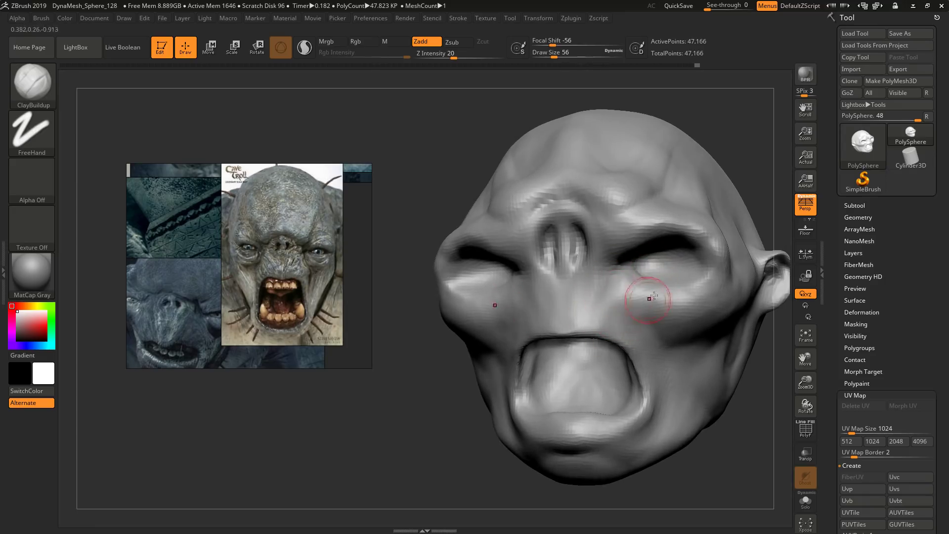
mouse_move(635, 303)
right_down()
mouse_move(682, 258)
mouse_move(672, 253)
mouse_move(692, 252)
right_up()
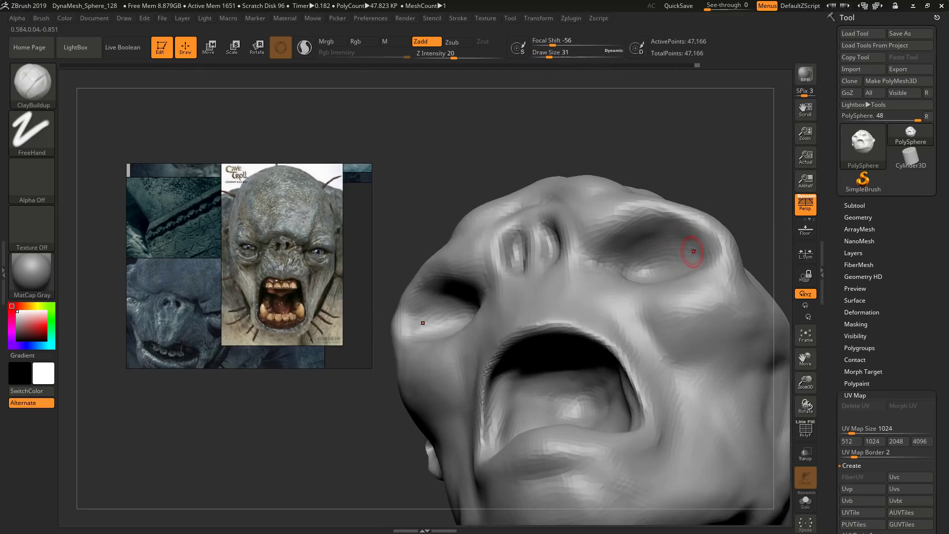
Step: Switch to the Standard brush and set its draw size to 29 for work inside the eye socket
key(b)
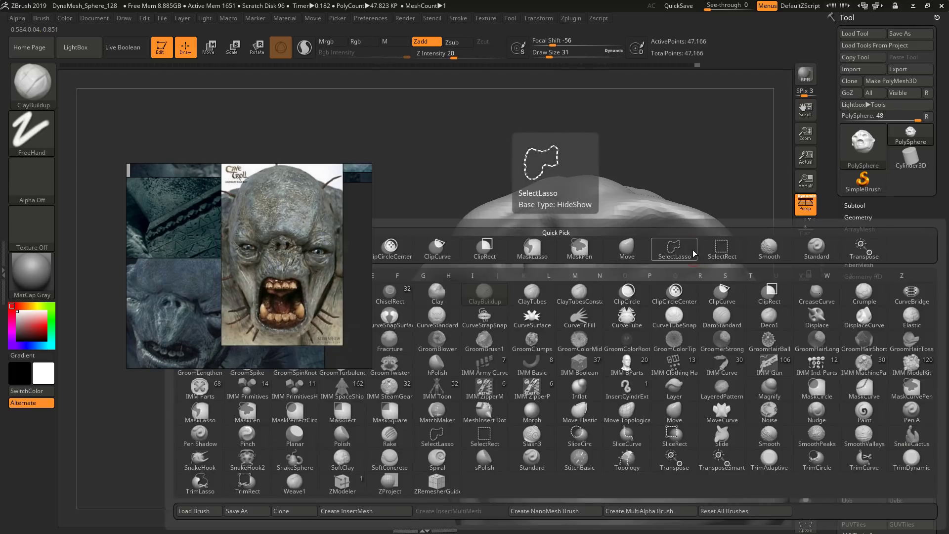
key(s)
key(t)
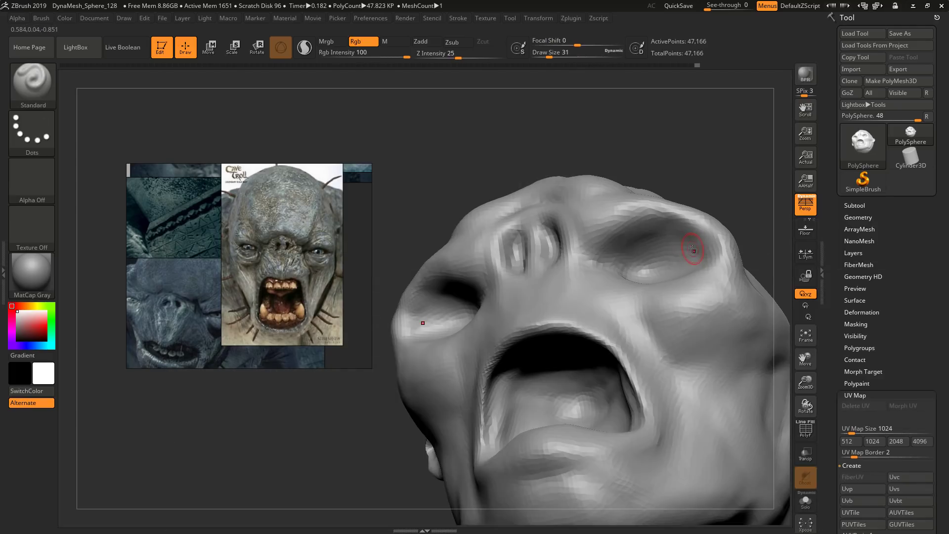
key(s)
drag(693, 251, 691, 251)
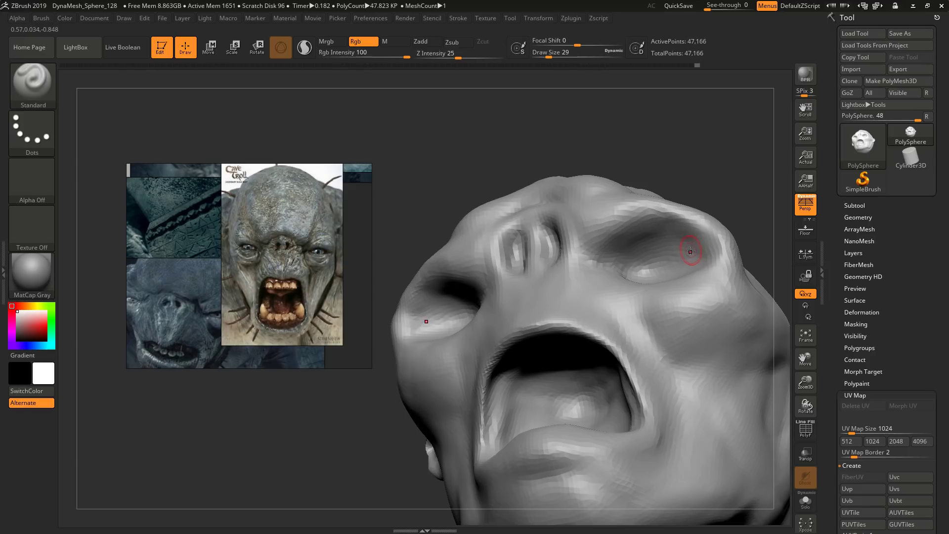
mouse_move(692, 251)
right_down()
mouse_move(688, 277)
mouse_move(685, 251)
right_up()
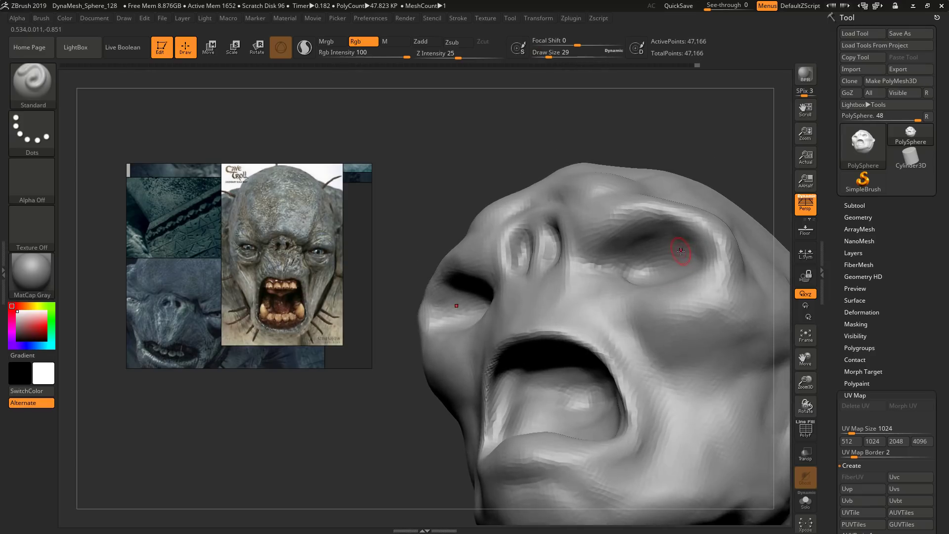
Step: Turn on Zadd, undo the test stroke, and sculpt the eyelid folds around the eyeball with the Standard brush at draw size 27
key(s)
mouse_move(687, 252)
mouse_down()
mouse_move(637, 250)
mouse_move(658, 269)
mouse_move(623, 257)
mouse_move(645, 248)
mouse_move(684, 258)
mouse_move(646, 248)
mouse_move(632, 269)
mouse_up()
key(s)
click(435, 42)
key(s)
key(ctrl+z)
key(s)
mouse_move(652, 253)
right_down()
mouse_move(639, 297)
mouse_move(641, 279)
mouse_move(702, 253)
mouse_move(683, 276)
right_up()
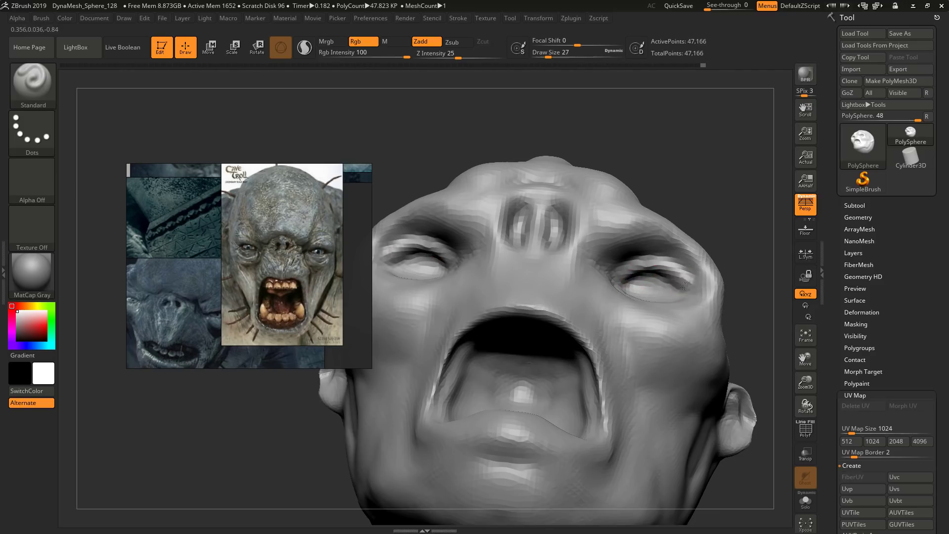
right_drag(692, 276, 670, 358)
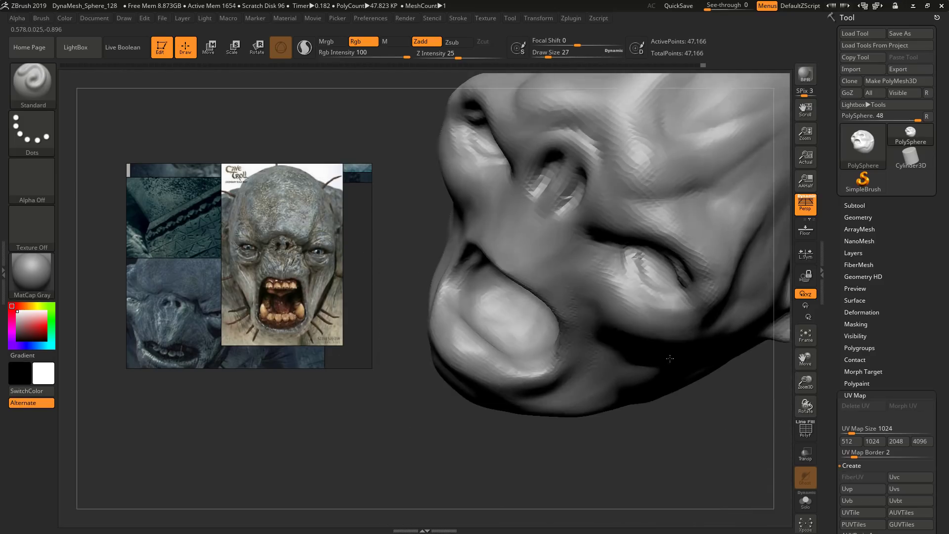
mouse_move(643, 271)
right_down()
mouse_move(632, 247)
mouse_move(640, 267)
mouse_move(666, 268)
mouse_move(629, 271)
mouse_move(653, 318)
mouse_move(699, 287)
right_up()
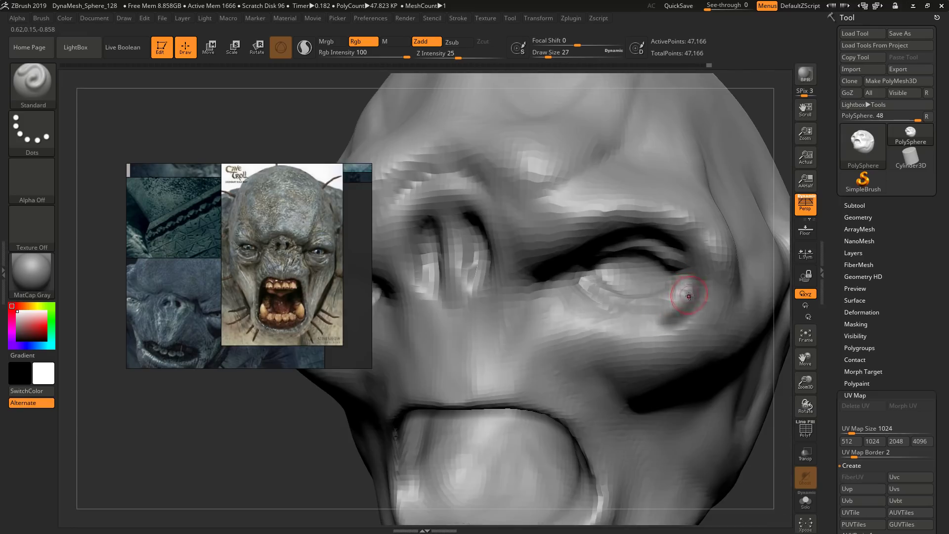
Step: Turn off Rgb and refine the upper and lower eyelids with the Standard brush at draw sizes 27 and 23
click(360, 41)
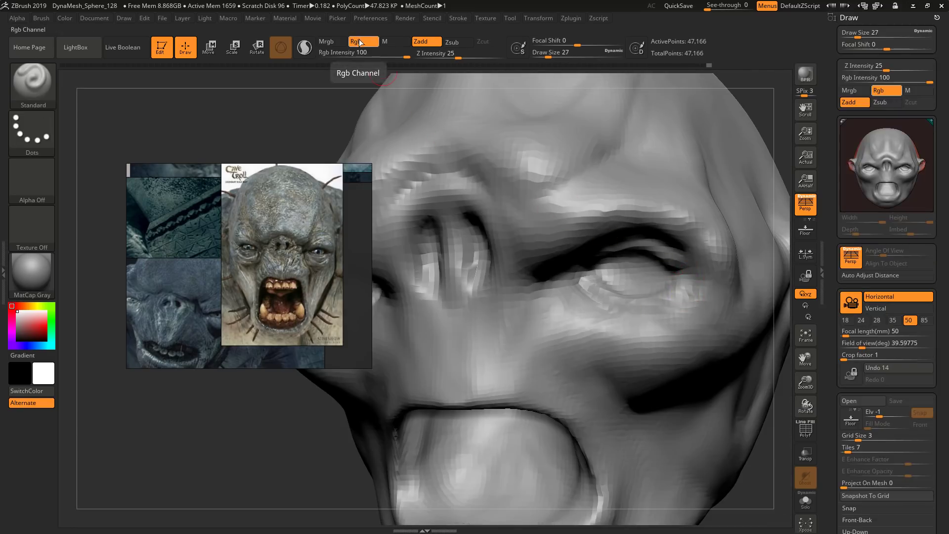
right_drag(677, 302, 677, 311)
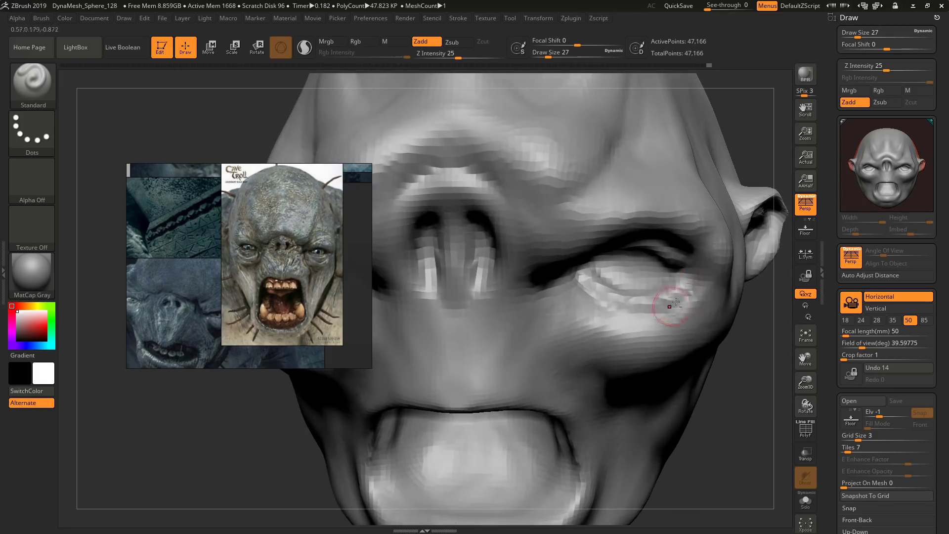
mouse_move(598, 295)
right_down()
mouse_move(603, 308)
mouse_move(609, 295)
mouse_move(600, 300)
right_up()
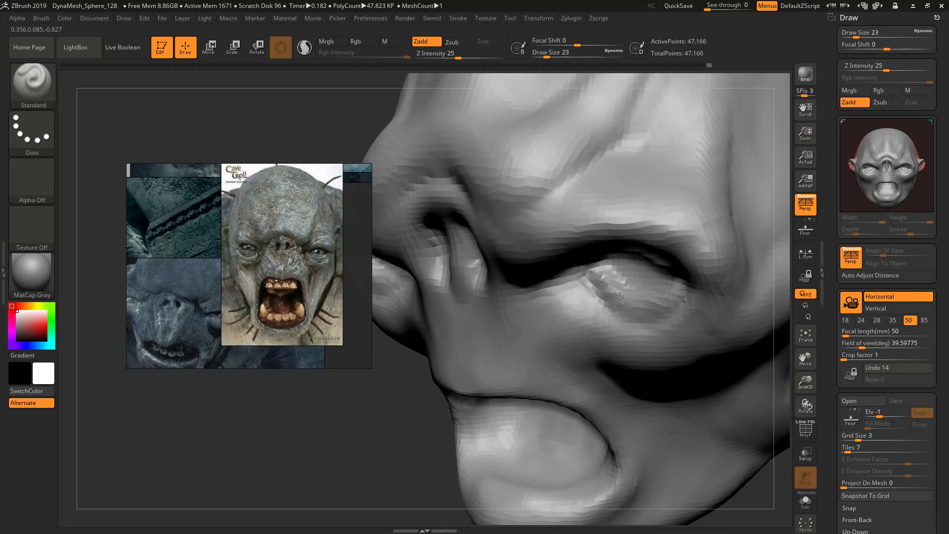
right_drag(662, 300, 670, 273)
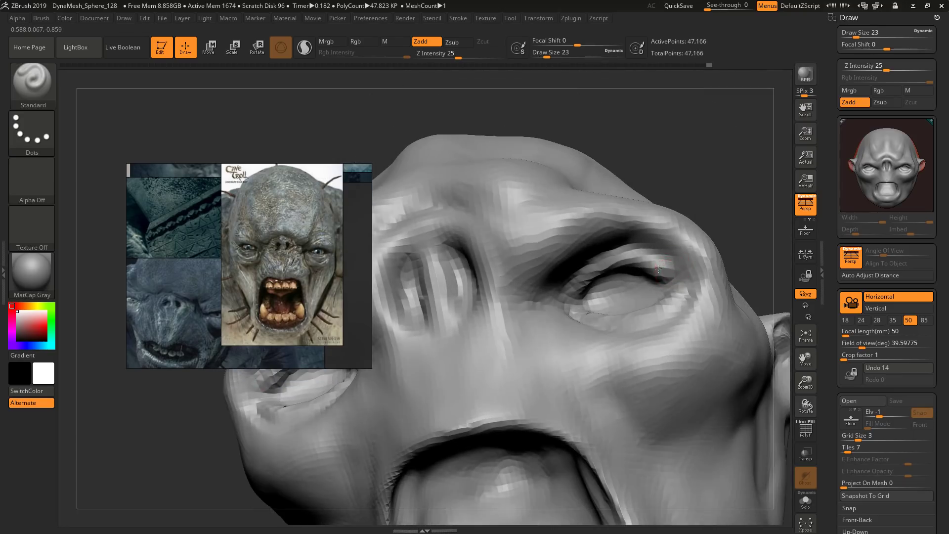
right_drag(587, 283, 583, 273)
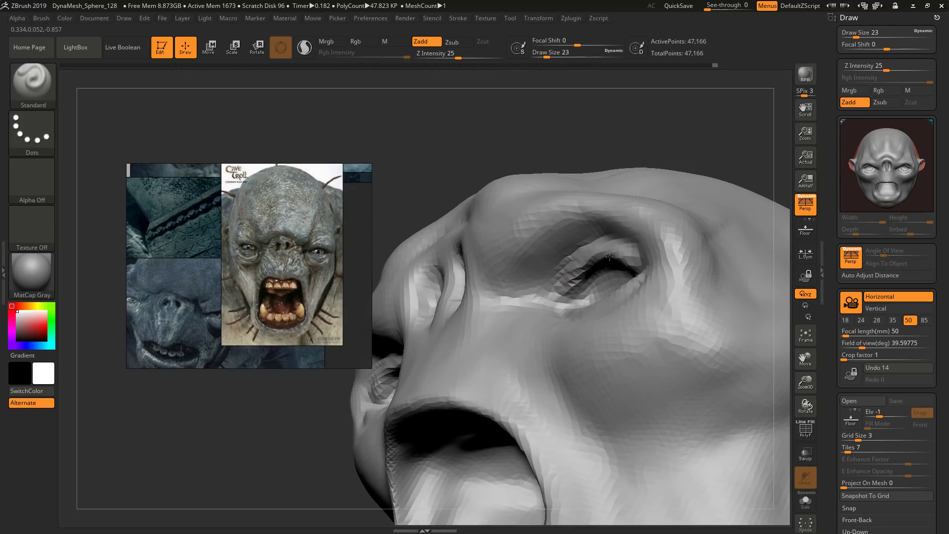
mouse_move(633, 269)
right_down()
mouse_move(576, 247)
mouse_move(627, 305)
mouse_move(612, 307)
mouse_move(625, 272)
mouse_move(629, 313)
mouse_move(624, 293)
right_up()
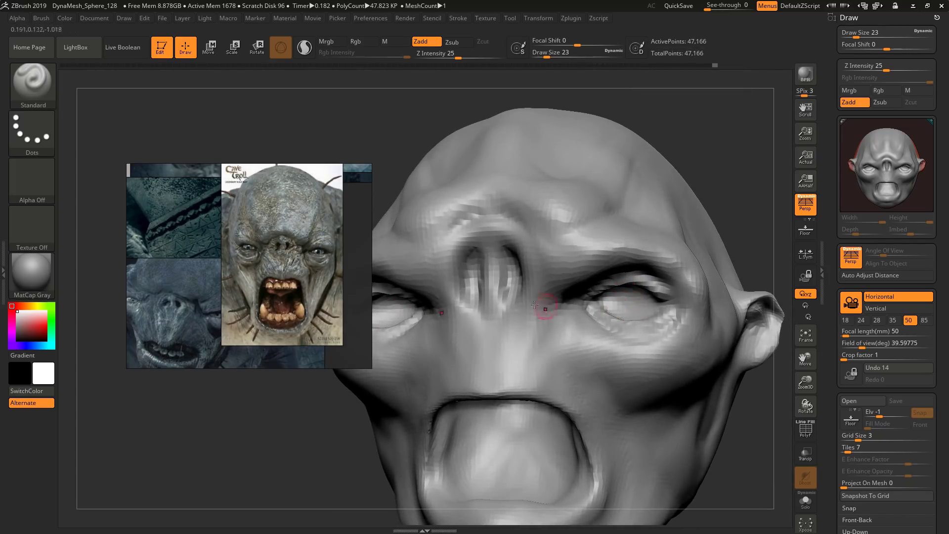
Step: Sculpt the bags and wrinkles beneath the eye with the Standard brush at draw sizes 37 and 23
mouse_move(523, 294)
alt+right_down()
mouse_move(568, 272)
mouse_move(571, 241)
mouse_move(508, 252)
mouse_move(515, 224)
mouse_move(466, 260)
mouse_move(466, 269)
mouse_move(502, 269)
alt+right_up()
key([)
key(])
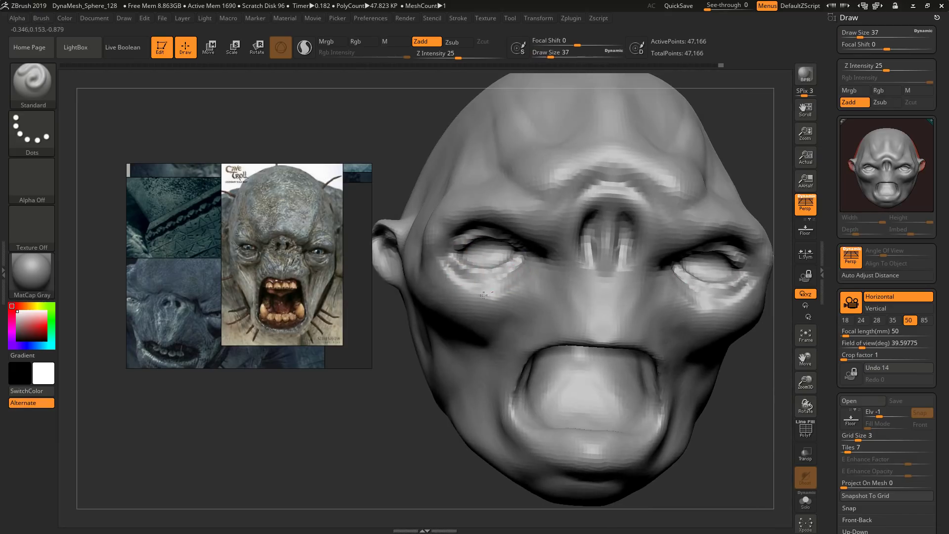
mouse_move(452, 267)
right_down()
mouse_move(510, 291)
mouse_move(498, 298)
right_up()
key([)
key([)
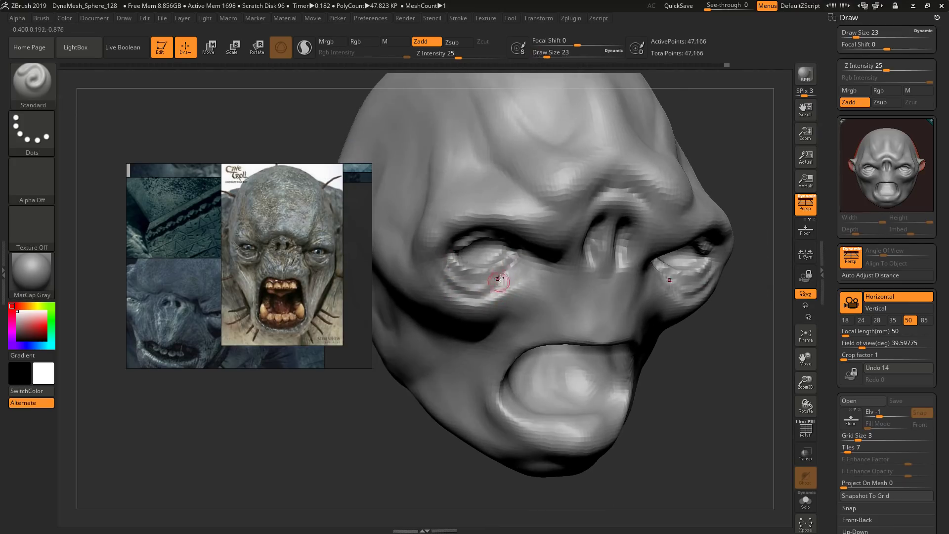
mouse_move(504, 278)
mouse_down()
mouse_move(470, 297)
mouse_move(444, 256)
mouse_up()
Step: Refine the surface between the inner eye corner and the nostril with the Standard brush at draw size 31
right_drag(526, 274, 547, 265)
key(s)
drag(548, 254, 543, 255)
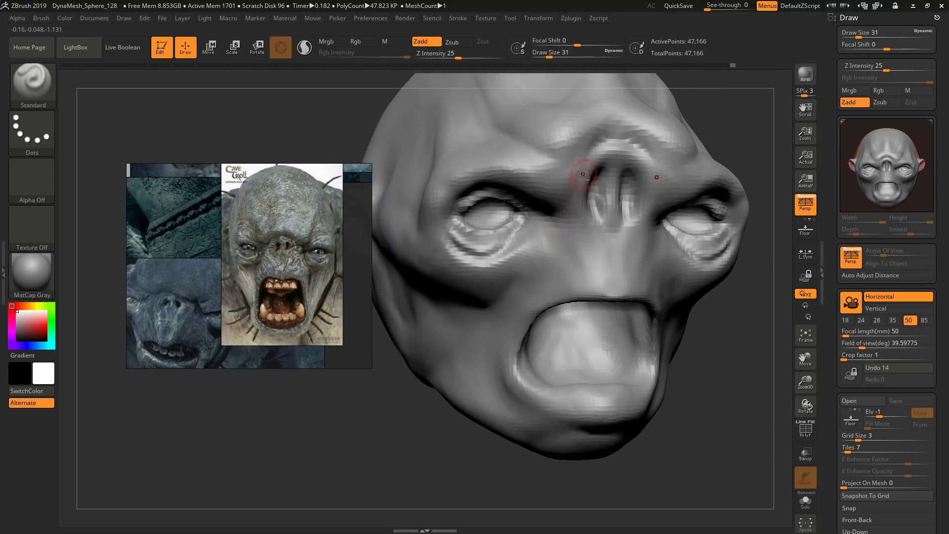
mouse_move(554, 246)
right_down()
mouse_move(547, 250)
mouse_move(577, 212)
right_up()
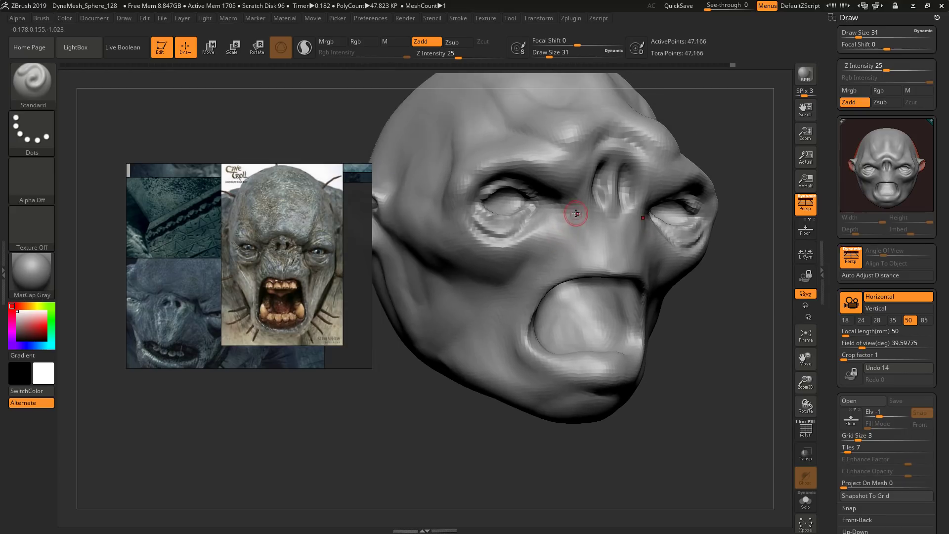
Step: Sculpt the arched fold above the nostrils with the Standard brush at draw size 27
key(s)
key(s)
right_drag(605, 144, 608, 143)
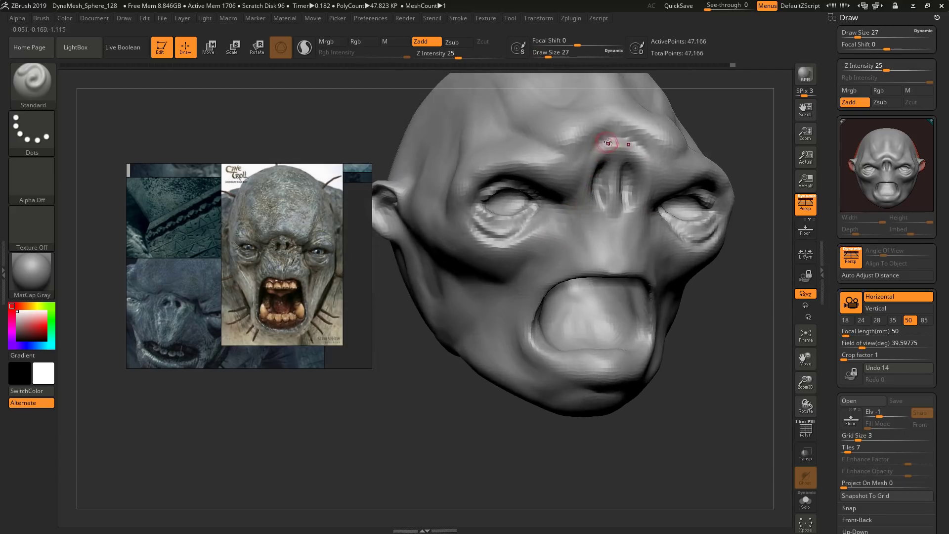
drag(648, 145, 562, 144)
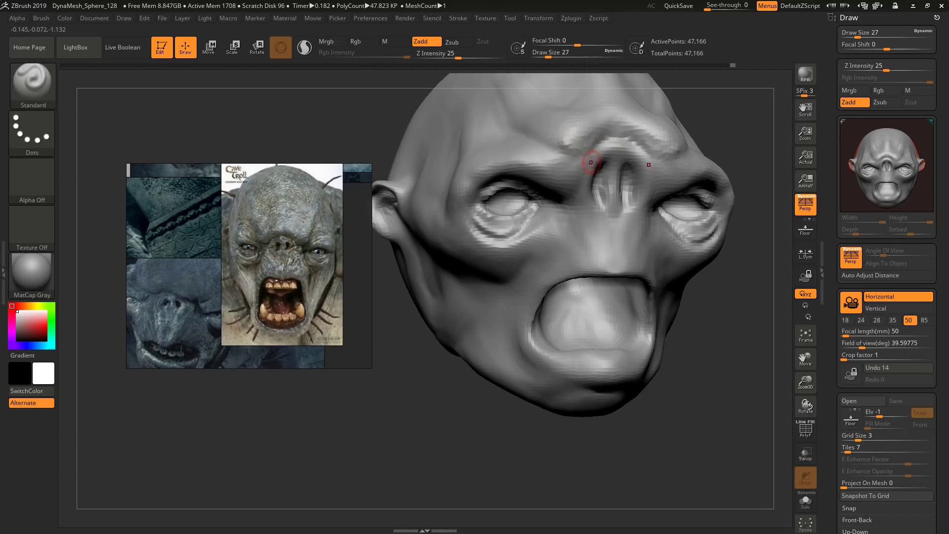
right_drag(593, 163, 595, 156)
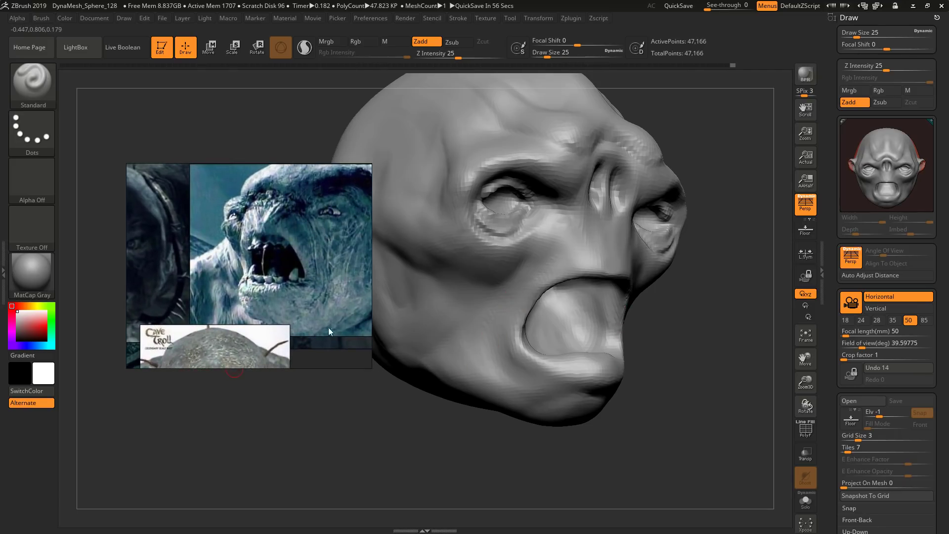
Step: Sculpt a thin fold running from beside the nose around the mouth to the chin at draw size 16
key(s)
click(567, 201)
mouse_move(592, 194)
right_down()
mouse_move(558, 185)
mouse_move(629, 218)
mouse_move(555, 212)
mouse_move(534, 183)
right_up()
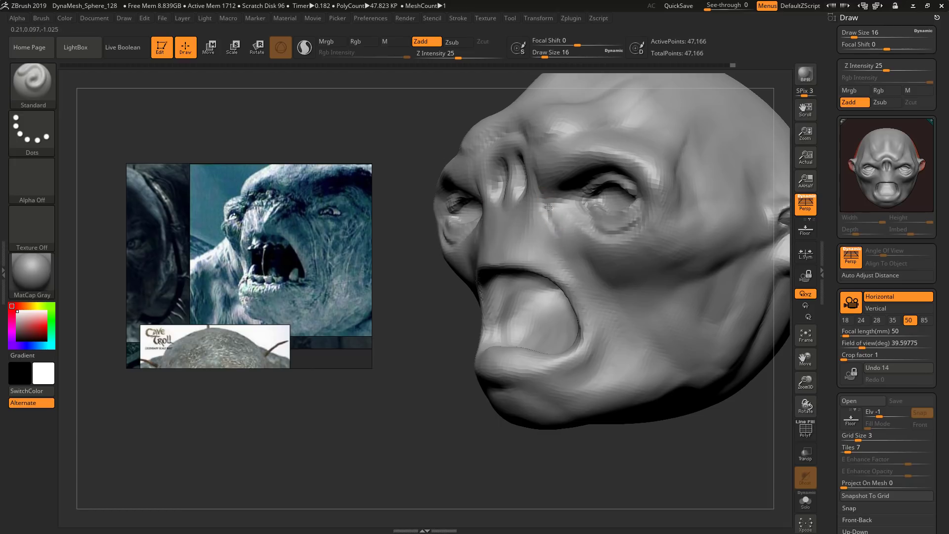
drag(548, 207, 601, 324)
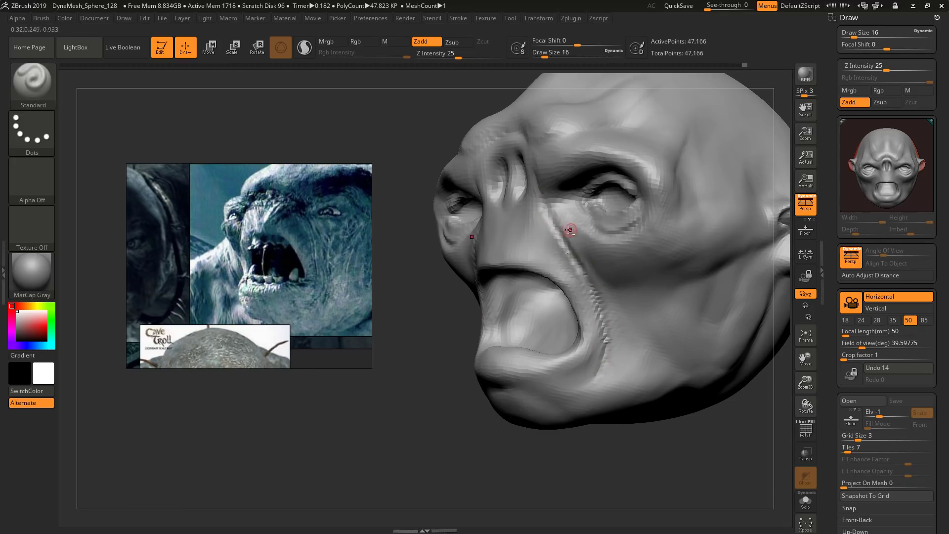
mouse_move(601, 344)
mouse_down()
mouse_move(591, 385)
mouse_move(557, 401)
mouse_up()
right_drag(566, 379, 576, 379)
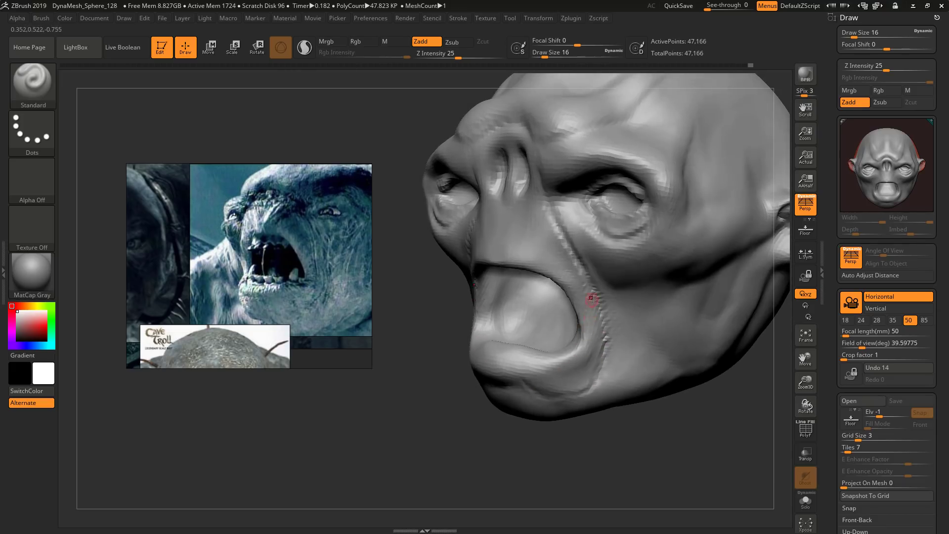
Step: Sculpt additional vertical folds on the cheek beside the mouth with the Standard brush at draw sizes 46 and 27
right_drag(594, 298, 604, 292)
key(s)
drag(606, 291, 612, 291)
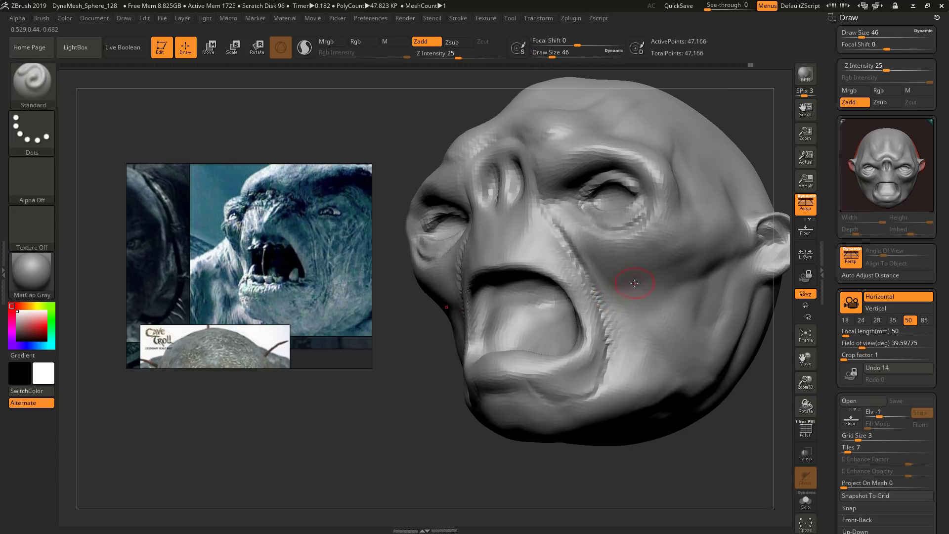
right_drag(629, 286, 622, 289)
key(s)
drag(630, 290, 627, 290)
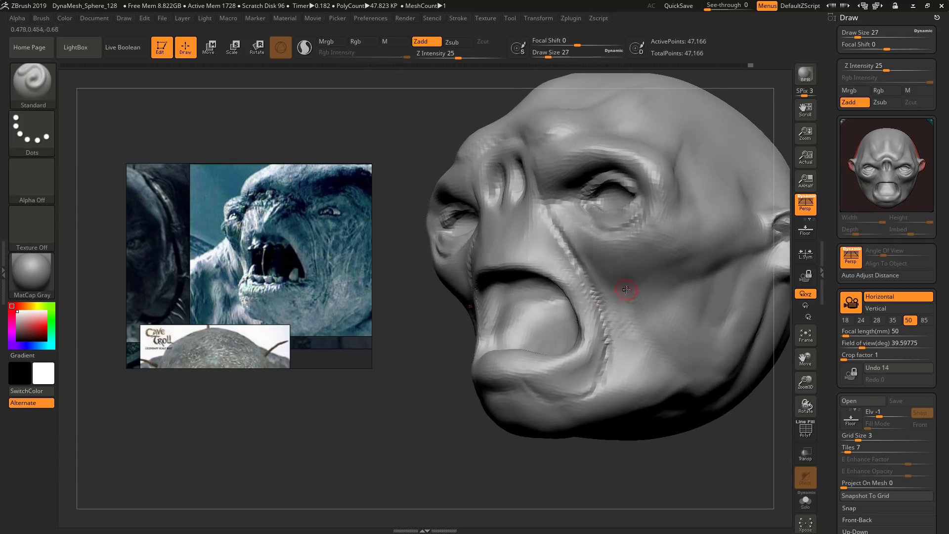
right_drag(592, 345, 642, 314)
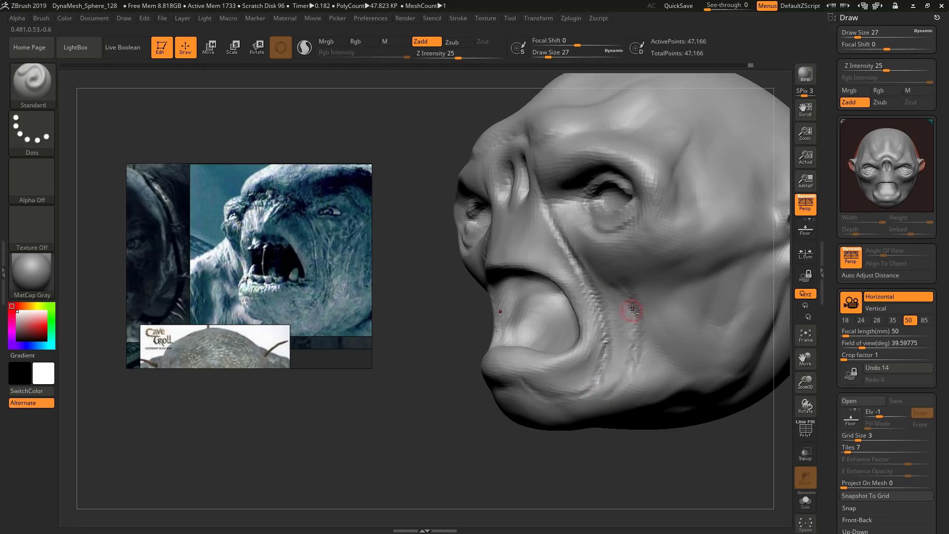
Step: Shape the nostrils and the septum between them with the Standard brush at draw size 33
mouse_move(633, 309)
right_down()
mouse_move(572, 248)
mouse_move(583, 251)
right_up()
mouse_move(589, 197)
alt+mouse_down()
mouse_move(577, 190)
mouse_move(572, 204)
mouse_move(577, 192)
mouse_move(590, 218)
alt+mouse_up()
key(s)
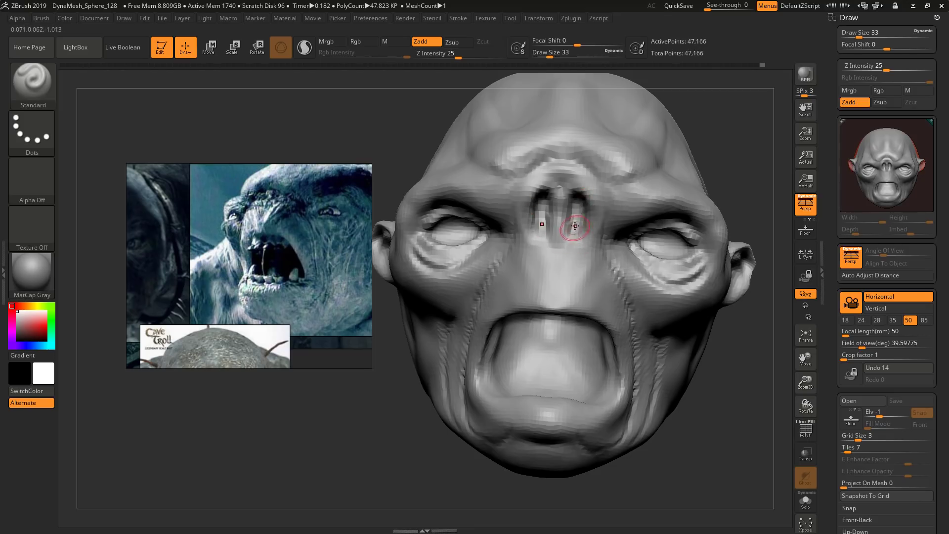
right_drag(576, 226, 582, 230)
drag(578, 216, 575, 228)
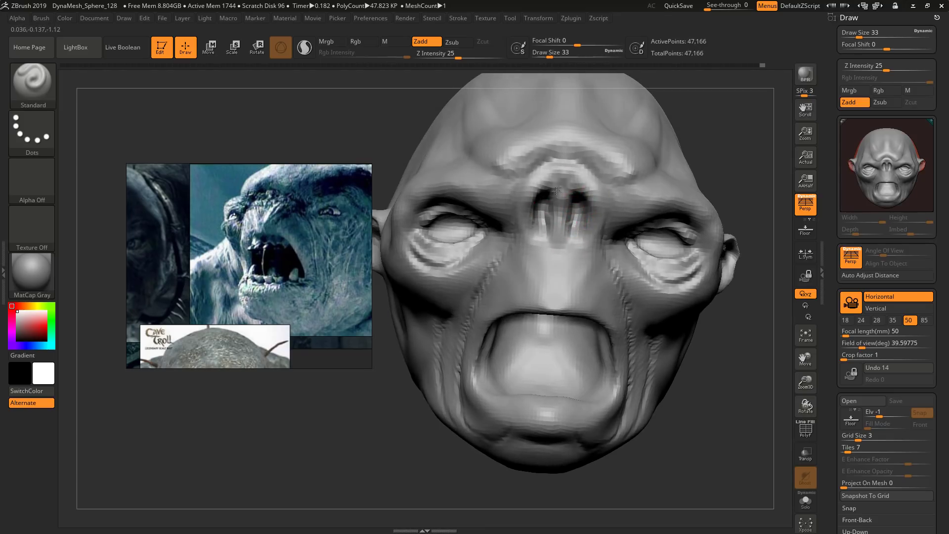
Step: Refine the upper lip, lower lip and mouth corners with the Standard brush at draw size 33
mouse_move(559, 181)
right_down()
mouse_move(546, 174)
mouse_move(632, 207)
mouse_move(551, 245)
mouse_move(609, 266)
mouse_move(593, 266)
right_up()
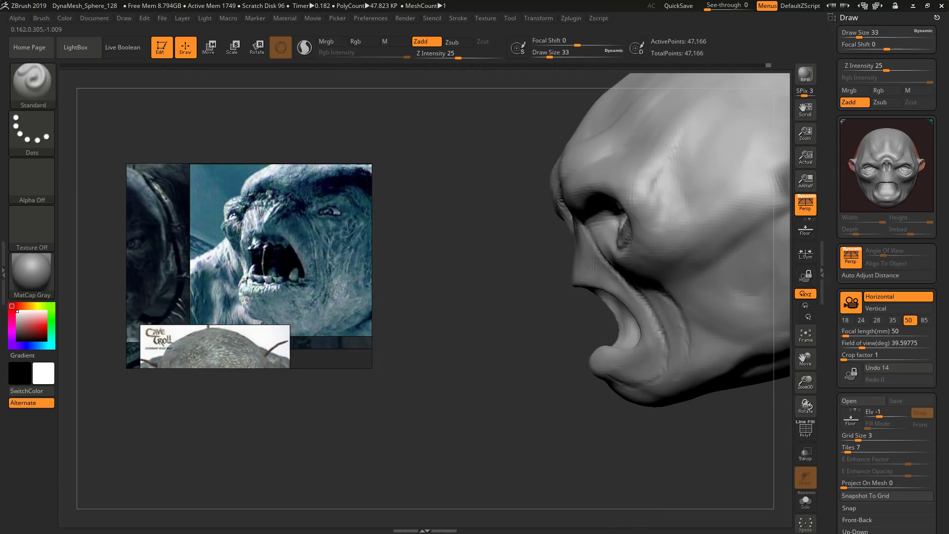
right_drag(601, 299, 659, 302)
right_drag(572, 328, 562, 334)
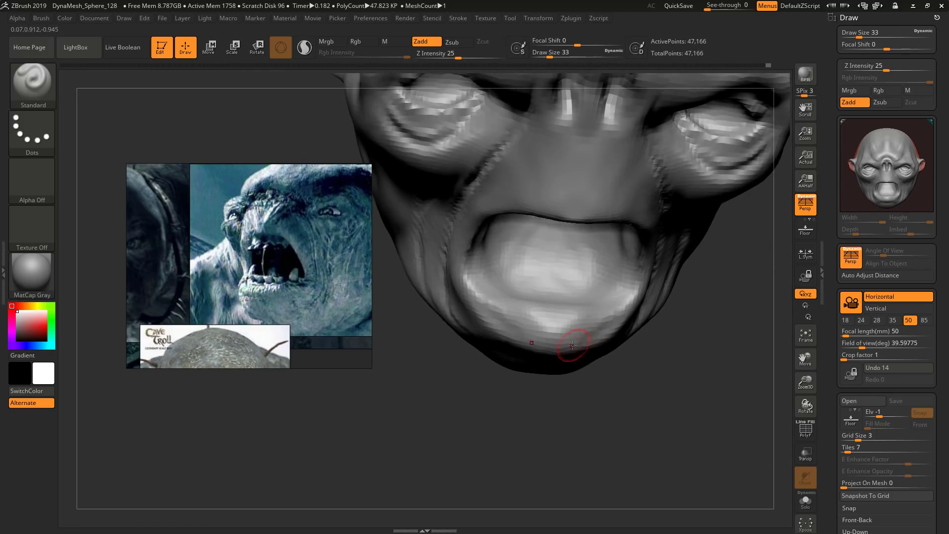
right_drag(477, 281, 478, 262)
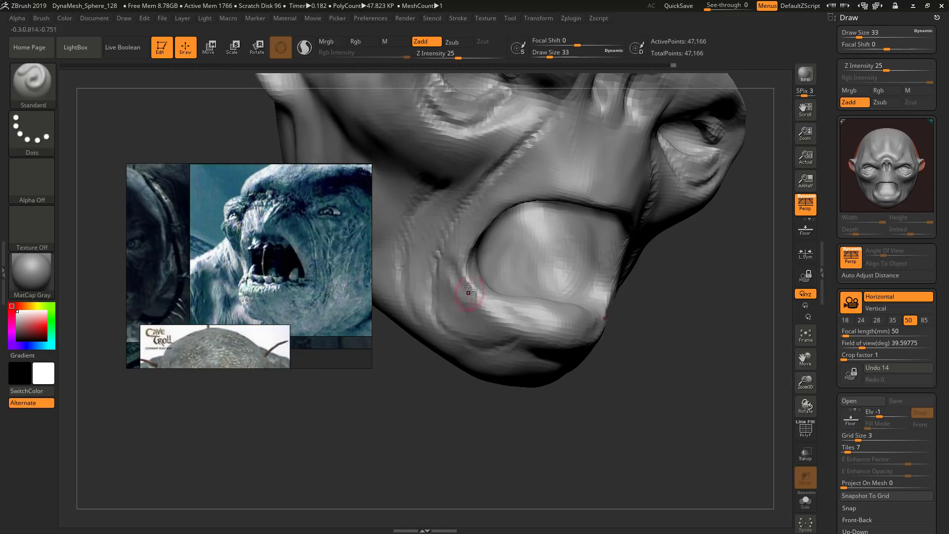
Step: Build up the chin below the lower lip with the Standard brush at draw size 62
mouse_move(685, 383)
right_down()
mouse_move(639, 375)
mouse_move(588, 324)
right_up()
key(bracketright)
key(bracketright)
key(bracketright)
right_drag(544, 346, 540, 318)
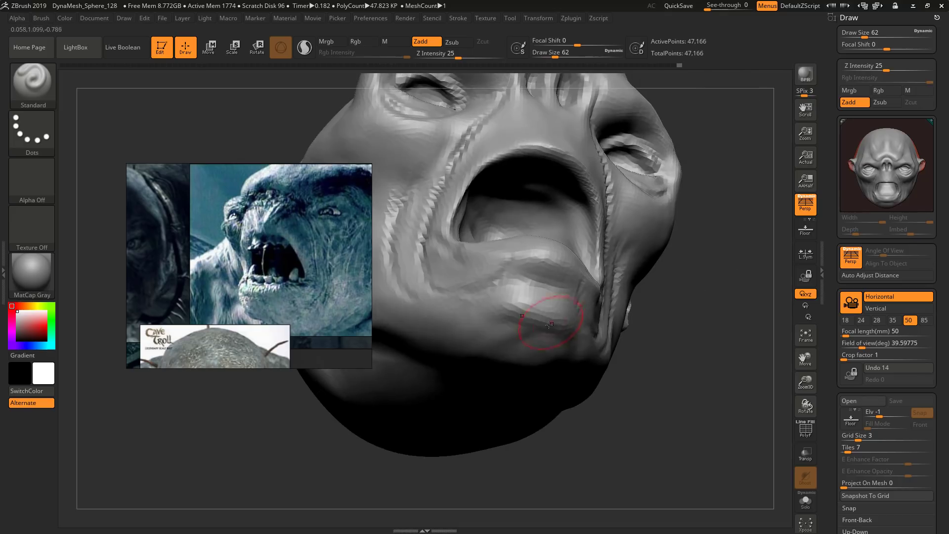
mouse_move(481, 320)
ctrl+right_down()
mouse_move(499, 279)
mouse_move(496, 326)
ctrl+right_up()
alt+right_drag(570, 281, 551, 320)
right_drag(551, 320, 506, 297)
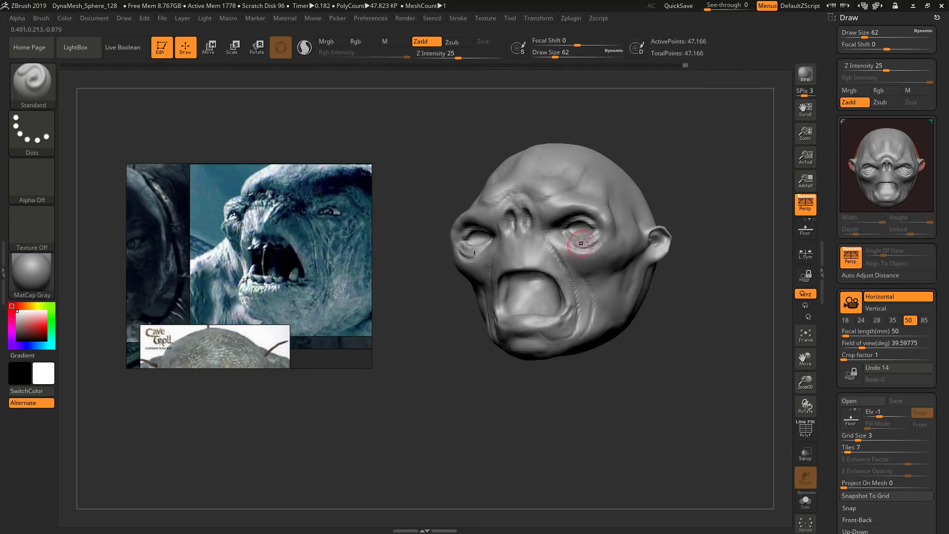
Step: Subdivide the troll head mesh once to add a second subdivision level
mouse_move(605, 220)
ctrl+right_down()
mouse_move(603, 244)
mouse_move(599, 228)
mouse_move(572, 211)
mouse_move(600, 218)
mouse_move(627, 248)
mouse_move(654, 242)
mouse_move(614, 276)
mouse_move(552, 258)
mouse_move(569, 257)
mouse_move(585, 287)
mouse_move(584, 274)
mouse_move(610, 280)
ctrl+right_up()
drag(830, 302, 809, 153)
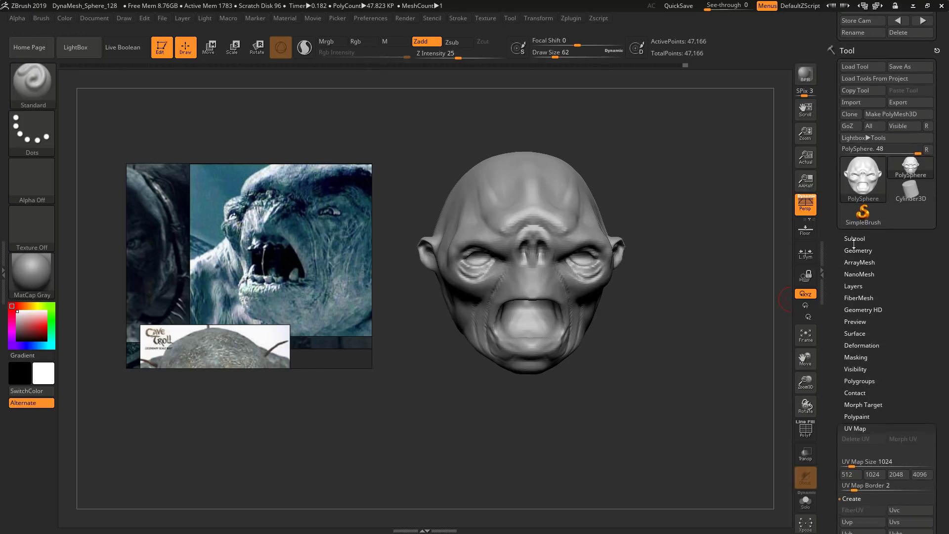
click(852, 250)
drag(832, 267, 835, 218)
click(856, 244)
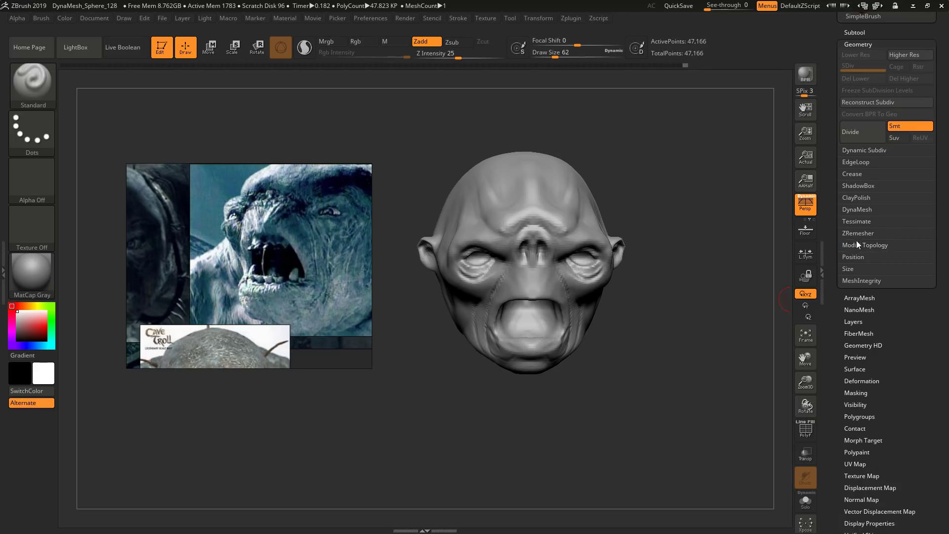
click(856, 209)
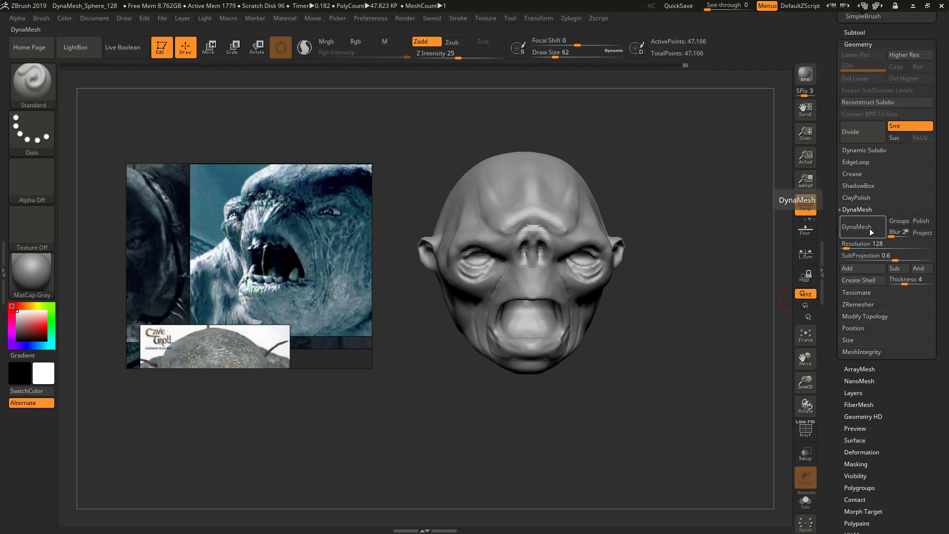
ctrl+right_drag(572, 254, 645, 300)
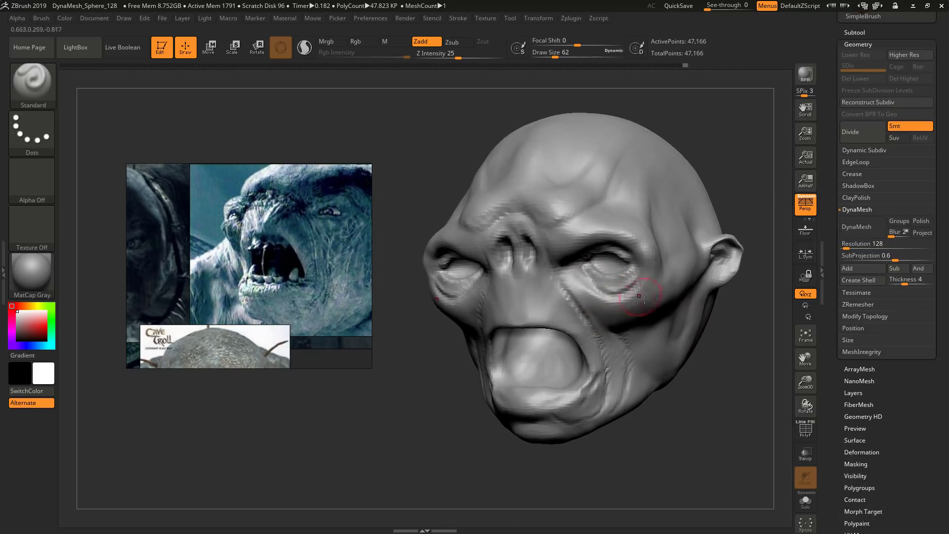
drag(828, 112, 828, 144)
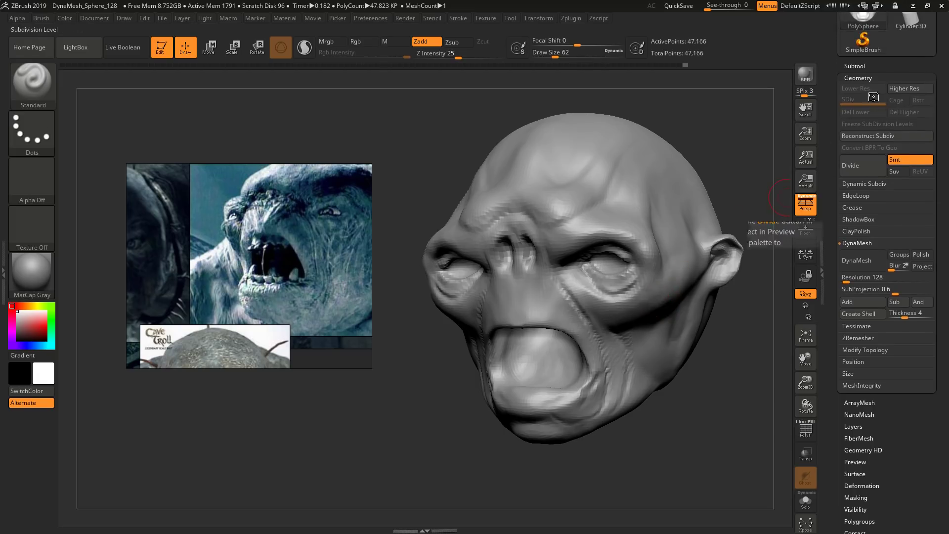
key(ctrl+d)
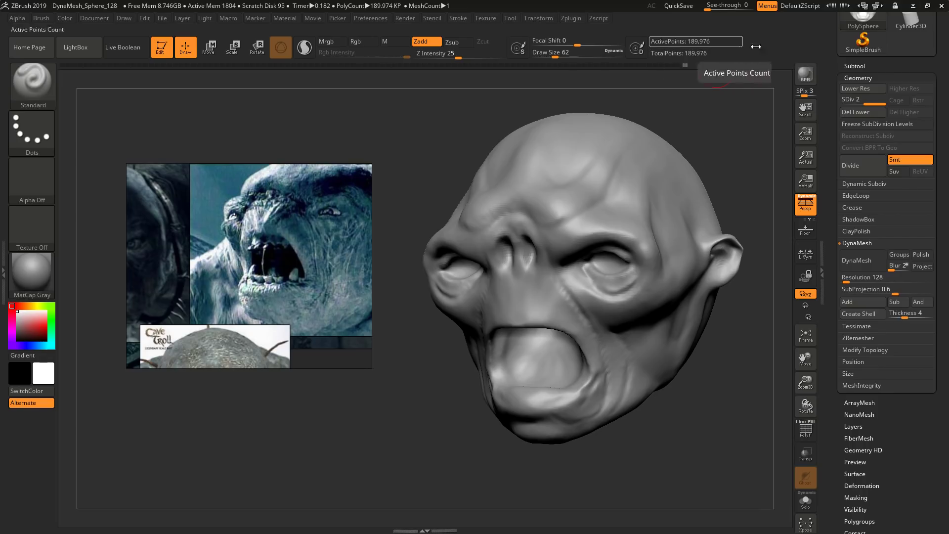
Step: Compare the head's surface at subdivision levels 1 and 2, ending on level 2
mouse_move(872, 102)
mouse_down()
mouse_move(840, 105)
mouse_move(885, 104)
mouse_up()
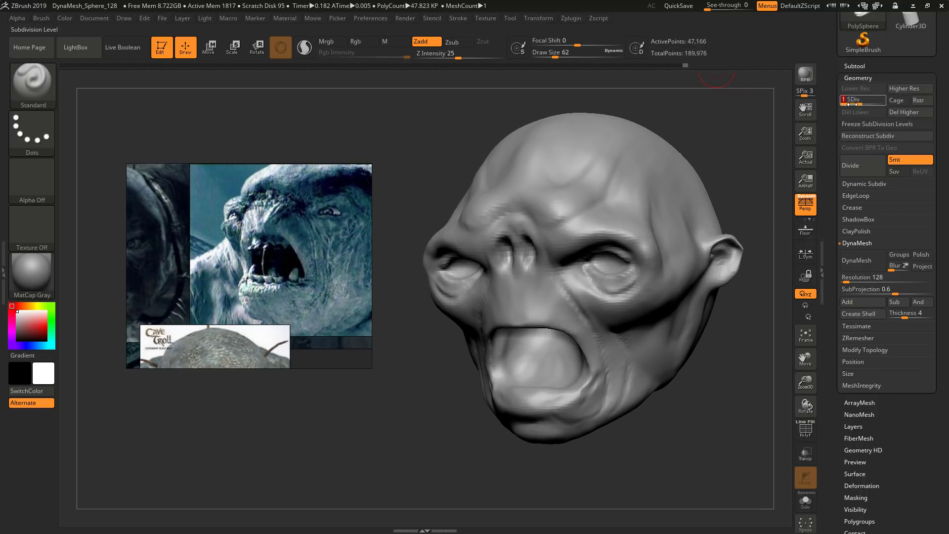
key(shift+d)
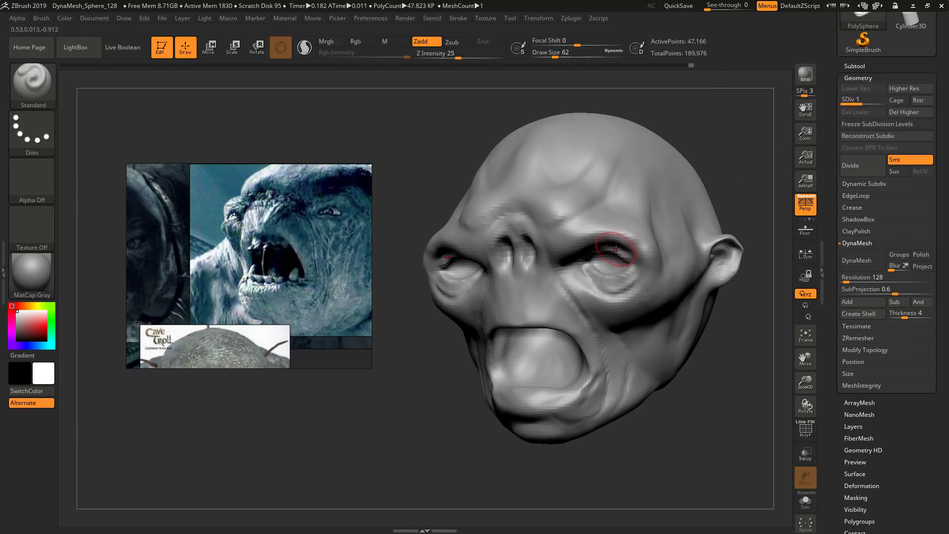
key(d)
key(shift+d)
key(d)
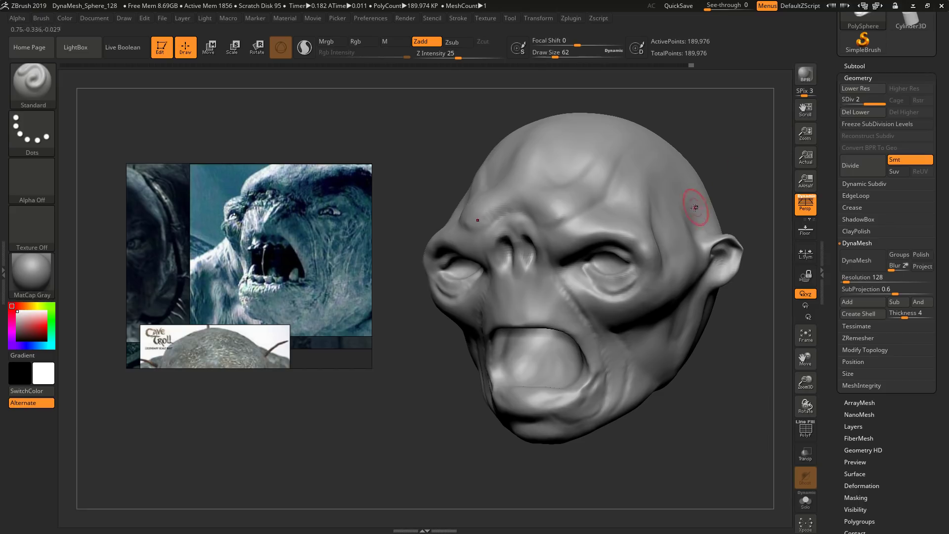
Step: Select the ClayBuildup brush with a draw size of 39 for work around the nose and cheek
mouse_move(613, 285)
right_down()
mouse_move(659, 309)
mouse_move(569, 319)
mouse_move(578, 273)
mouse_move(593, 312)
mouse_move(579, 299)
mouse_move(632, 279)
mouse_move(601, 296)
mouse_move(603, 318)
mouse_move(586, 307)
mouse_move(573, 357)
right_up()
key(b)
key(c)
key(b)
key(s)
key(s)
drag(565, 343, 560, 342)
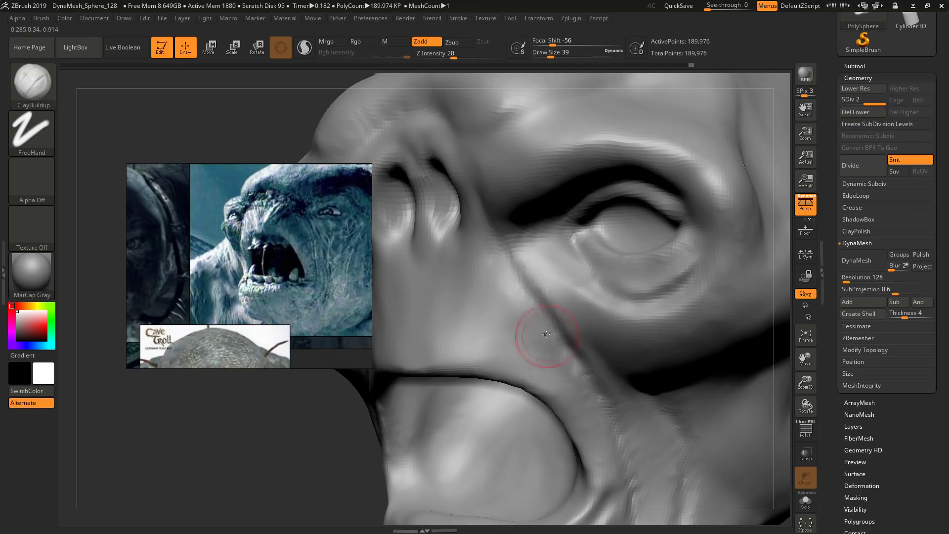
Step: Try to build up the fold between the nose and cheek with ClayBuildup at draw size 31
alt+right_drag(546, 335, 666, 330)
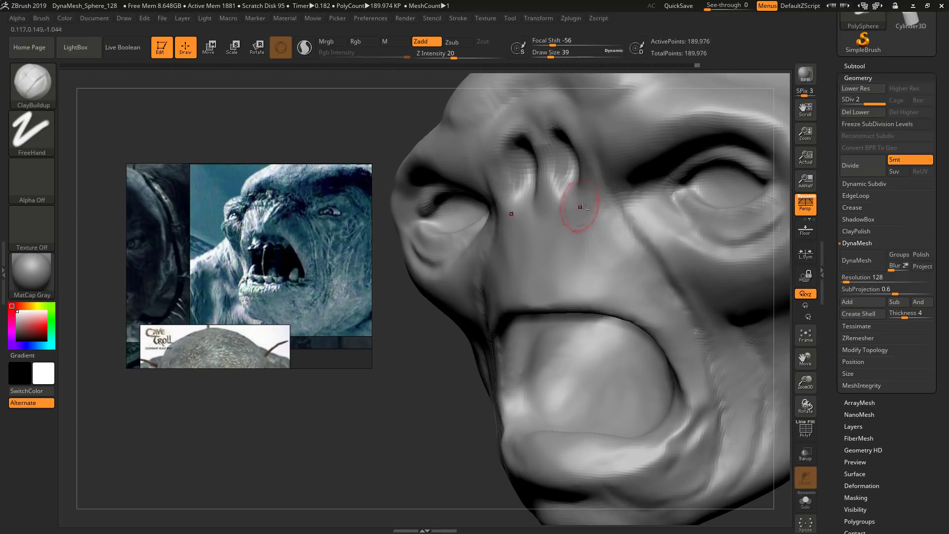
key(bracketleft)
mouse_move(641, 282)
mouse_down()
mouse_move(614, 223)
mouse_move(596, 215)
mouse_up()
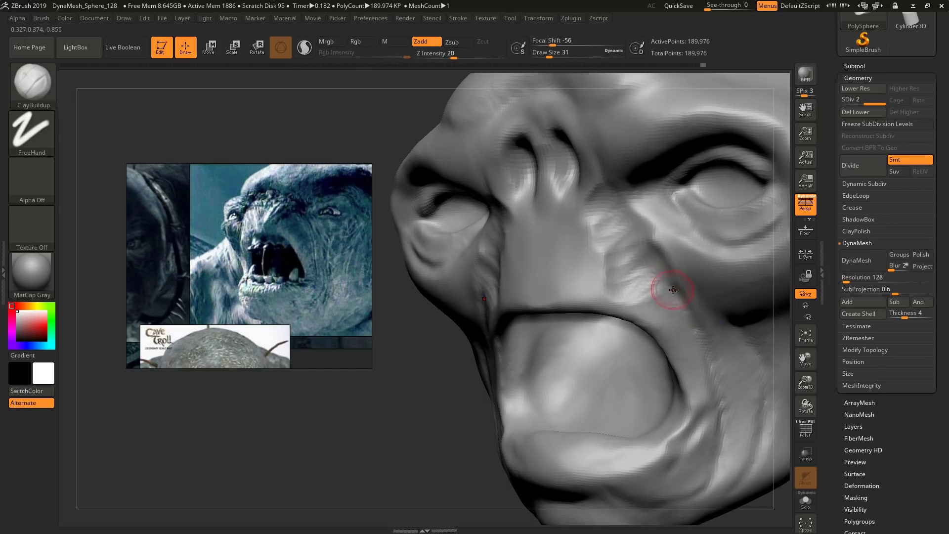
key(ctrl+z)
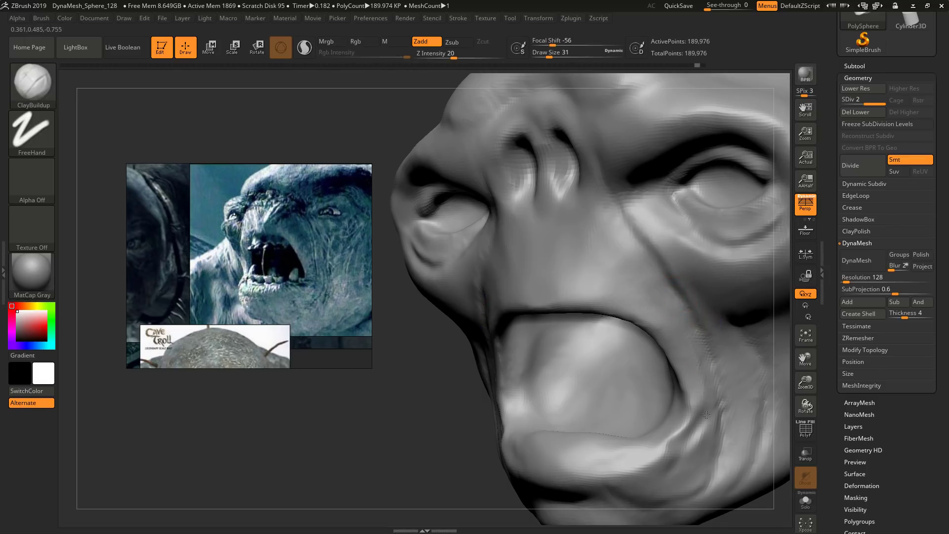
Step: Sculpt the inner surface of the open mouth behind the lower lip with ClayBuildup at draw size 51
mouse_move(706, 415)
right_down()
mouse_move(704, 338)
mouse_move(774, 340)
right_up()
mouse_move(664, 347)
mouse_down()
mouse_move(654, 321)
mouse_move(653, 336)
mouse_up()
right_drag(649, 346, 630, 355)
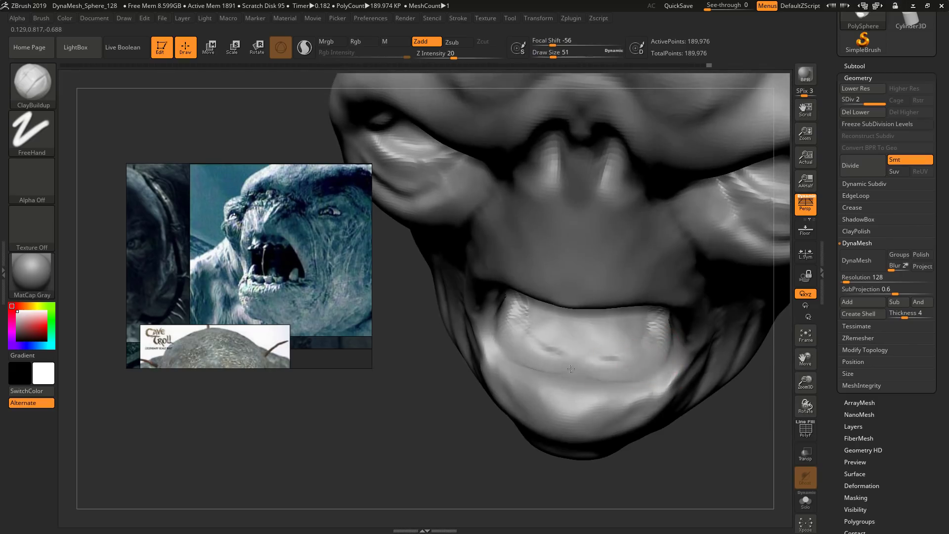
mouse_move(538, 353)
right_down()
mouse_move(502, 275)
mouse_move(547, 322)
mouse_move(503, 261)
mouse_move(617, 319)
mouse_move(659, 324)
mouse_move(636, 257)
mouse_move(649, 284)
right_up()
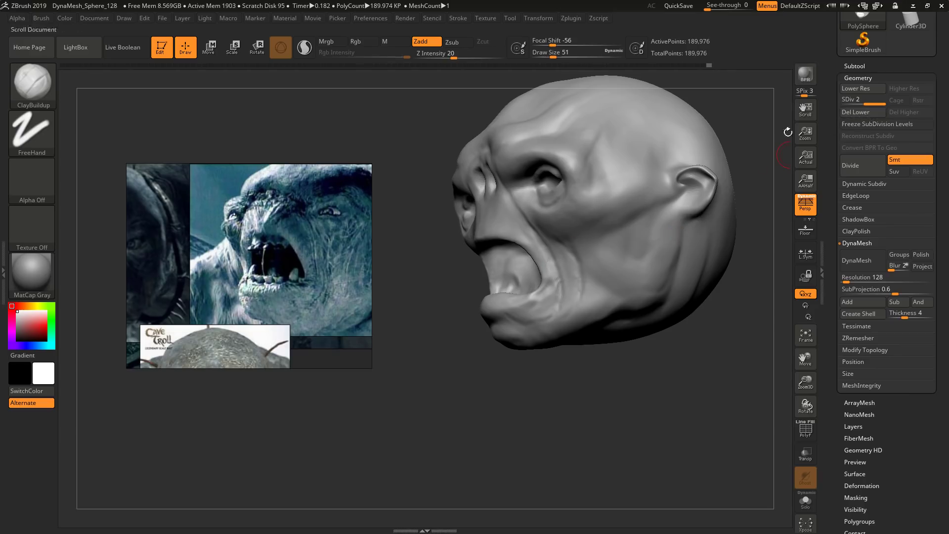
Step: Build up the vertical cheek folds beside the mouth corner with ClayBuildup at draw size 37
mouse_move(603, 210)
right_down()
mouse_move(607, 247)
mouse_move(634, 273)
mouse_move(624, 277)
right_up()
key(s)
drag(626, 277, 623, 277)
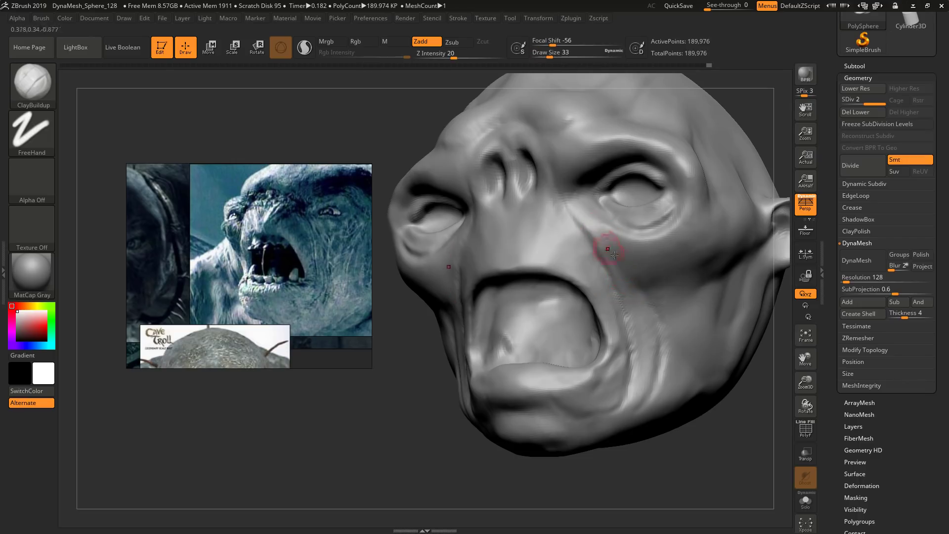
key(s)
click(624, 278)
key(s)
click(643, 290)
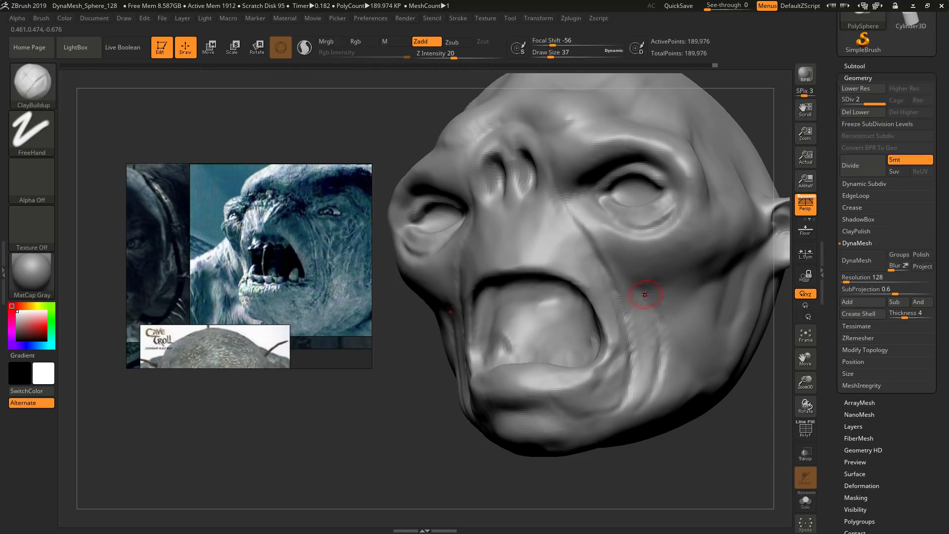
right_drag(635, 286, 640, 281)
mouse_move(636, 308)
mouse_down()
mouse_move(651, 351)
mouse_move(652, 407)
mouse_up()
key(ctrl+z)
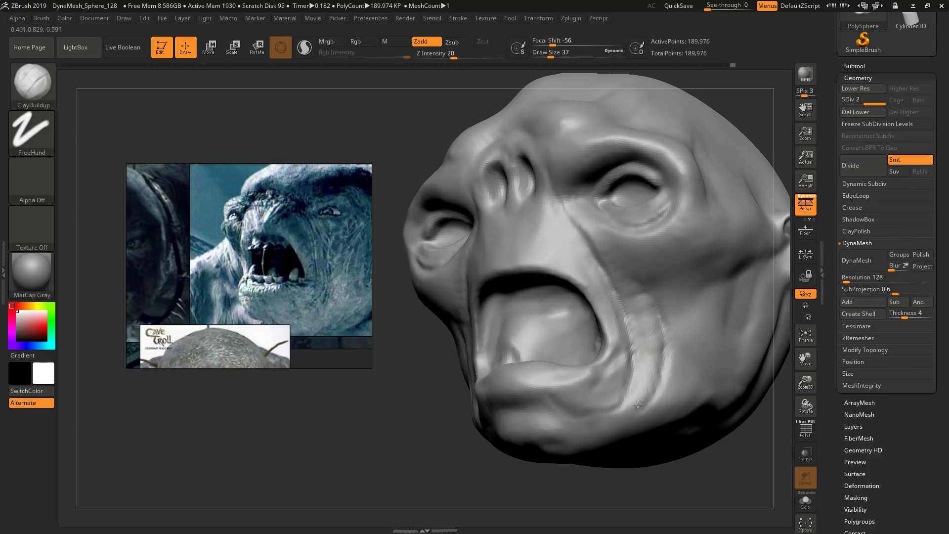
mouse_move(555, 395)
right_down()
mouse_move(557, 407)
mouse_move(569, 403)
mouse_move(645, 347)
mouse_move(627, 355)
right_up()
right_drag(638, 306, 650, 291)
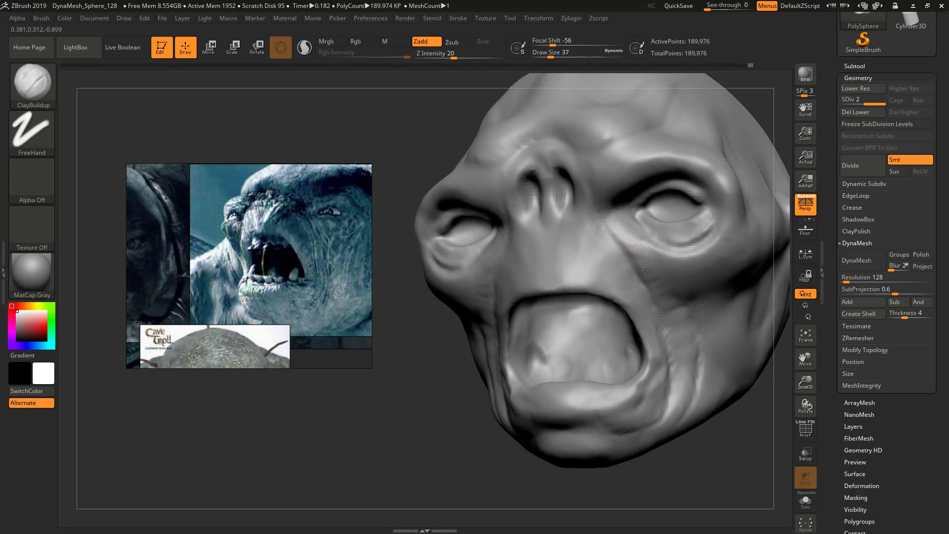
Step: Build up the brow ridge above the eye with ClayBuildup at draw sizes 49 and 41
mouse_move(615, 226)
right_down()
mouse_move(655, 246)
mouse_move(683, 307)
mouse_move(677, 299)
mouse_move(698, 300)
mouse_move(702, 287)
right_up()
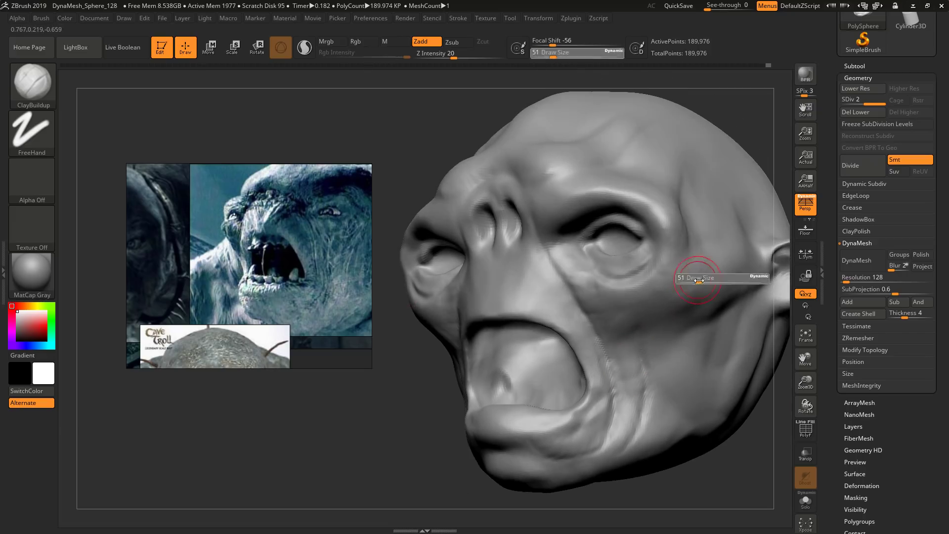
right_drag(665, 249, 674, 237)
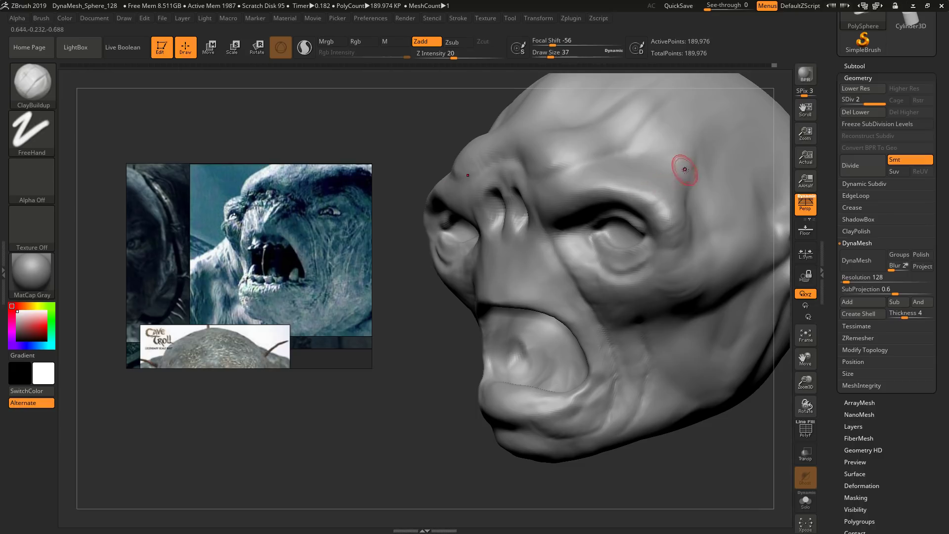
key(s)
drag(685, 169, 687, 170)
drag(669, 203, 654, 199)
key(s)
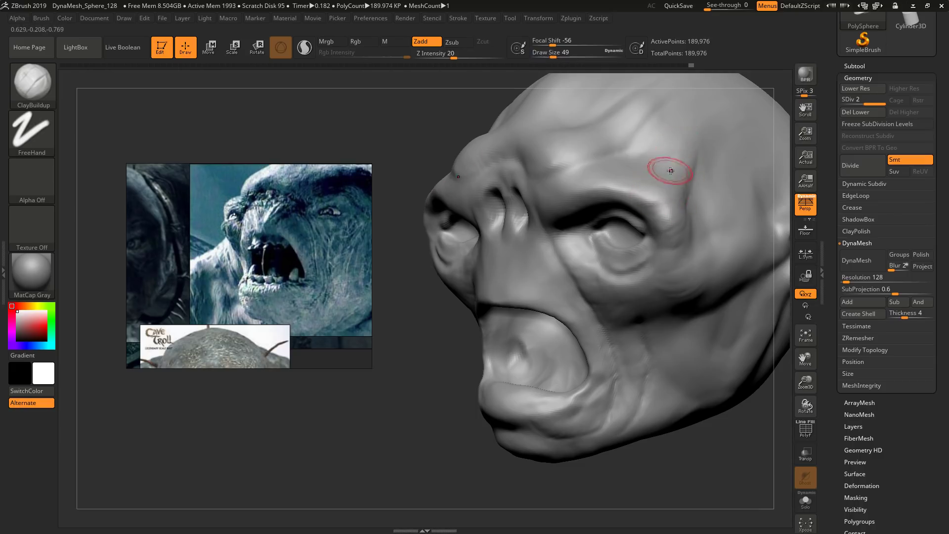
right_drag(577, 185, 590, 180)
drag(587, 181, 556, 200)
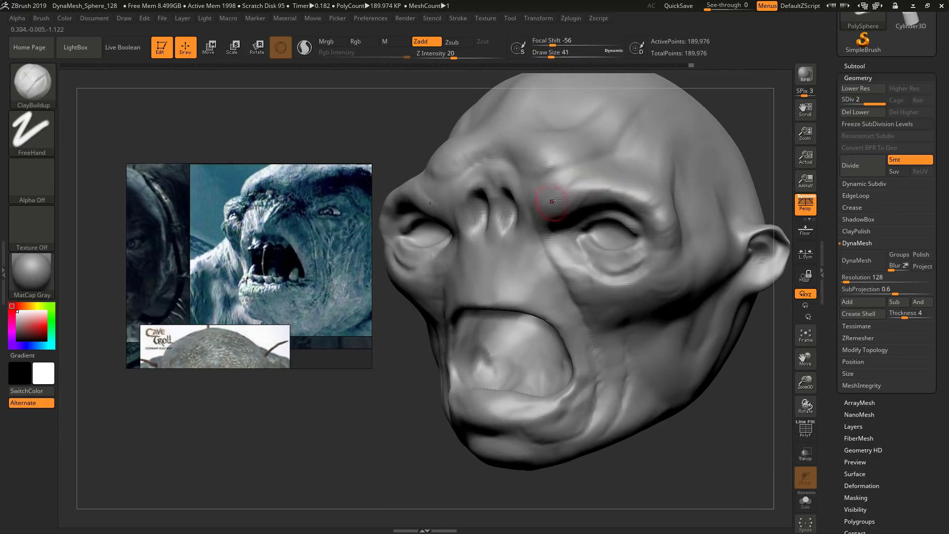
Step: Sculpt the frown folds on the lower forehead above the nose and brows with ClayBuildup at draw size 41
mouse_move(498, 208)
right_down()
mouse_move(543, 238)
mouse_move(482, 225)
right_up()
right_drag(576, 208, 543, 211)
drag(583, 195, 547, 210)
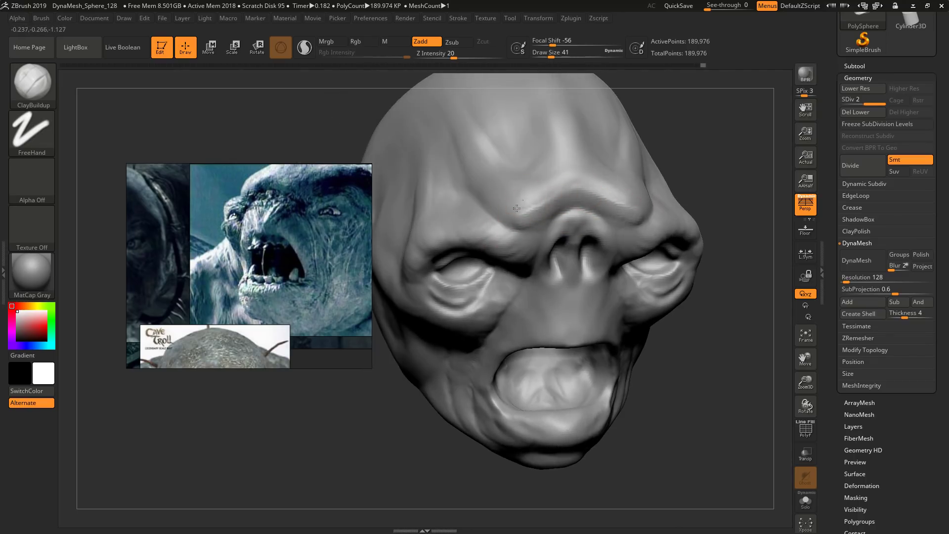
right_drag(514, 202, 495, 208)
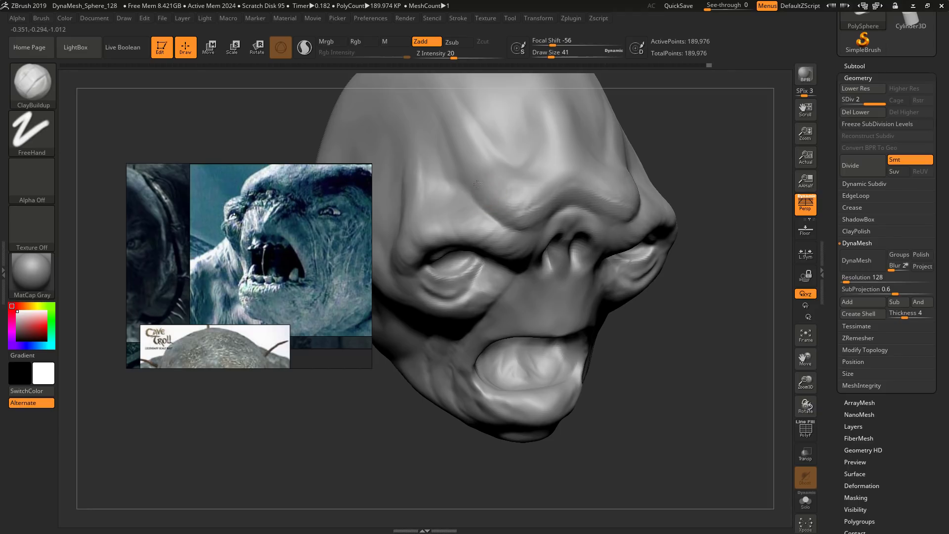
mouse_move(465, 174)
right_down()
mouse_move(561, 210)
mouse_move(541, 203)
mouse_move(559, 237)
right_up()
Step: Build up the forms around the nostrils and down toward the upper lip with ClayBuildup at draw sizes up to 74
mouse_move(578, 237)
mouse_down()
mouse_move(573, 253)
mouse_move(607, 240)
mouse_up()
key([)
right_drag(609, 240, 675, 220)
drag(621, 247, 618, 259)
key(])
key(])
key(])
key(])
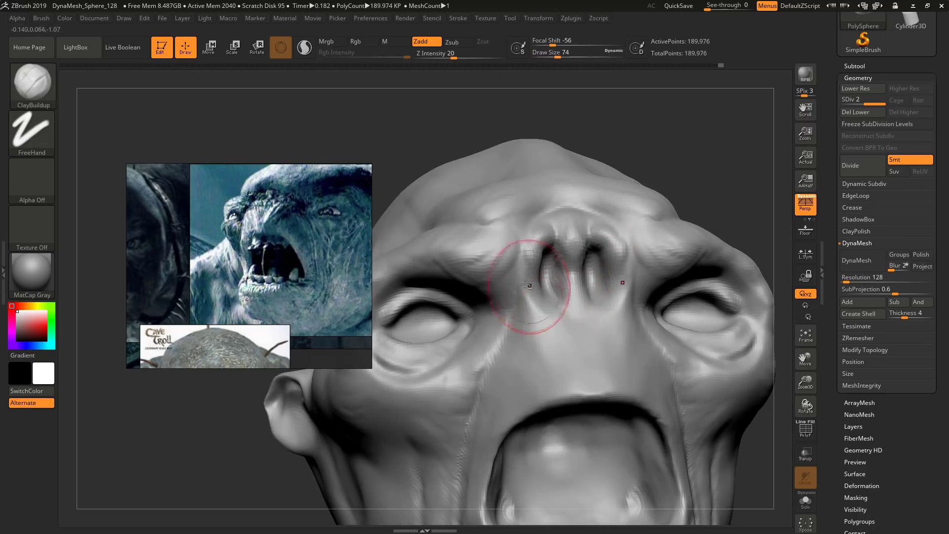
drag(530, 286, 544, 356)
mouse_move(595, 331)
alt+right_down()
mouse_move(614, 282)
mouse_move(646, 311)
alt+right_up()
Step: Compare the open mouth and cheeks with the cave troll reference image from several angles
key([)
key([)
key([)
key([)
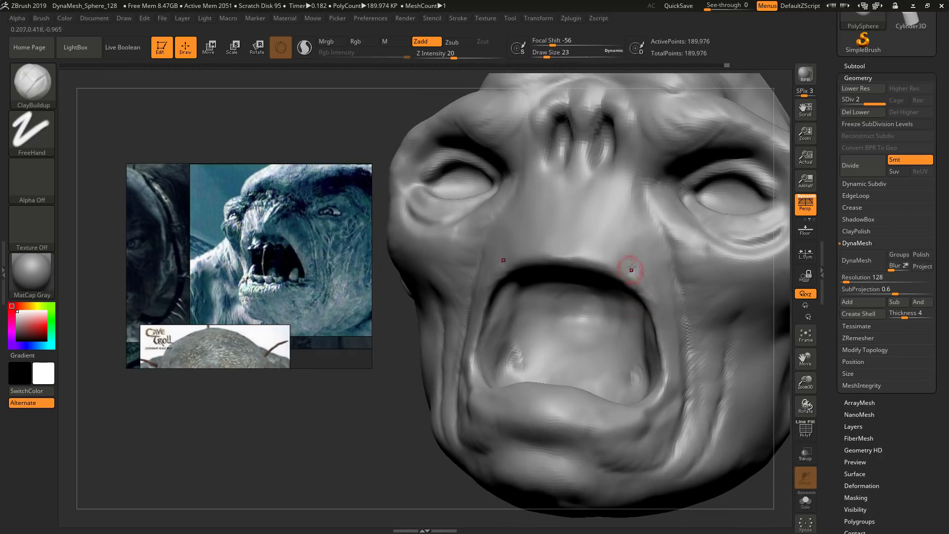
right_drag(607, 260, 380, 275)
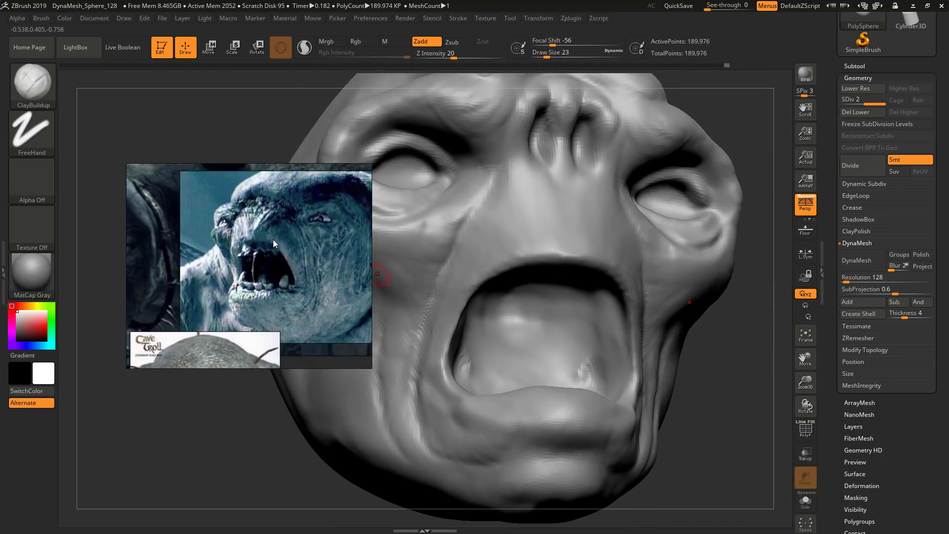
right_drag(523, 274, 391, 282)
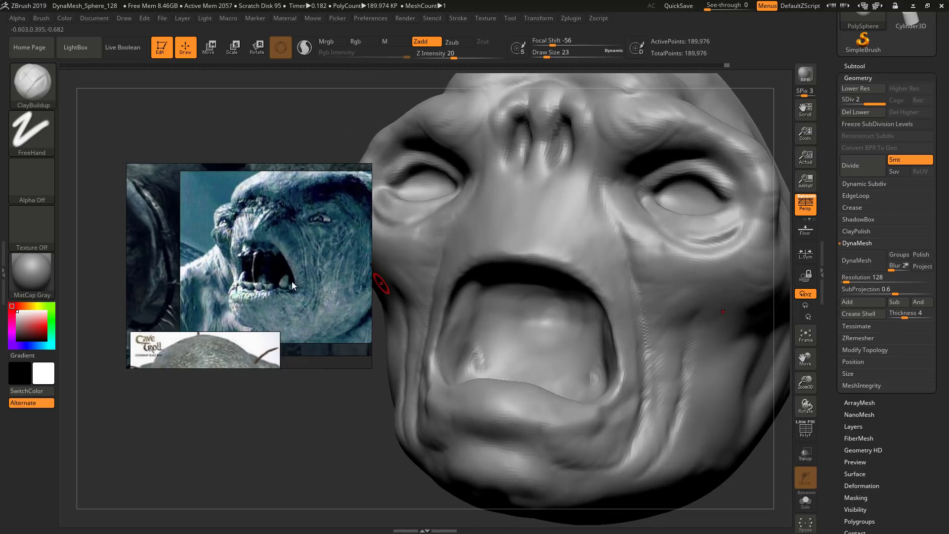
right_drag(483, 280, 410, 267)
Step: Build up the rim of the upper lip with ClayBuildup at draw size 39
key(bracketright)
key(bracketright)
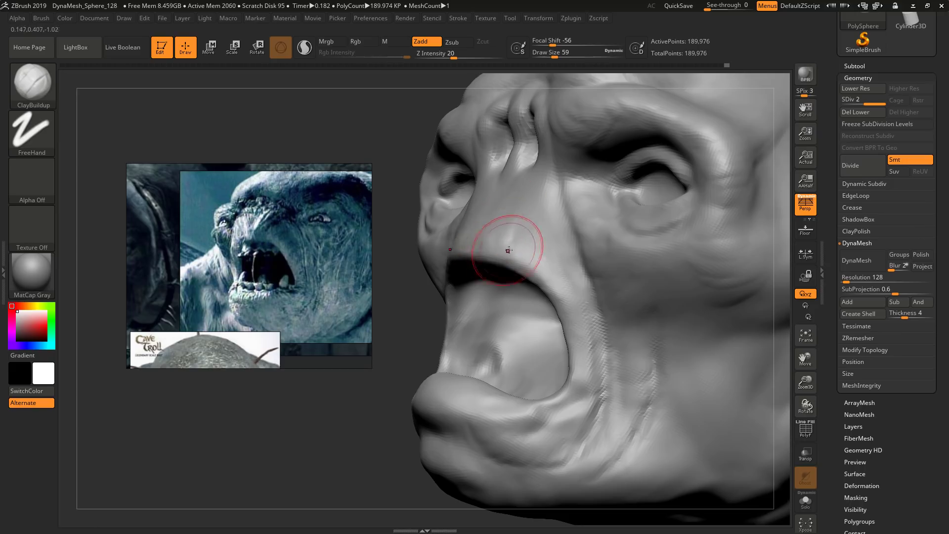
right_drag(512, 250, 518, 251)
key(bracketleft)
key(bracketleft)
drag(530, 250, 544, 263)
drag(511, 227, 493, 254)
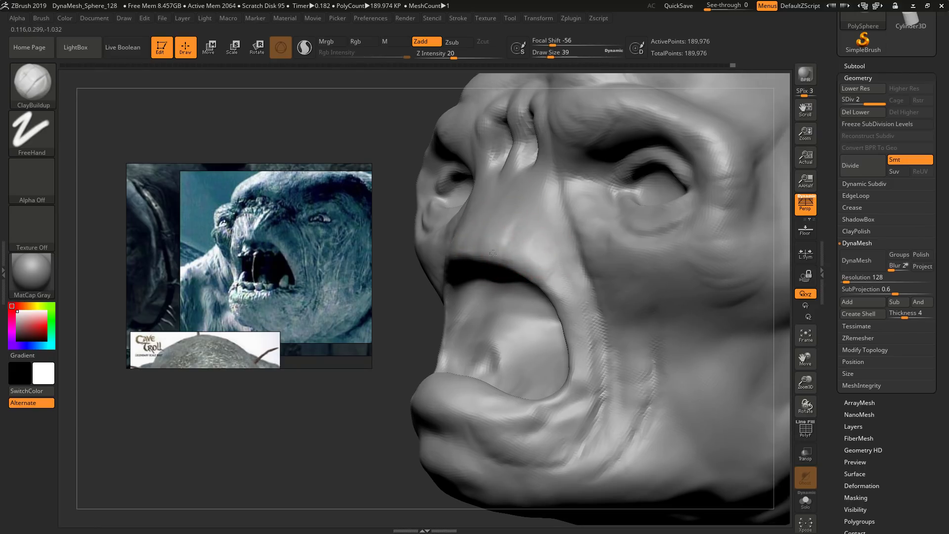
Step: Add soft vertical creases between the nose and upper lip with ClayBuildup at draw size 46
mouse_move(472, 218)
right_down()
mouse_move(476, 237)
mouse_move(435, 304)
right_up()
key(bracketright)
key(bracketright)
key(bracketleft)
mouse_move(546, 282)
right_down()
mouse_move(565, 324)
mouse_move(574, 304)
right_up()
key(bracketleft)
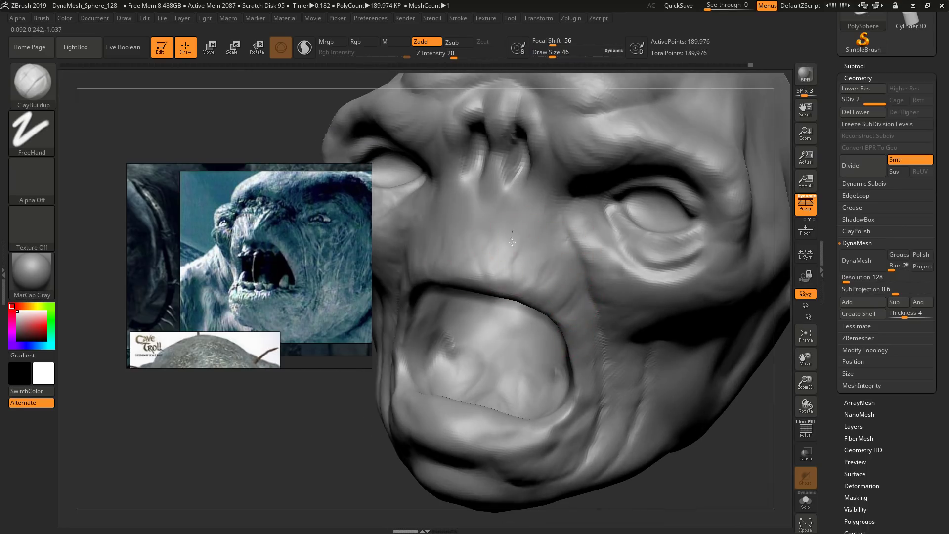
right_drag(470, 255, 540, 276)
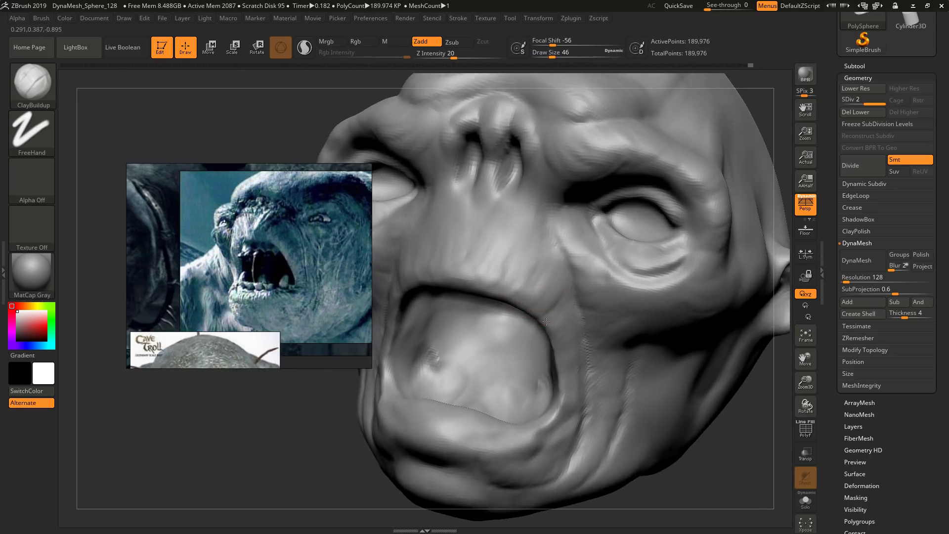
Step: Refine the lower lip from a low side angle with ClayBuildup at draw size 27
mouse_move(559, 380)
right_down()
mouse_move(550, 334)
mouse_move(548, 394)
mouse_move(536, 396)
mouse_move(603, 341)
right_up()
key(shift)
drag(579, 336, 554, 352)
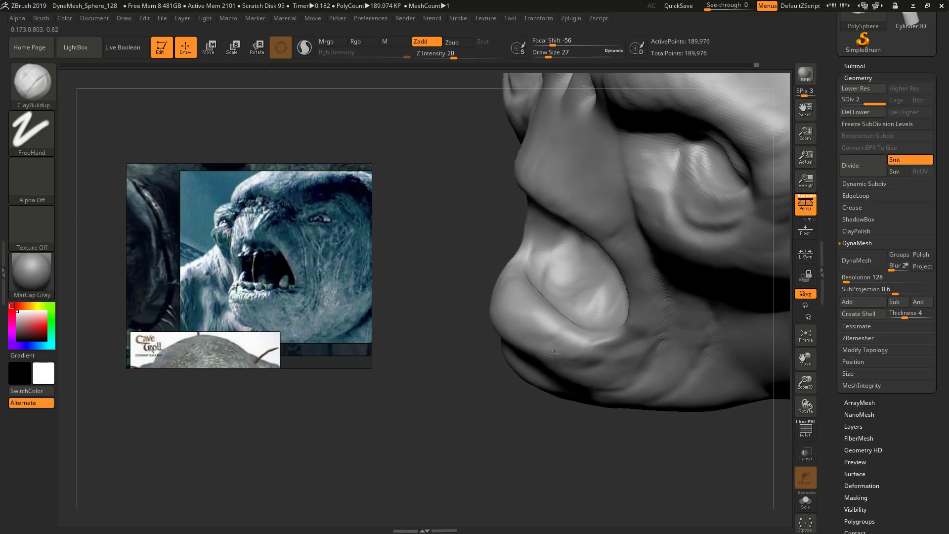
right_drag(520, 308, 529, 297)
drag(528, 297, 522, 317)
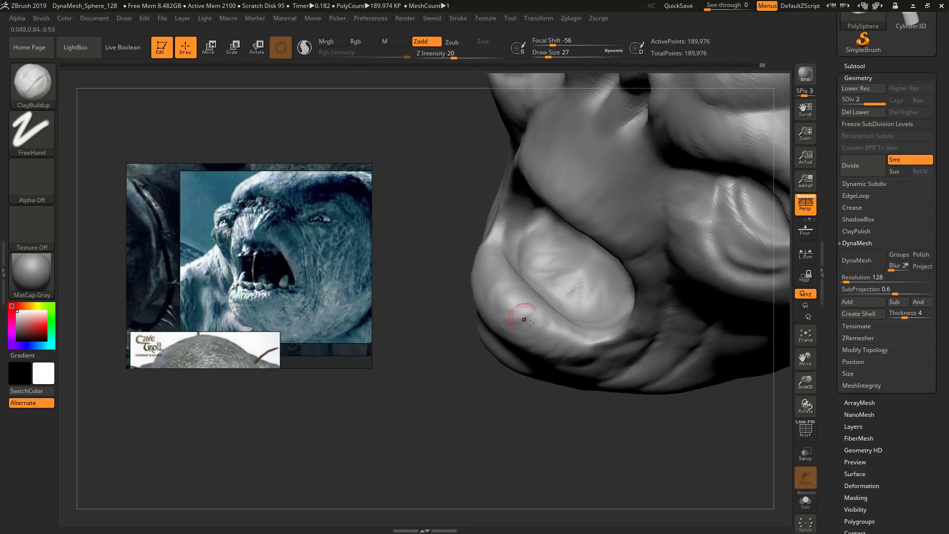
Step: Shape the lower lip's rim and the crease beneath it with ClayBuildup at draw size 27
mouse_move(522, 316)
right_down()
mouse_move(595, 339)
mouse_move(596, 320)
right_up()
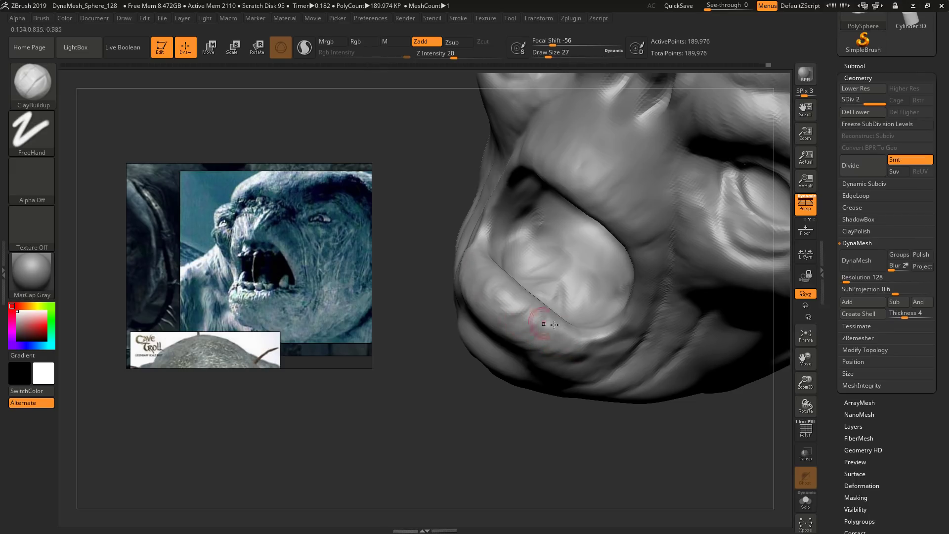
mouse_move(543, 324)
right_down()
mouse_move(600, 332)
mouse_move(583, 323)
right_up()
mouse_move(620, 327)
alt+mouse_down()
mouse_move(585, 344)
mouse_move(515, 323)
alt+mouse_up()
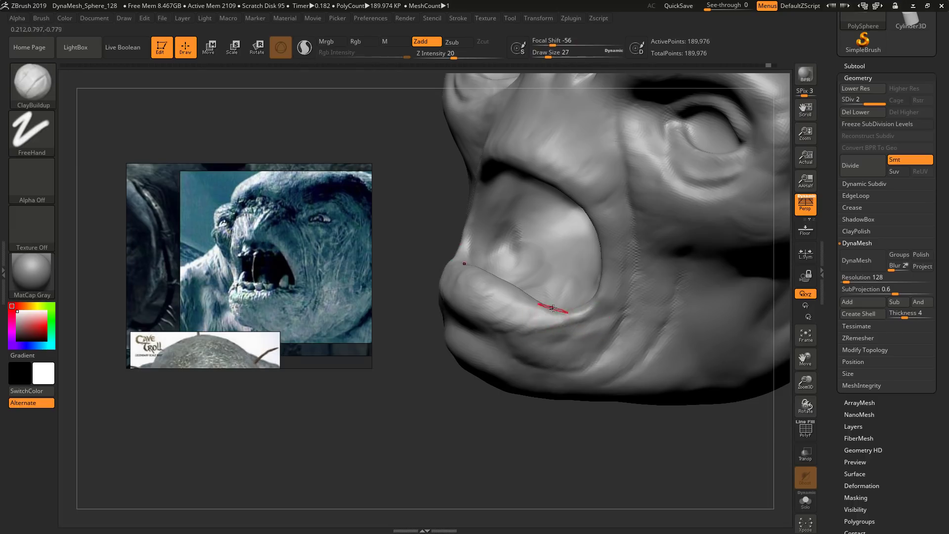
right_drag(552, 308, 556, 318)
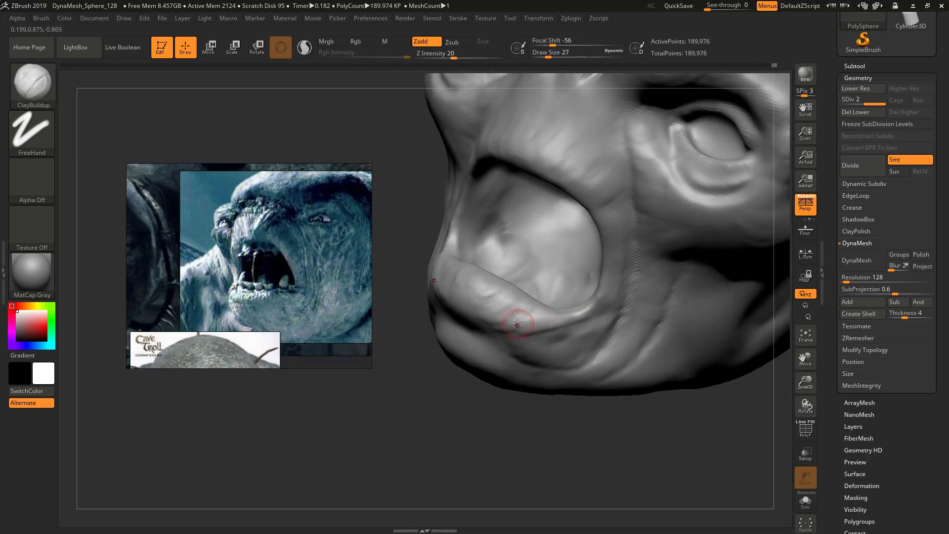
drag(517, 324, 508, 328)
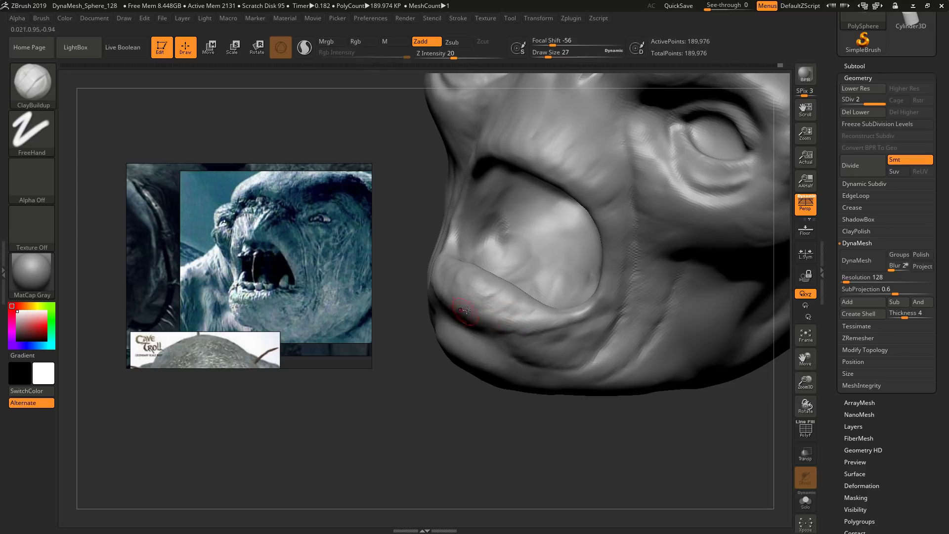
Step: Build up the inner rim at the far corner of the mouth with ClayBuildup, using draw sizes 39, 33 and 25
mouse_move(466, 310)
right_down()
mouse_move(575, 297)
mouse_move(568, 303)
mouse_move(536, 258)
mouse_move(462, 200)
right_up()
key(])
key(s)
drag(479, 182, 482, 182)
drag(492, 177, 484, 177)
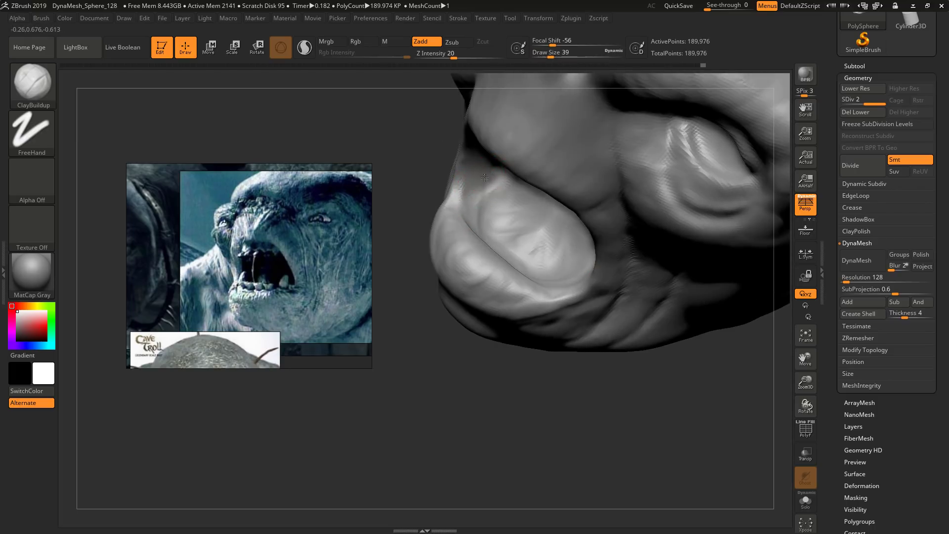
key([)
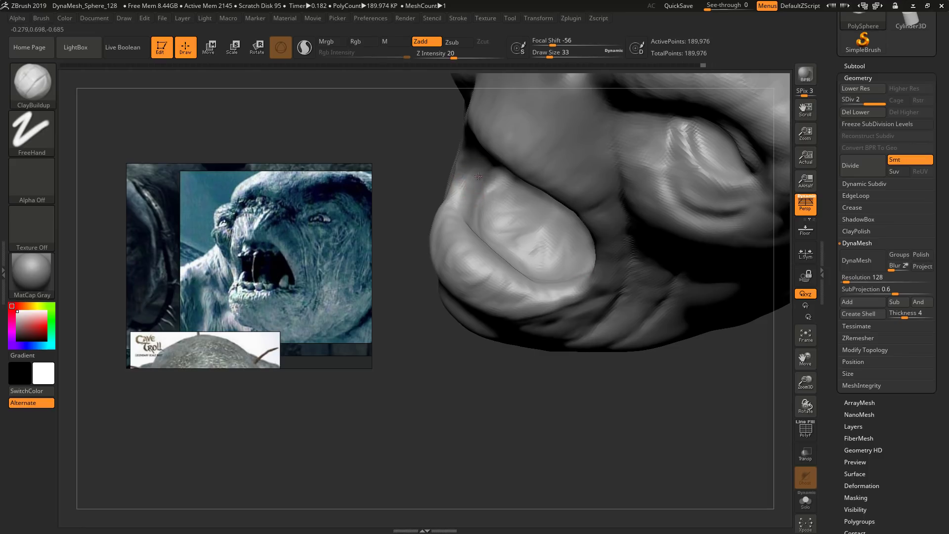
key([)
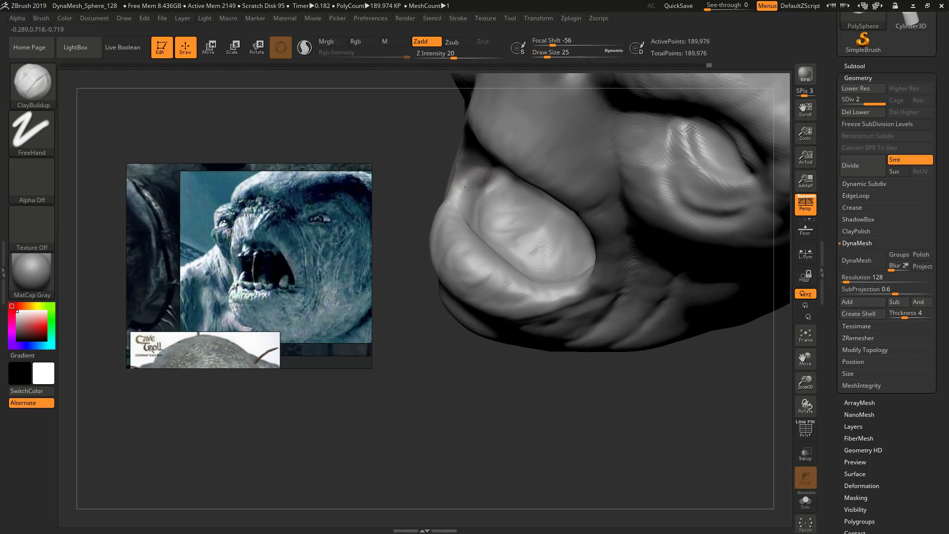
Step: Thicken the lower lip near the mouth corner with ClayBuildup at draw size 35
mouse_move(445, 219)
right_down()
mouse_move(465, 252)
mouse_move(476, 195)
right_up()
key(])
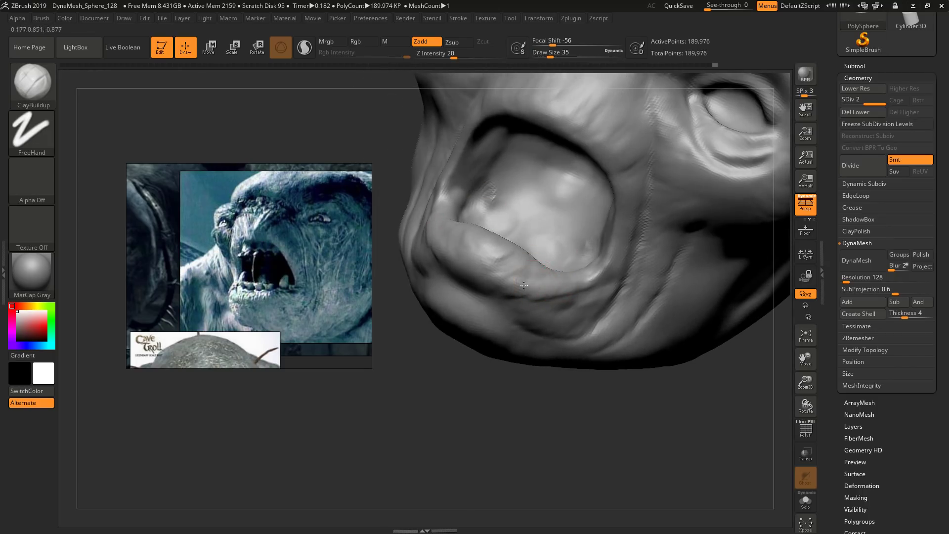
right_drag(528, 286, 546, 282)
mouse_move(543, 281)
mouse_down()
mouse_move(531, 293)
mouse_move(511, 277)
mouse_up()
right_drag(512, 270, 558, 257)
Step: Shape the inner corner of the eye socket under the brow with ClayBuildup at draw sizes 35 to 56
mouse_move(559, 257)
ctrl+right_down()
mouse_move(565, 305)
mouse_move(572, 247)
mouse_move(635, 292)
mouse_move(625, 317)
ctrl+right_up()
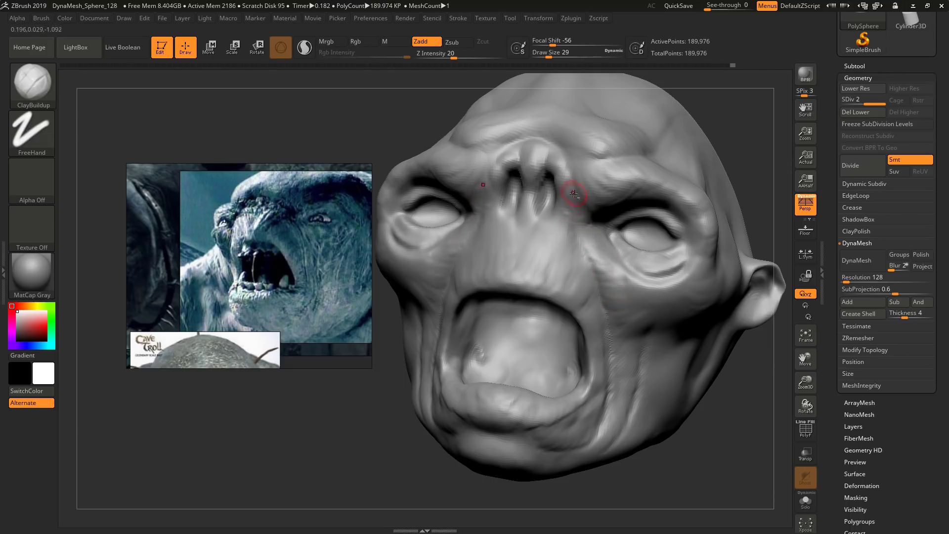
mouse_move(577, 191)
right_down()
mouse_move(610, 218)
mouse_move(610, 232)
mouse_move(608, 208)
right_up()
drag(587, 227, 611, 206)
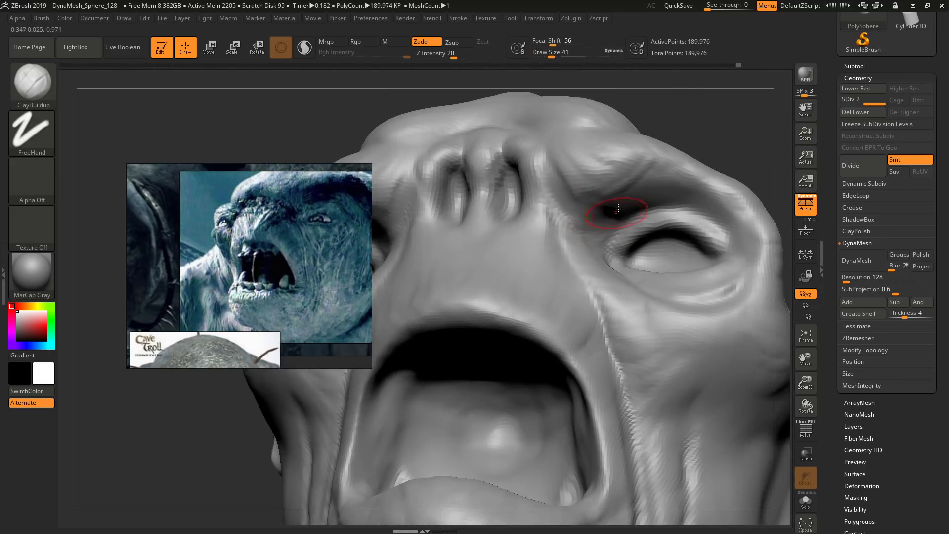
mouse_move(616, 209)
right_down()
mouse_move(610, 201)
mouse_move(600, 241)
right_up()
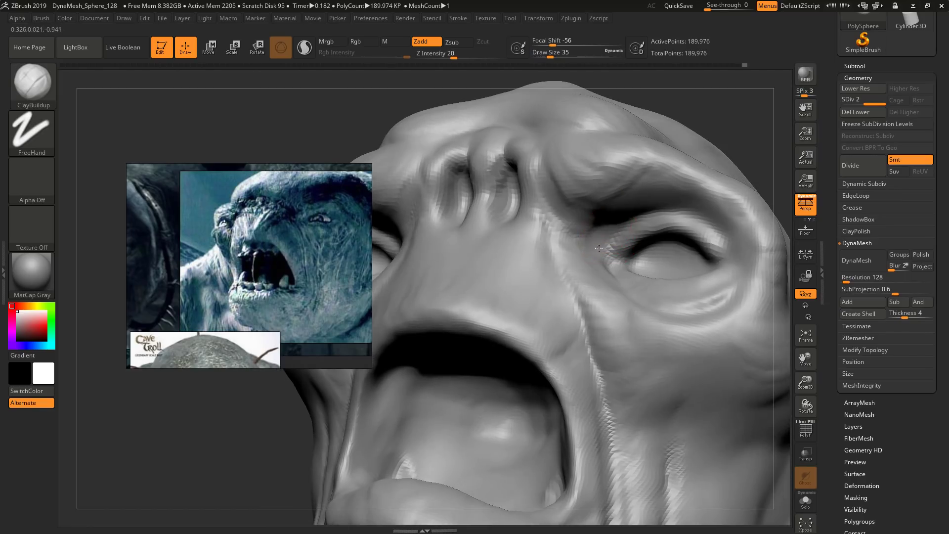
drag(581, 227, 609, 216)
right_drag(610, 218, 611, 206)
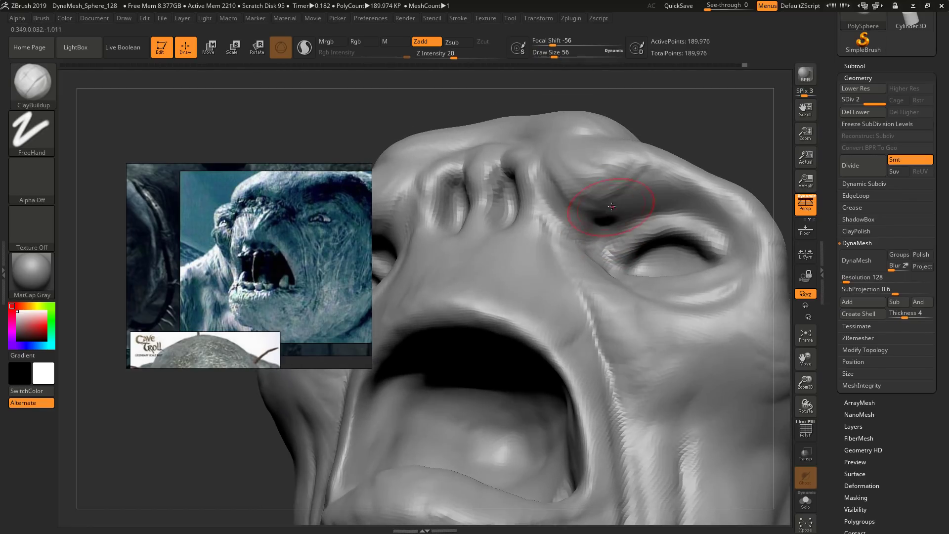
mouse_move(588, 212)
mouse_down()
mouse_move(604, 218)
mouse_move(583, 226)
mouse_up()
right_drag(585, 224, 604, 223)
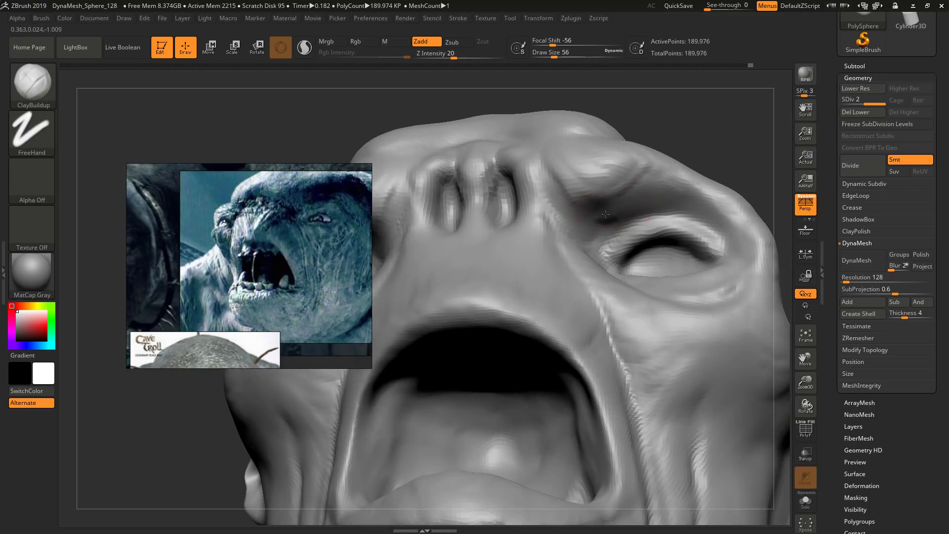
drag(591, 212, 618, 205)
Step: Refine the outer brow fold and the underside of the brow with ClayBuildup at draw size 25
mouse_move(689, 204)
right_down()
mouse_move(655, 207)
mouse_move(668, 250)
mouse_move(656, 242)
right_up()
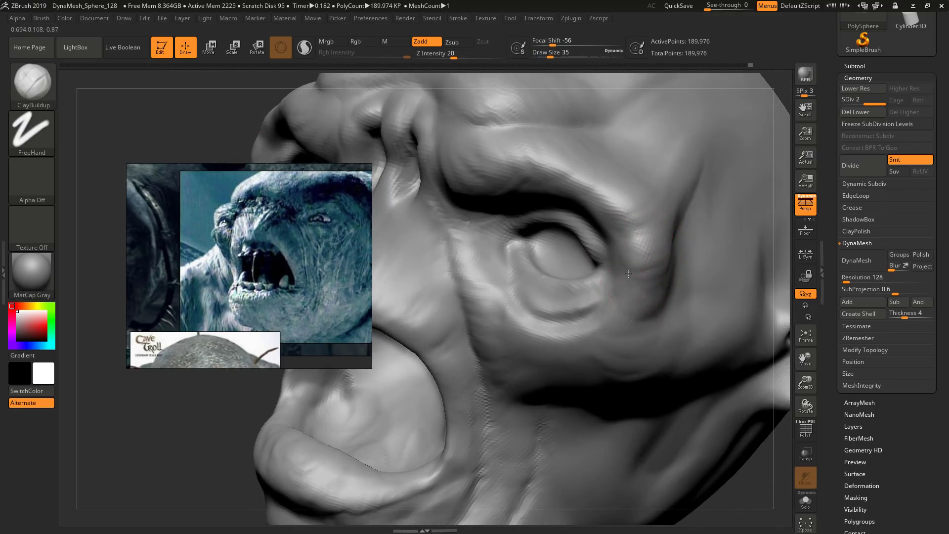
right_drag(653, 303, 592, 251)
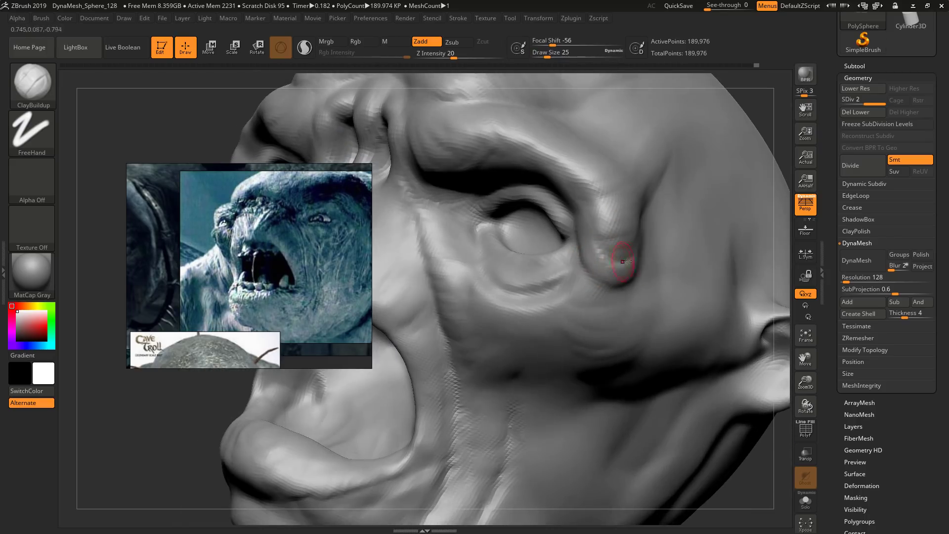
drag(627, 261, 592, 230)
right_drag(582, 226, 608, 225)
mouse_move(607, 230)
mouse_down()
mouse_move(551, 182)
mouse_move(569, 190)
mouse_up()
right_drag(568, 190, 577, 173)
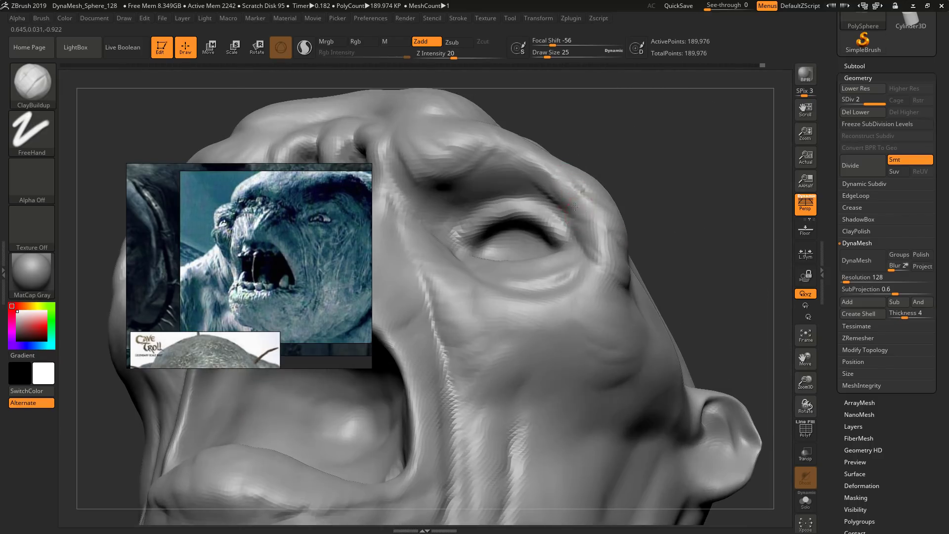
drag(579, 198, 476, 173)
Step: Add fold detail to the bag under the eye with ClayBuildup at draw size 20
right_drag(506, 241, 532, 290)
key(s)
drag(535, 292, 534, 292)
right_drag(537, 289, 561, 300)
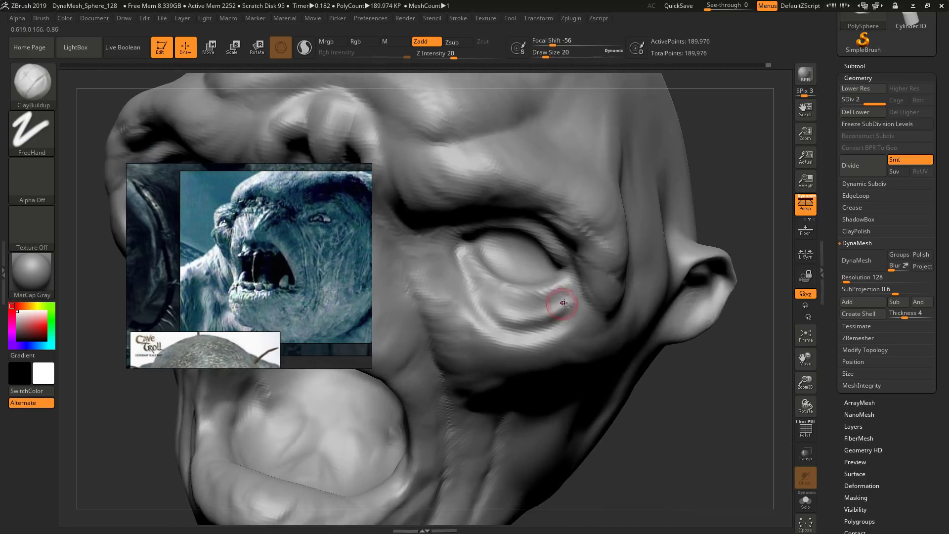
drag(512, 306, 487, 305)
mouse_move(468, 271)
mouse_down()
mouse_move(498, 313)
mouse_move(516, 318)
mouse_up()
Step: Build up the cheekbone between the eye and the ear with ClayBuildup at draw sizes 54 and 65
mouse_move(503, 316)
ctrl+right_down()
mouse_move(533, 299)
mouse_move(509, 319)
mouse_move(524, 327)
mouse_move(513, 346)
mouse_move(540, 305)
mouse_move(530, 308)
ctrl+right_up()
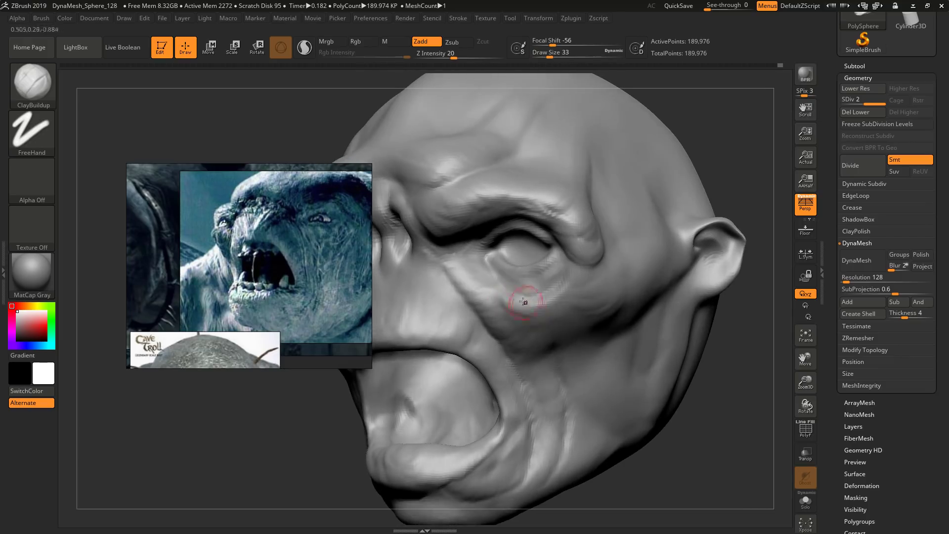
key(s)
drag(572, 295, 560, 321)
key(s)
mouse_move(523, 315)
right_down()
mouse_move(613, 311)
mouse_move(653, 267)
right_up()
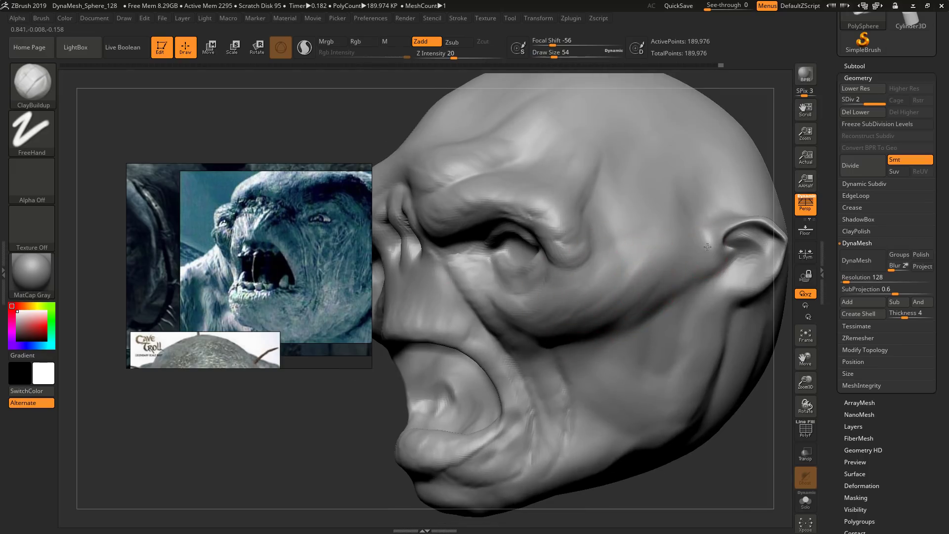
right_drag(642, 301, 641, 273)
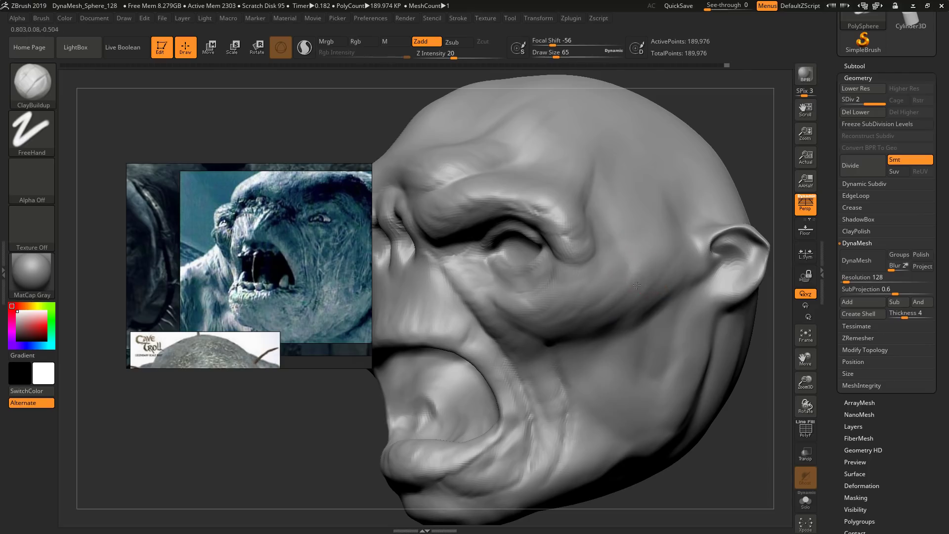
Step: Refine the cheek hollow and the vertical folds beside the mouth with ClayBuildup at draw sizes 44 and 46
ctrl+right_drag(575, 286, 559, 258)
mouse_move(558, 257)
right_down()
mouse_move(642, 322)
mouse_move(633, 293)
mouse_move(653, 334)
right_up()
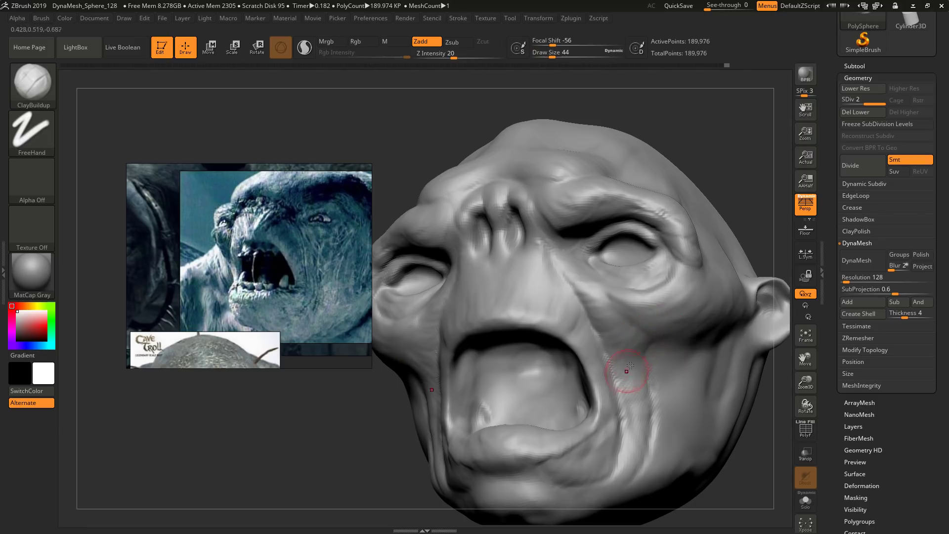
right_drag(638, 382, 629, 398)
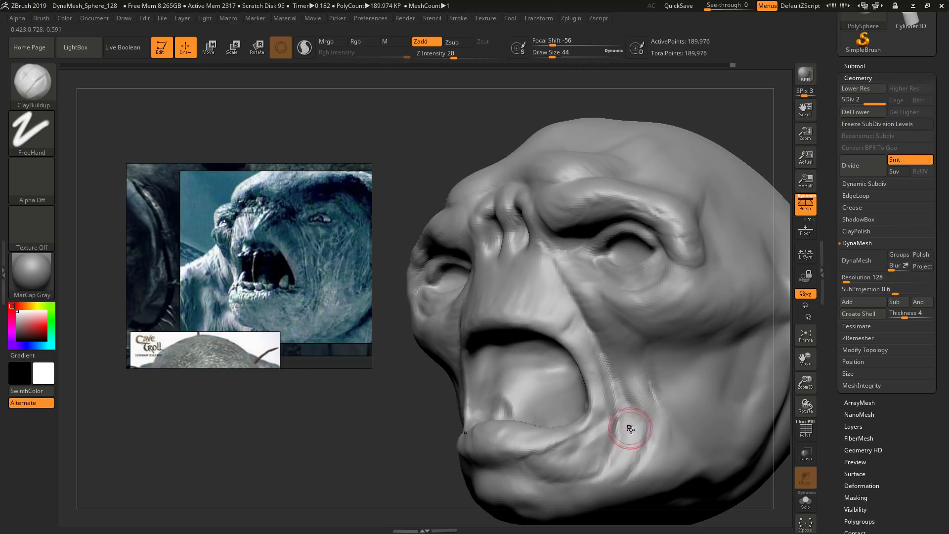
right_drag(627, 430, 661, 390)
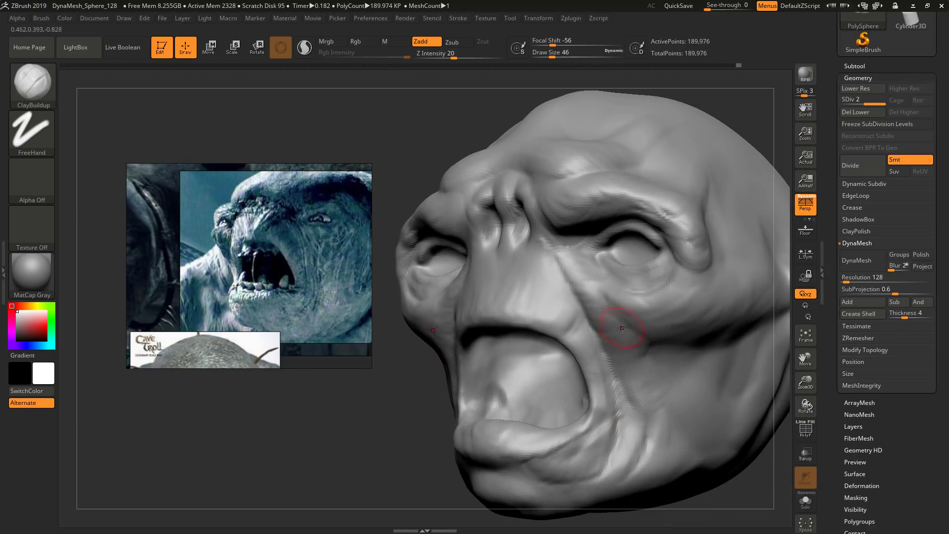
mouse_move(622, 329)
shift+right_down()
mouse_move(642, 368)
mouse_move(642, 334)
mouse_move(699, 330)
mouse_move(641, 294)
mouse_move(662, 286)
mouse_move(642, 277)
mouse_move(643, 291)
shift+right_up()
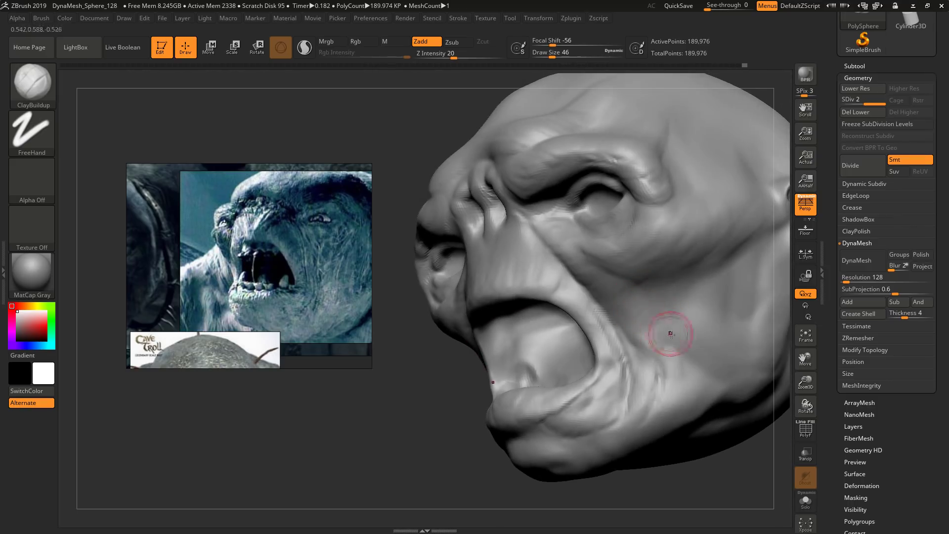
right_drag(667, 346, 674, 368)
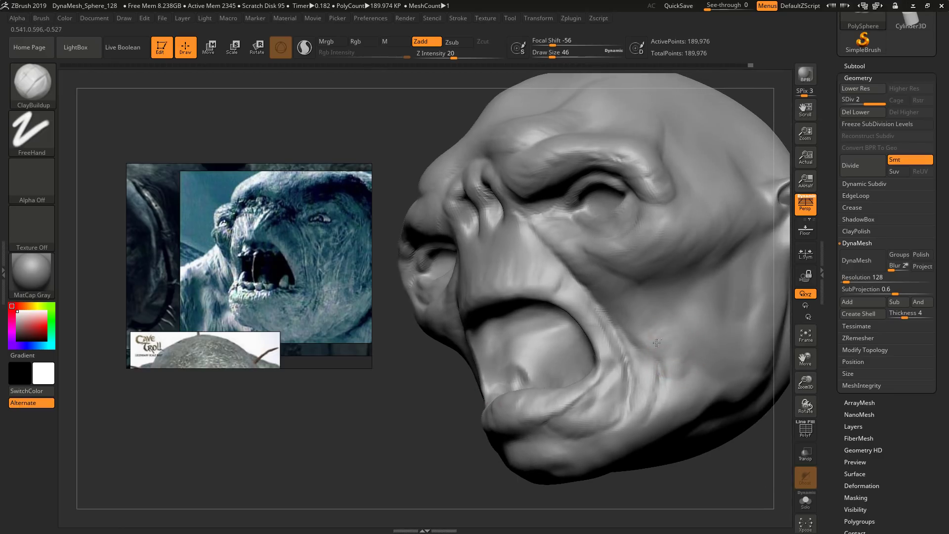
mouse_move(642, 328)
ctrl+right_down()
mouse_move(643, 304)
mouse_move(639, 335)
ctrl+right_up()
right_drag(660, 385, 647, 400)
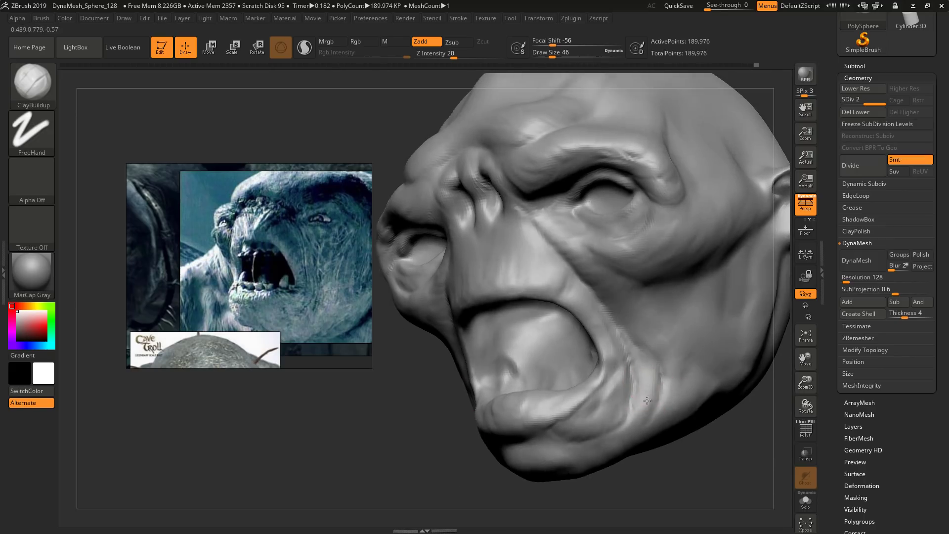
Step: Add form to the chin below the lower lip with ClayBuildup at draw size 31
right_drag(550, 456, 553, 455)
drag(553, 454, 508, 466)
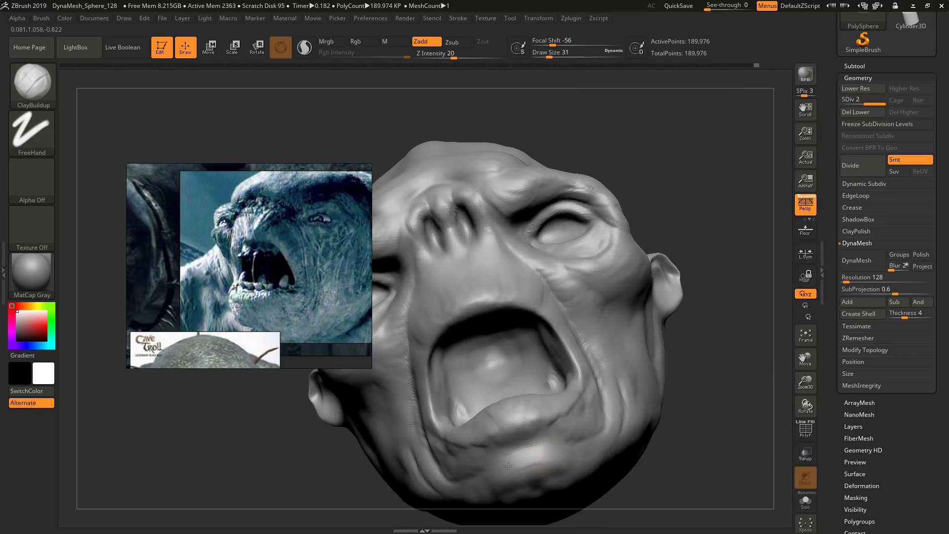
right_drag(552, 454, 559, 461)
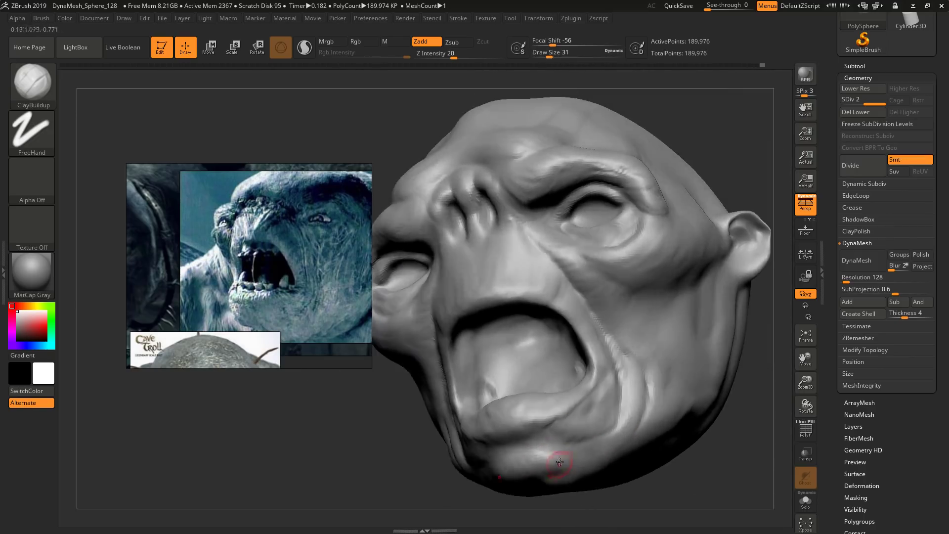
mouse_move(523, 435)
right_down()
mouse_move(539, 407)
mouse_move(457, 332)
mouse_move(563, 359)
mouse_move(544, 324)
mouse_move(576, 387)
mouse_move(611, 380)
mouse_move(628, 335)
right_up()
mouse_move(628, 334)
shift+right_down()
mouse_move(618, 317)
mouse_move(598, 324)
mouse_move(632, 359)
mouse_move(615, 330)
shift+right_up()
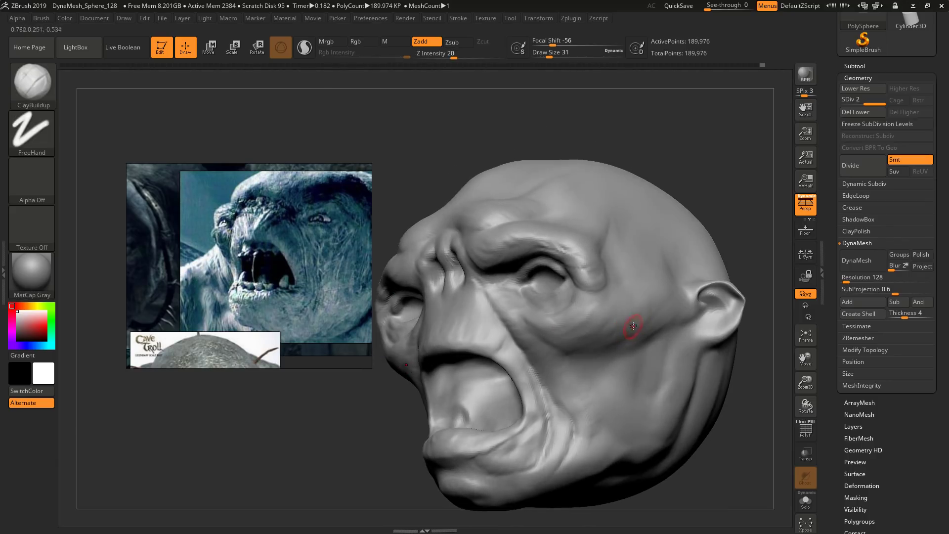
Step: Mask the brow ridge and cheekbone with MaskPen at draw size 68 to outline their shapes, and clear the mask
key(s)
drag(624, 334, 633, 333)
key(s)
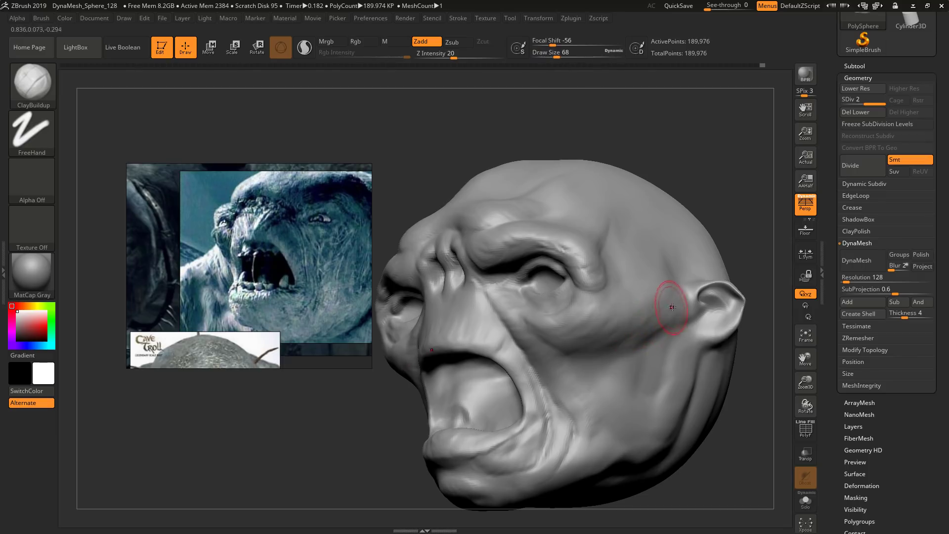
mouse_move(680, 306)
ctrl+mouse_down()
mouse_move(548, 328)
mouse_move(533, 314)
mouse_move(599, 302)
mouse_move(577, 238)
mouse_move(509, 233)
mouse_move(489, 251)
mouse_move(555, 242)
mouse_move(589, 273)
ctrl+mouse_up()
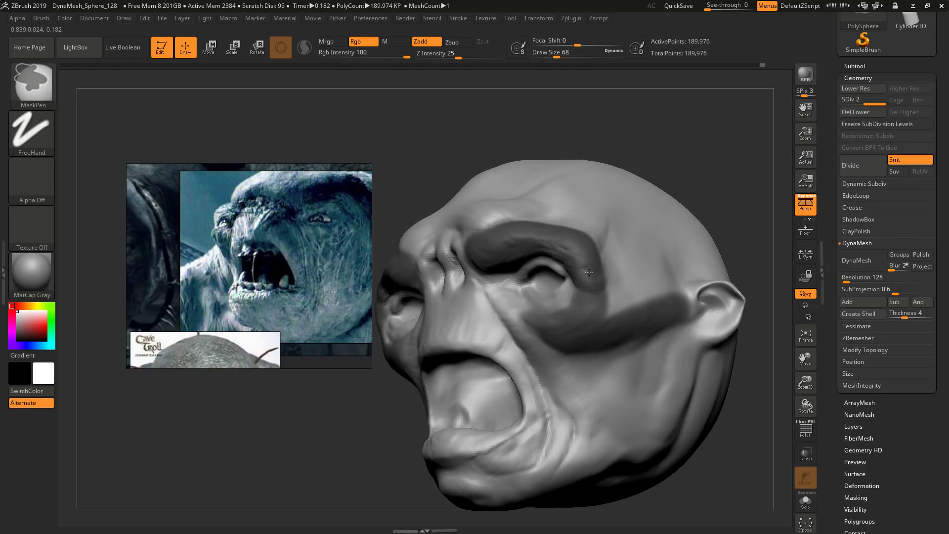
right_drag(608, 292, 610, 289)
ctrl+drag(599, 288, 687, 299)
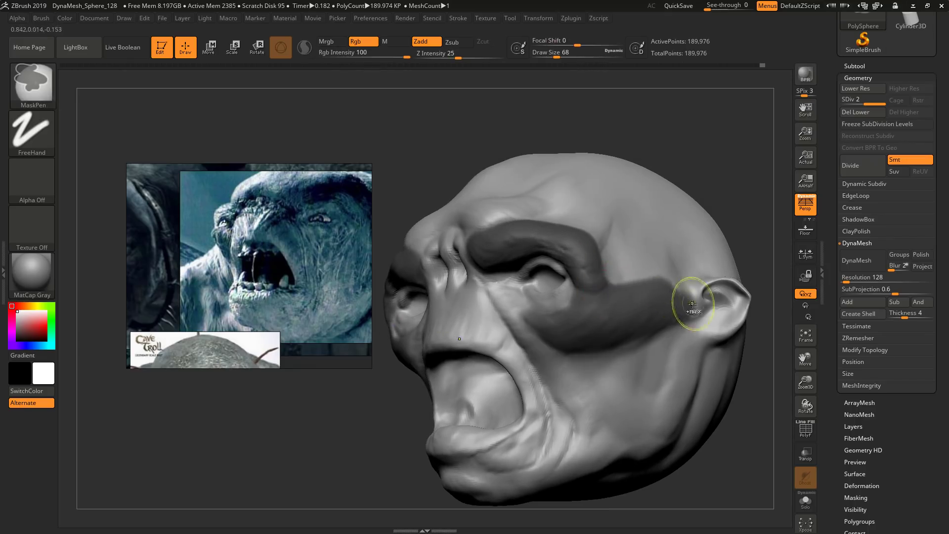
mouse_move(688, 286)
right_down()
mouse_move(580, 317)
mouse_move(624, 304)
mouse_move(703, 246)
right_up()
ctrl+drag(737, 154, 751, 171)
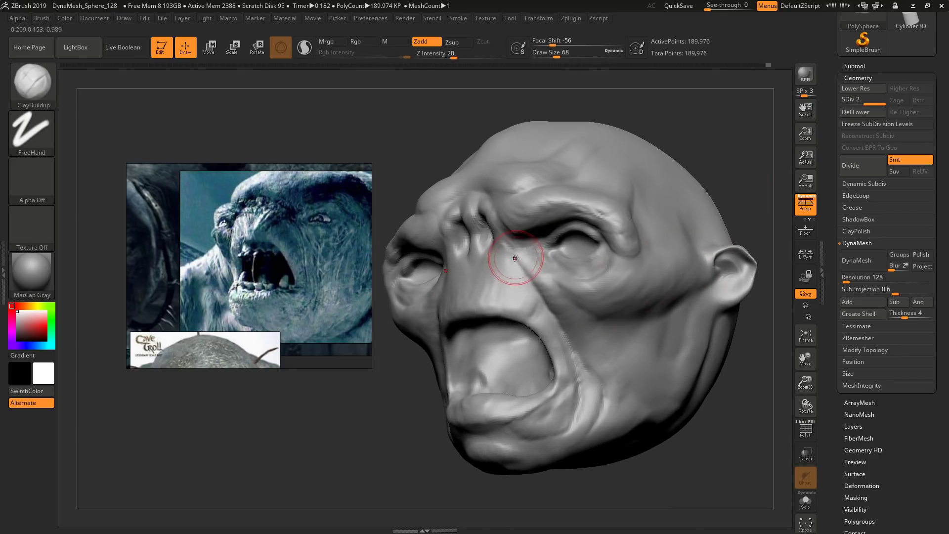
key(s)
mouse_move(563, 253)
mouse_down()
mouse_move(587, 264)
mouse_move(590, 230)
mouse_move(547, 249)
mouse_up()
key(ctrl+z)
Step: Refine the cheekbone surface below the outer eye corner with ClayBuildup at draw size 46
key(s)
drag(635, 272, 640, 277)
mouse_move(640, 283)
right_down()
mouse_move(702, 277)
mouse_move(643, 284)
right_up()
key(s)
drag(644, 284, 642, 284)
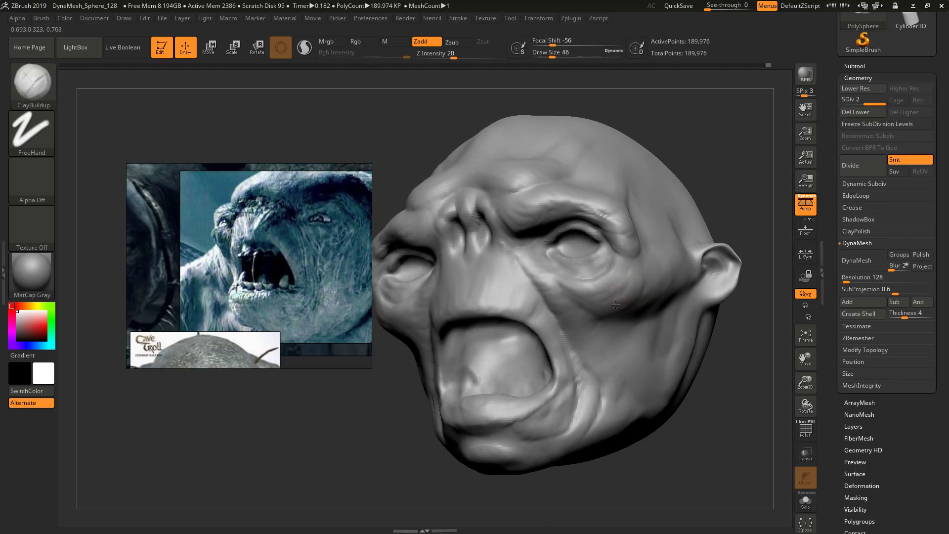
key([)
right_drag(637, 279, 635, 278)
Step: Sharpen the lower edge of the cheekbone below the eye with ClayBuildup at draw size 29
key(s)
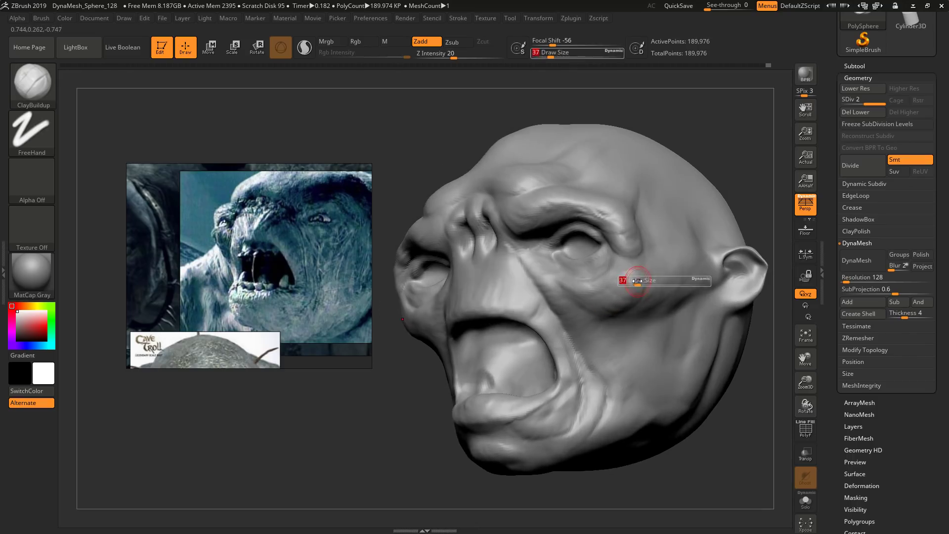
drag(637, 280, 631, 307)
right_drag(631, 307, 631, 307)
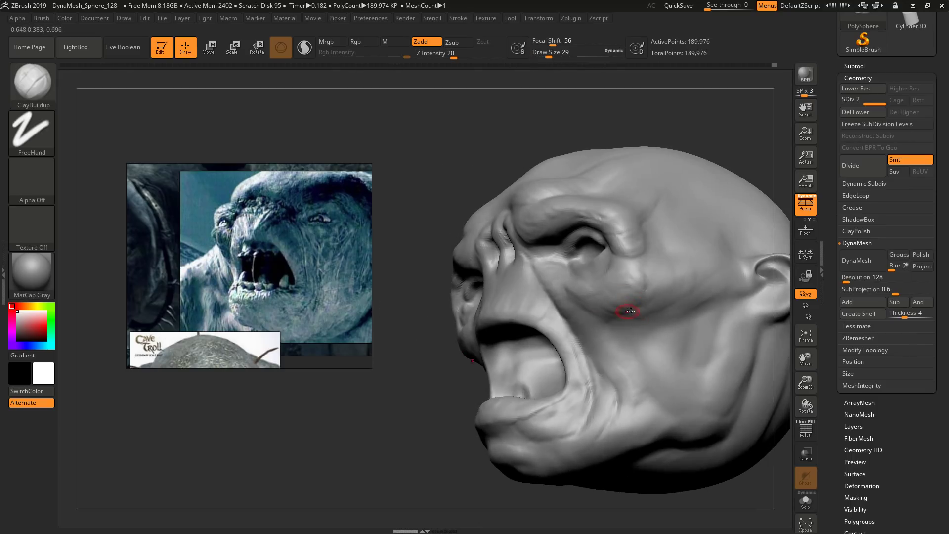
drag(638, 300, 652, 285)
right_drag(644, 262, 637, 306)
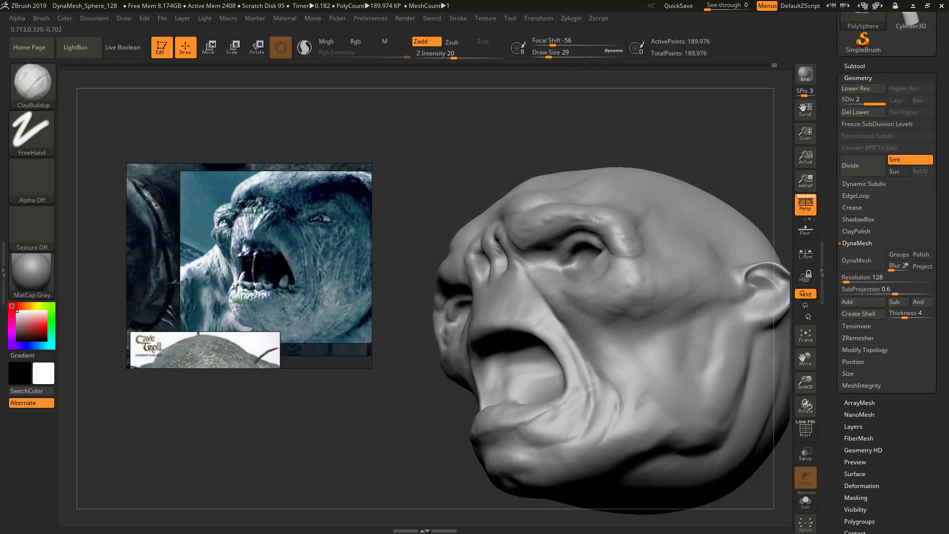
drag(611, 316, 621, 323)
right_drag(621, 322, 612, 343)
Step: Build up the cheek between the mouth fold and the cheekbone with ClayBuildup at draw size 54
key(s)
drag(609, 343, 615, 344)
right_drag(615, 343, 596, 327)
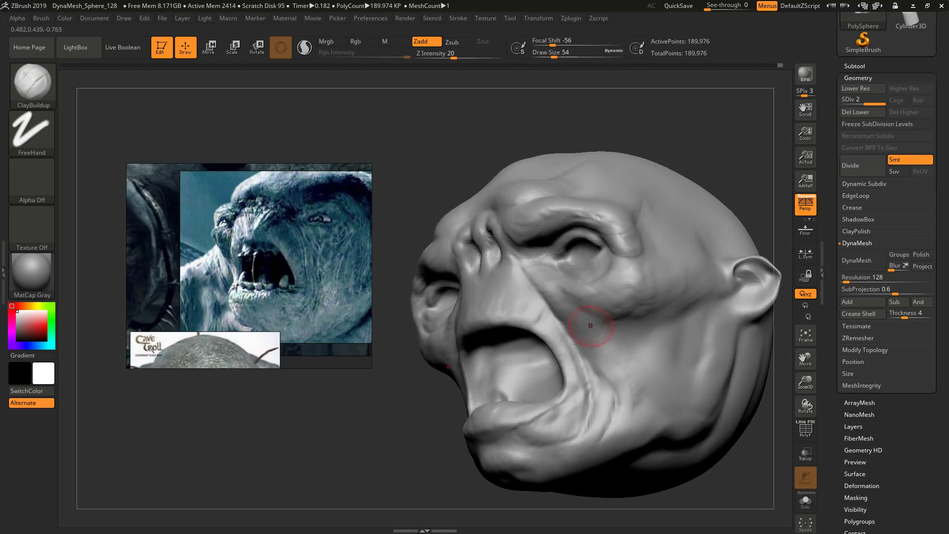
key(s)
drag(599, 348, 596, 357)
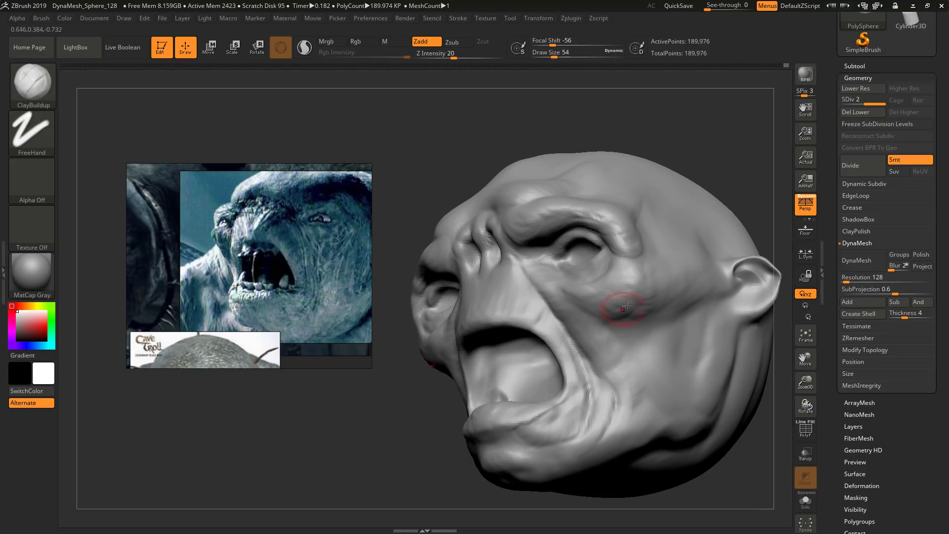
Step: Blend the cheekbone's underside into the cheek hollow with ClayBuildup, ending at draw size 68
right_drag(628, 310, 627, 303)
key(s)
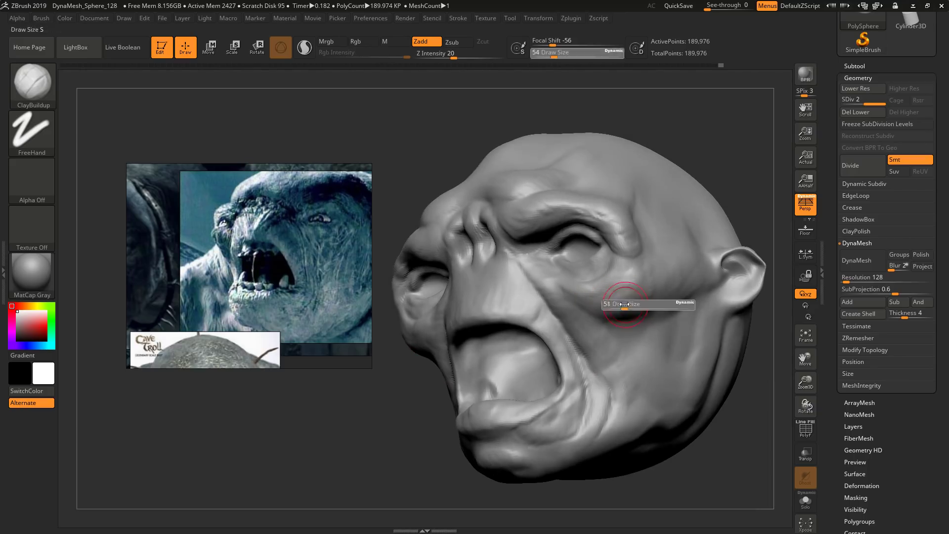
drag(627, 303, 622, 303)
right_drag(651, 303, 625, 360)
key(s)
drag(625, 361, 630, 358)
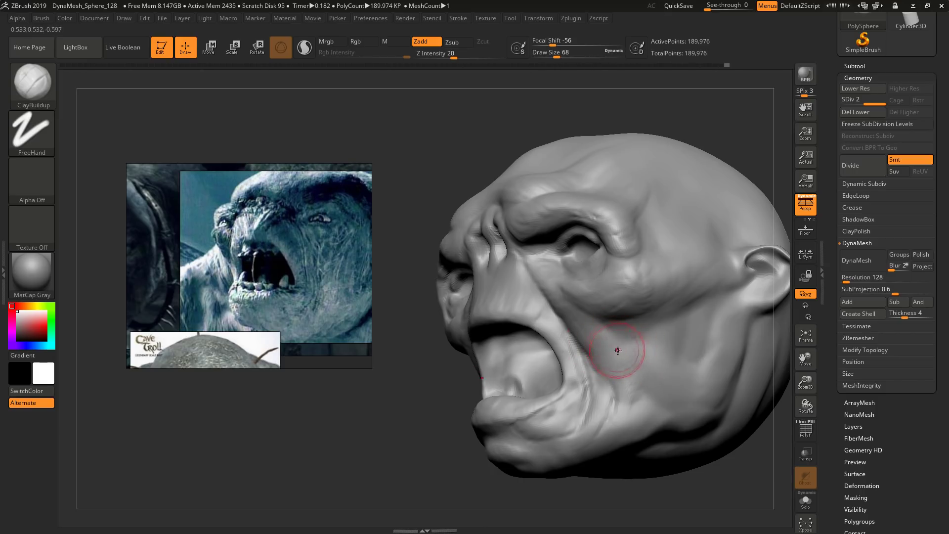
right_drag(617, 350, 621, 369)
mouse_move(658, 397)
right_down()
mouse_move(630, 294)
mouse_move(604, 277)
mouse_move(581, 282)
right_up()
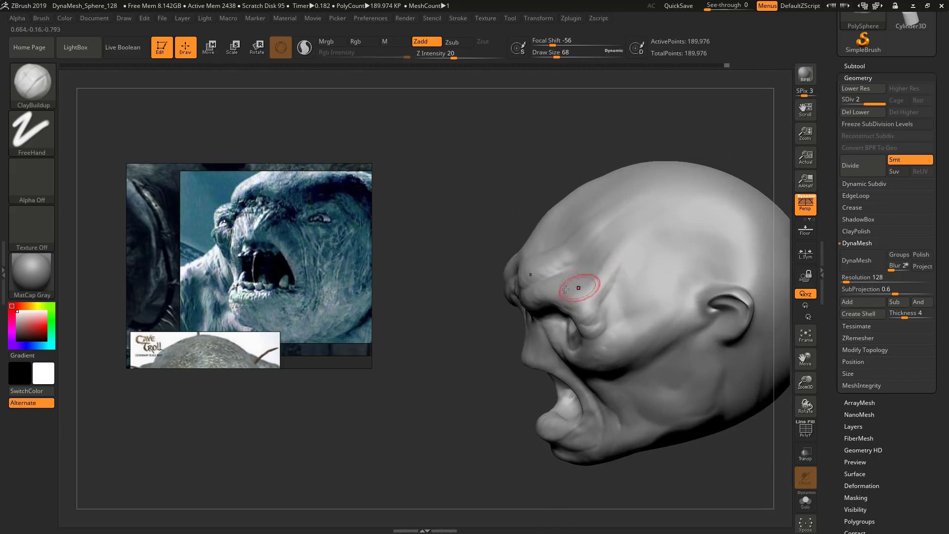
Step: Refine the brow with ClayBuildup at draw size 65 and compare the front of the head with the troll bust reference
mouse_move(453, 293)
right_down()
mouse_move(540, 275)
mouse_move(519, 259)
mouse_move(527, 272)
right_up()
key(s)
drag(527, 271, 525, 272)
drag(529, 273, 532, 267)
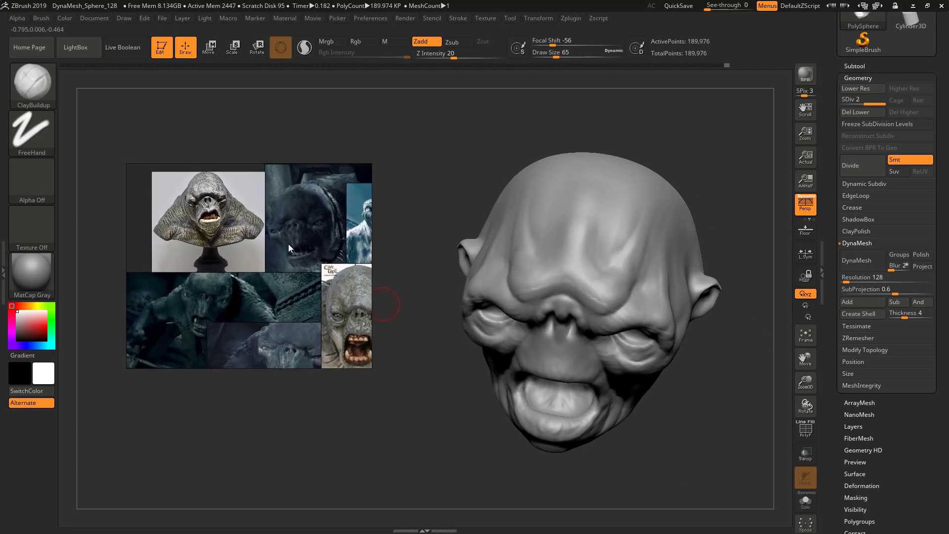
scroll(267, 266, up, 5)
mouse_move(553, 282)
right_down()
mouse_move(573, 237)
mouse_move(594, 277)
mouse_move(603, 272)
mouse_move(621, 286)
mouse_move(625, 269)
mouse_move(603, 286)
mouse_move(603, 306)
right_up()
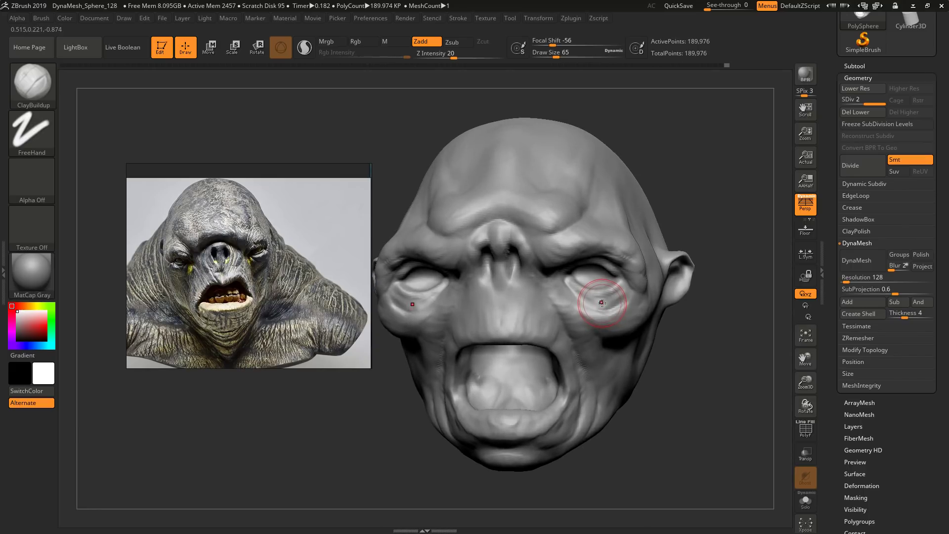
drag(596, 278, 601, 298)
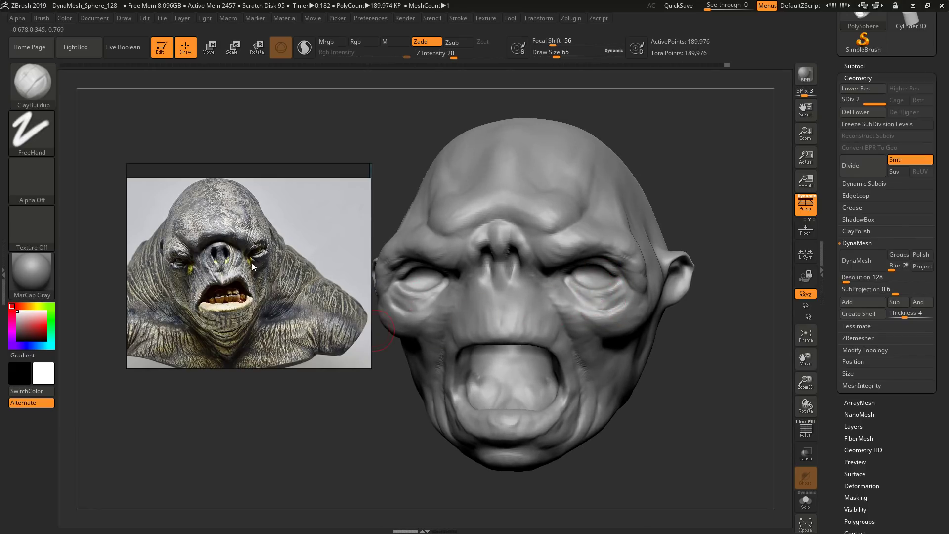
shift+right_drag(539, 307, 544, 329)
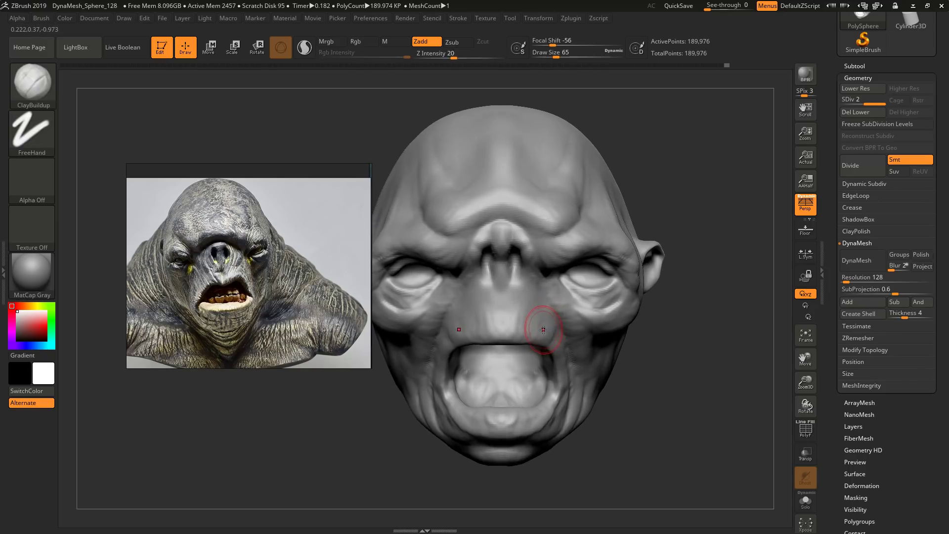
Step: Narrow and slant the eyes toward the nose with the Move brush at draw sizes 104 and 124
key(b)
key(m)
key(v)
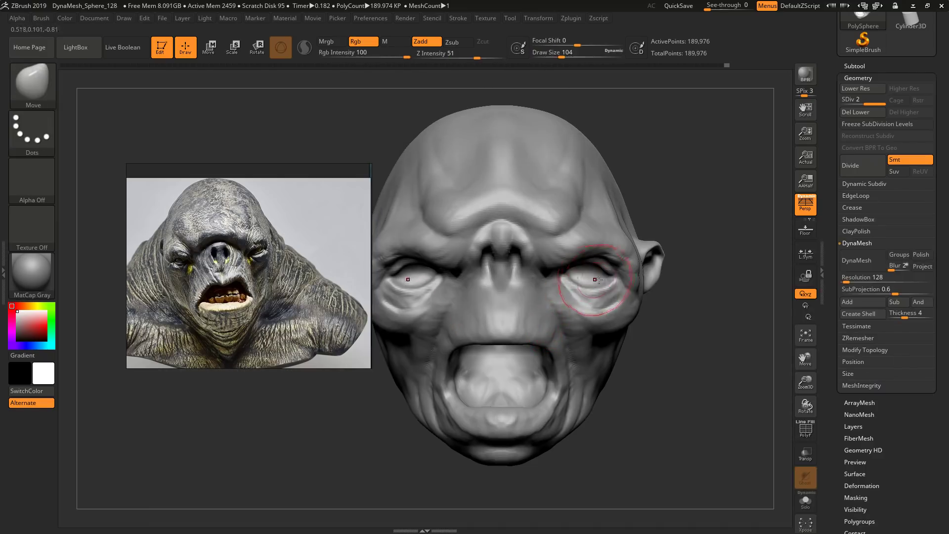
mouse_move(599, 280)
mouse_down()
mouse_move(618, 283)
mouse_move(621, 270)
mouse_move(573, 278)
mouse_up()
key(s)
key(s)
drag(568, 277, 591, 282)
right_drag(591, 283, 550, 275)
drag(573, 273, 572, 270)
mouse_move(572, 269)
right_down()
mouse_move(612, 265)
mouse_move(572, 275)
right_up()
key(s)
mouse_move(584, 277)
mouse_down()
mouse_move(557, 277)
mouse_move(559, 285)
mouse_up()
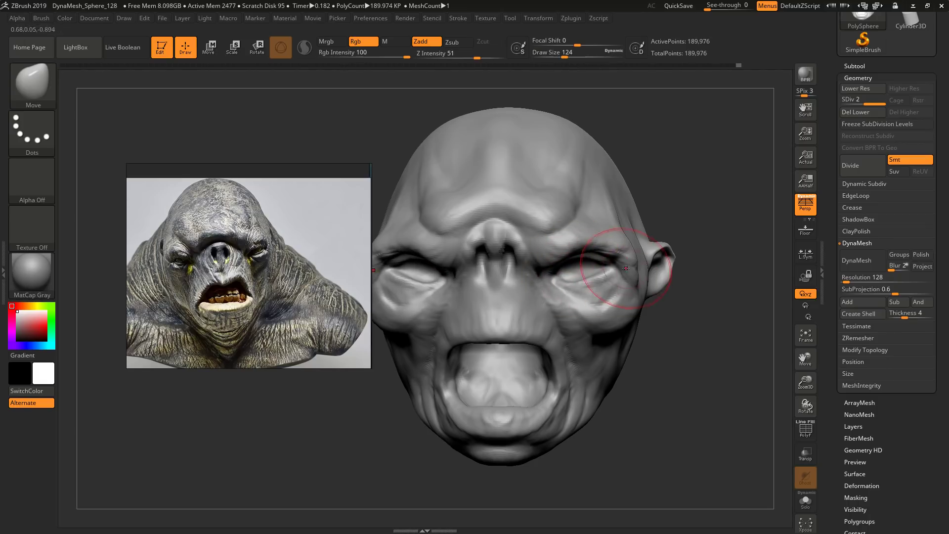
Step: Try to reshape the eyes' outer area further with the Move brush, and undo the last three changes
drag(615, 266, 611, 271)
key(s)
drag(608, 278, 617, 278)
mouse_move(598, 283)
mouse_down()
mouse_move(600, 300)
mouse_move(566, 274)
mouse_up()
key(ctrl+z)
key(ctrl+z)
key(ctrl+z)
Step: Adjust the eyelids and the bags under the eyes with the Move brush at draw size 87
key(s)
right_drag(579, 268, 558, 269)
mouse_move(559, 269)
ctrl+right_down()
mouse_move(584, 297)
mouse_move(569, 333)
ctrl+right_up()
key(s)
drag(561, 334, 548, 330)
mouse_move(538, 296)
right_down()
mouse_move(564, 283)
mouse_move(548, 305)
mouse_move(562, 282)
mouse_move(577, 278)
mouse_move(552, 280)
mouse_move(563, 257)
mouse_move(573, 303)
right_up()
key(s)
drag(572, 303, 579, 303)
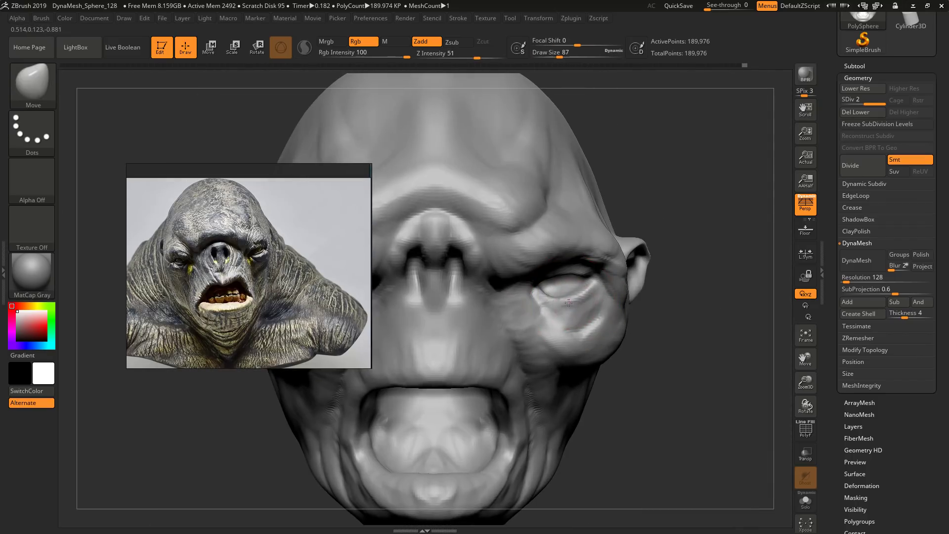
Step: Shape the inner eye corners and lower lids with the Move brush at draw sizes 44 and 54
right_drag(589, 272, 545, 284)
key(s)
drag(545, 284, 533, 284)
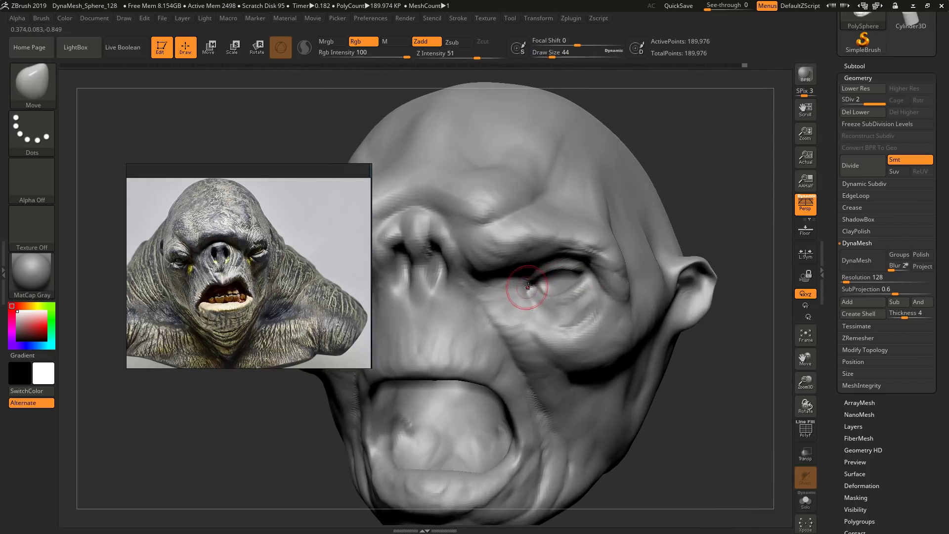
right_drag(525, 282, 532, 289)
key(s)
drag(532, 288, 525, 288)
mouse_move(528, 285)
ctrl+right_down()
mouse_move(513, 273)
mouse_move(544, 305)
ctrl+right_up()
key(s)
drag(546, 301, 551, 300)
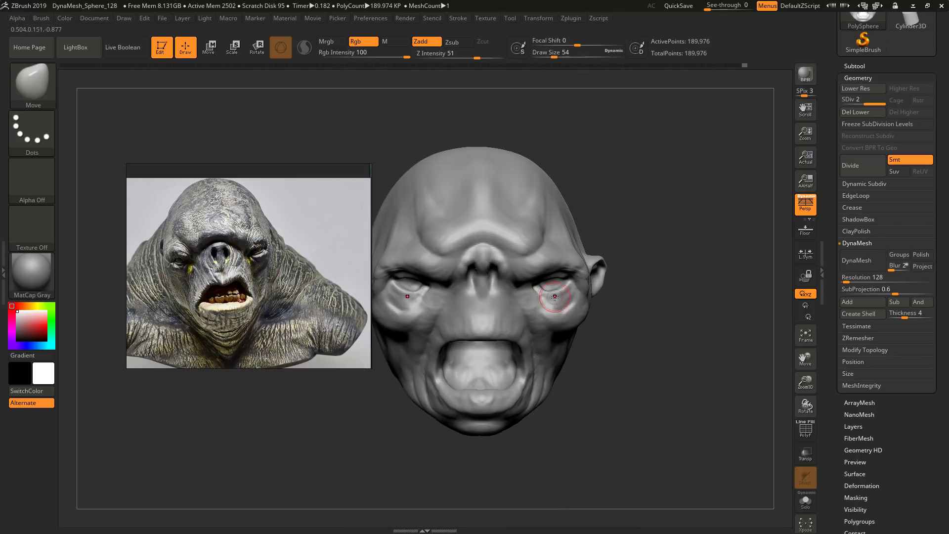
Step: Smooth the nostril area and reshape the nose front with the Move brush at draw size 62
right_drag(527, 318, 544, 301)
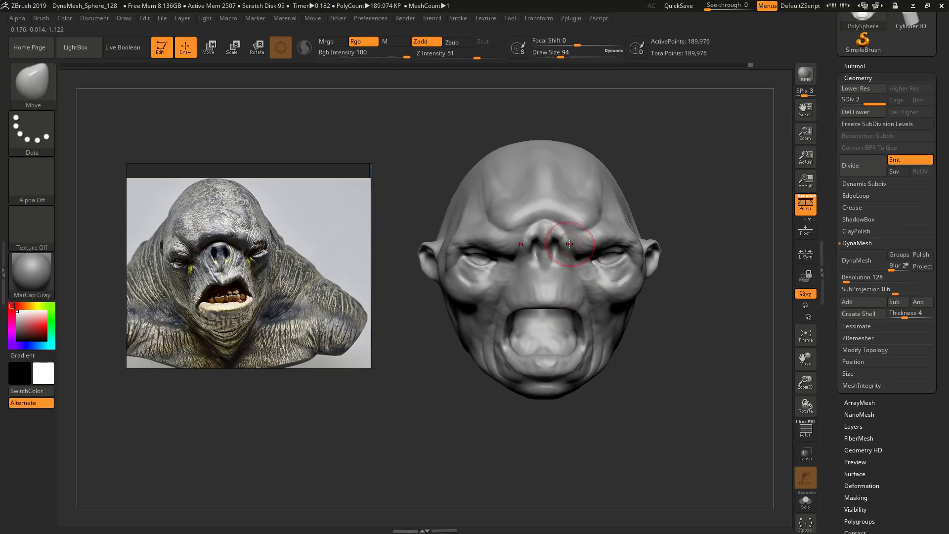
mouse_move(575, 202)
right_down()
mouse_move(608, 232)
mouse_move(589, 239)
mouse_move(687, 223)
right_up()
mouse_move(687, 222)
right_down()
mouse_move(637, 306)
mouse_move(566, 262)
right_up()
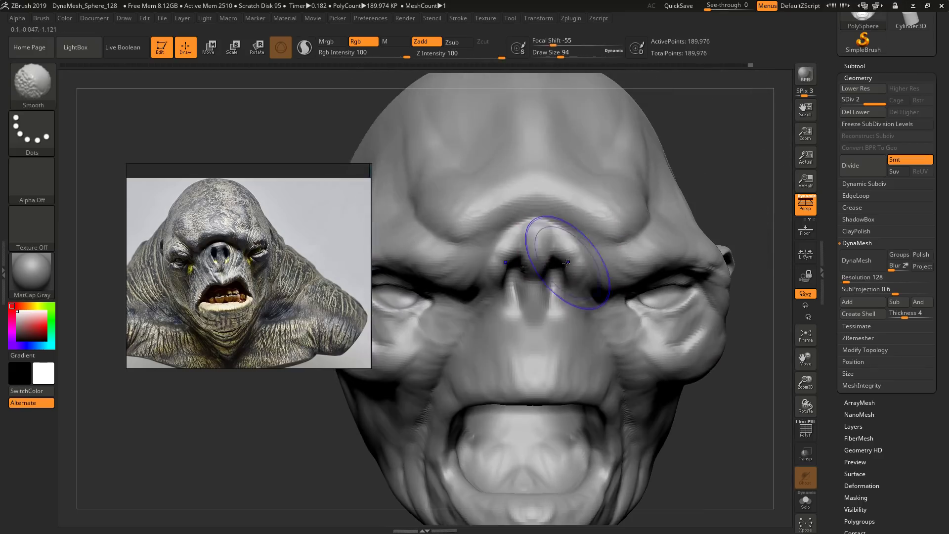
key(s)
drag(566, 262, 561, 254)
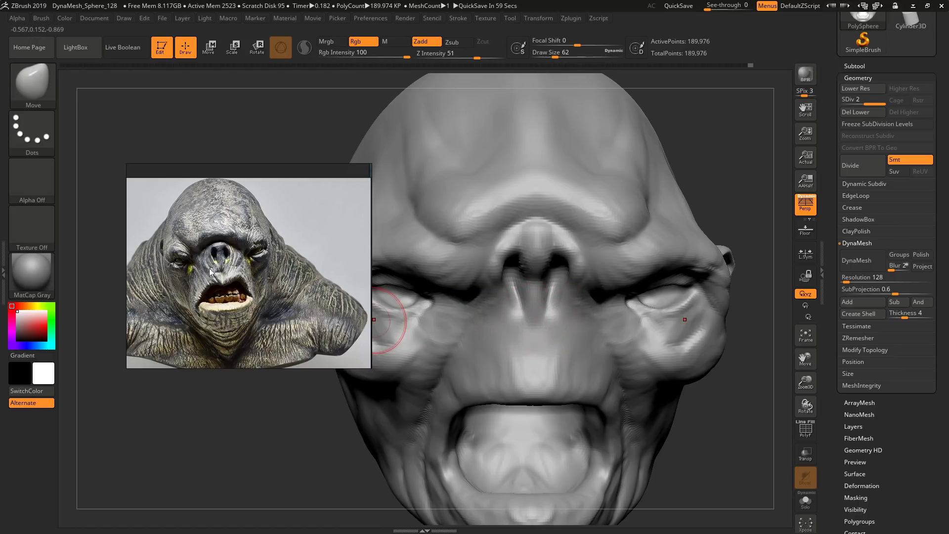
Step: Adjust the side profile of the nose below the nostrils with the Move brush, starting at draw size 62
mouse_move(558, 323)
right_down()
mouse_move(544, 302)
mouse_move(385, 262)
right_up()
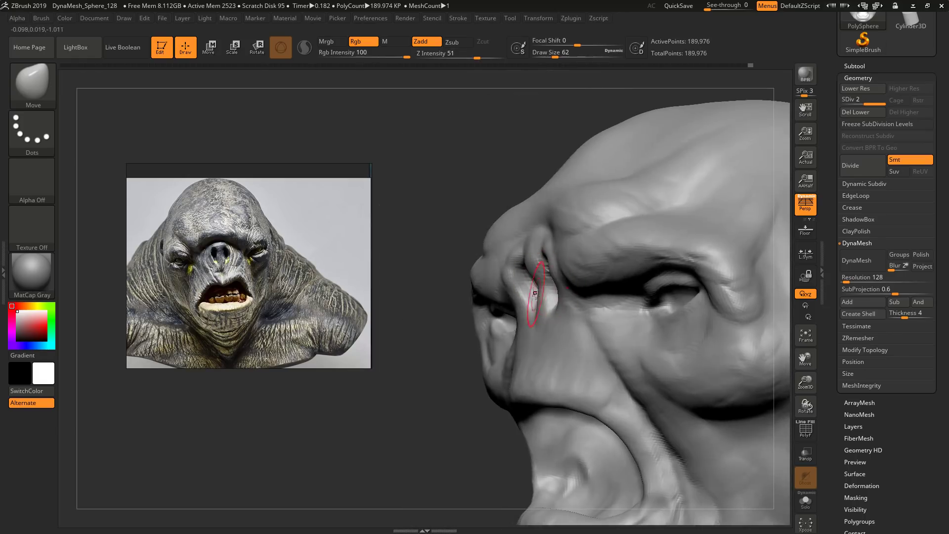
drag(535, 300, 516, 304)
right_drag(525, 307, 515, 294)
key(s)
mouse_move(543, 292)
mouse_down()
mouse_move(534, 295)
mouse_move(543, 296)
mouse_up()
key(s)
drag(538, 294, 530, 287)
Step: Reshape the brow profile above the nose with the Move brush at draw size 108 and check the bust reference's face
mouse_move(526, 270)
right_down()
mouse_move(538, 266)
mouse_move(555, 190)
right_up()
key(s)
drag(549, 193, 555, 193)
drag(543, 192, 535, 192)
drag(552, 232, 543, 229)
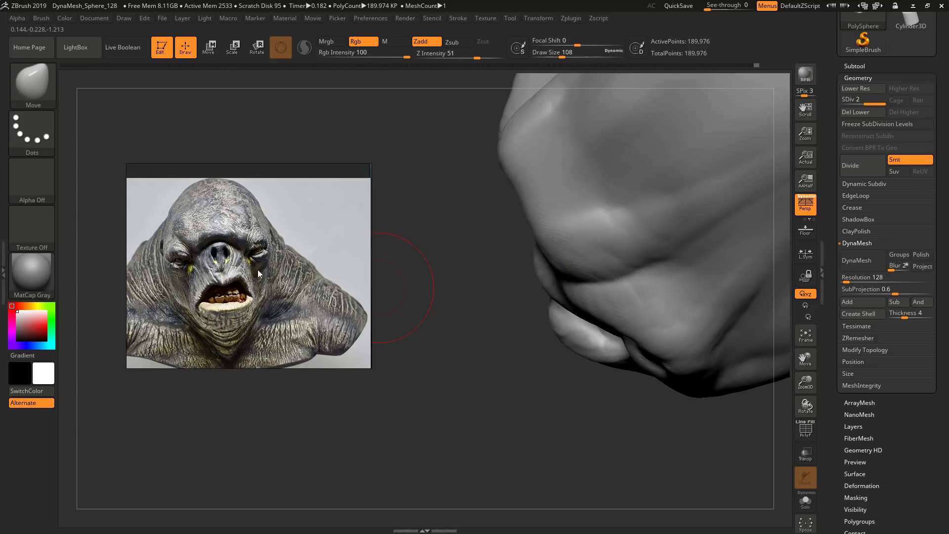
scroll(257, 269, up, 5)
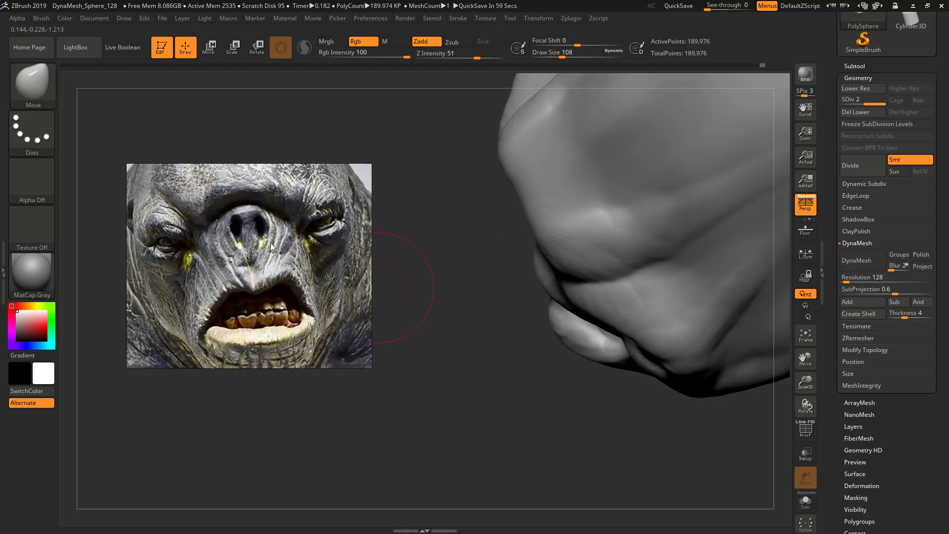
scroll(271, 242, down, 5)
scroll(265, 252, up, 1)
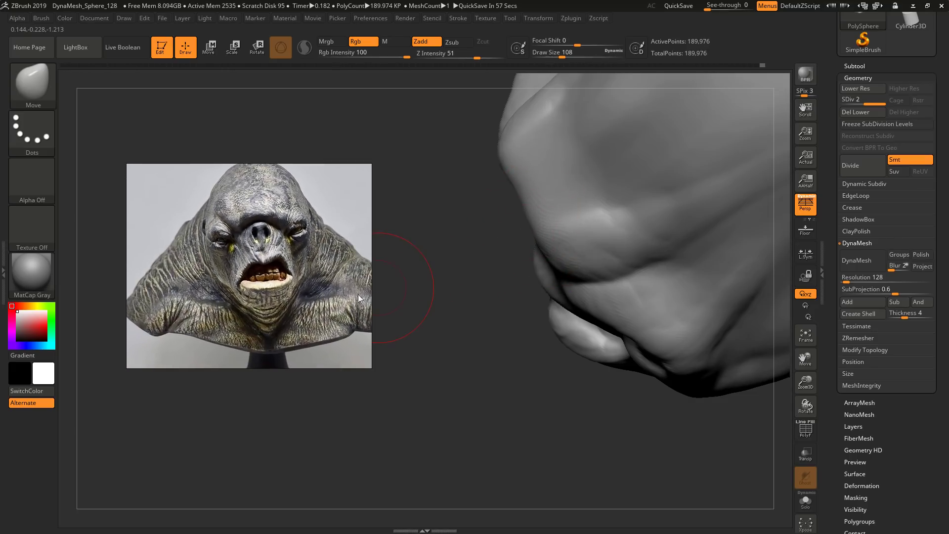
Step: Pull the nostril wings inward with the Move brush at draw sizes 59 and 41, smoothing their edges
right_drag(537, 253, 593, 262)
key(s)
drag(519, 265, 509, 282)
key(s)
drag(511, 292, 515, 326)
mouse_move(515, 338)
ctrl+right_down()
mouse_move(467, 282)
mouse_move(527, 298)
mouse_move(527, 269)
mouse_move(526, 330)
ctrl+right_up()
shift+right_drag(538, 261, 540, 258)
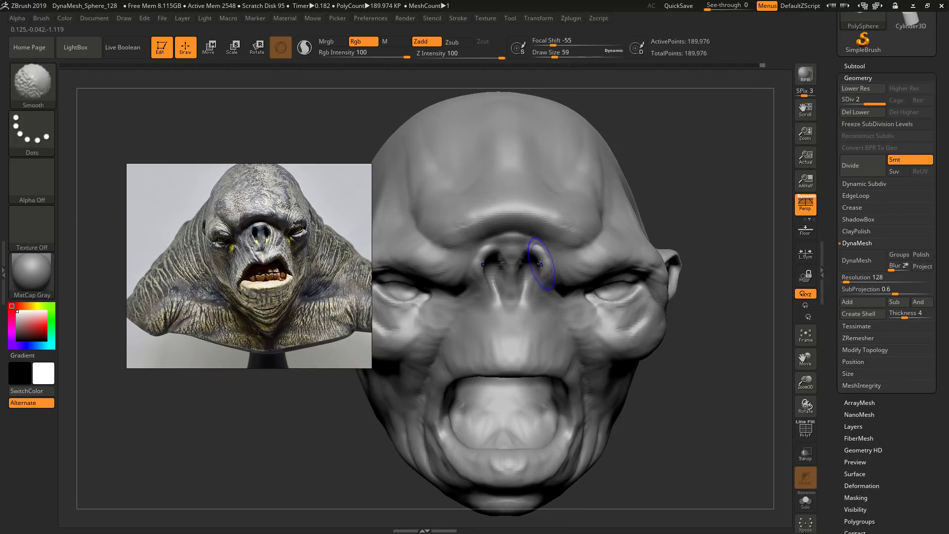
key(s)
drag(541, 257, 535, 275)
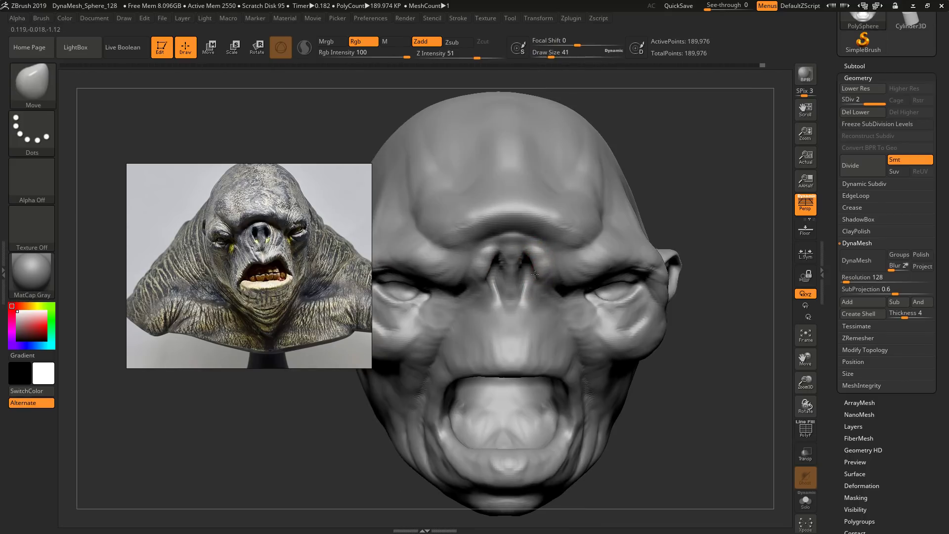
Step: Adjust the mouth corner and jaw from the side with the Move brush at draw size 104
alt+right_drag(530, 318, 511, 247)
mouse_move(512, 247)
right_down()
mouse_move(467, 276)
mouse_move(512, 284)
right_up()
shift+right_drag(561, 312, 528, 297)
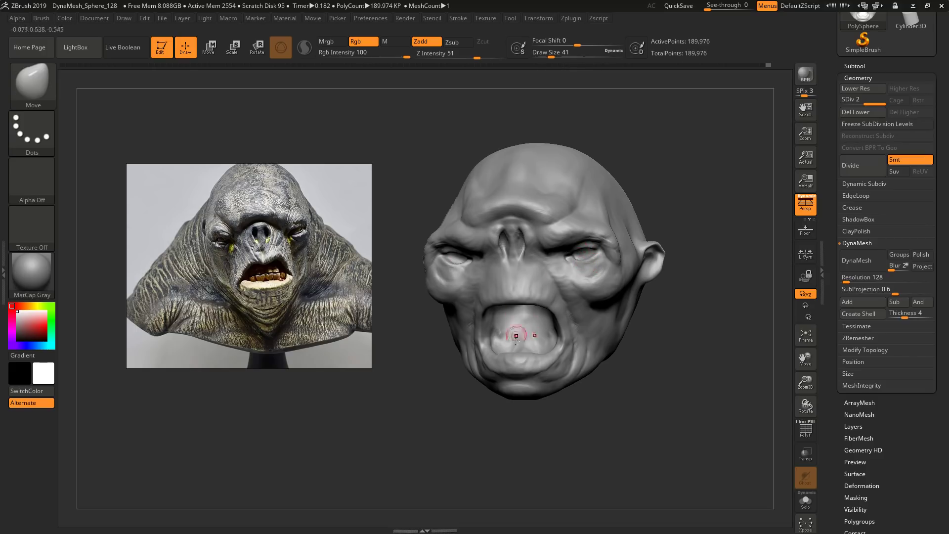
mouse_move(543, 328)
right_down()
mouse_move(514, 338)
mouse_move(532, 342)
right_up()
key(s)
drag(532, 345, 540, 346)
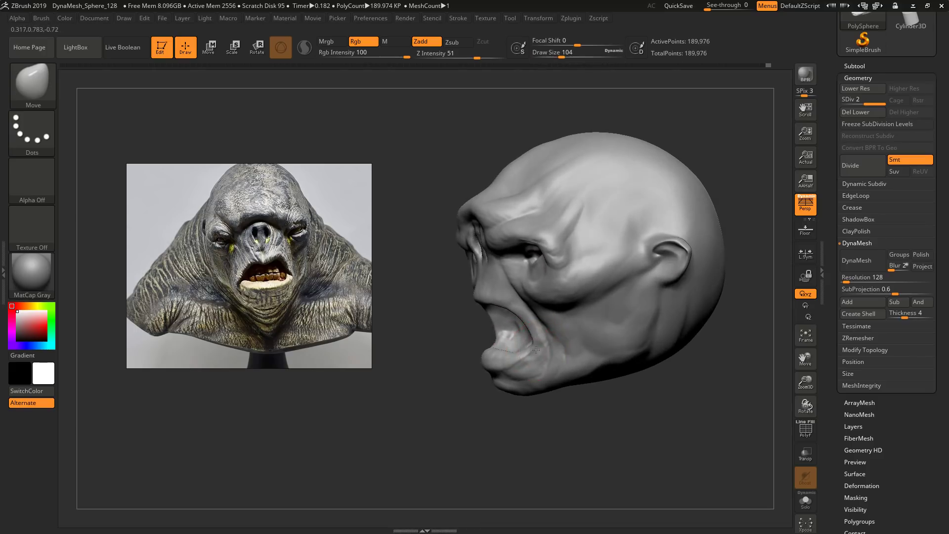
mouse_move(536, 350)
right_down()
mouse_move(547, 352)
mouse_move(536, 343)
mouse_move(542, 310)
mouse_move(582, 307)
right_up()
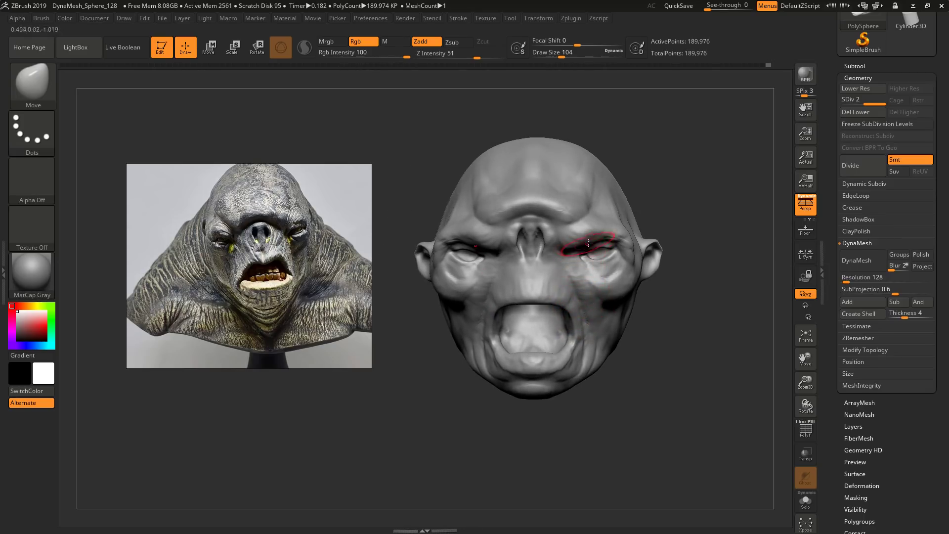
Step: Adjust the brow and eye area from the front with the Move brush at draw size 136
key(s)
drag(590, 237, 592, 230)
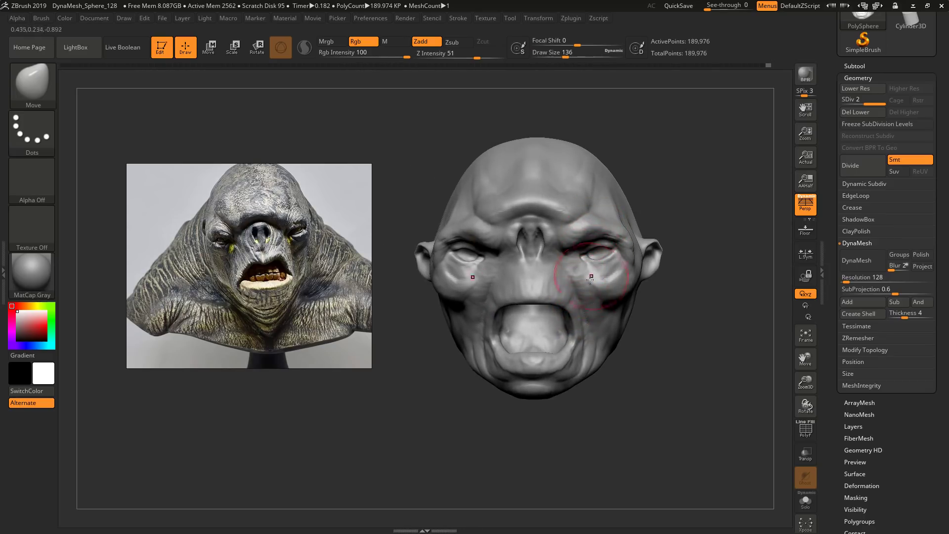
mouse_move(568, 290)
right_down()
mouse_move(595, 298)
mouse_move(572, 295)
right_up()
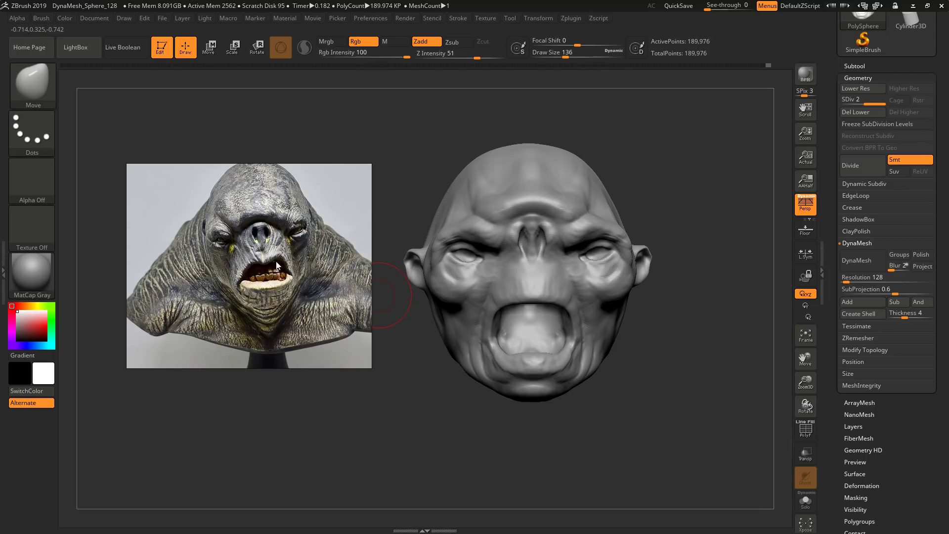
right_drag(424, 232, 558, 279)
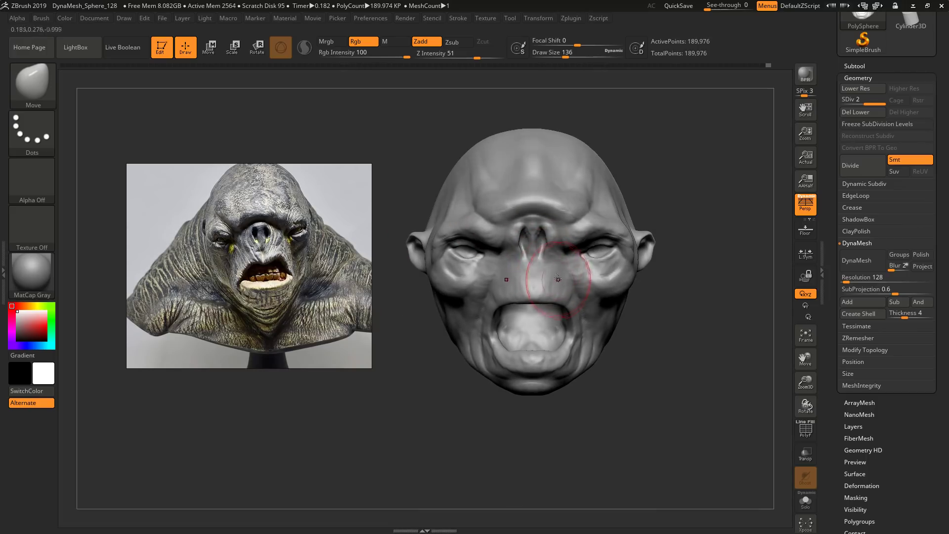
Step: Turn off symmetry and shift the upper lip unevenly from the front with the Move brush at draw size 167
click(545, 20)
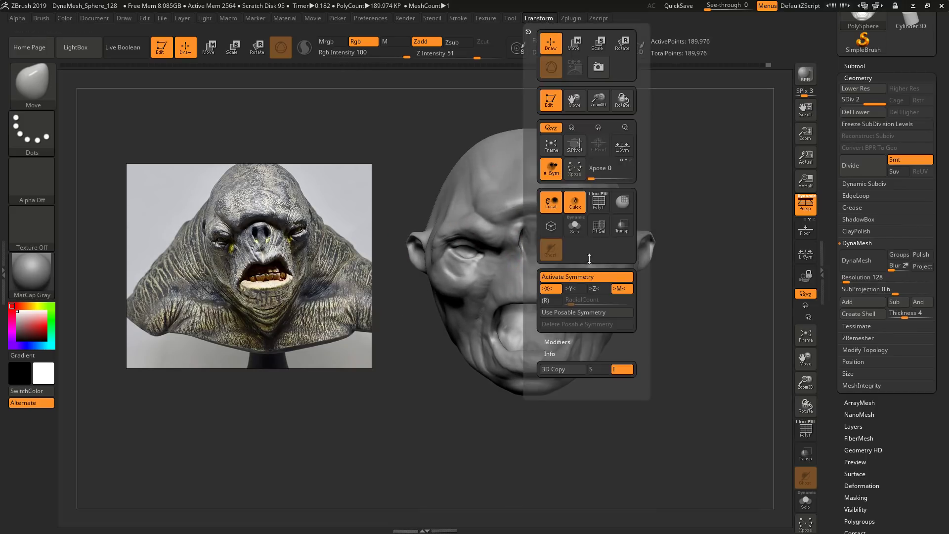
click(585, 277)
key(s)
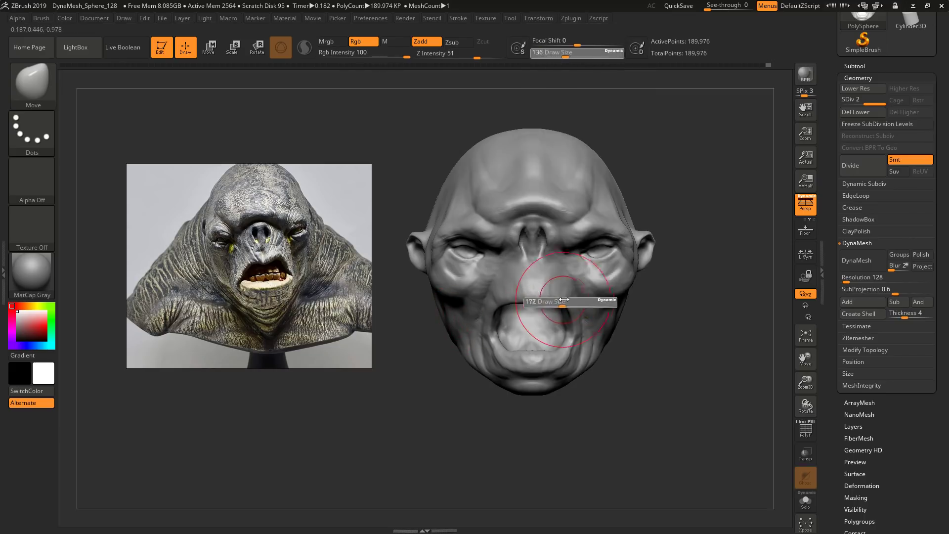
click(562, 301)
mouse_move(552, 305)
mouse_down()
mouse_move(555, 293)
mouse_move(534, 299)
mouse_up()
key(s)
click(561, 295)
key(s)
click(545, 296)
key(s)
click(523, 294)
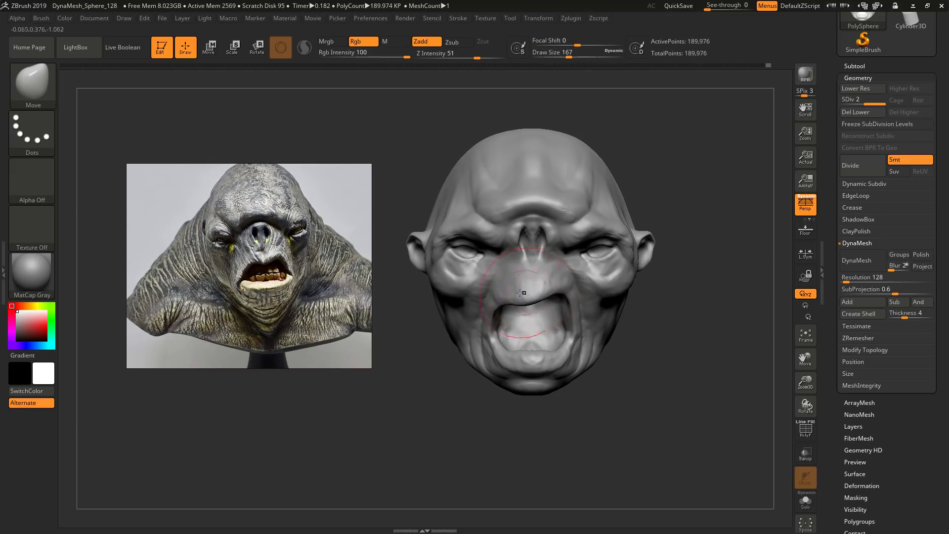
Step: Skew the mouth opening asymmetrically by reshaping the lip and mouth corner with the Move brush at draw sizes 223 and 207
key(s)
click(501, 300)
drag(501, 306, 503, 312)
key(s)
mouse_move(568, 319)
right_down()
mouse_move(549, 328)
mouse_move(564, 318)
right_up()
click(566, 330)
key(s)
click(565, 316)
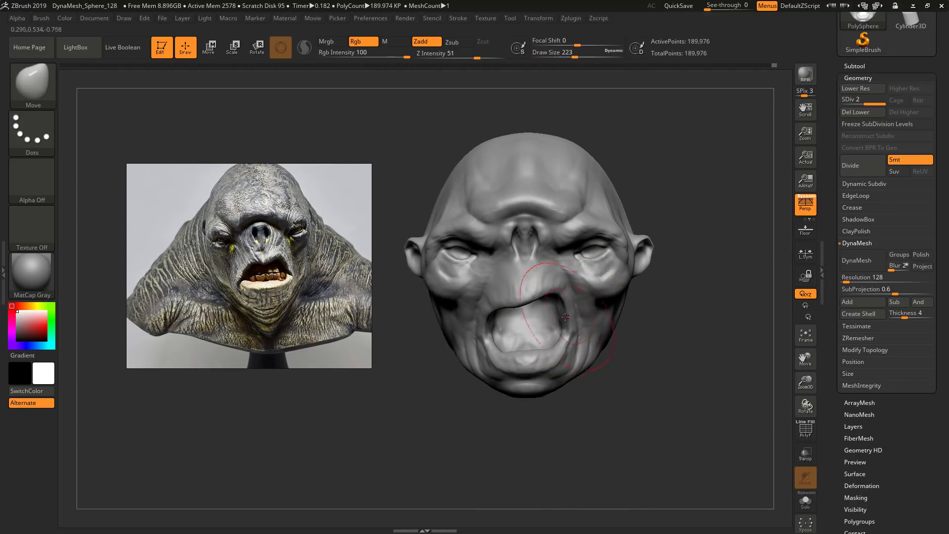
key(s)
click(566, 326)
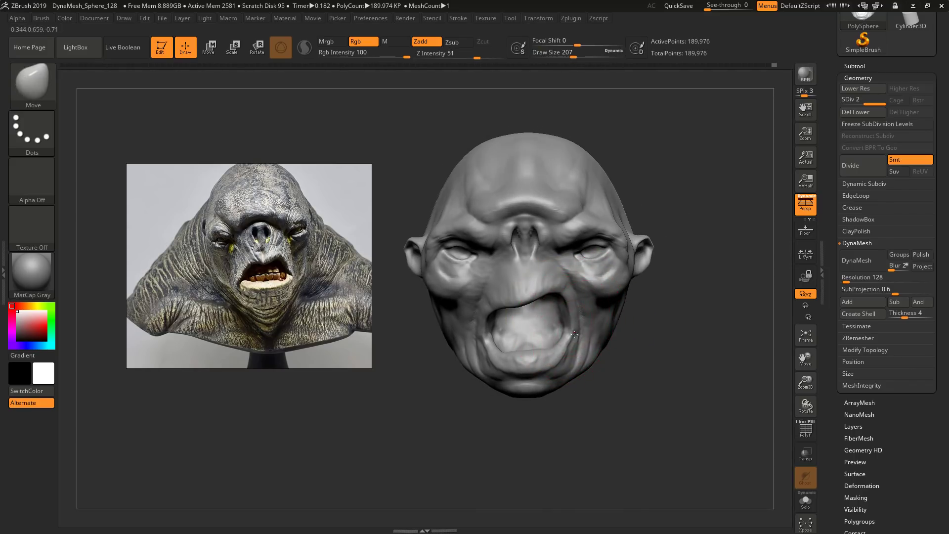
Step: Adjust the brow and lids of one eye asymmetrically with the Move brush at draw sizes 140 and 97
key(s)
click(562, 292)
key(s)
click(564, 252)
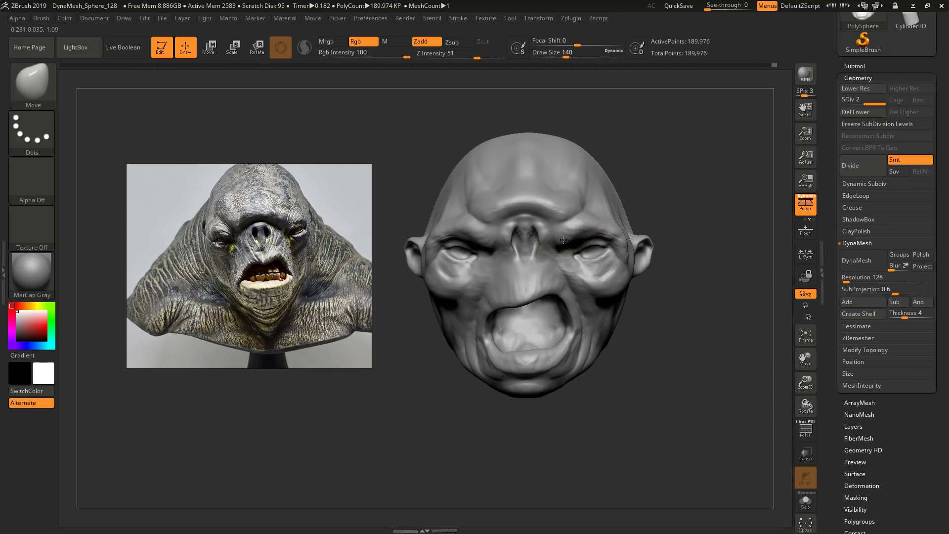
key(s)
click(572, 245)
key(s)
click(587, 247)
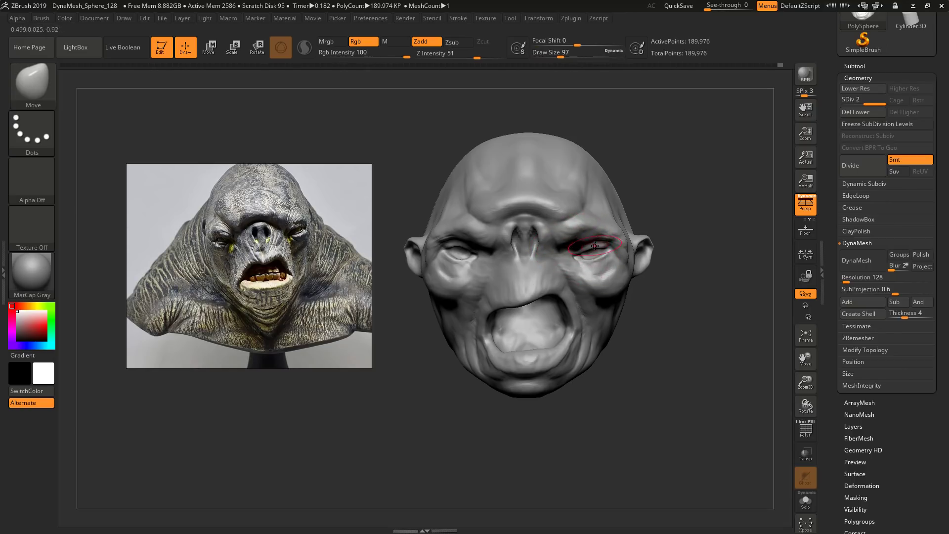
drag(594, 245, 604, 249)
key(s)
right_drag(600, 259, 667, 247)
click(606, 257)
Step: Shape a torn notch in the outer rim of one ear with the Move brush at draw size 27
key(s)
click(664, 244)
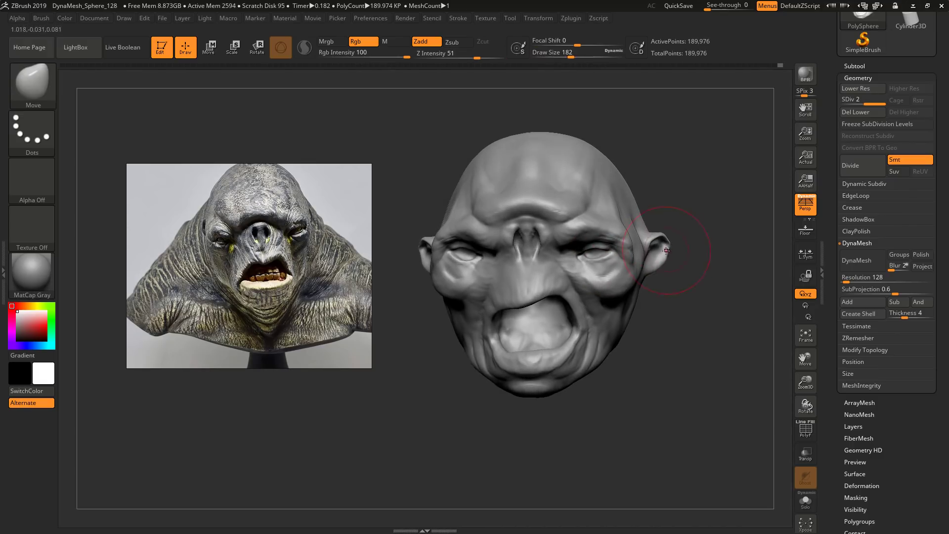
key(s)
click(649, 249)
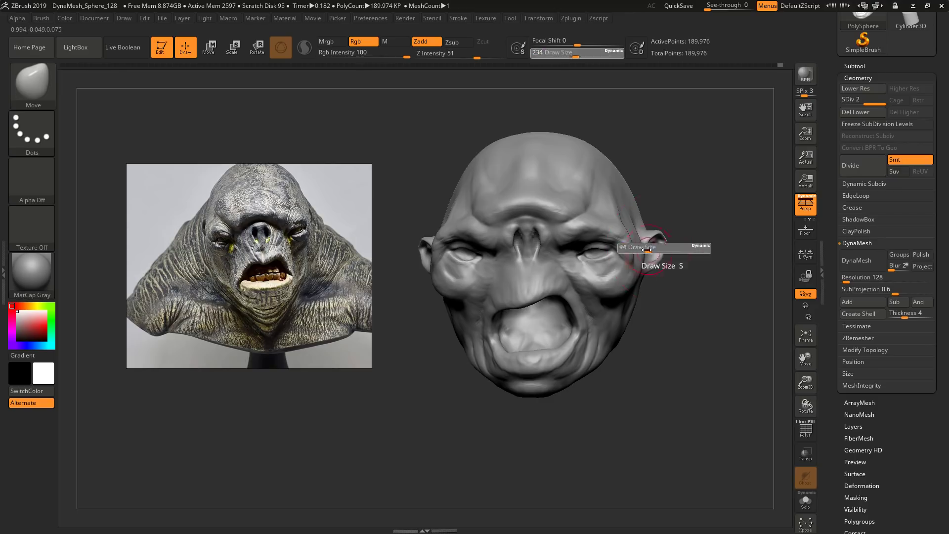
mouse_move(673, 250)
right_down()
mouse_move(661, 251)
mouse_move(664, 268)
right_up()
key(s)
click(656, 266)
key(s)
click(661, 261)
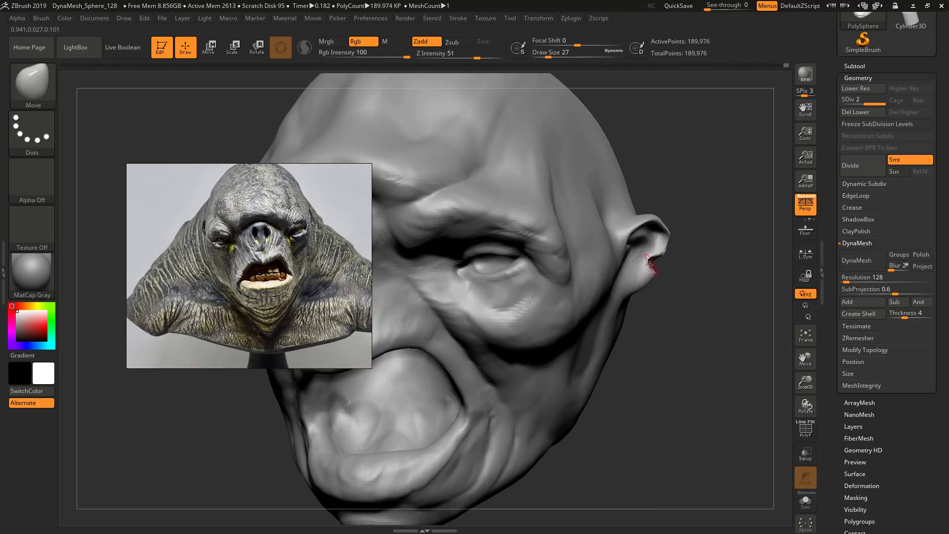
right_drag(650, 264, 642, 218)
right_drag(643, 232, 658, 249)
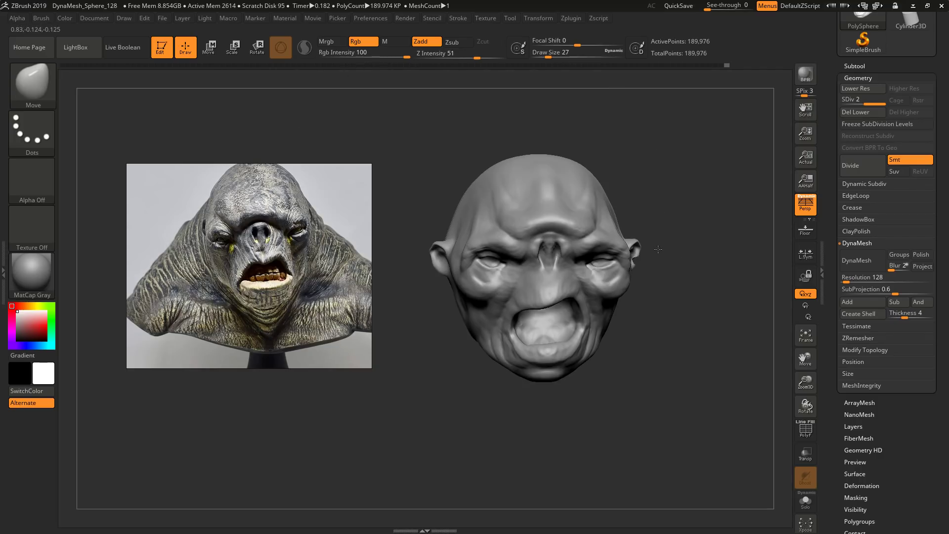
Step: Deform the rim of the opposite ear with the Move brush at draw size 27
alt+right_drag(583, 272, 633, 292)
ctrl+right_drag(634, 293, 624, 341)
right_drag(487, 326, 440, 278)
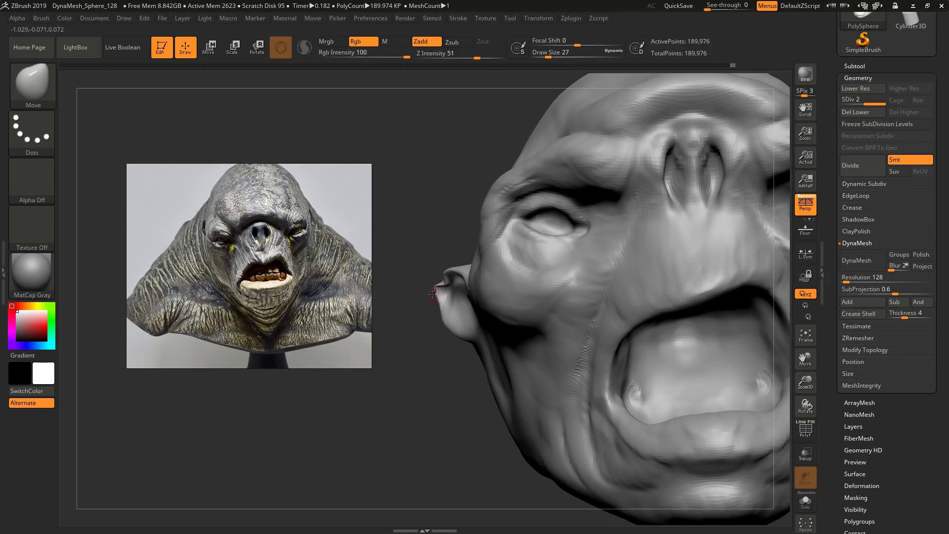
ctrl+right_drag(479, 293, 449, 216)
Step: Refine the middle of the upper lip from the front with the Move brush at draw size 77
mouse_move(619, 296)
shift+right_down()
mouse_move(619, 278)
mouse_move(588, 282)
mouse_move(580, 302)
shift+right_up()
key(s)
drag(580, 302, 587, 309)
right_drag(586, 308, 574, 296)
key(s)
mouse_move(572, 296)
mouse_down()
mouse_move(539, 302)
mouse_move(573, 305)
mouse_up()
key(s)
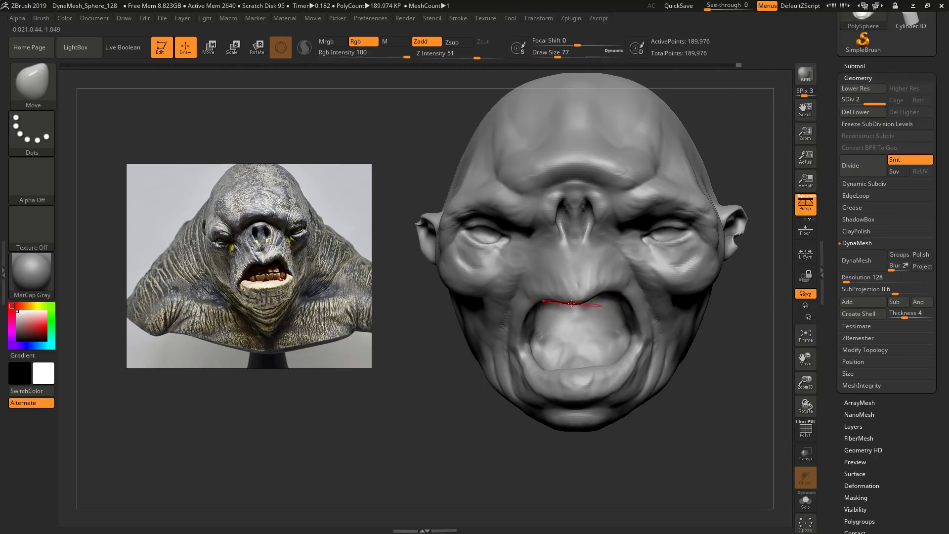
Step: Reshape the lower lip and mouth corner on one side with the Move brush at draw sizes 145 and 202
key(s)
drag(545, 367, 554, 368)
drag(548, 371, 550, 363)
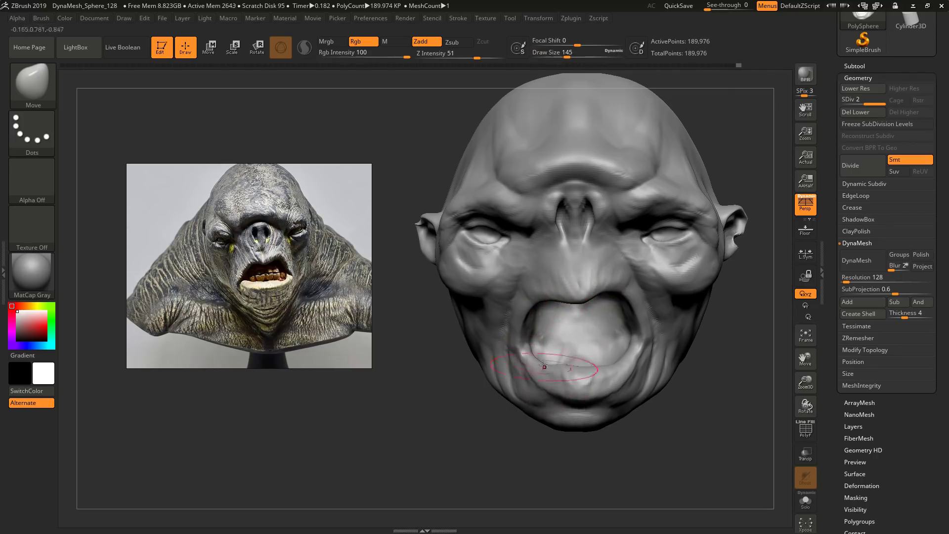
key(s)
drag(510, 322, 521, 338)
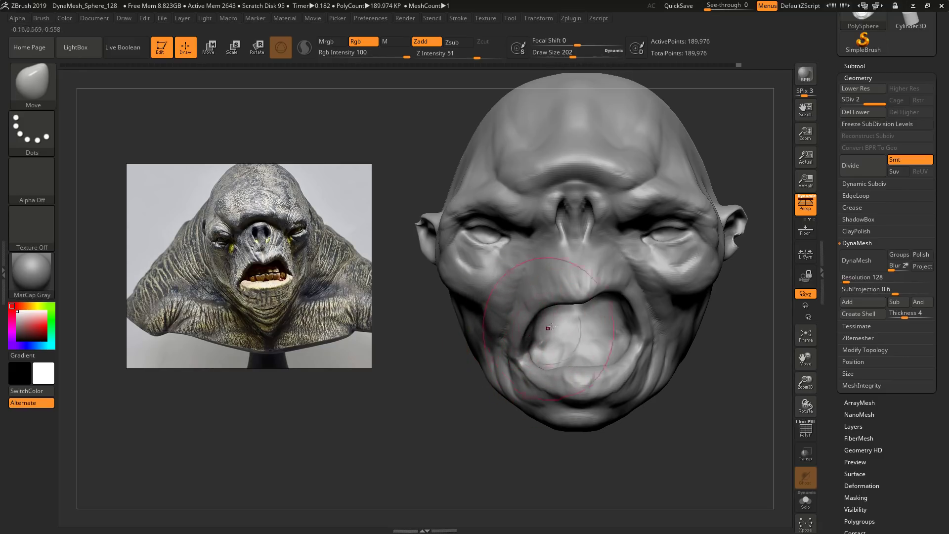
Step: Lift the raised side of the upper lip and adjust its mouth corner with the Move brush at draw sizes 158 and 104
right_drag(581, 295, 539, 280)
key(s)
drag(594, 278, 589, 276)
mouse_move(593, 275)
right_down()
mouse_move(577, 275)
mouse_move(614, 281)
mouse_move(615, 295)
right_up()
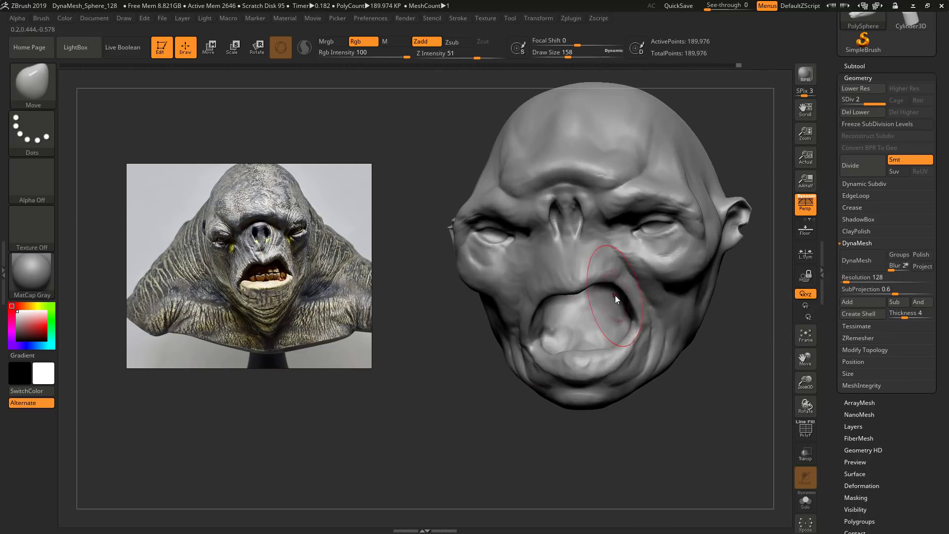
key(s)
drag(618, 299, 611, 299)
right_drag(612, 299, 627, 301)
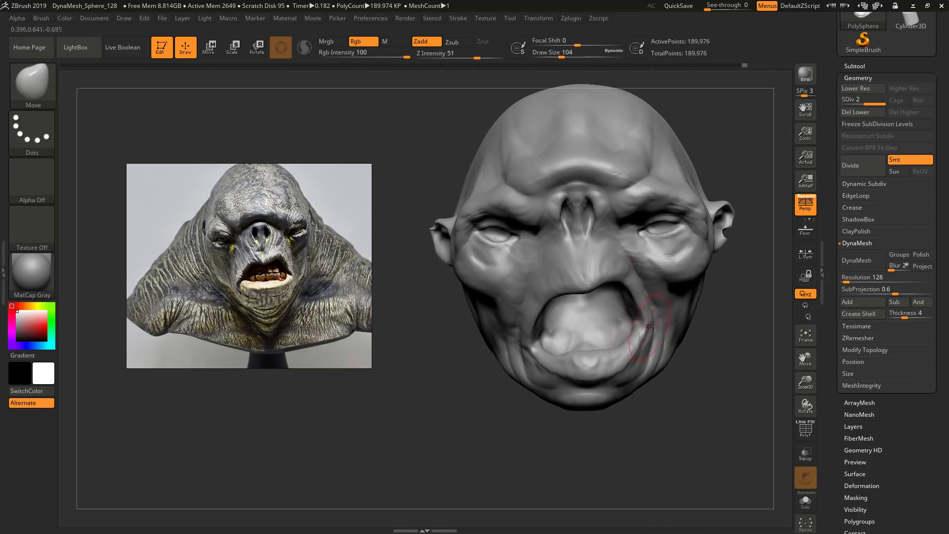
Step: Refine the upper lip edge and the lower mouth corner with the Move brush at draw sizes 54 and 74
key(s)
click(648, 298)
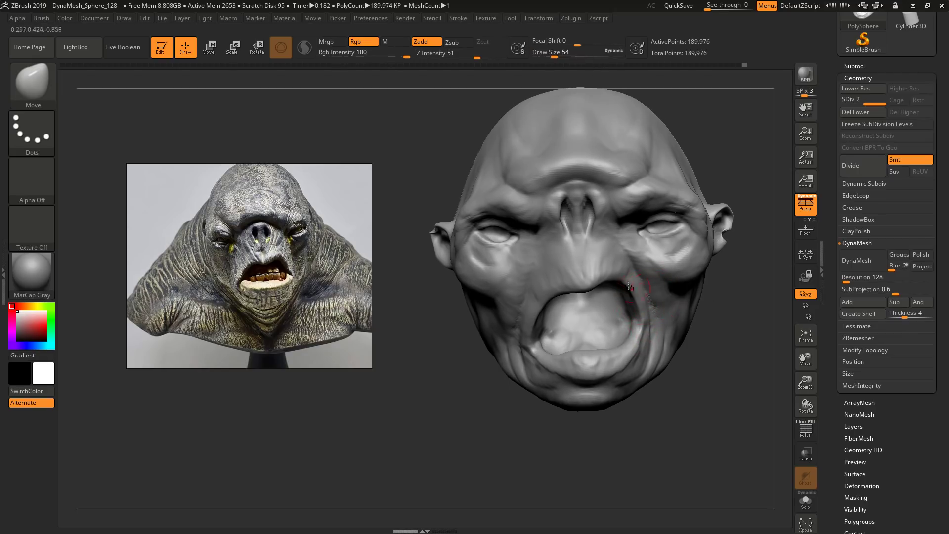
drag(563, 294, 567, 287)
key(s)
click(560, 294)
mouse_move(573, 290)
ctrl+right_down()
mouse_move(572, 264)
mouse_move(569, 341)
ctrl+right_up()
drag(506, 388, 495, 377)
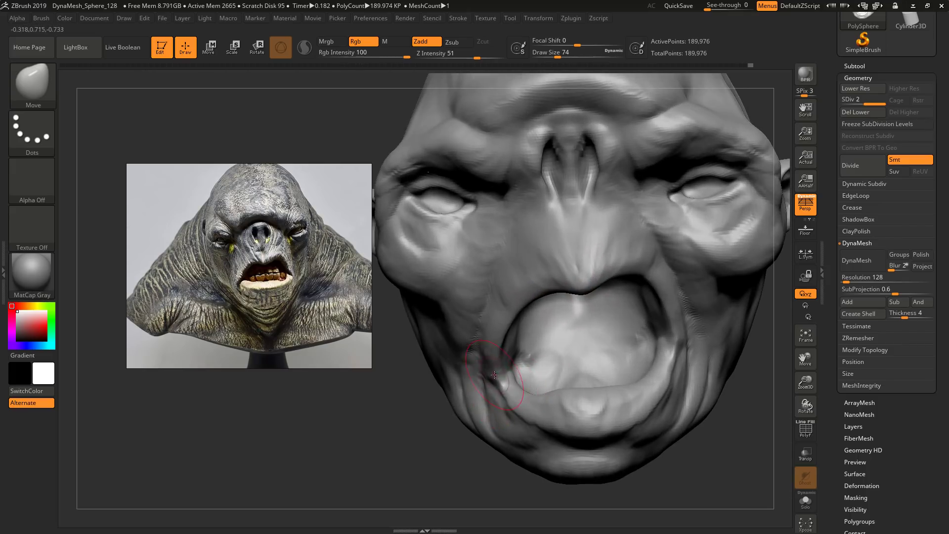
Step: Adjust the folds beside the lower mouth corner with the Move brush at draw size 112
key(s)
click(489, 374)
ctrl+right_drag(487, 357, 496, 321)
key(s)
click(502, 387)
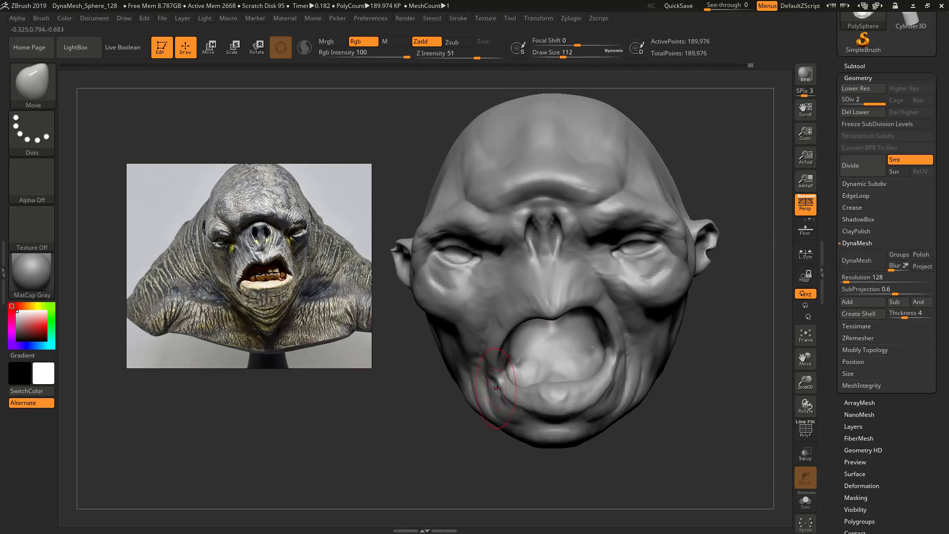
right_drag(499, 373, 520, 376)
Step: Reshape the jawline on both sides of the face individually with the Move brush at draw sizes 145 and 202
key(s)
click(438, 391)
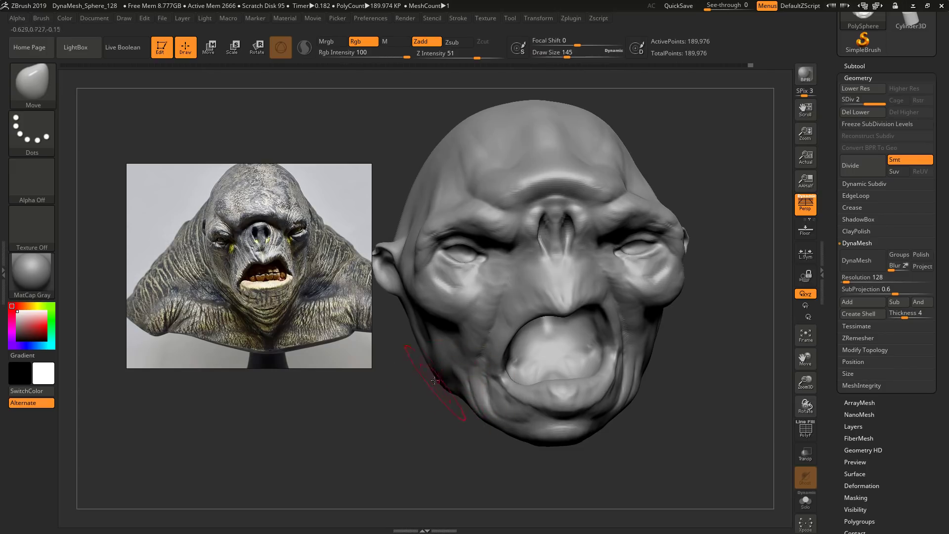
mouse_move(431, 371)
right_down()
mouse_move(434, 380)
mouse_move(646, 388)
mouse_move(638, 384)
mouse_move(660, 431)
mouse_move(642, 376)
right_up()
key(s)
click(435, 383)
key(s)
click(635, 382)
key(s)
click(638, 388)
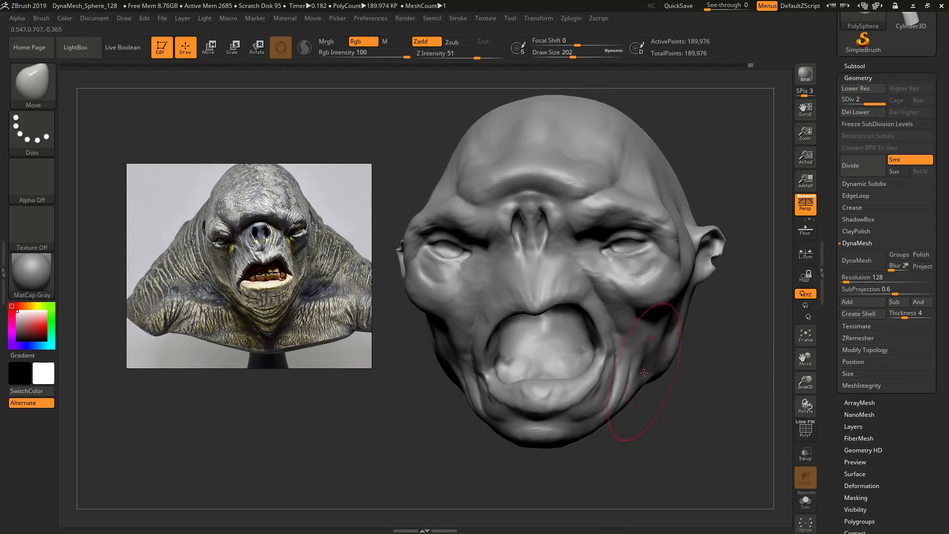
key(s)
click(642, 376)
drag(642, 377, 639, 375)
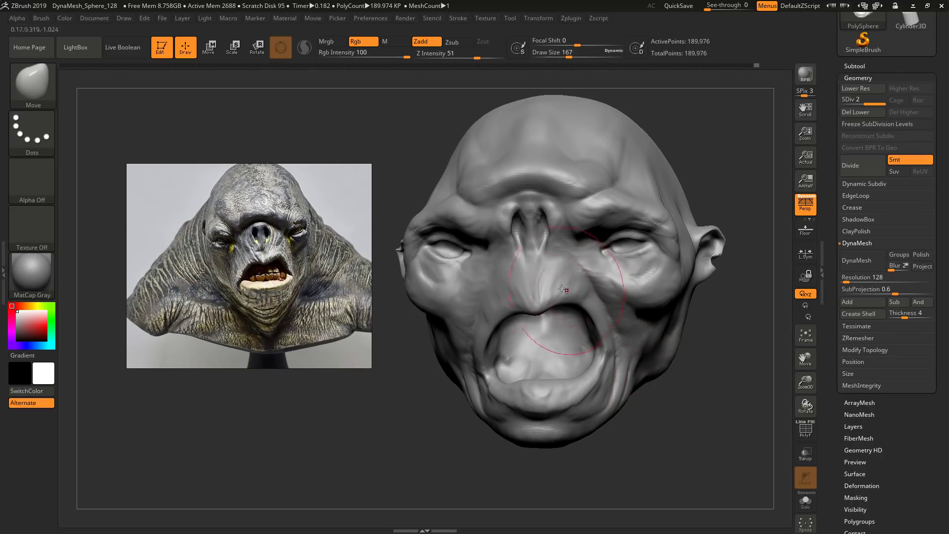
Step: Shift the cheek fold between the nose and the inner eye with the Move brush at draw sizes 112 and 62
mouse_move(562, 290)
alt+right_down()
mouse_move(605, 300)
mouse_move(593, 308)
mouse_move(613, 300)
alt+right_up()
key(s)
click(652, 290)
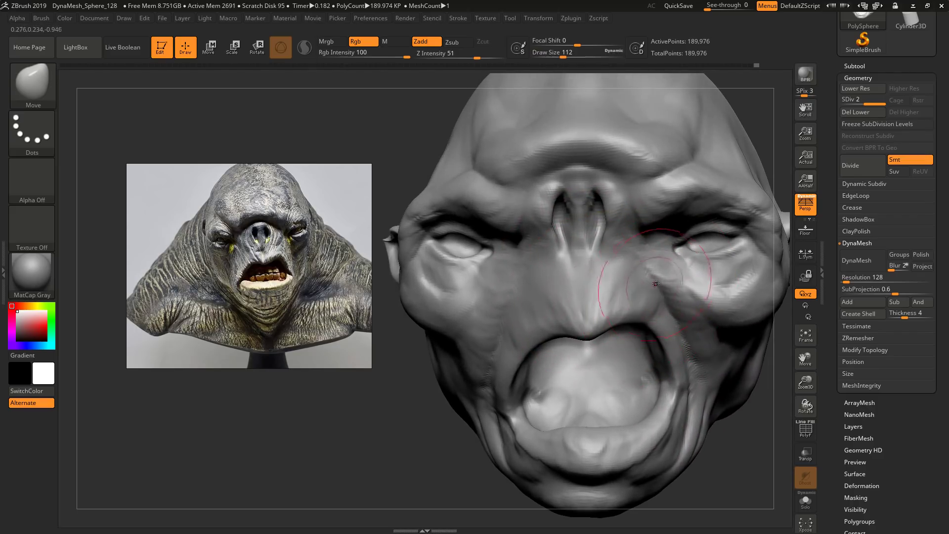
key(s)
drag(655, 271, 648, 270)
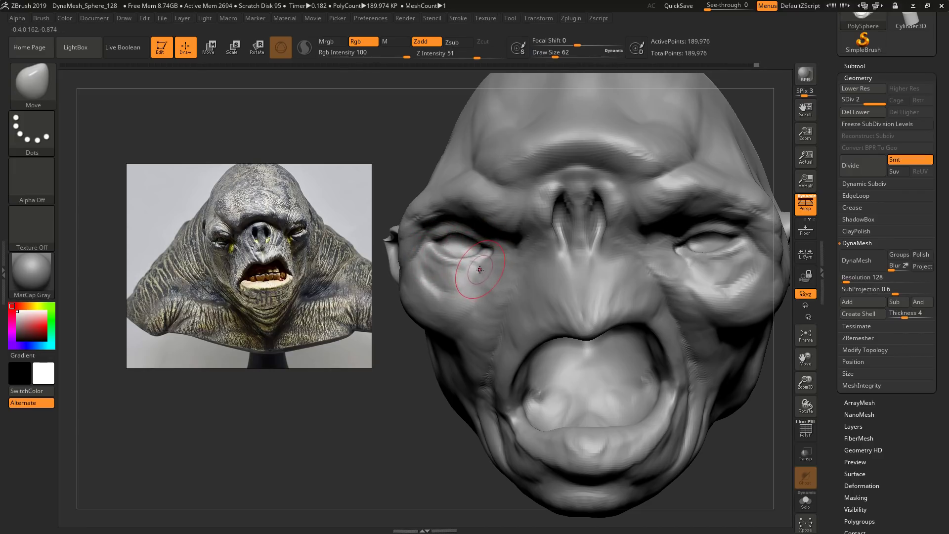
Step: Sculpt creases under one eye with the Standard brush at draw size 27 and smooth them
key(b)
key(s)
key(t)
key(s)
drag(480, 269, 475, 275)
right_drag(474, 275, 487, 267)
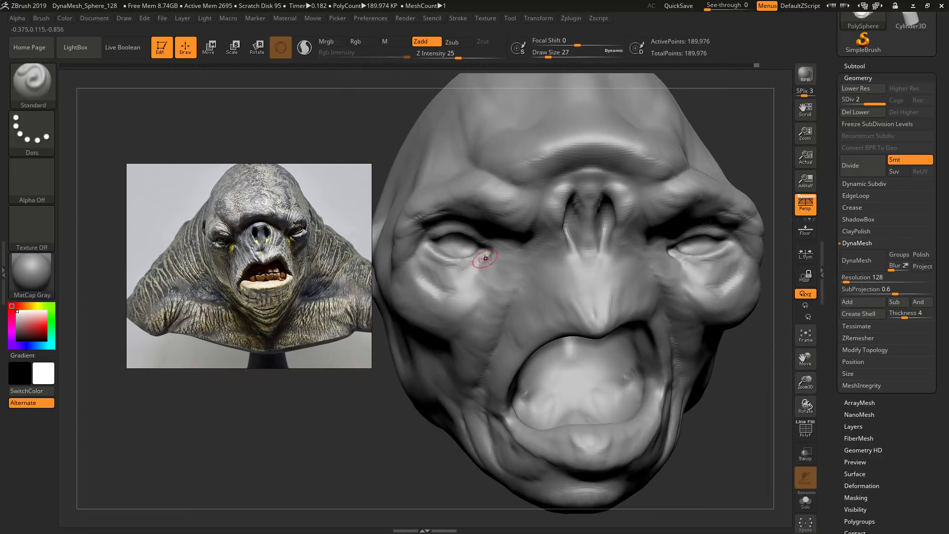
mouse_move(483, 259)
mouse_down()
mouse_move(464, 277)
mouse_move(420, 266)
mouse_move(434, 280)
mouse_move(463, 270)
mouse_up()
key(shift)
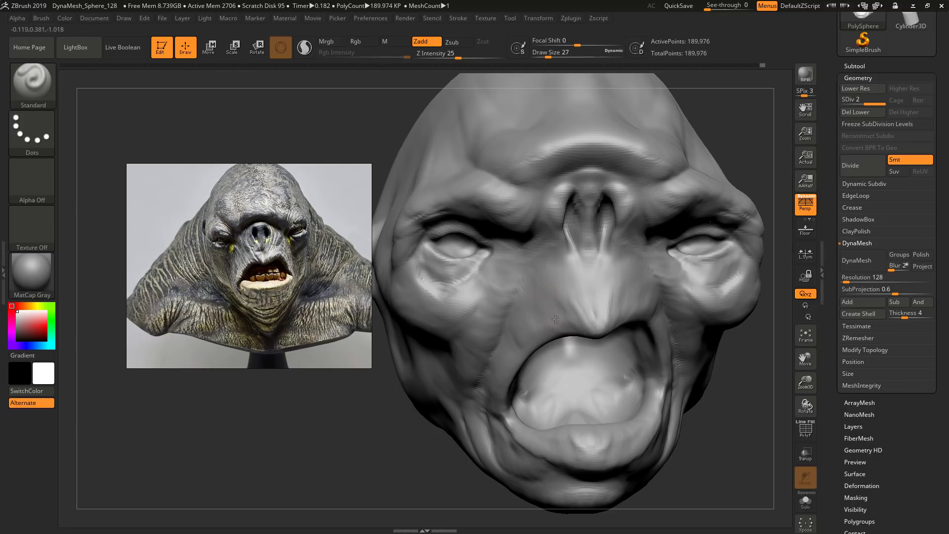
Step: Zoom the reference to the troll's face and sculpt wrinkles from the nose to the upper lip with the Standard brush at draw sizes 16 and 13
scroll(297, 262, up, 5)
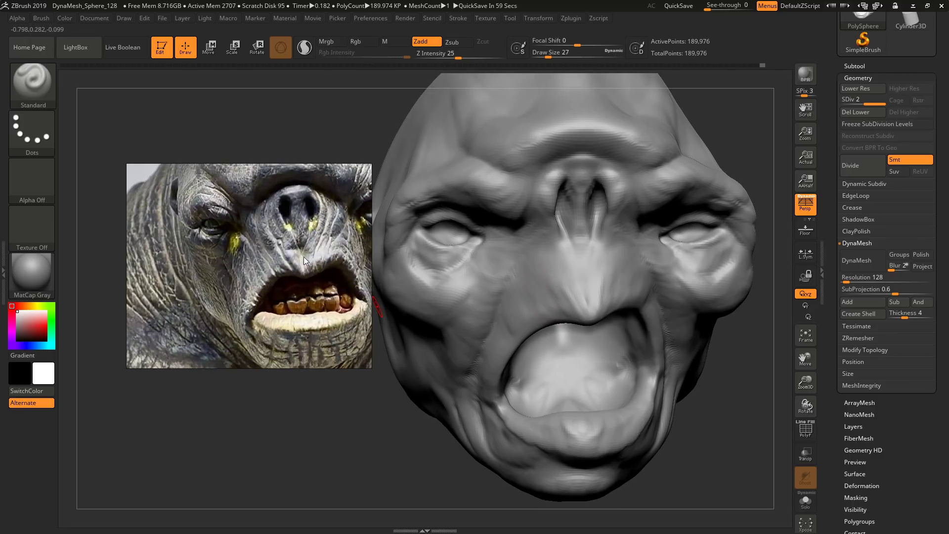
scroll(301, 256, down, 3)
mouse_move(544, 277)
right_down()
mouse_move(595, 300)
mouse_move(571, 292)
mouse_move(566, 302)
mouse_move(545, 279)
right_up()
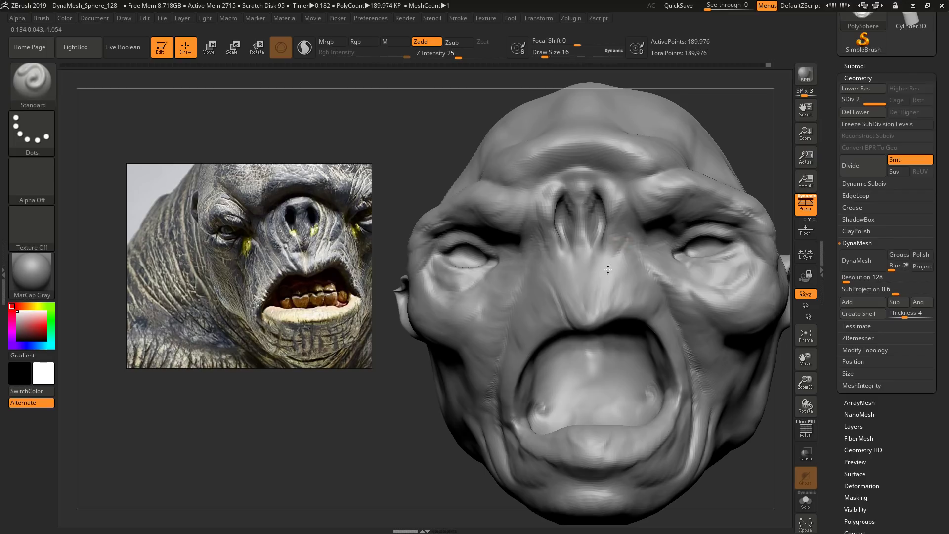
mouse_move(633, 302)
right_down()
mouse_move(637, 291)
mouse_move(636, 312)
right_up()
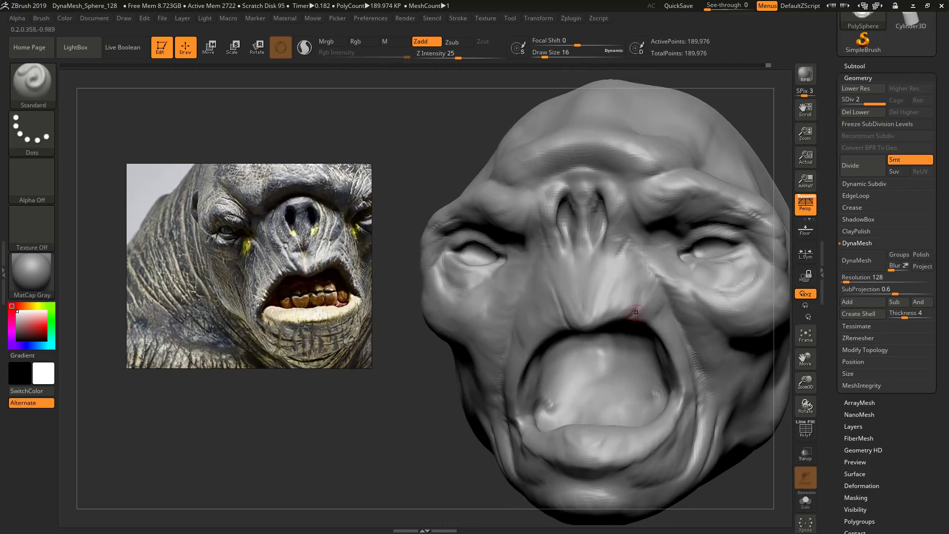
right_drag(645, 280, 657, 284)
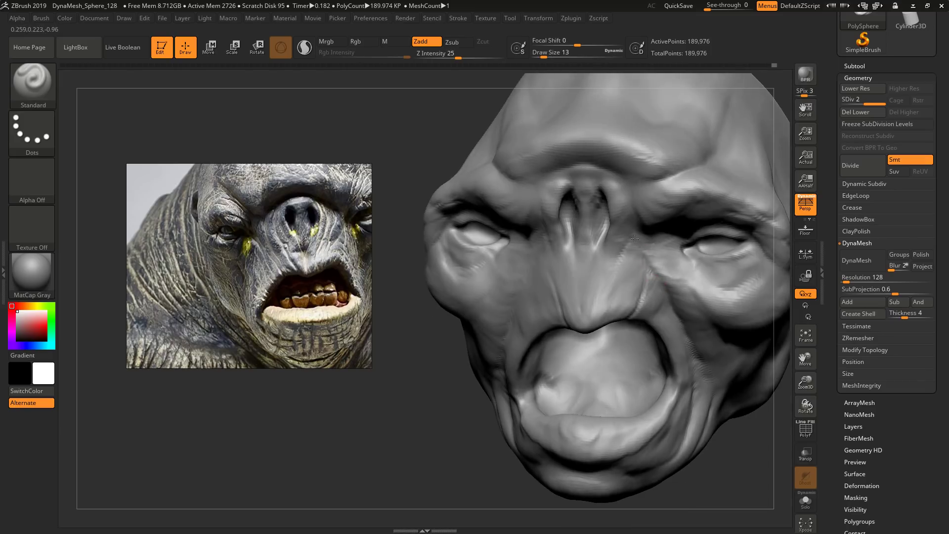
right_drag(626, 235, 632, 231)
Step: Sculpt the folds between the nose and the inner eye corners with the Standard brush at draw sizes 20 and 44
key(])
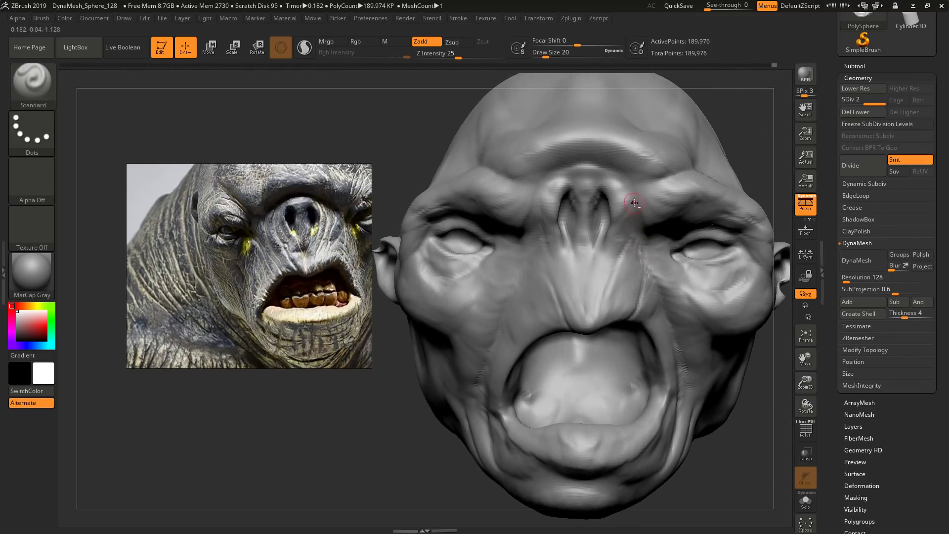
right_drag(648, 264, 515, 237)
key(])
key(])
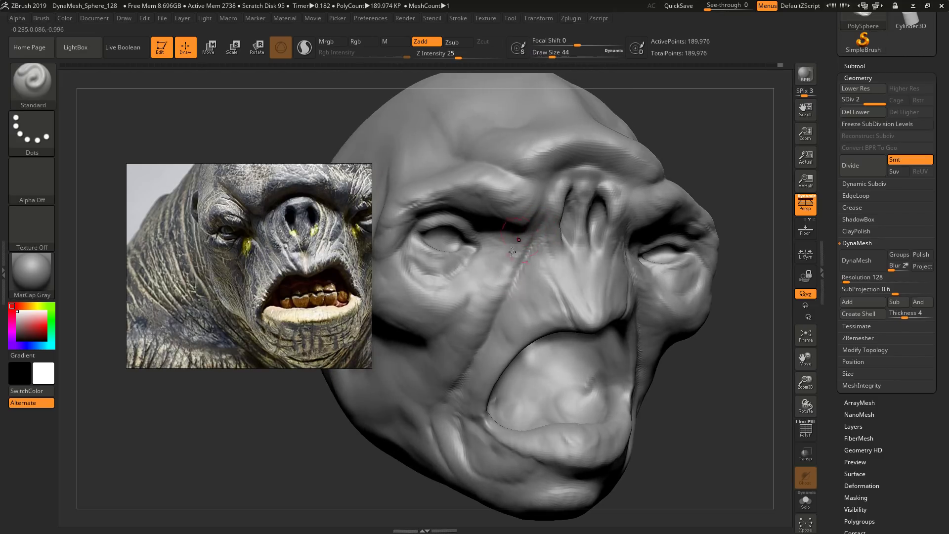
Step: Bring the roaring troll image into view on the reference board and compare it with the head in three-quarter view
mouse_move(524, 306)
right_down()
mouse_move(477, 289)
mouse_move(527, 277)
mouse_move(560, 294)
mouse_move(538, 310)
mouse_move(605, 327)
right_up()
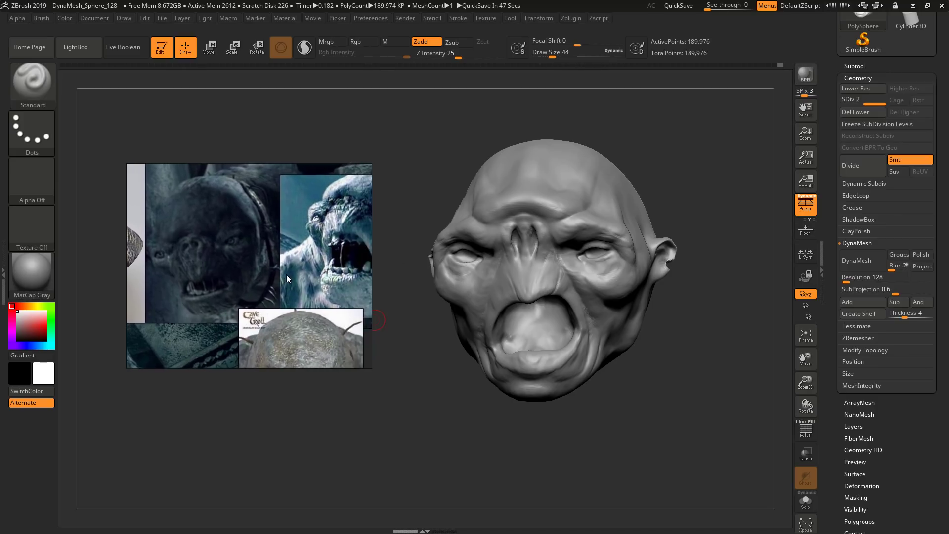
middle_drag(311, 259, 256, 282)
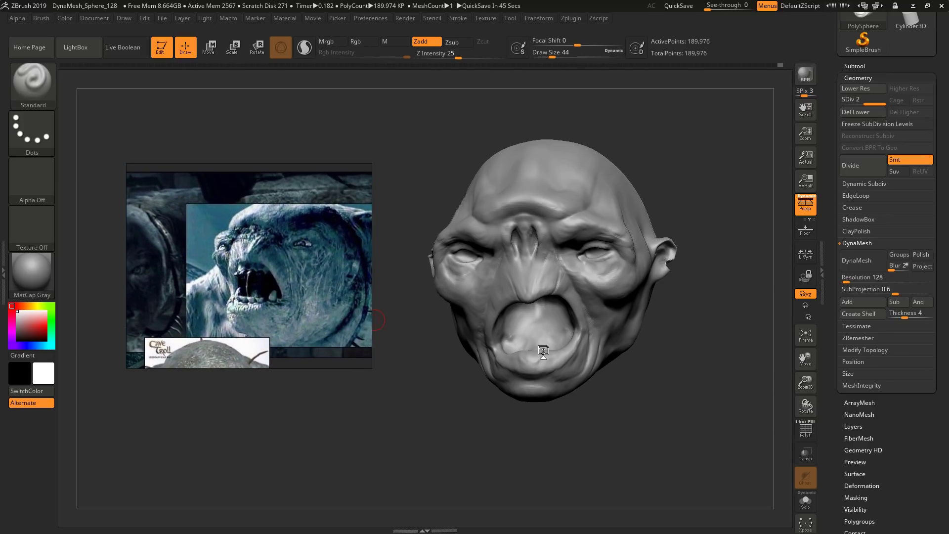
mouse_move(551, 350)
right_down()
mouse_move(558, 345)
mouse_move(547, 343)
right_up()
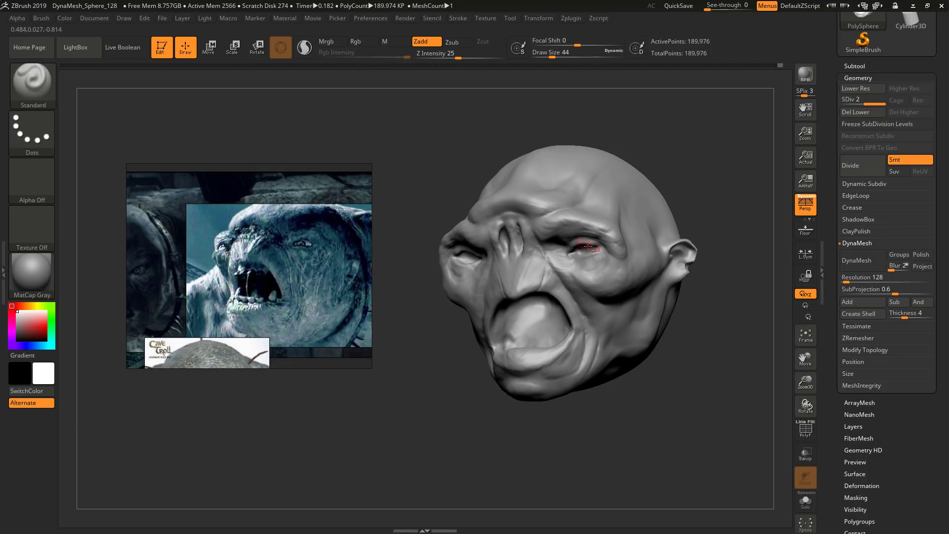
ctrl+right_drag(588, 246, 586, 277)
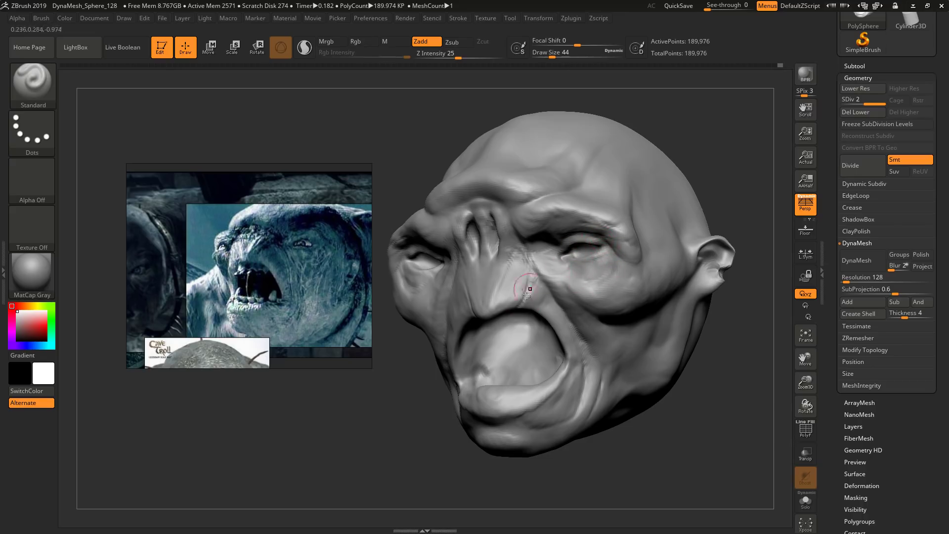
ctrl+right_drag(569, 282, 560, 265)
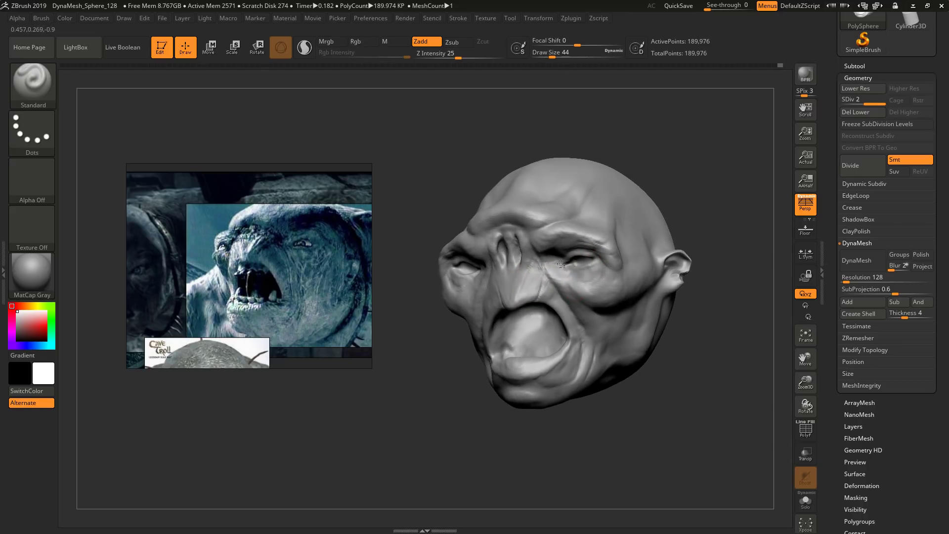